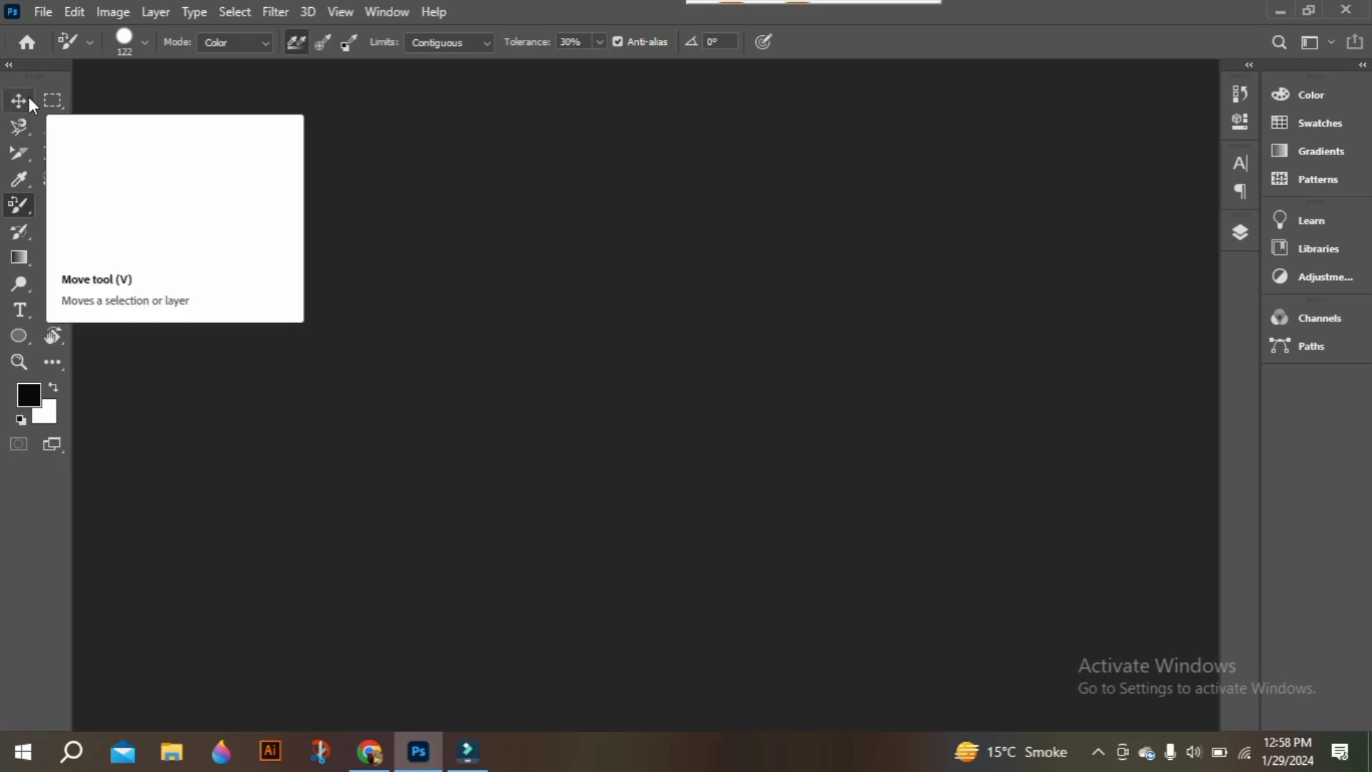
Switch from the Color Replacement Tool to the Brush Tool.
left_click(21, 213)
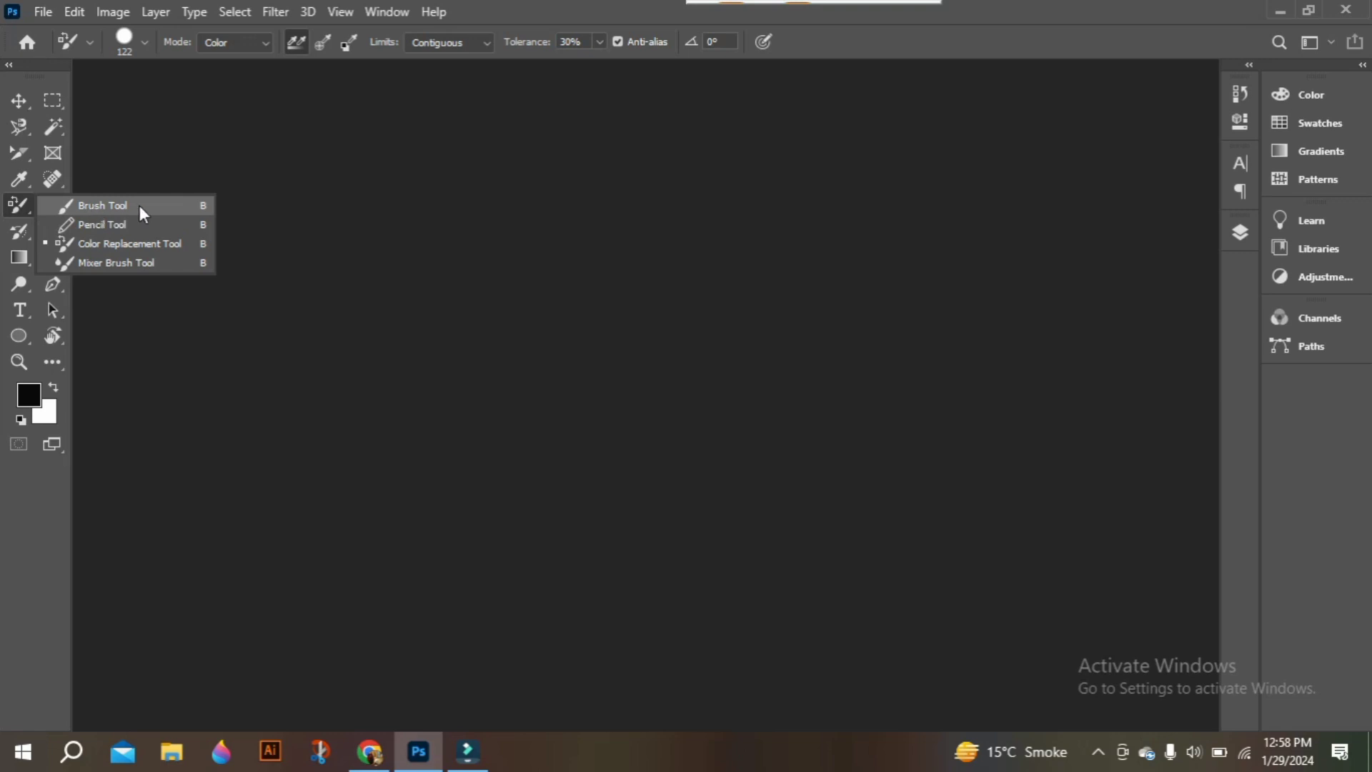
left_click(184, 207)
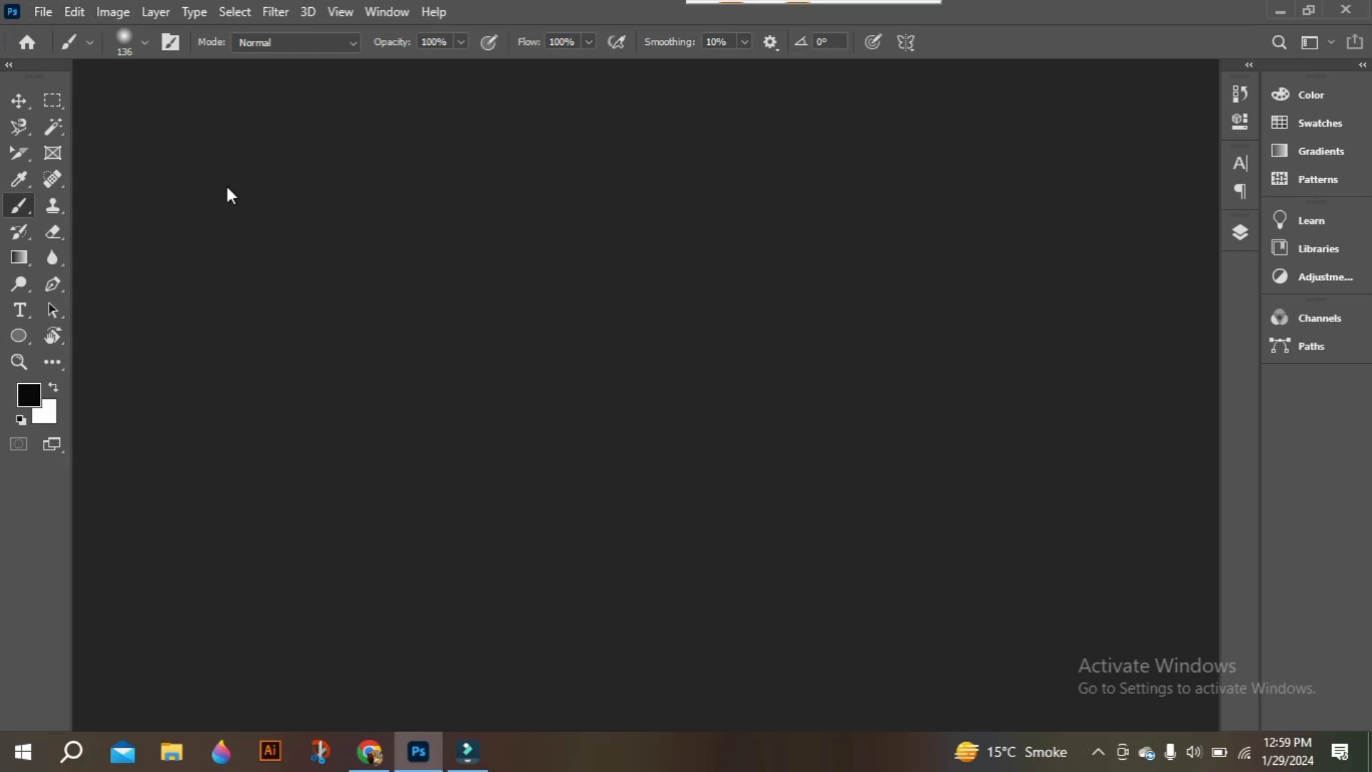
right_click(16, 211)
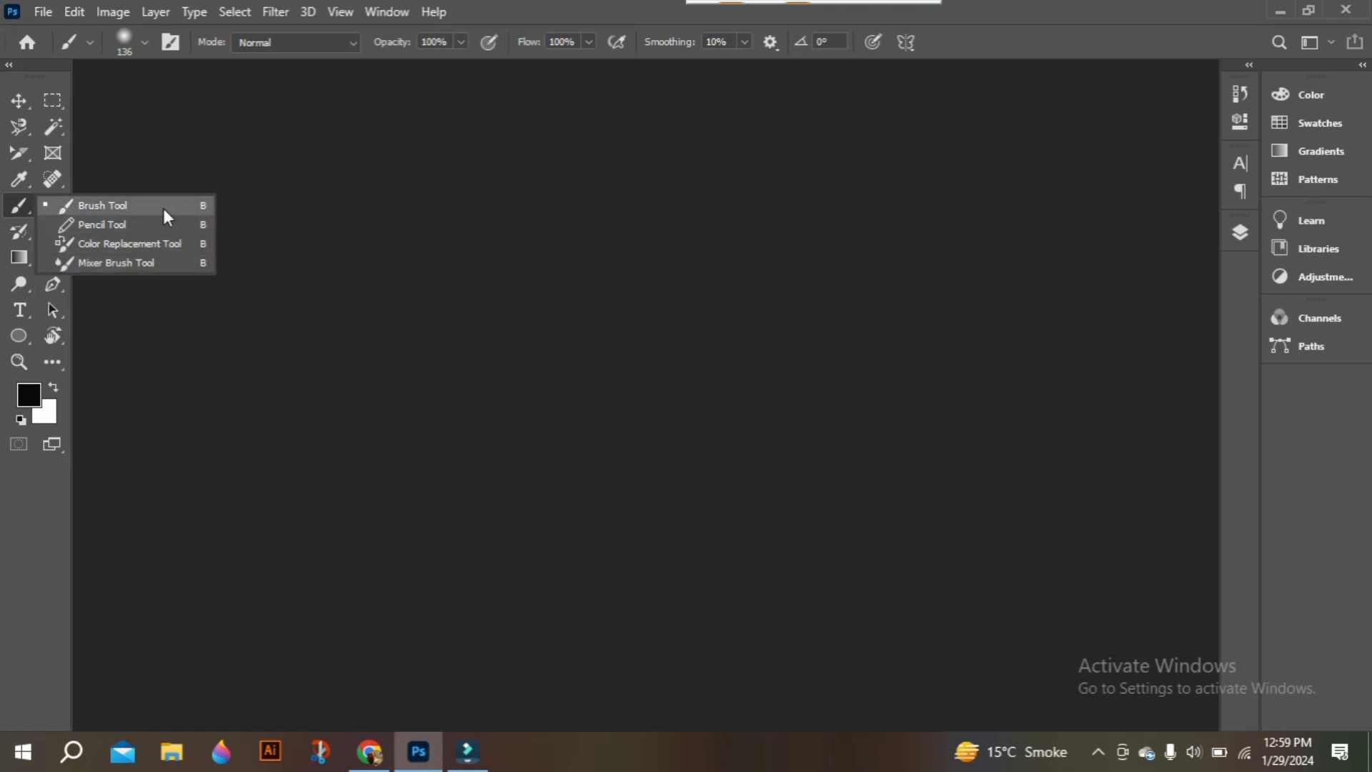
left_click(185, 152)
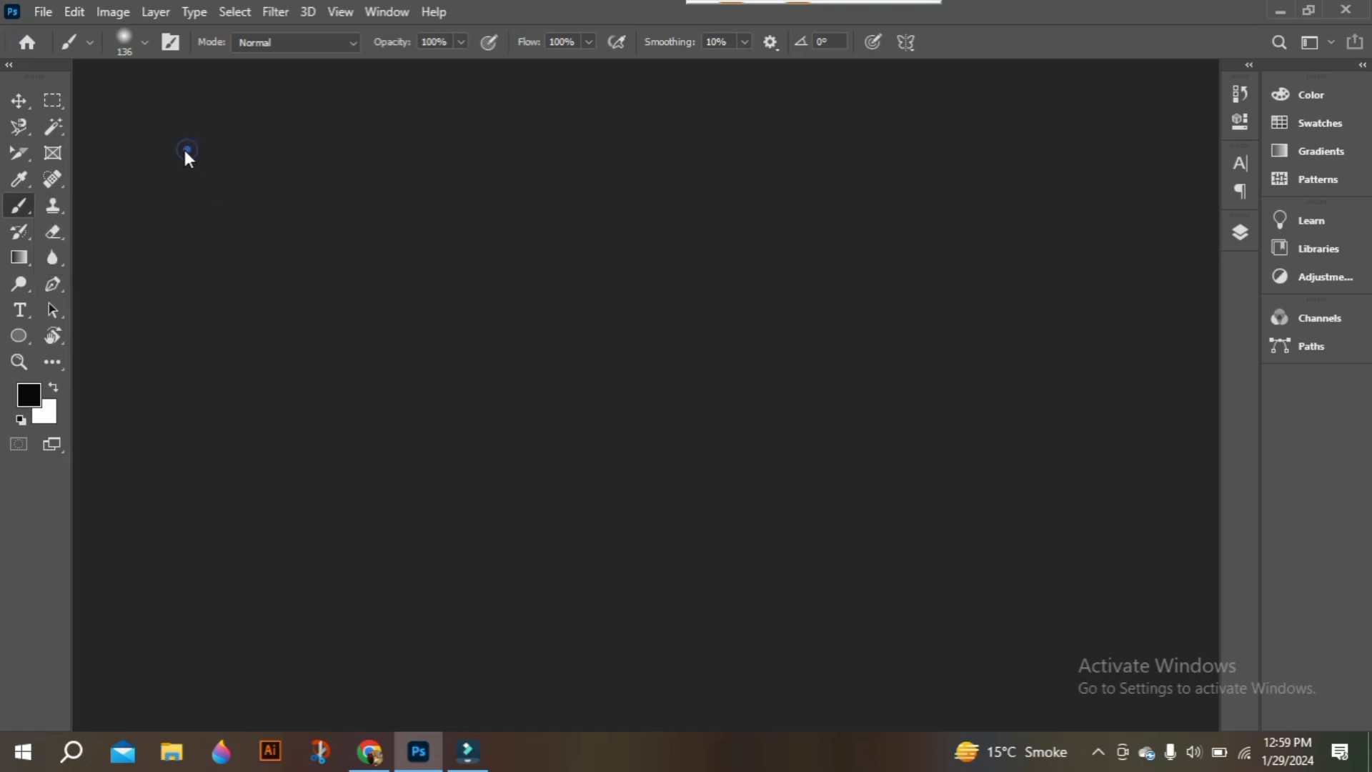
Create a new document from the Default Photoshop Size preset, 7 x 5 in at 300 ppi.
left_click(42, 10)
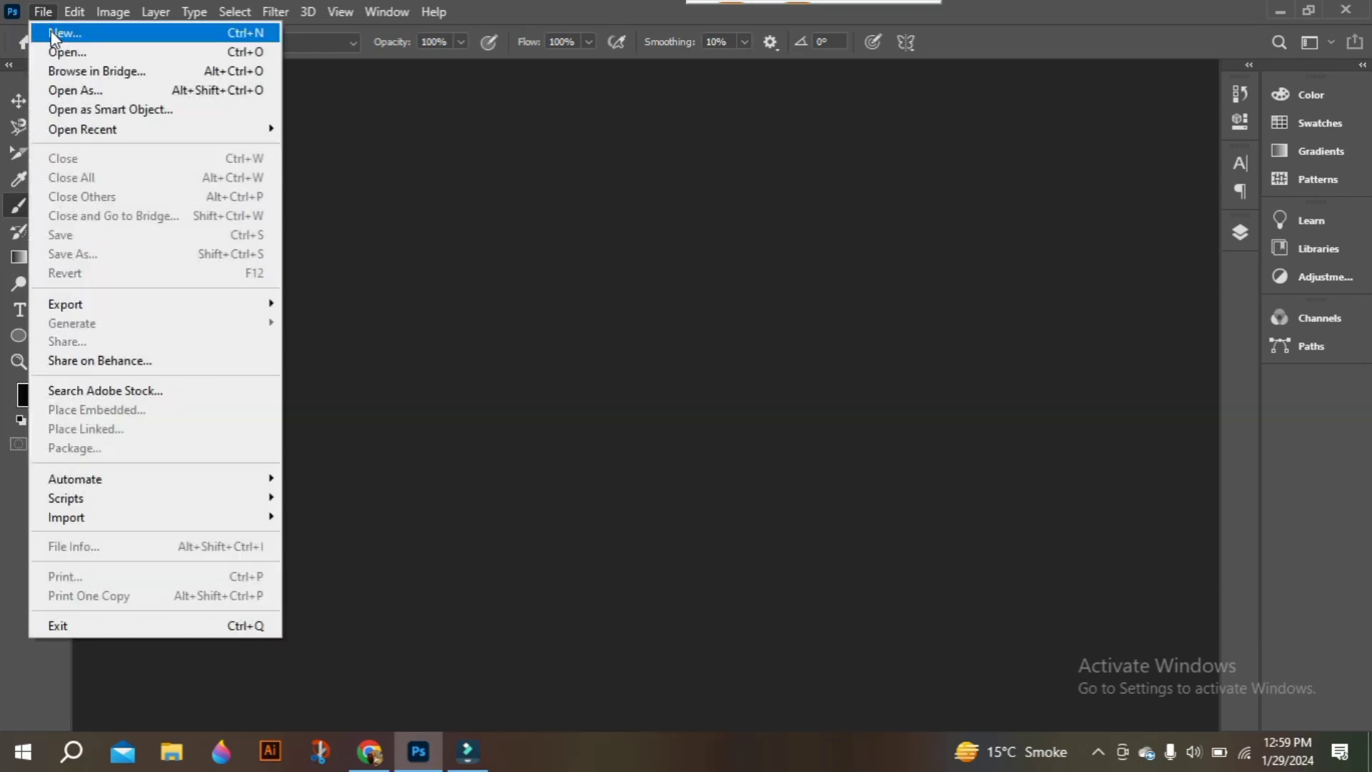
left_click(51, 32)
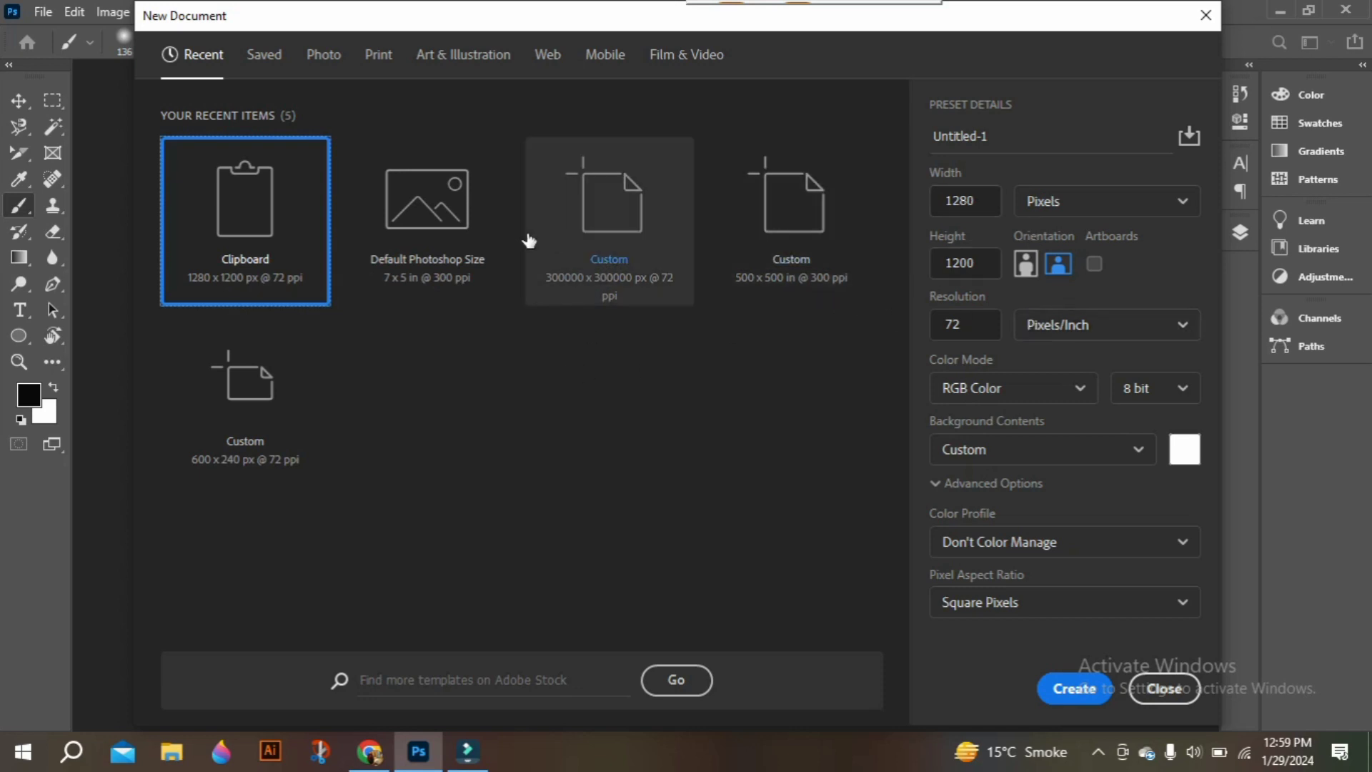
double_click(398, 229)
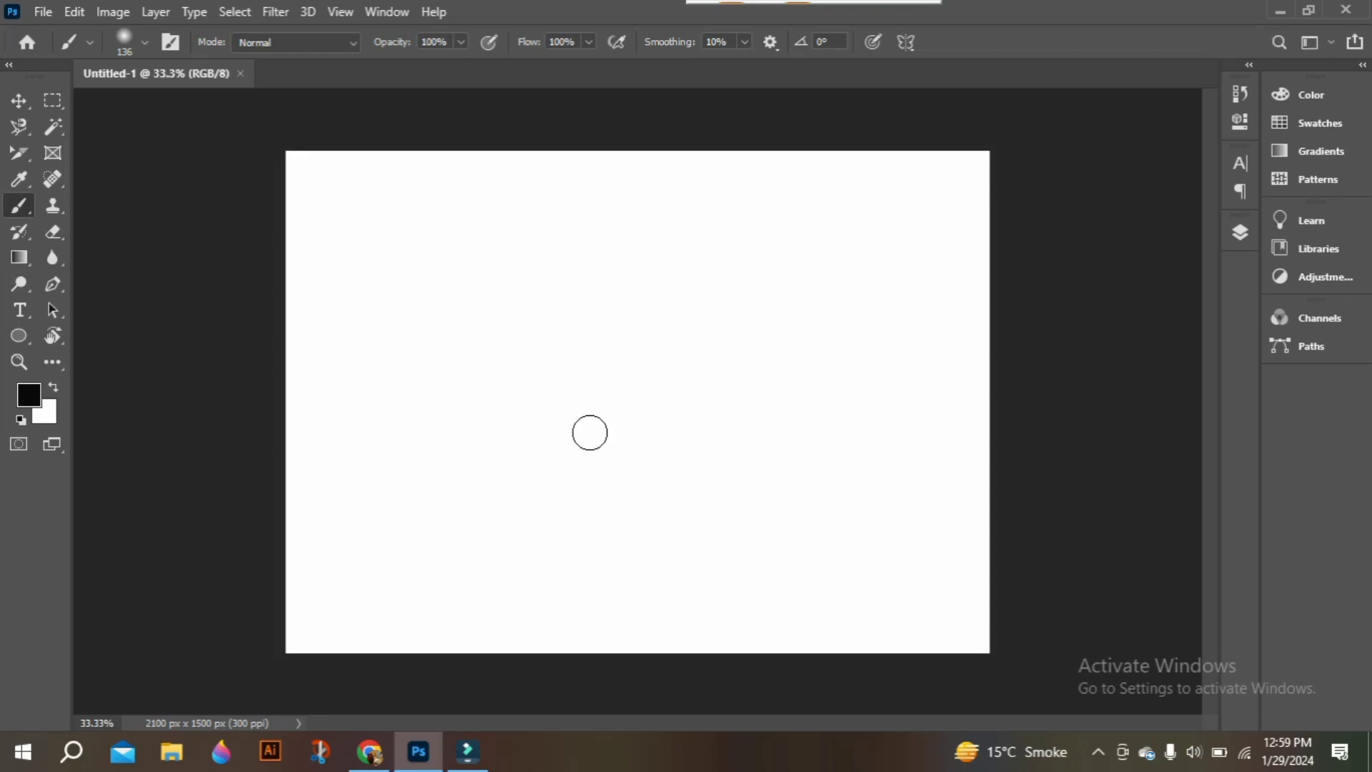
left_click(19, 100)
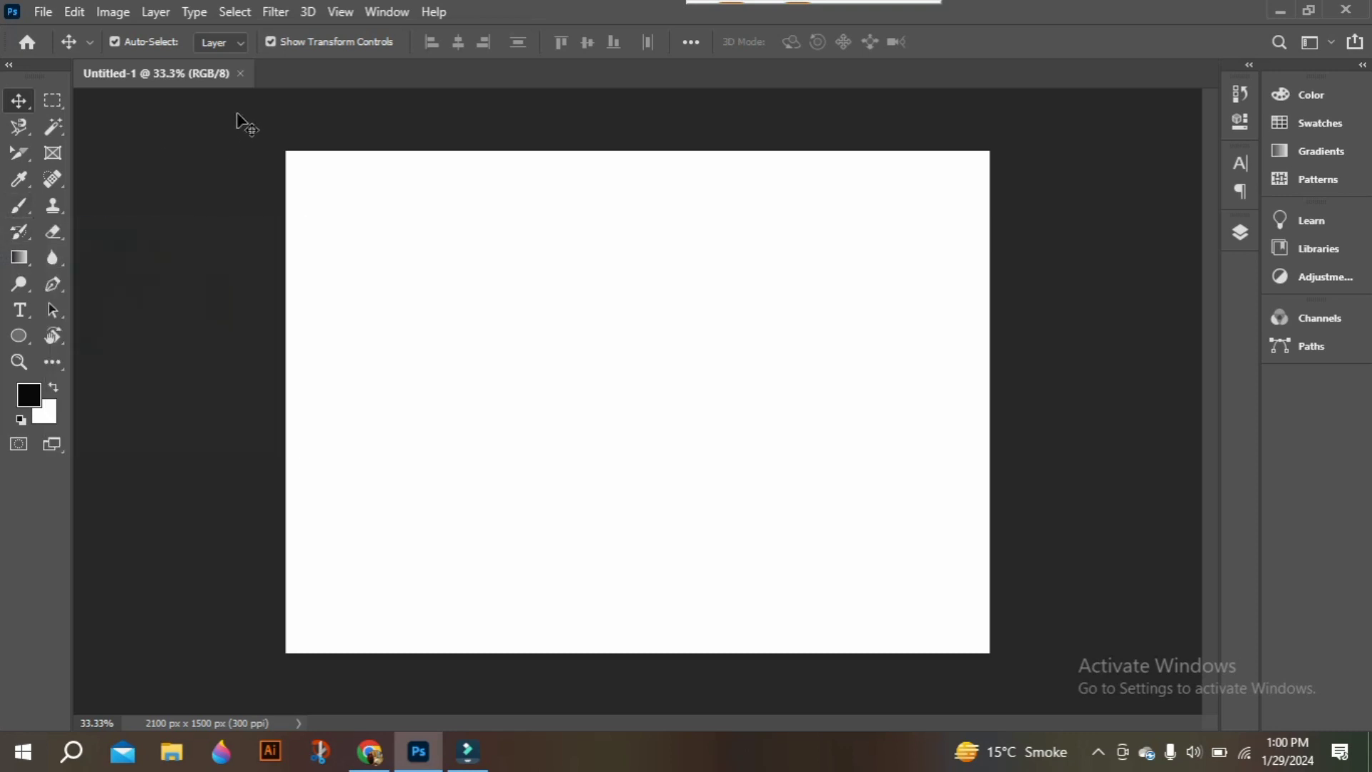
key("b")
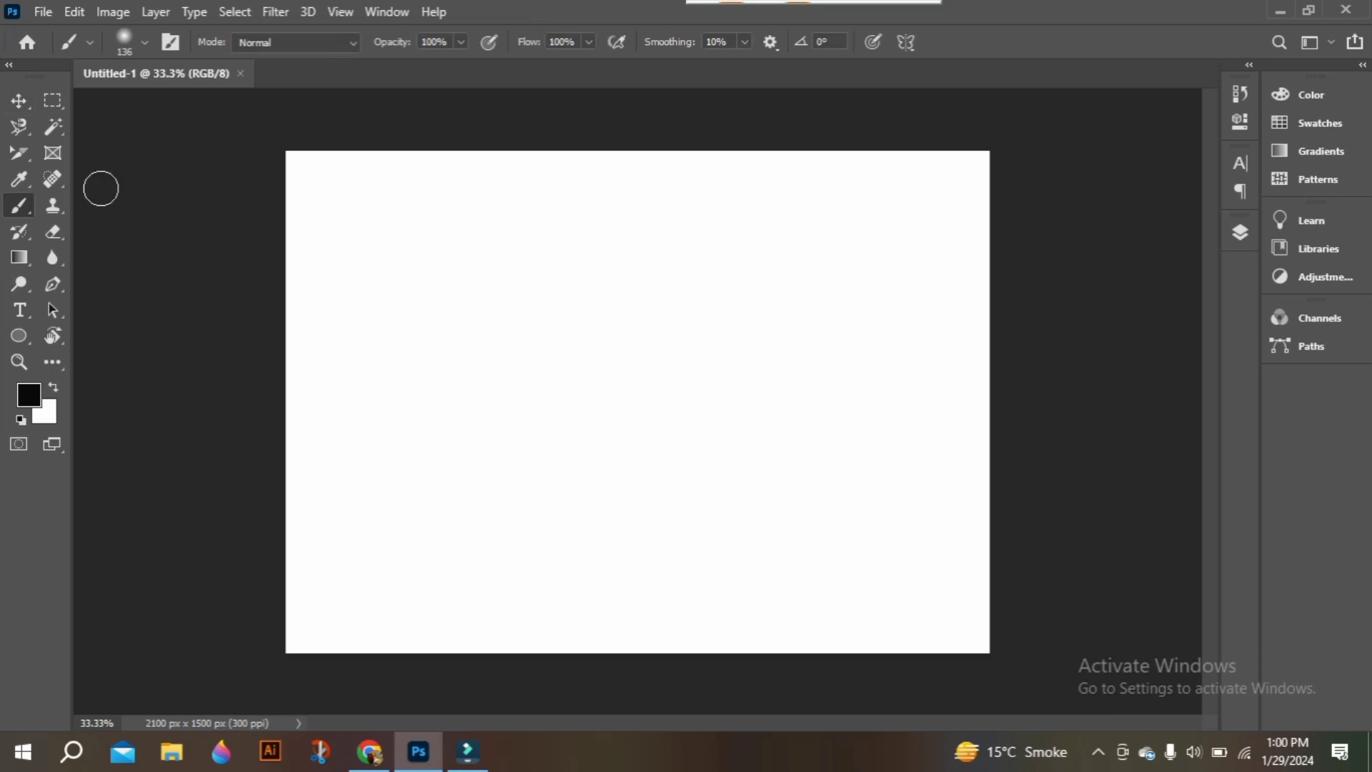
left_click(20, 205)
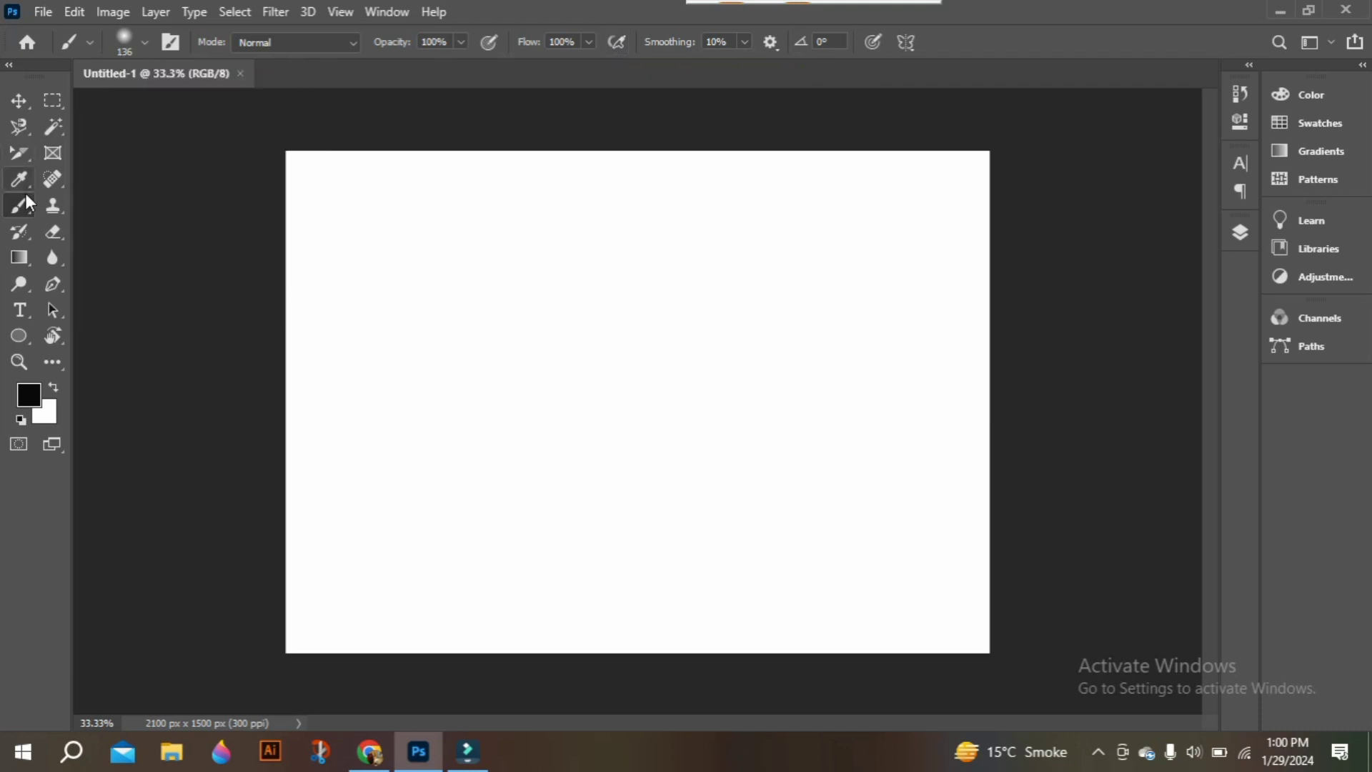
Set the brush size to 199 px and paint a large soft black blob in the upper middle of the canvas.
left_click(145, 44)
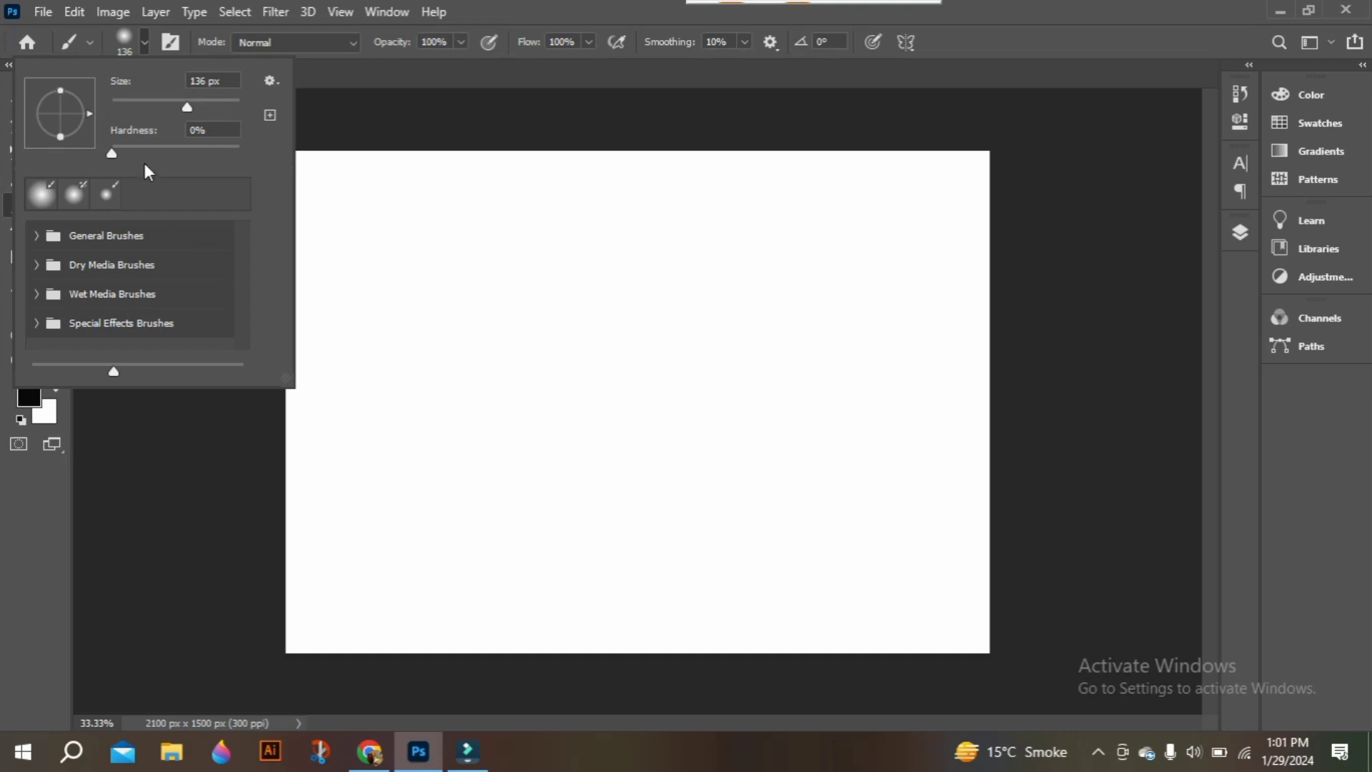
left_click_drag(187, 104, 249, 110)
left_click_drag(240, 108, 86, 92)
left_click_drag(110, 106, 153, 107)
left_click_drag(150, 106, 169, 107)
left_click_drag(171, 107, 207, 107)
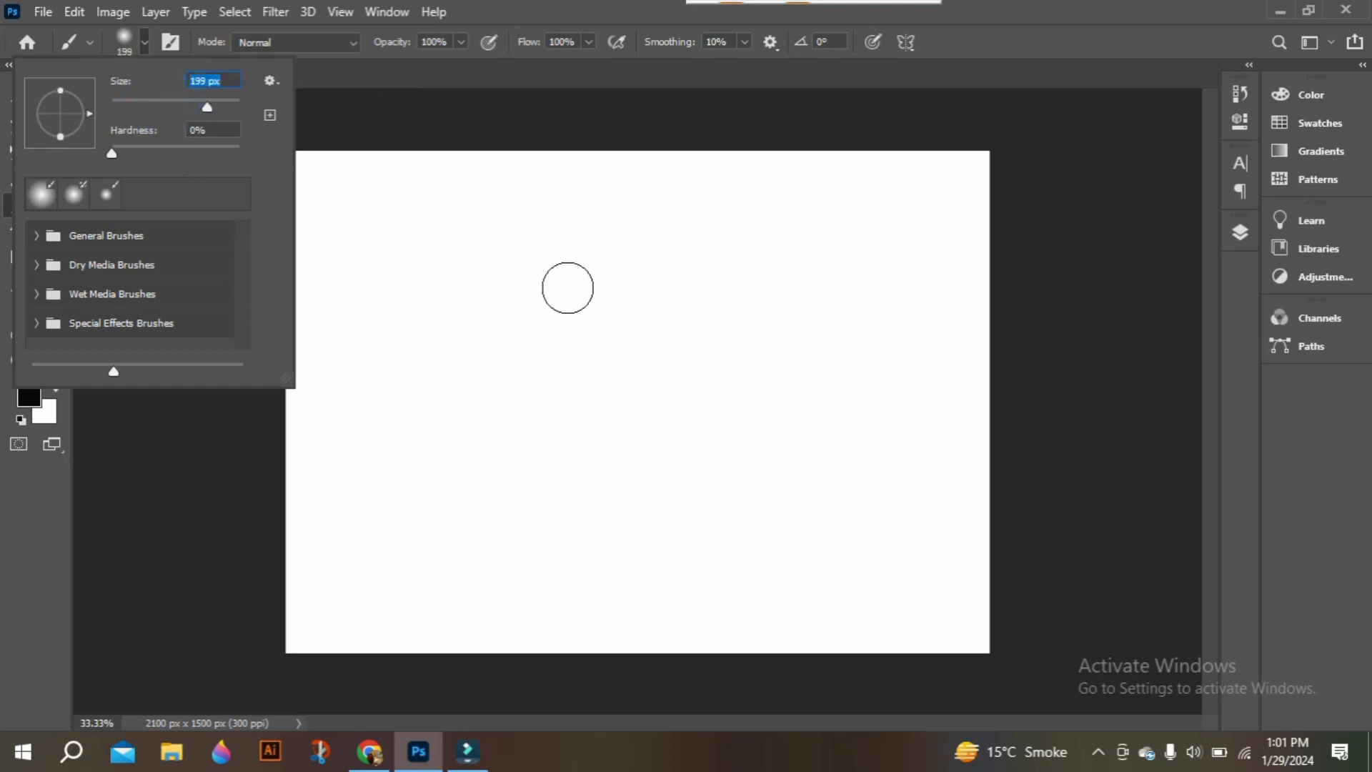
mouse_move(500, 321)
left_mouse_down()
mouse_move(548, 267)
mouse_move(620, 274)
mouse_move(600, 300)
mouse_move(692, 268)
mouse_move(571, 367)
mouse_move(556, 254)
mouse_move(653, 252)
mouse_move(614, 345)
mouse_move(424, 378)
mouse_move(453, 310)
mouse_move(516, 315)
mouse_move(614, 366)
left_mouse_up()
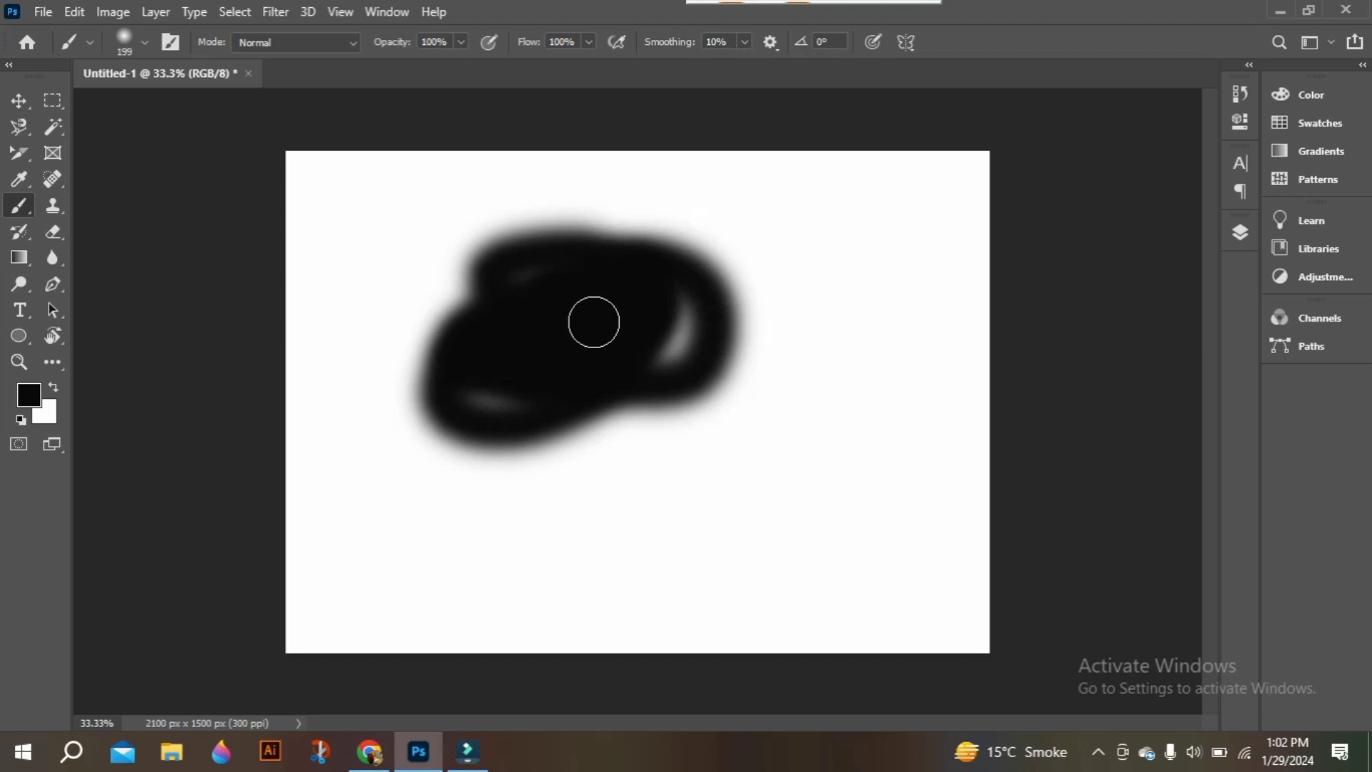
Reduce the brush size to 48 px and paint small black marks near the canvas's upper-right corner.
left_click(144, 42)
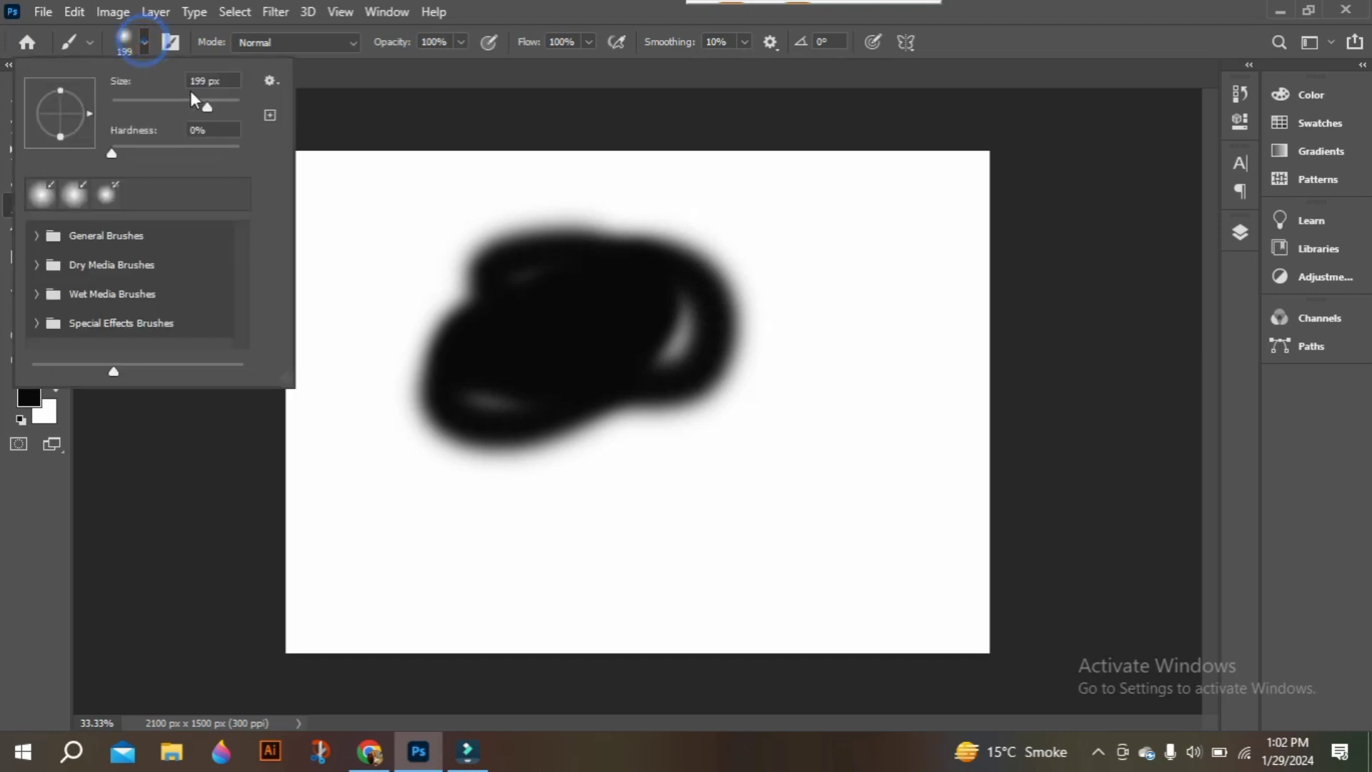
left_click_drag(195, 99, 137, 107)
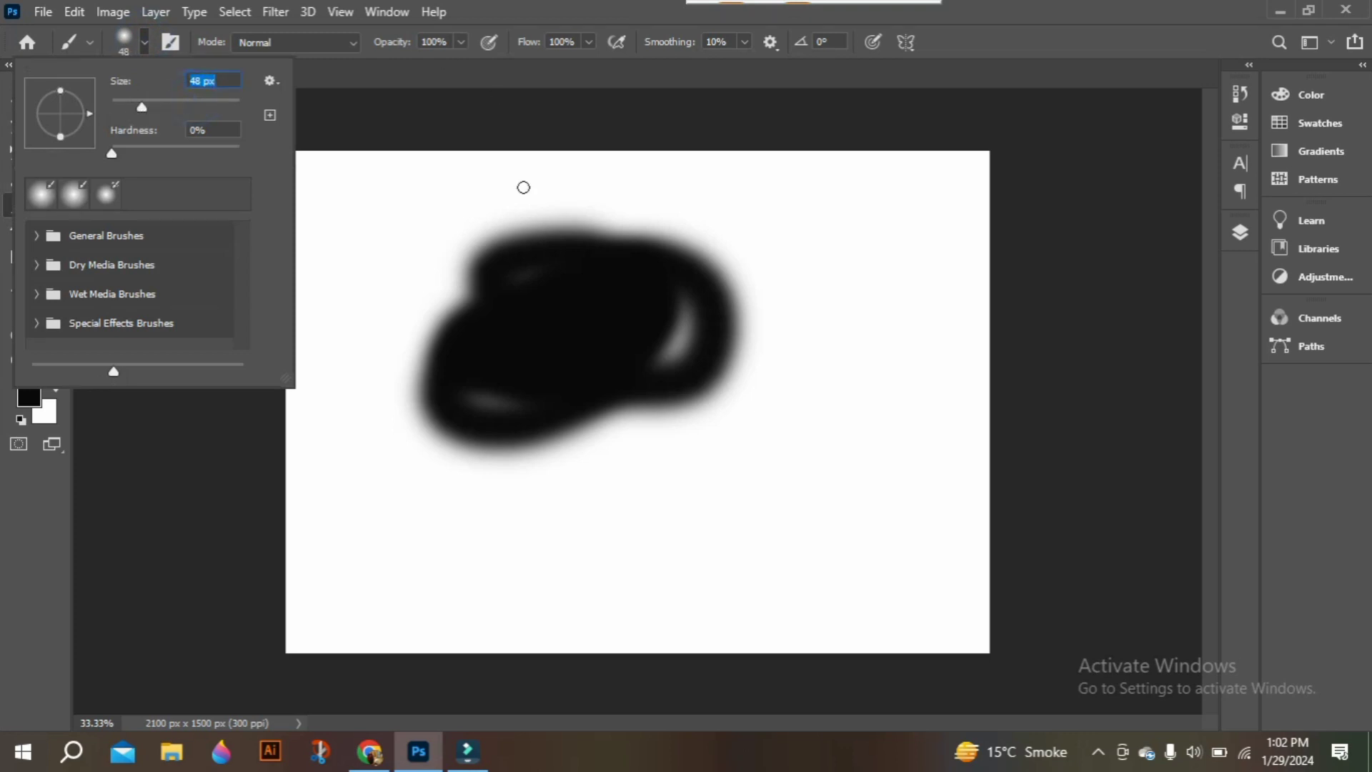
mouse_move(846, 240)
left_mouse_down()
mouse_move(837, 271)
mouse_move(893, 220)
mouse_move(849, 281)
mouse_move(888, 246)
mouse_move(866, 239)
mouse_move(847, 255)
mouse_move(842, 295)
mouse_move(885, 271)
mouse_move(848, 272)
mouse_move(870, 310)
mouse_move(841, 309)
left_mouse_up()
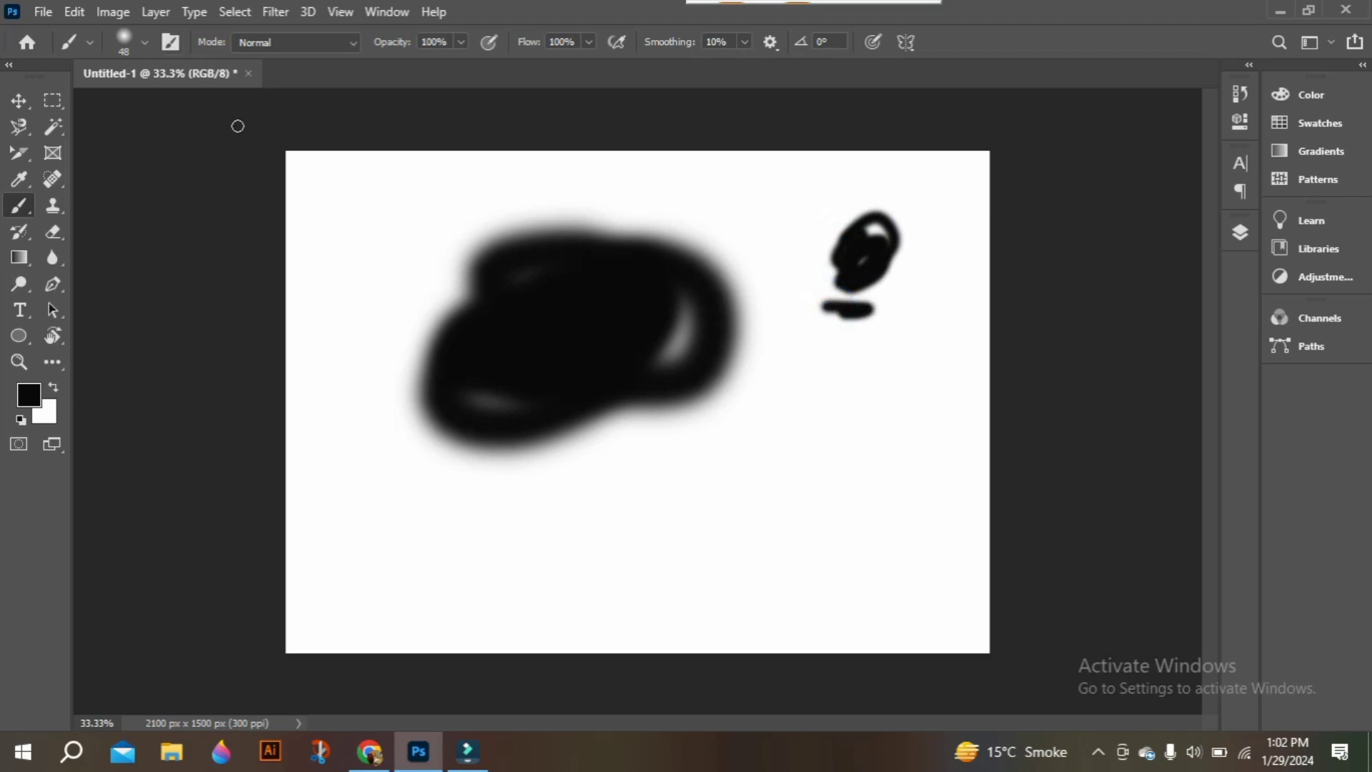
Set the brush to 152 px with 6% hardness and paint a soft horizontal stroke below the large blob.
left_click(141, 43)
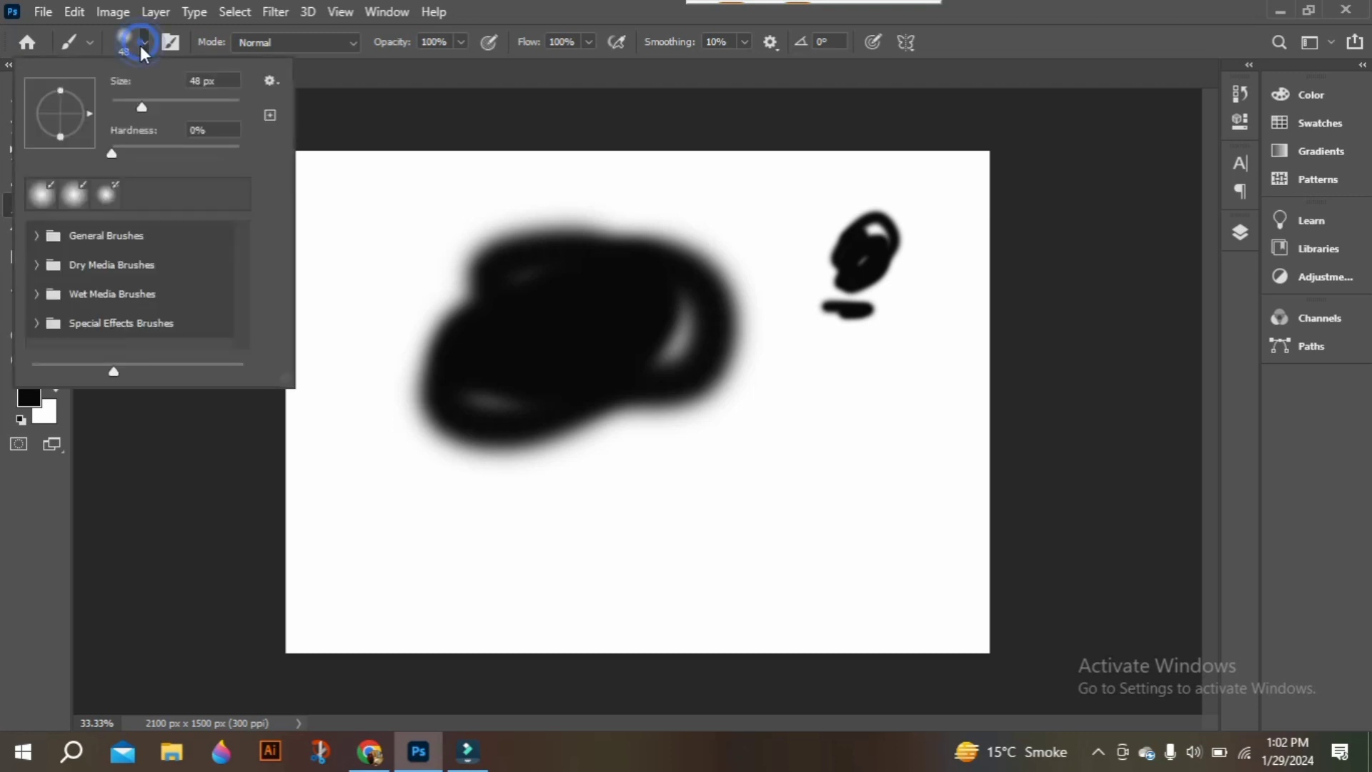
left_click(111, 153)
mouse_move(109, 153)
left_mouse_down()
mouse_move(251, 140)
mouse_move(200, 151)
mouse_move(96, 138)
mouse_move(120, 150)
left_mouse_up()
left_click_drag(143, 108, 159, 106)
left_click_drag(157, 104, 188, 110)
key("Return")
left_click_drag(557, 507, 839, 493)
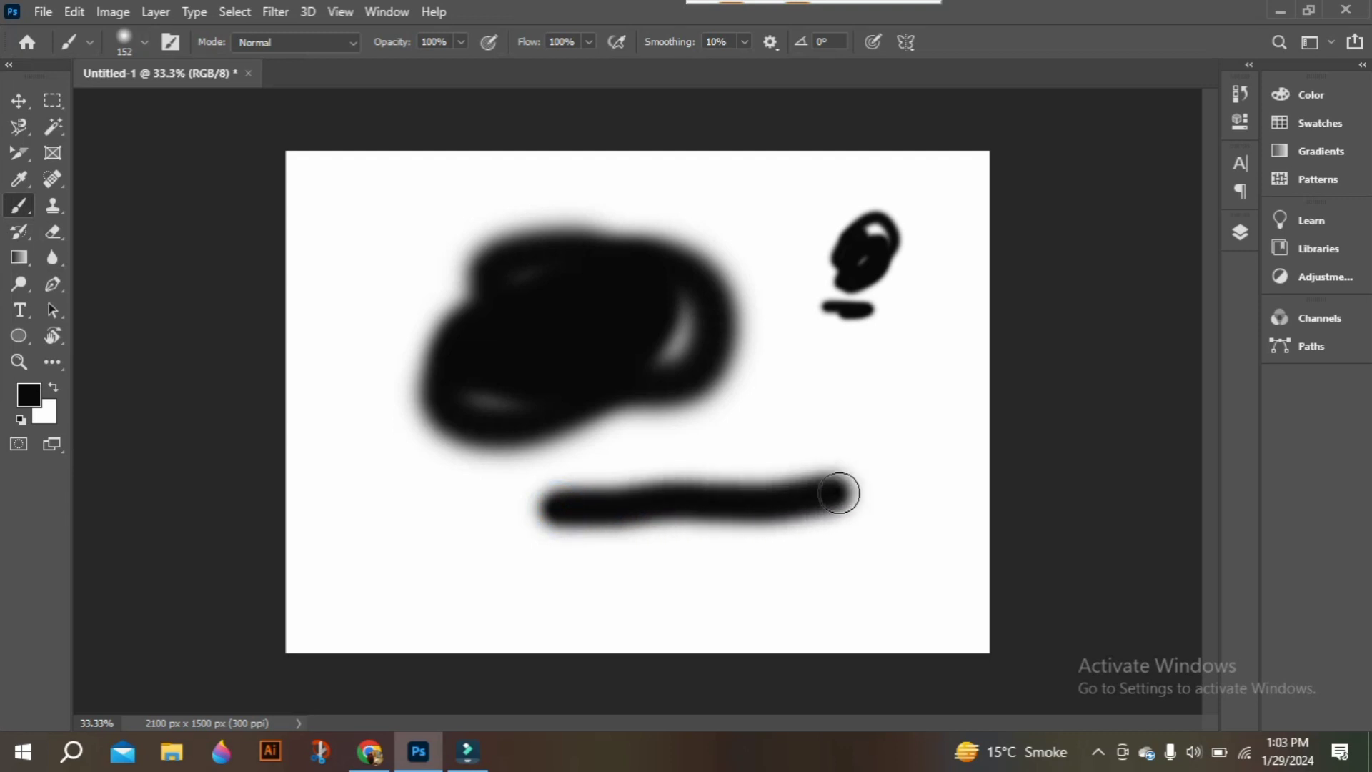
Try to move the painted Background layer with the Move tool, and decline converting it to a normal layer.
key("ctrl+plus")
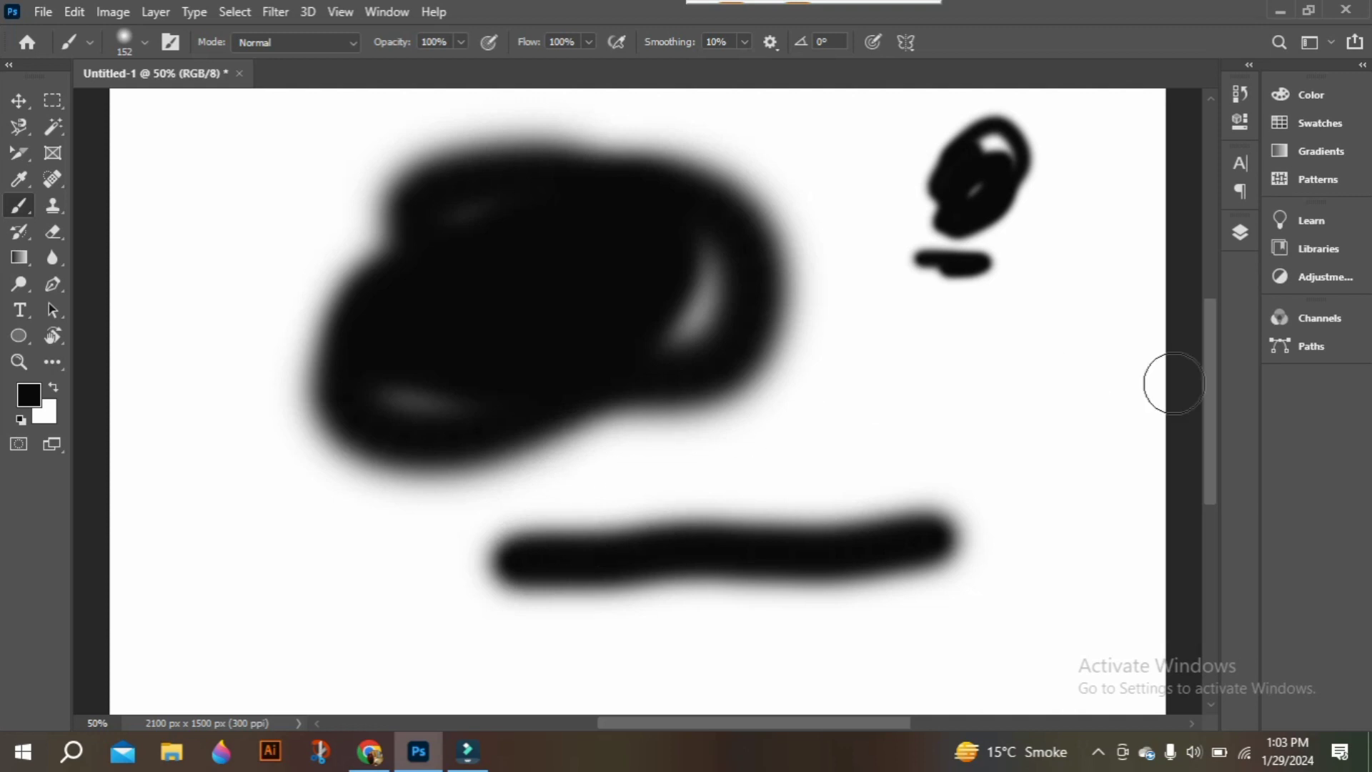
scroll(1212, 387, "down", 3)
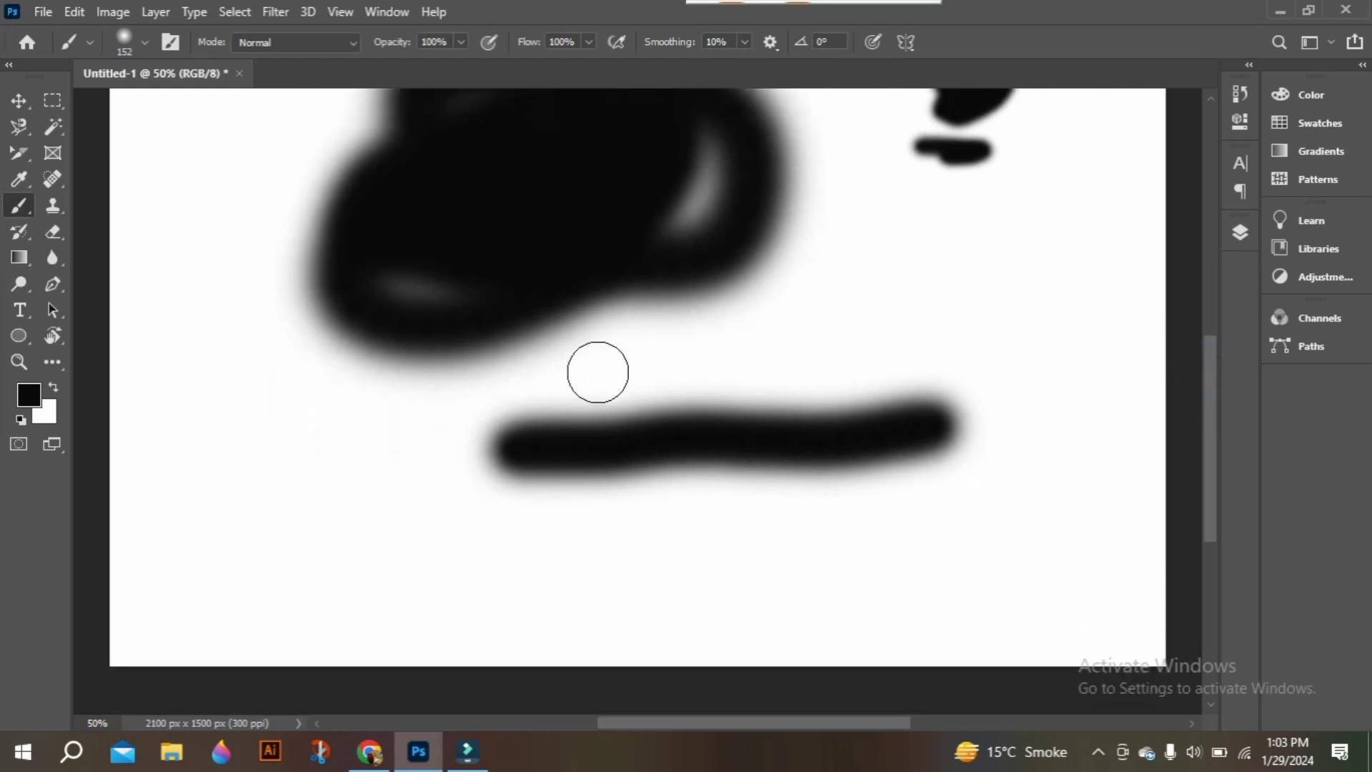
left_click(18, 100)
left_click_drag(452, 198, 579, 296)
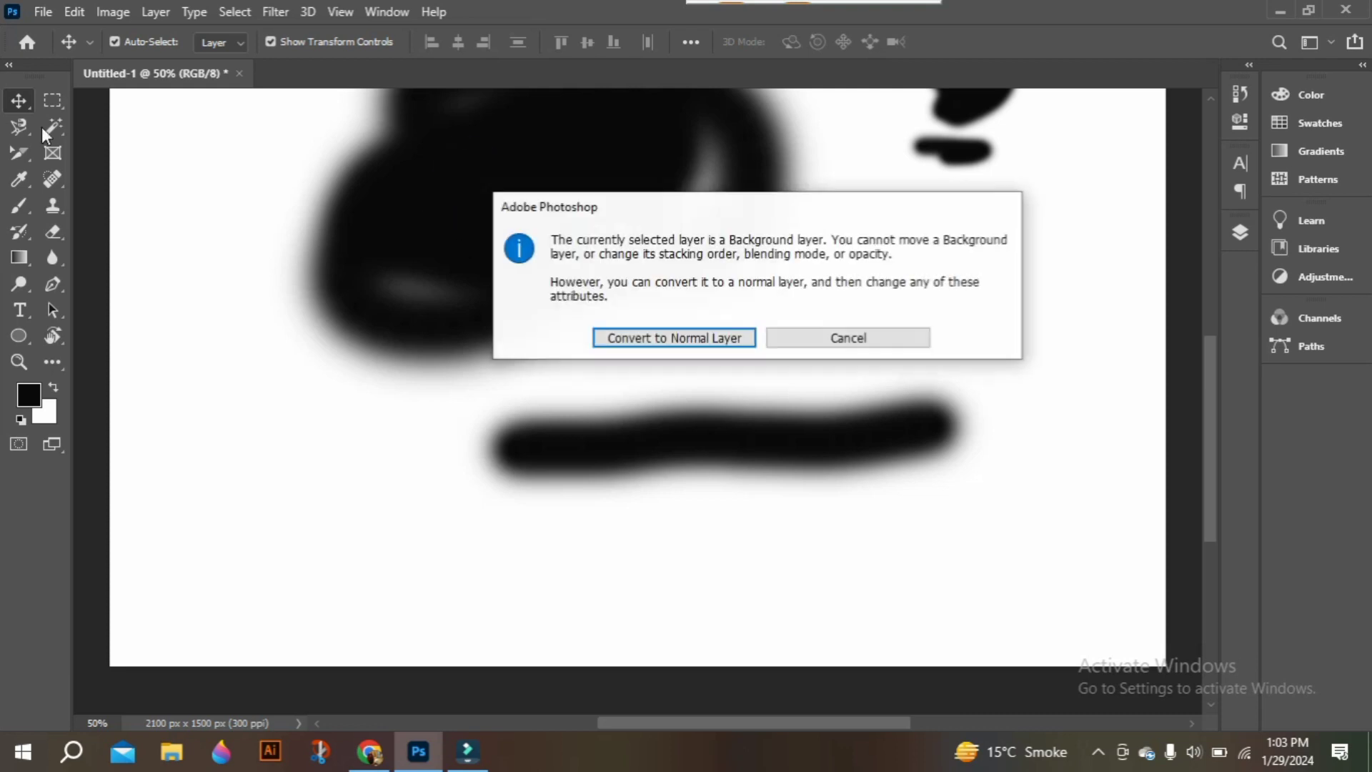
left_click(878, 339)
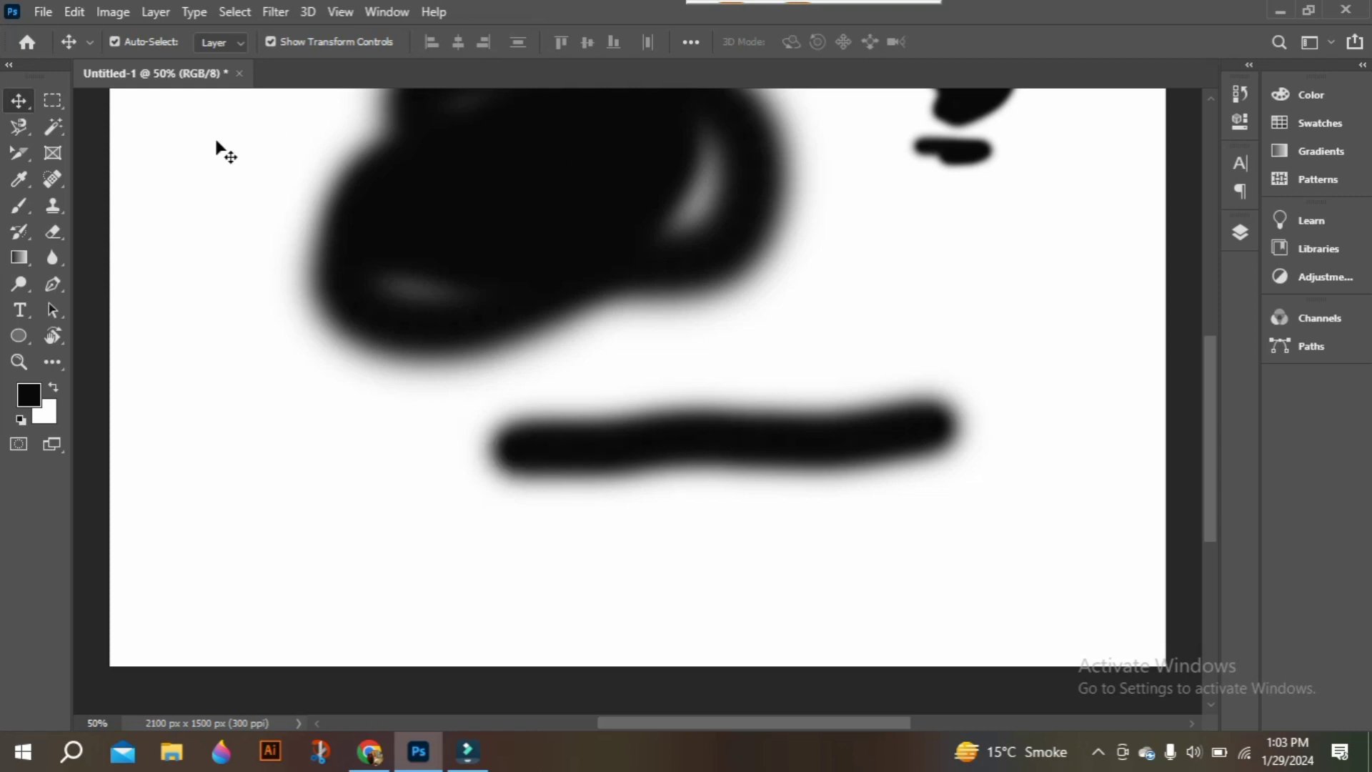
Set the brush hardness to 100% and paint a hard-edged horizontal stroke beneath the soft one with the Brush Tool.
left_click(17, 208)
left_click(89, 43)
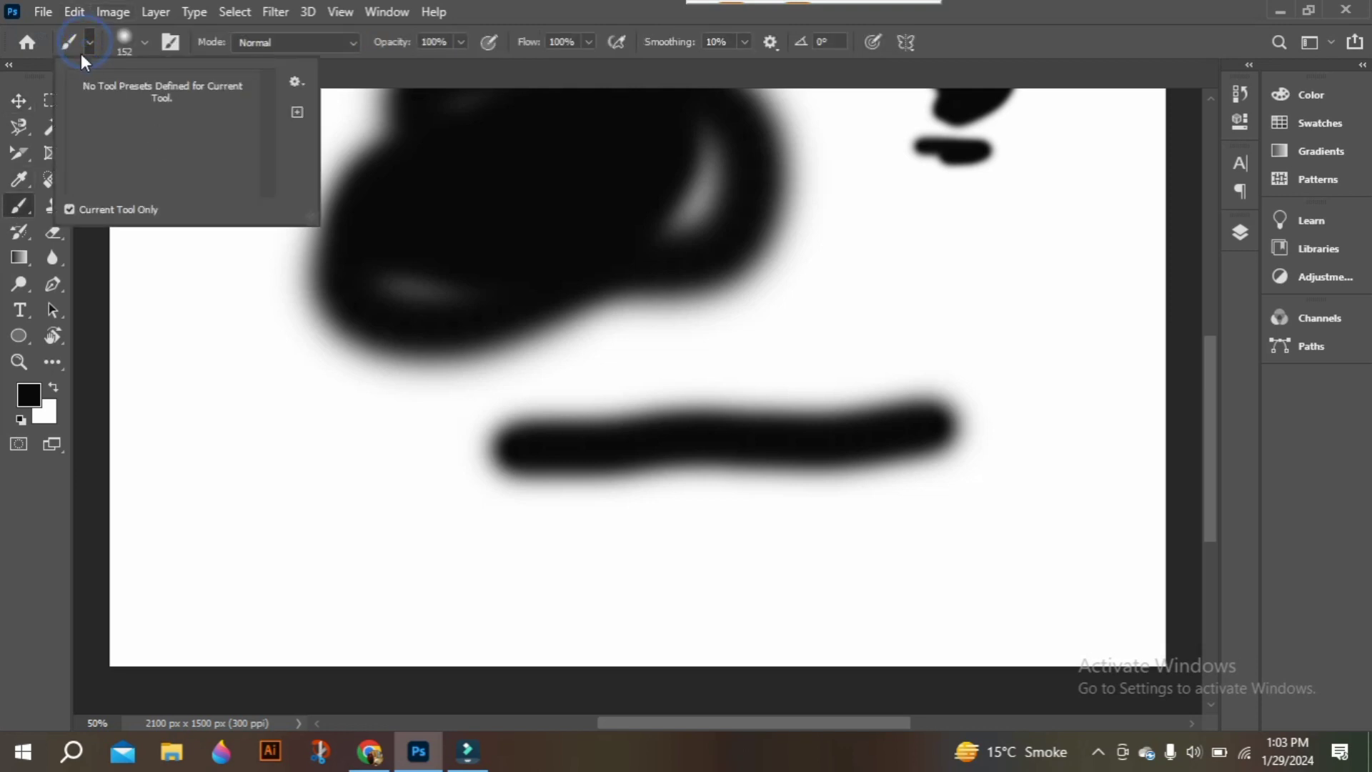
left_click(144, 43)
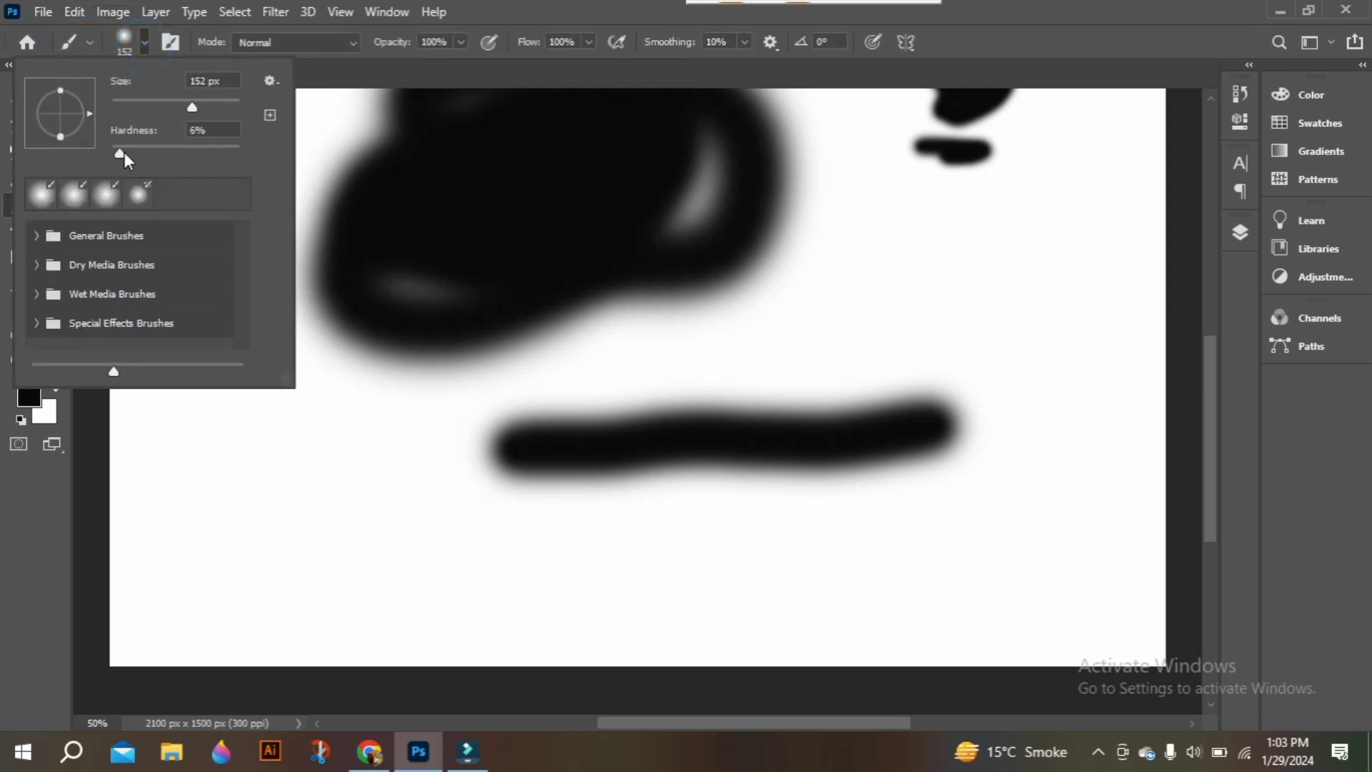
left_click_drag(116, 152, 255, 148)
left_click(389, 535)
mouse_move(389, 537)
left_mouse_down()
mouse_move(582, 543)
mouse_move(756, 508)
mouse_move(937, 529)
mouse_move(999, 503)
left_mouse_up()
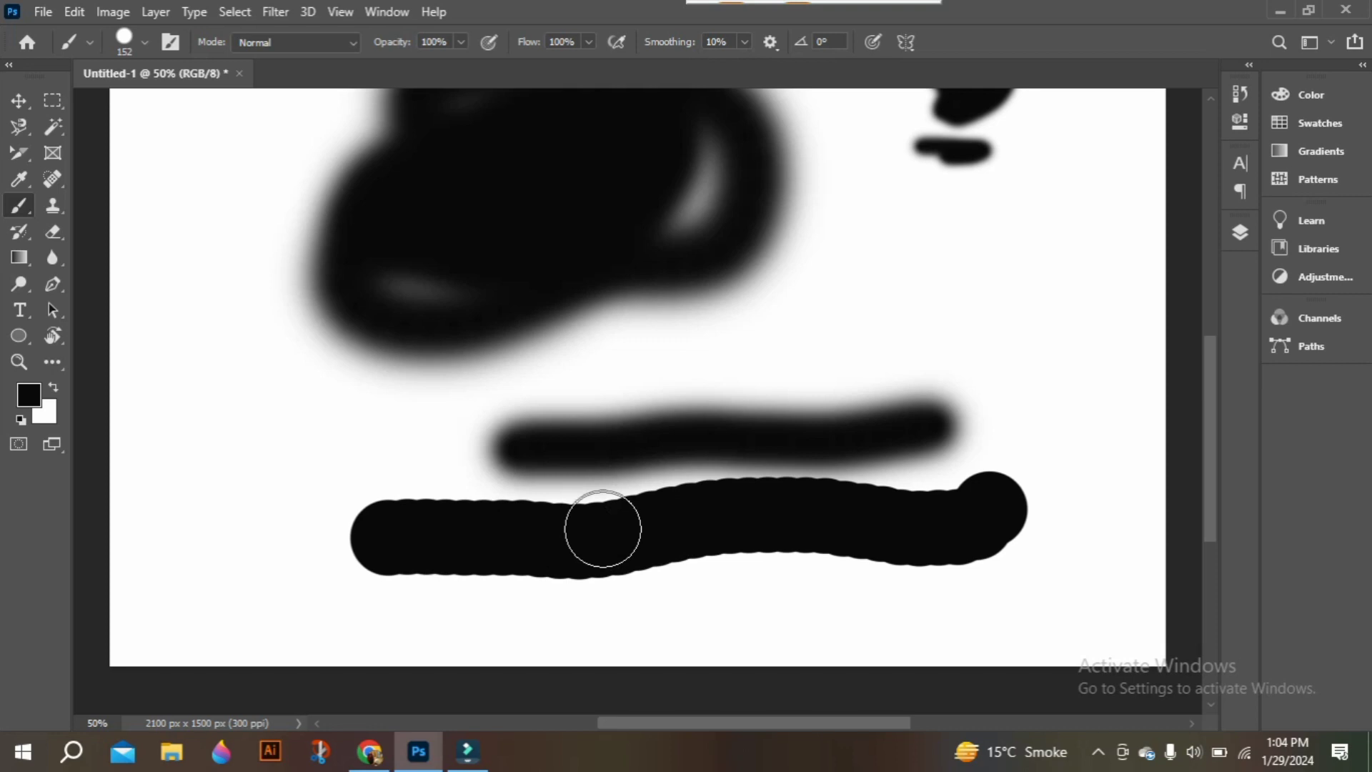
Examine the brush presets in the General Brushes, Dry Media Brushes and Wet Media Brushes groups.
left_click(91, 43)
left_click(143, 44)
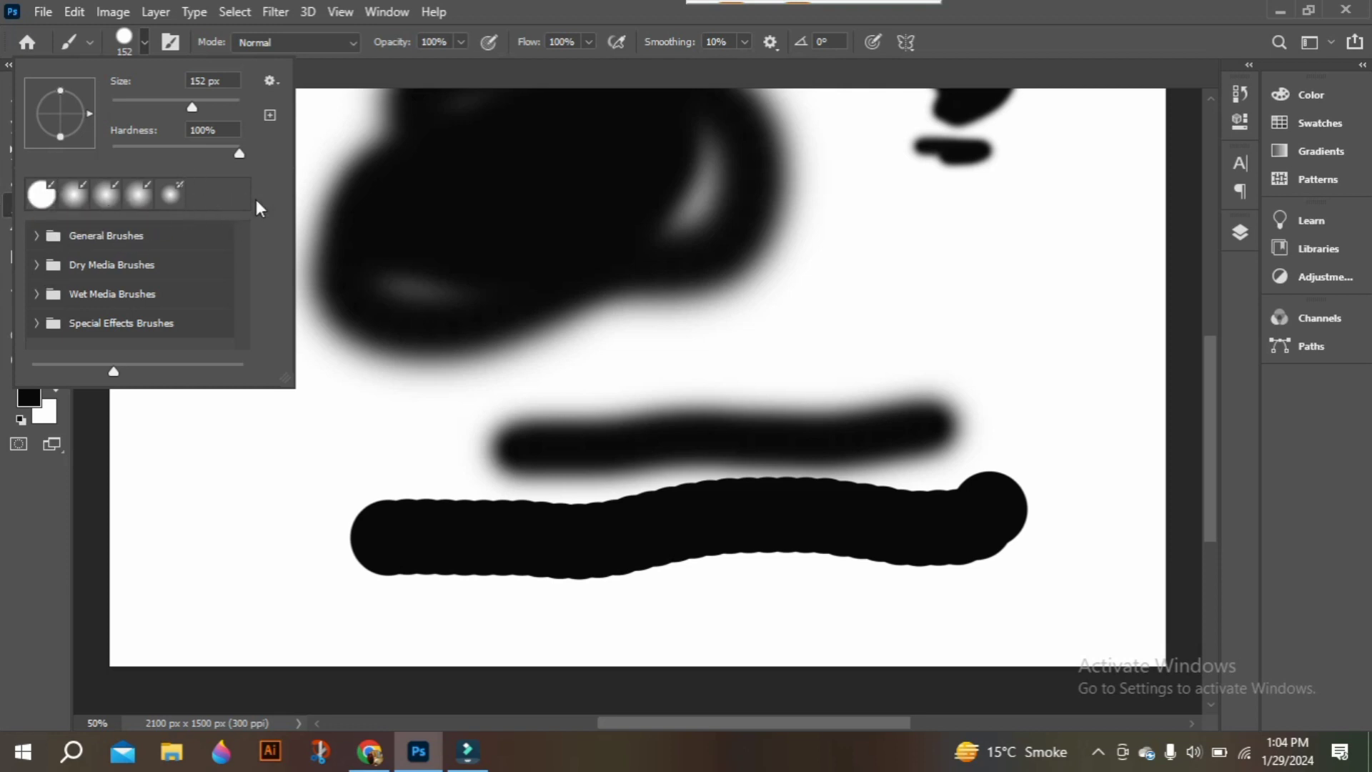
left_click(244, 240)
left_click(35, 238)
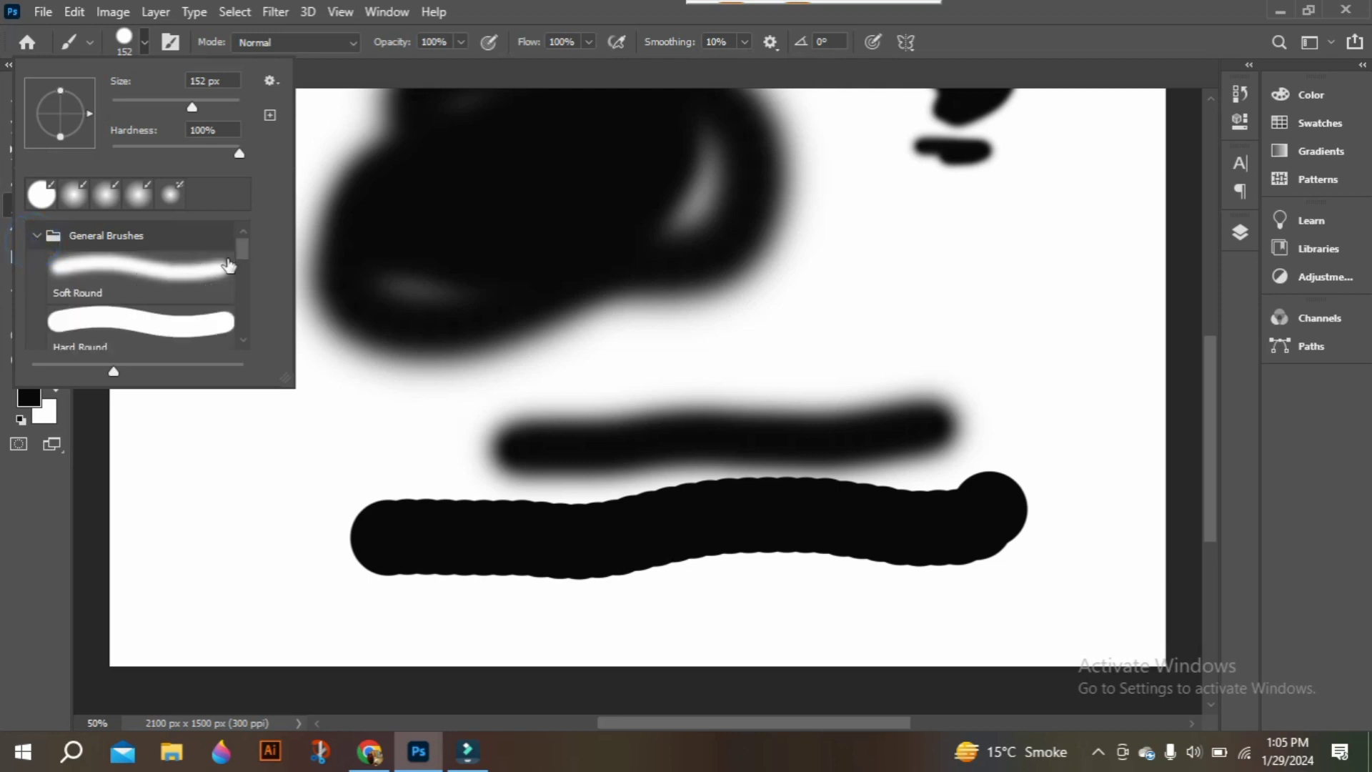
mouse_move(248, 258)
left_mouse_down()
mouse_move(242, 298)
mouse_move(243, 245)
mouse_move(246, 319)
mouse_move(240, 238)
left_mouse_up()
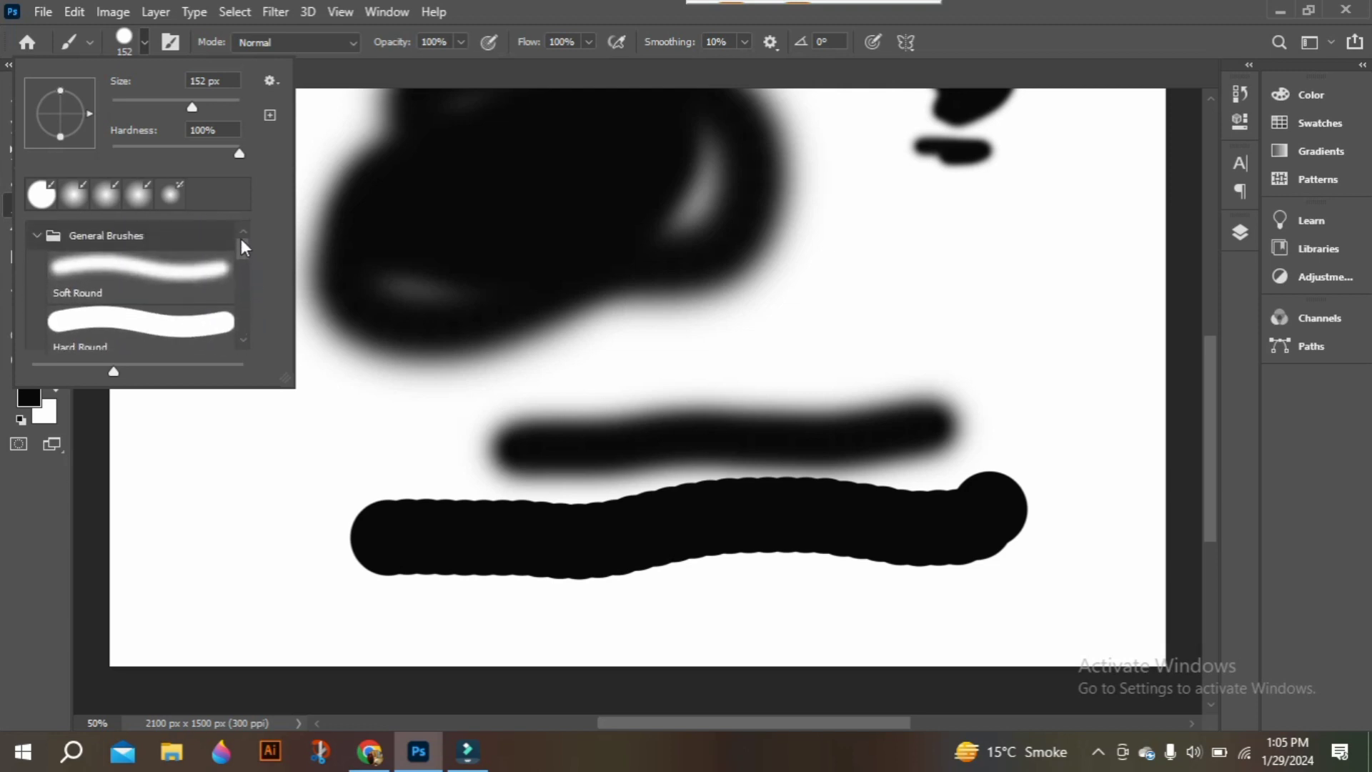
left_click(38, 236)
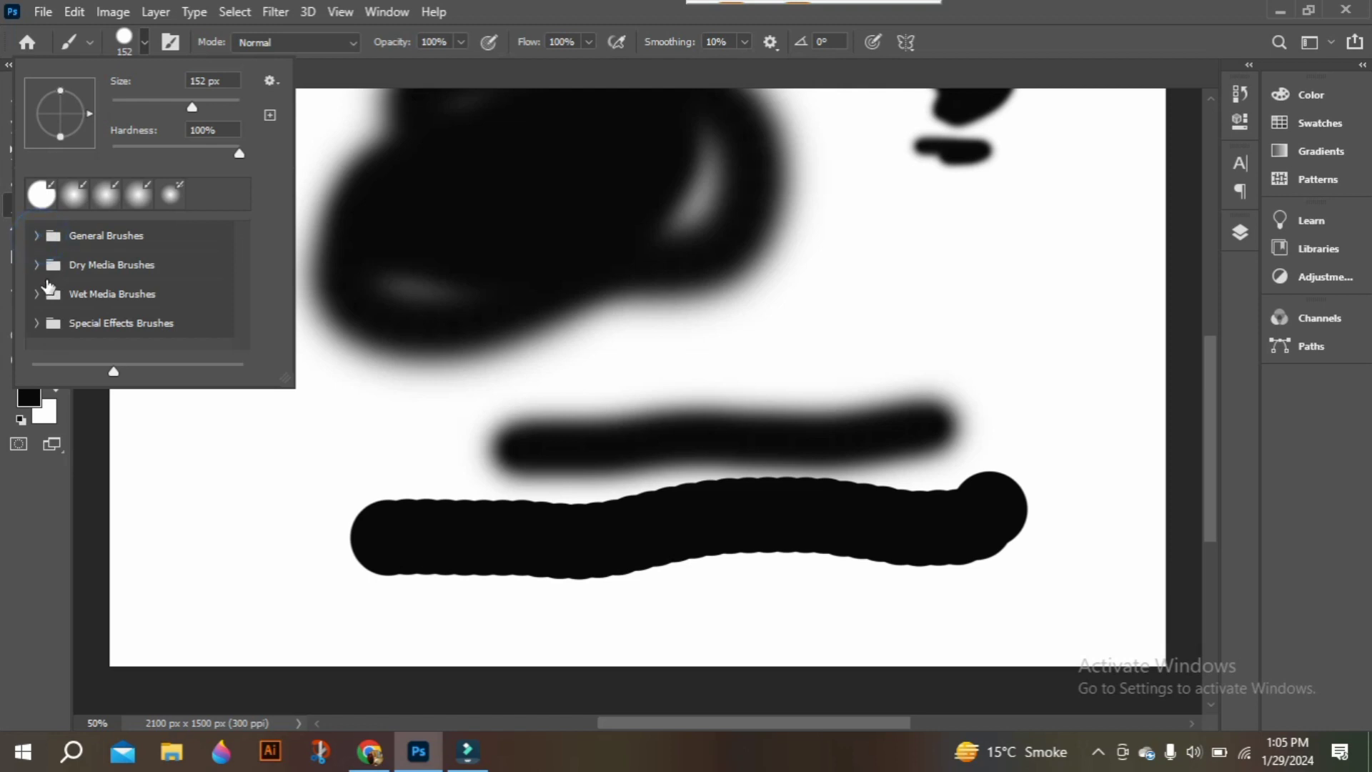
left_click(32, 266)
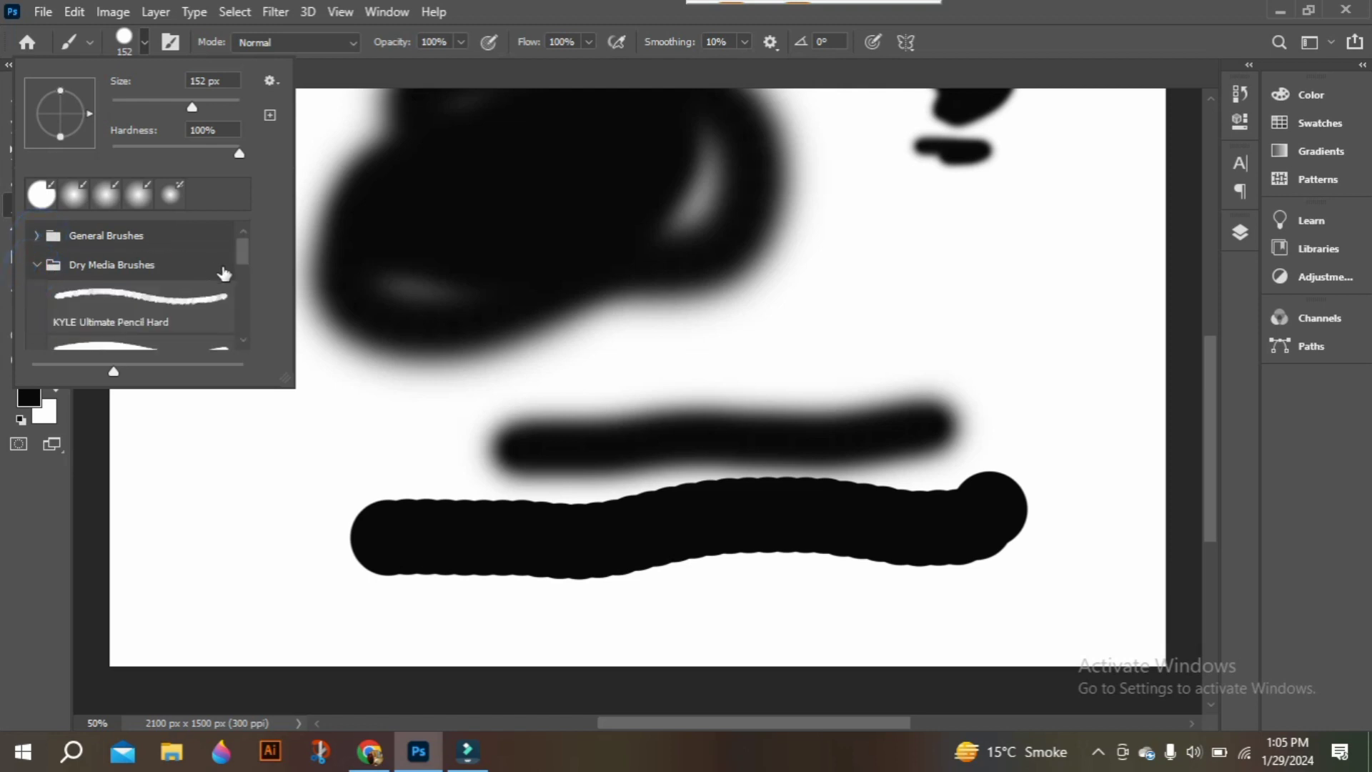
left_click_drag(241, 255, 241, 260)
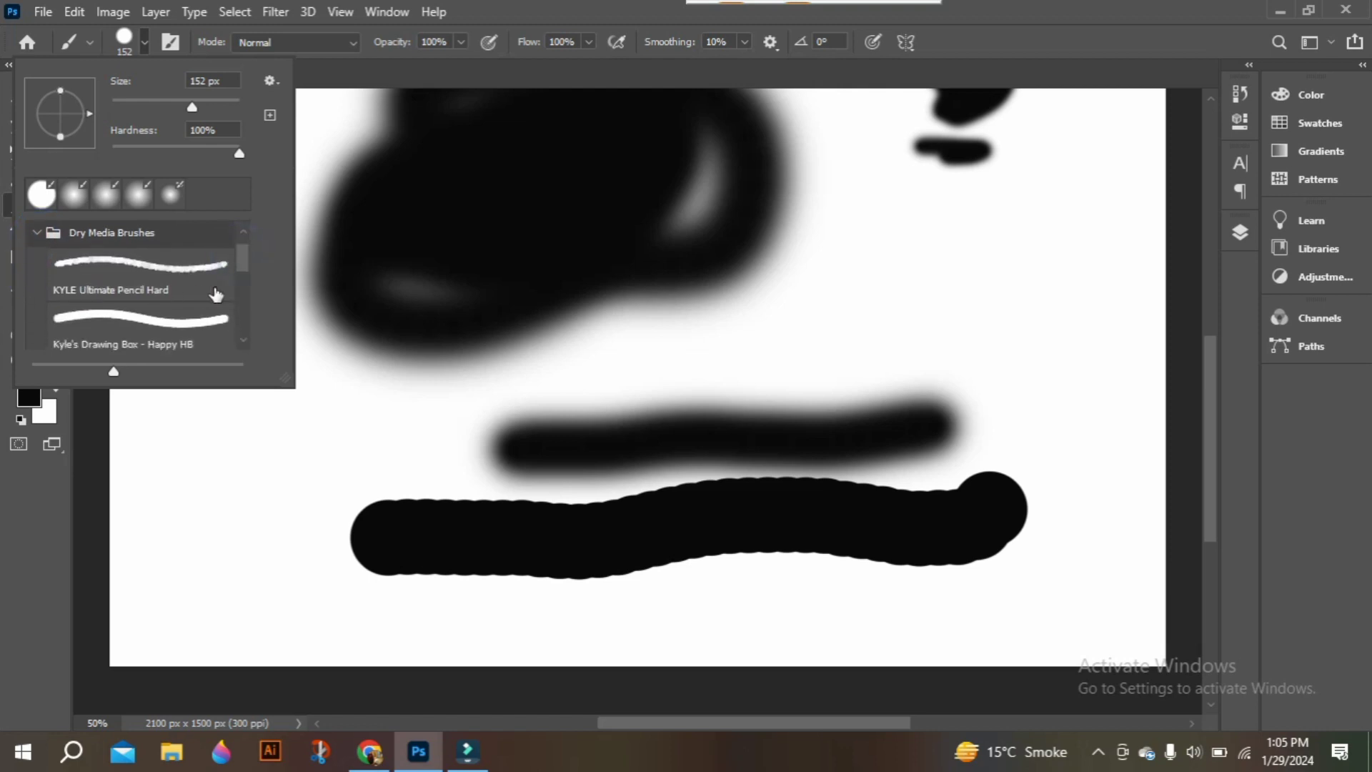
left_click_drag(242, 263, 243, 295)
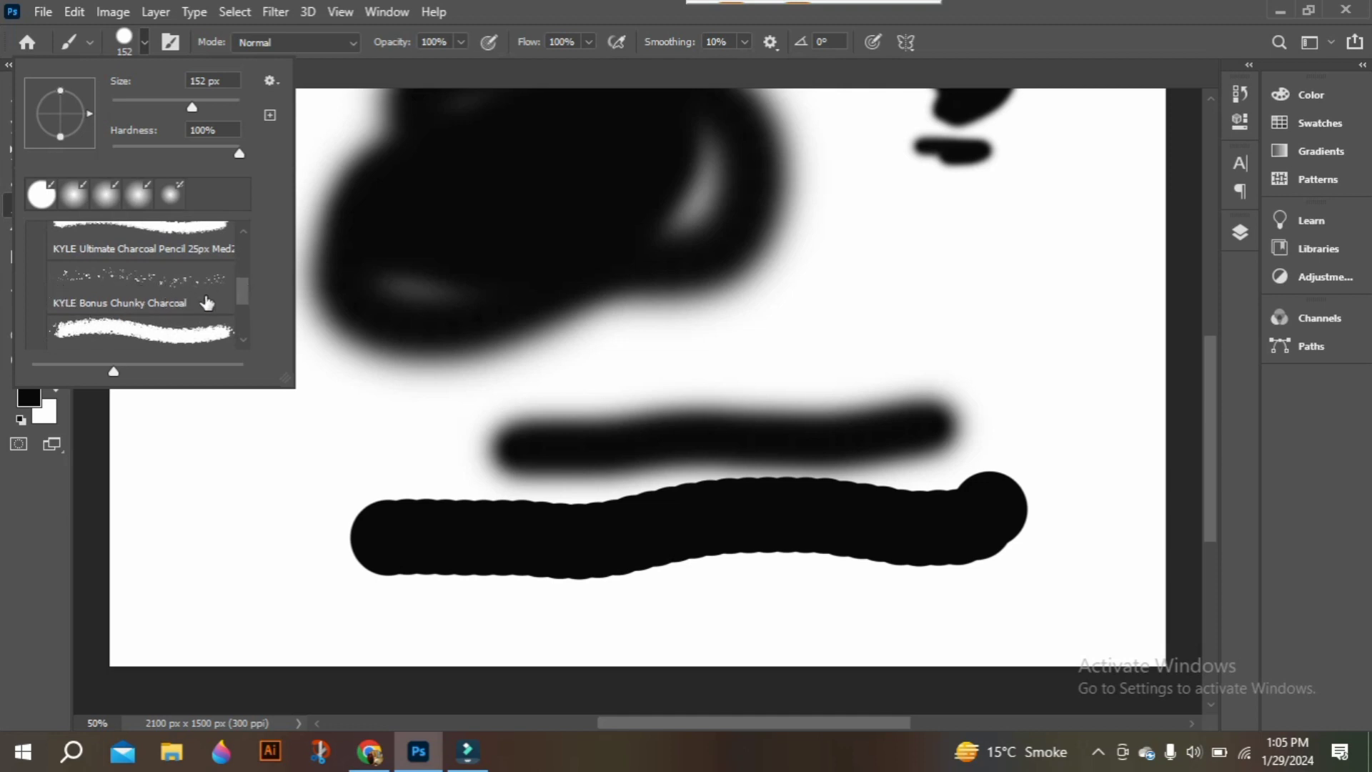
left_click_drag(242, 290, 243, 325)
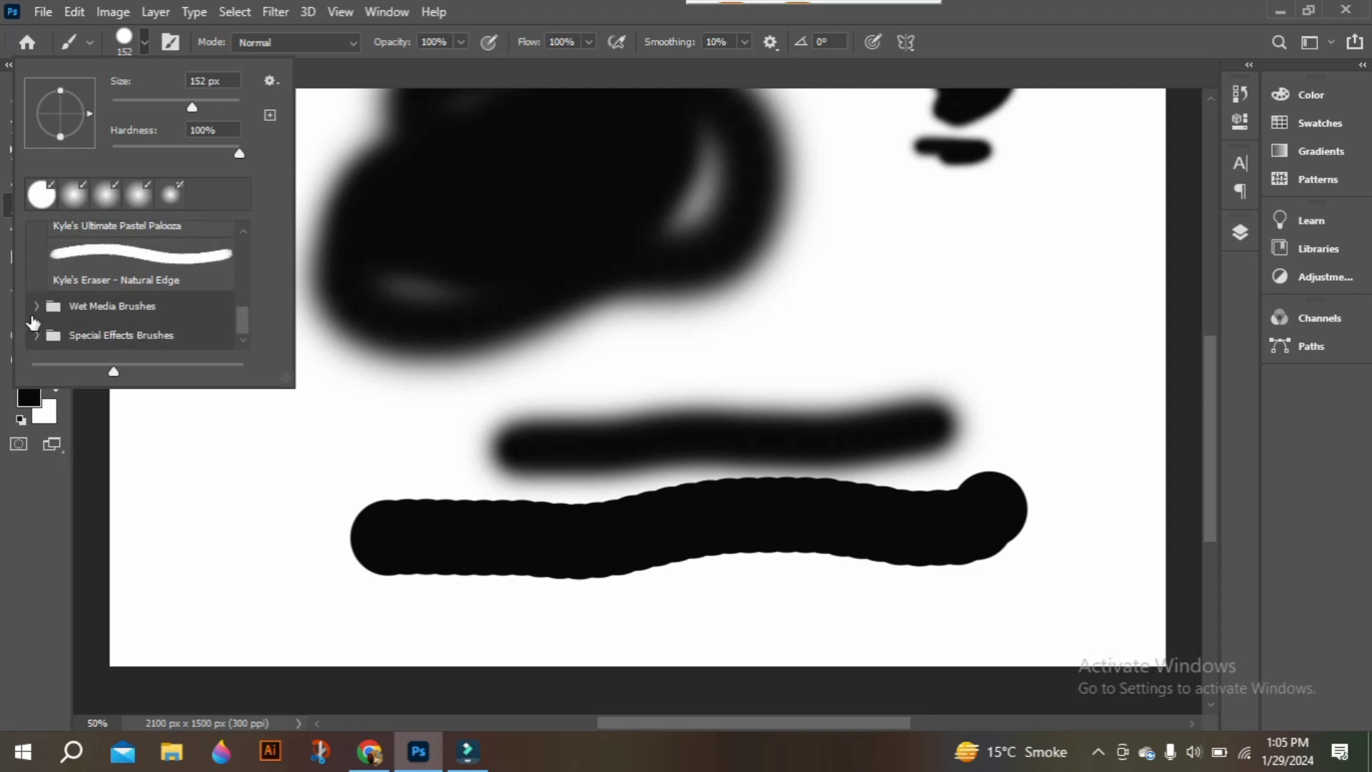
left_click(37, 307)
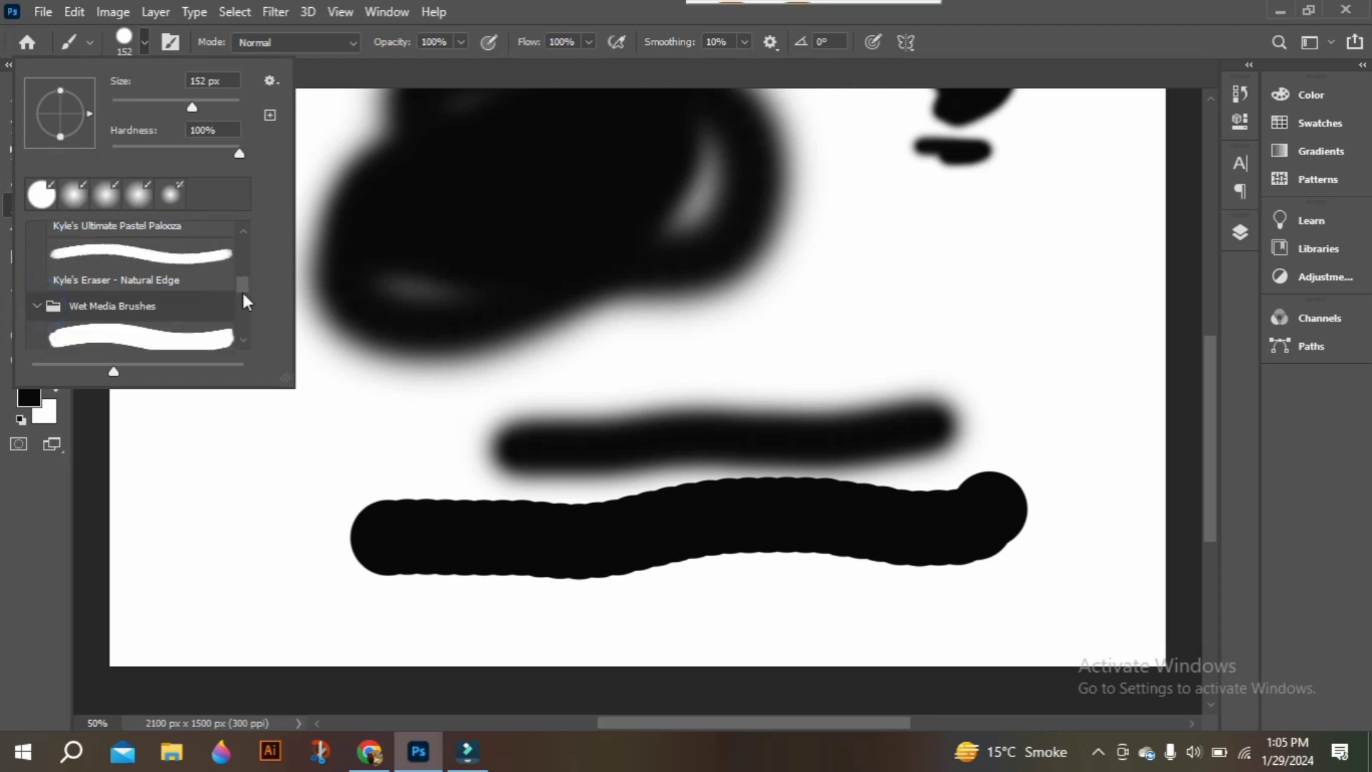
mouse_move(242, 288)
left_mouse_down()
mouse_move(246, 327)
mouse_move(240, 253)
left_mouse_up()
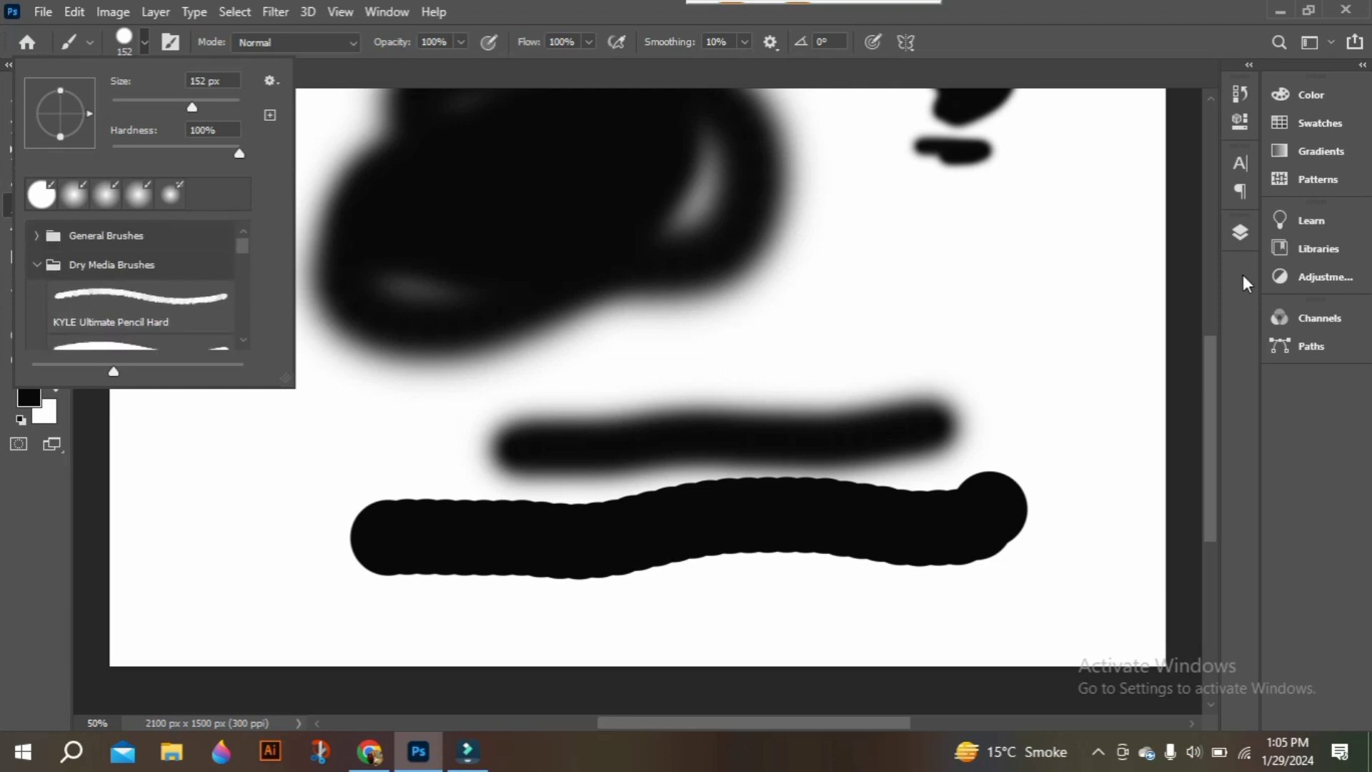
left_click(1239, 232)
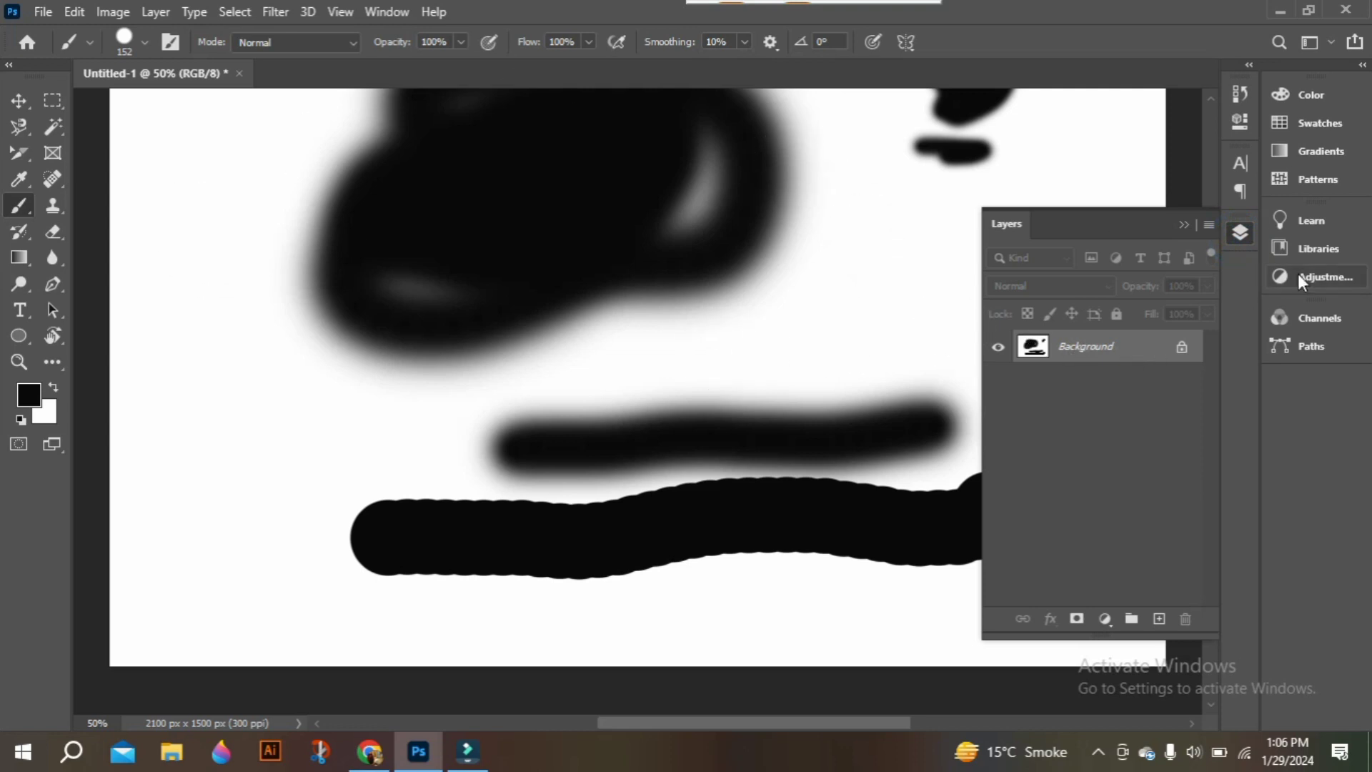
left_click(1184, 224)
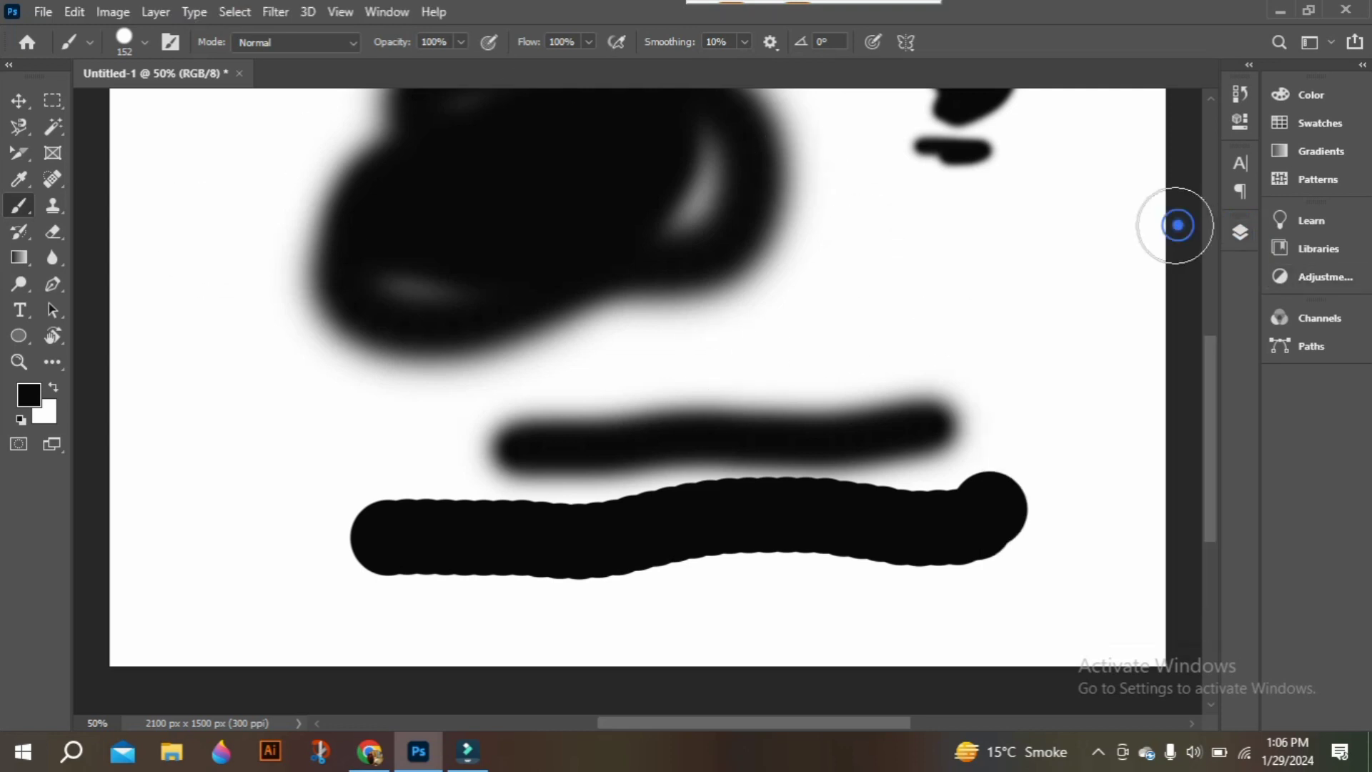
Select the Kyle's Ultimate Pastel Palooza preset from the Dry Media Brushes group.
left_click(137, 45)
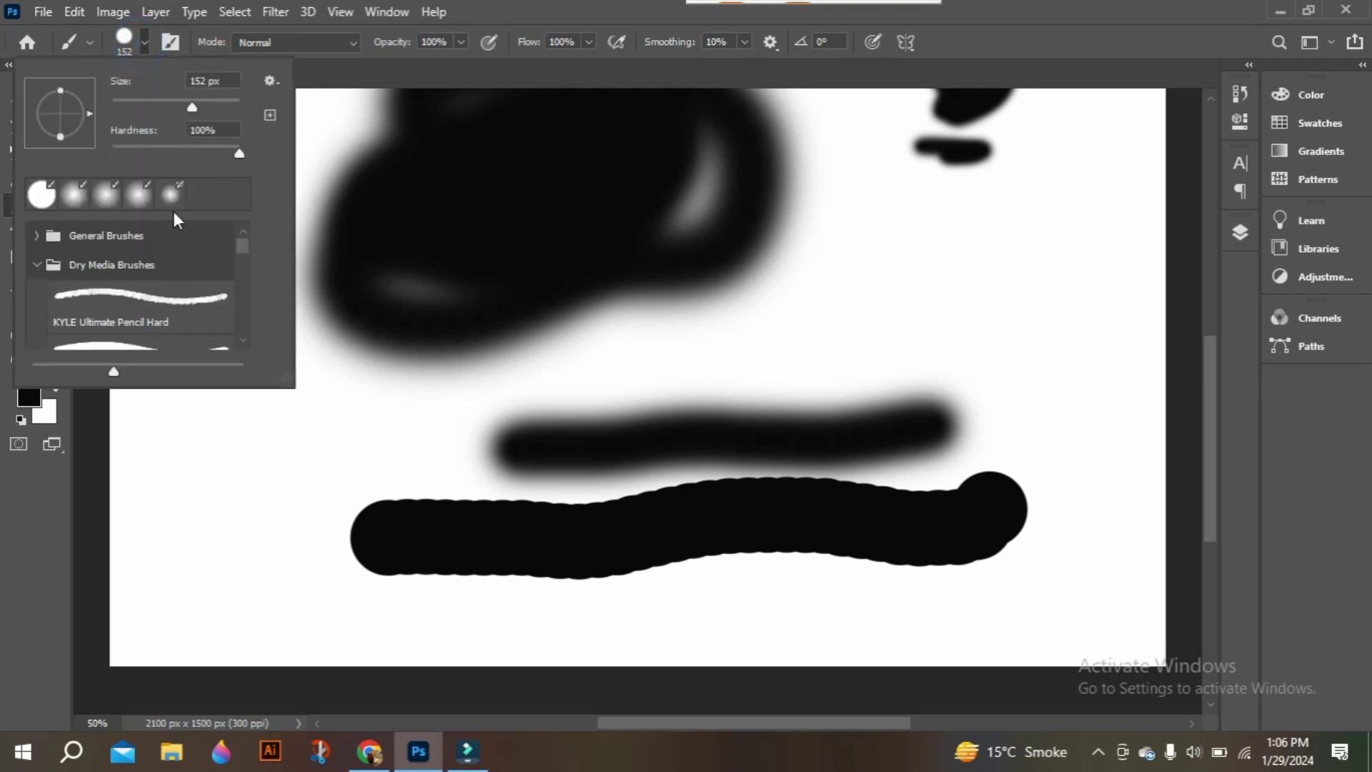
left_click_drag(243, 245, 242, 248)
left_click(38, 236)
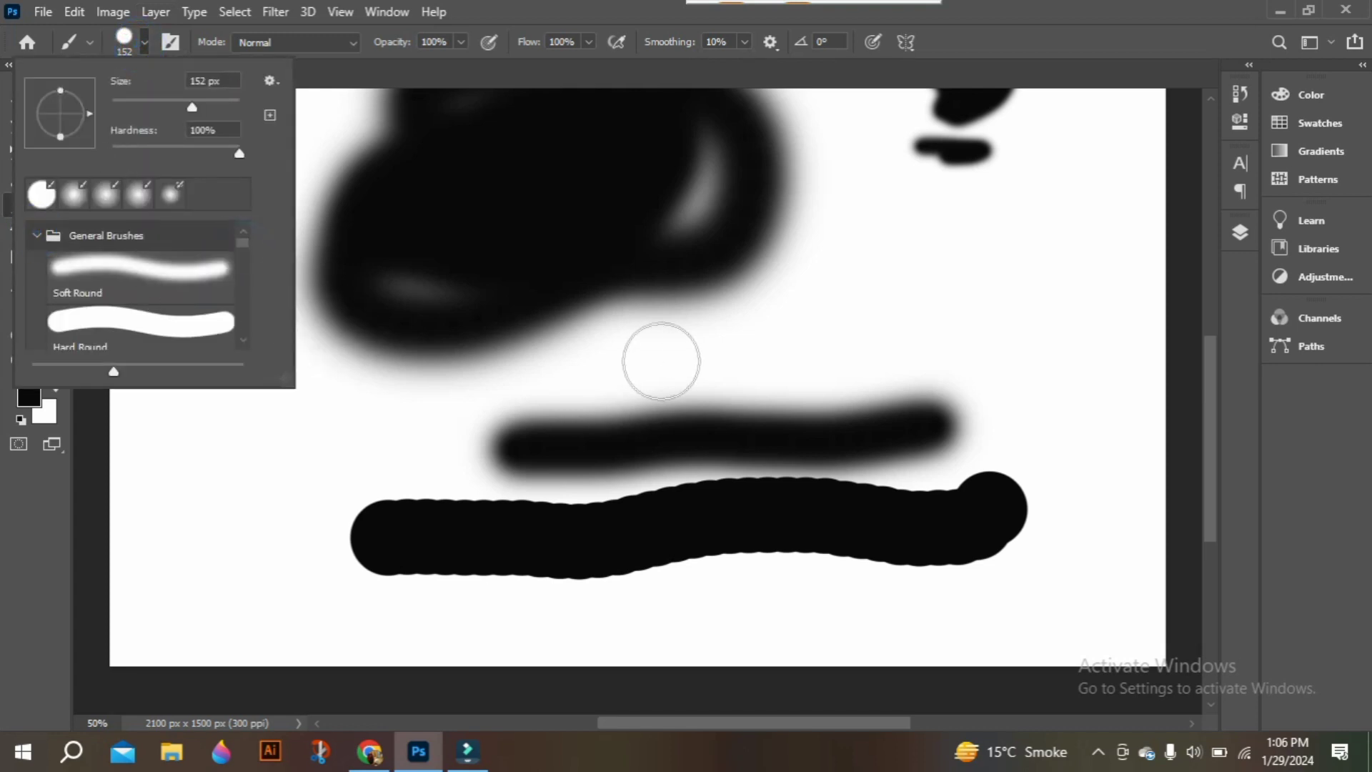
left_click(37, 235)
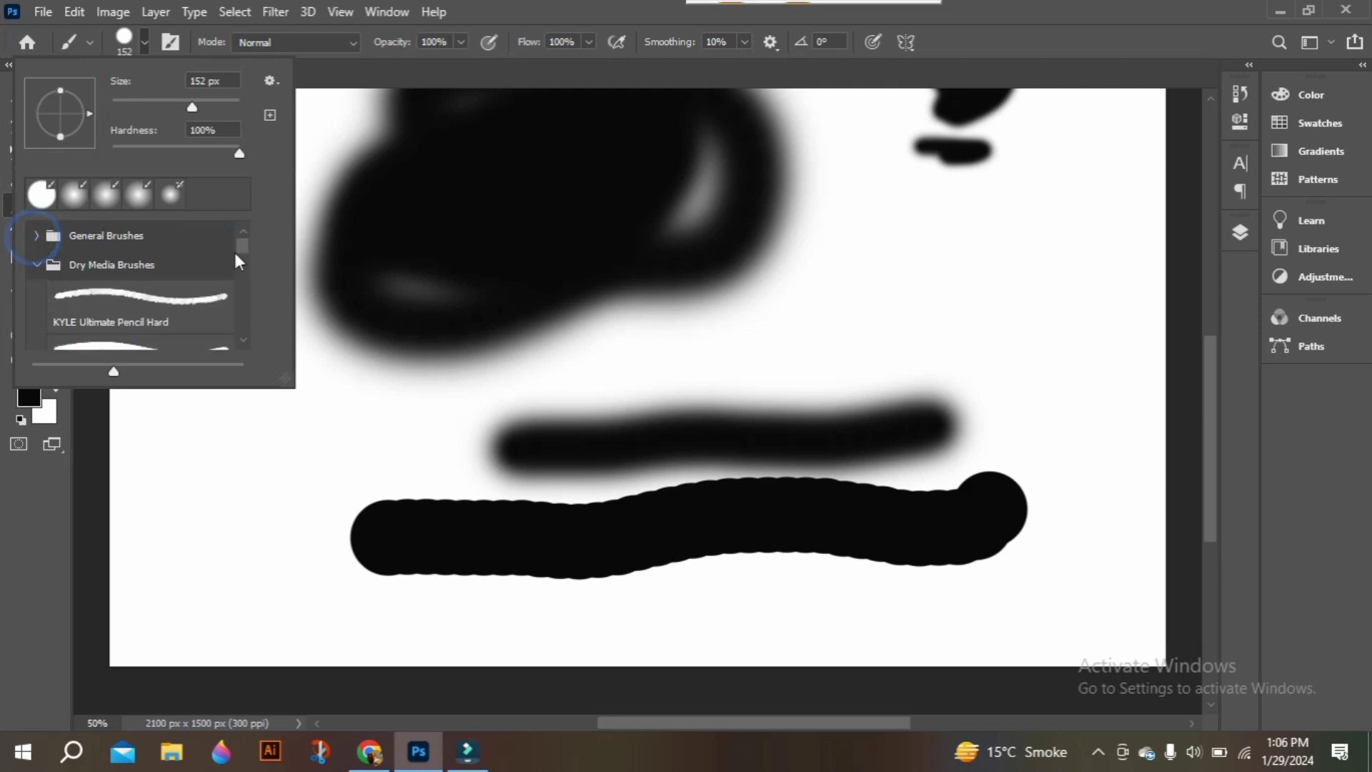
left_click_drag(243, 252, 243, 276)
scroll(134, 304, "up", 4)
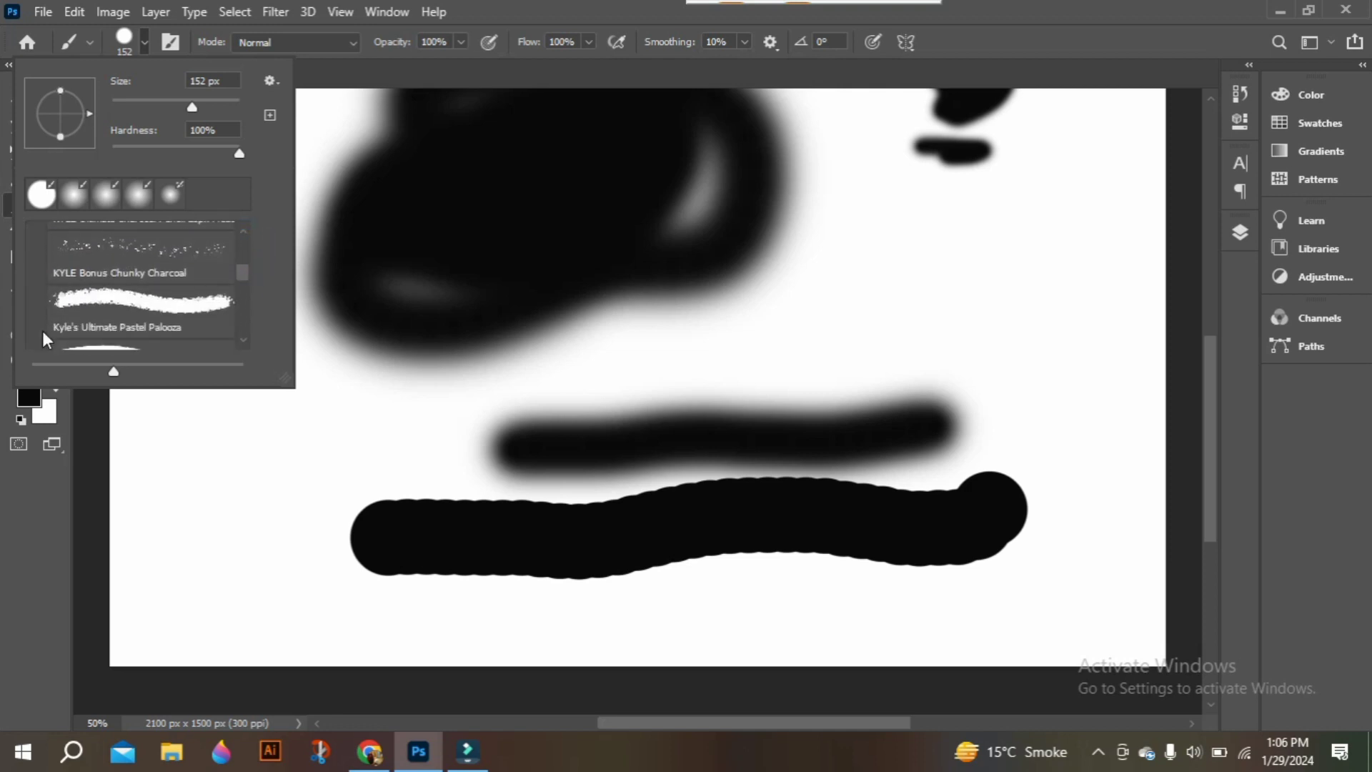
left_click(132, 297)
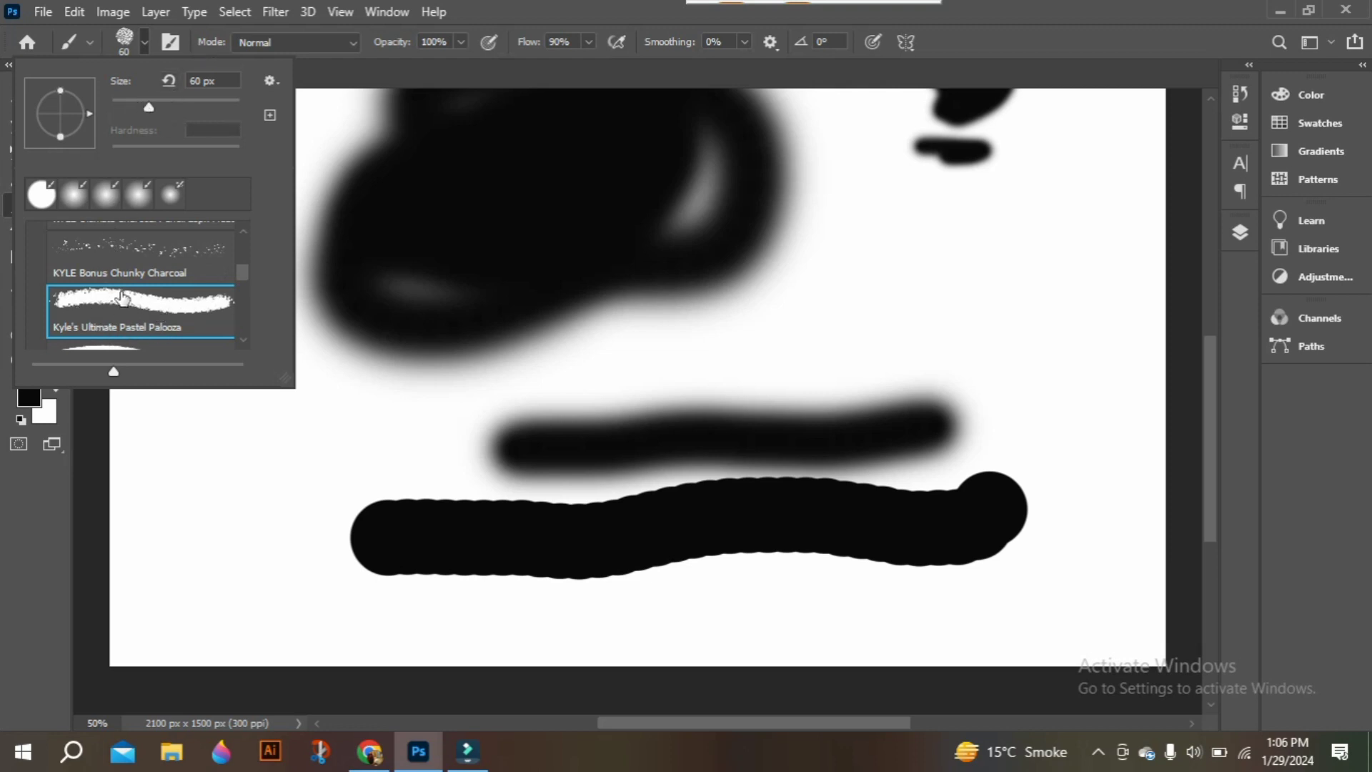
Set the pastel brush to 108 px and paint a zigzag stroke on the white area left of the large blob.
mouse_move(149, 104)
left_mouse_down()
mouse_move(227, 105)
mouse_move(147, 104)
left_mouse_up()
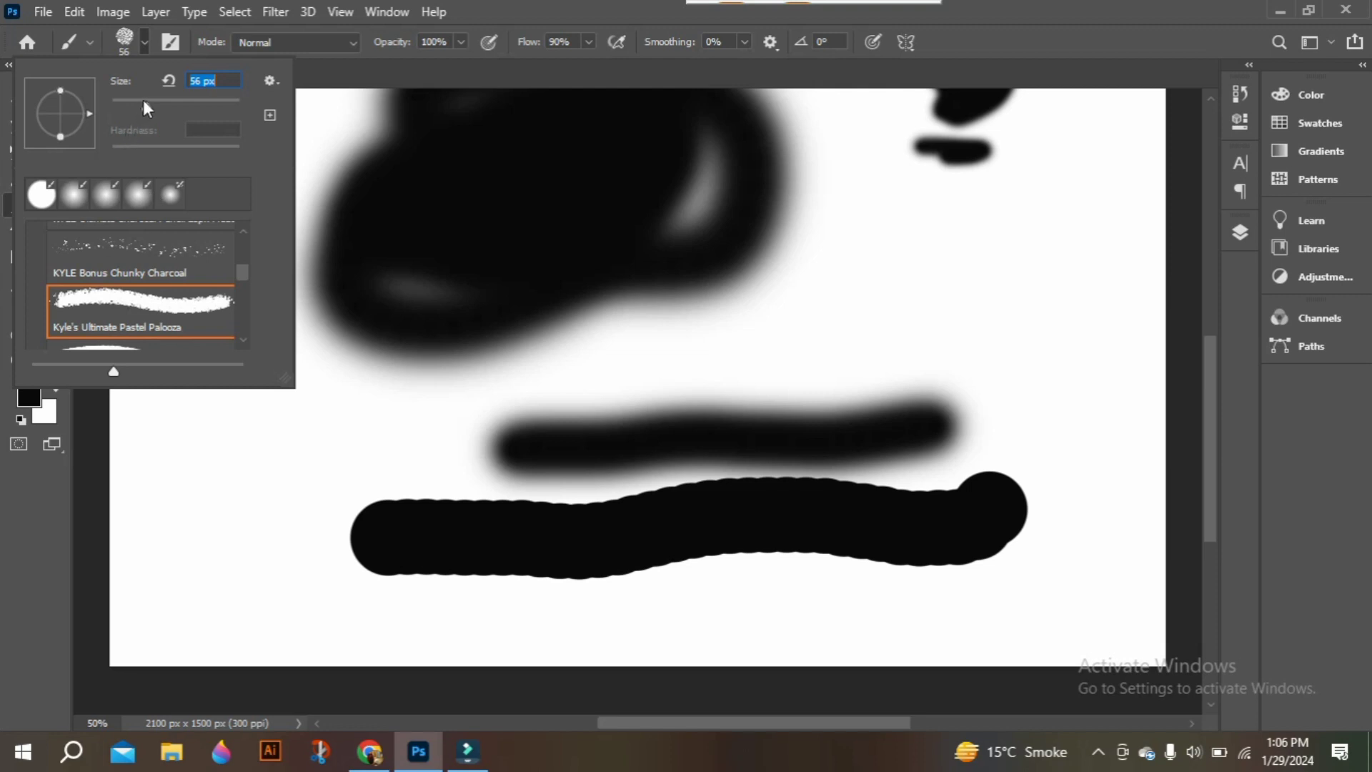
left_click_drag(143, 100, 178, 109)
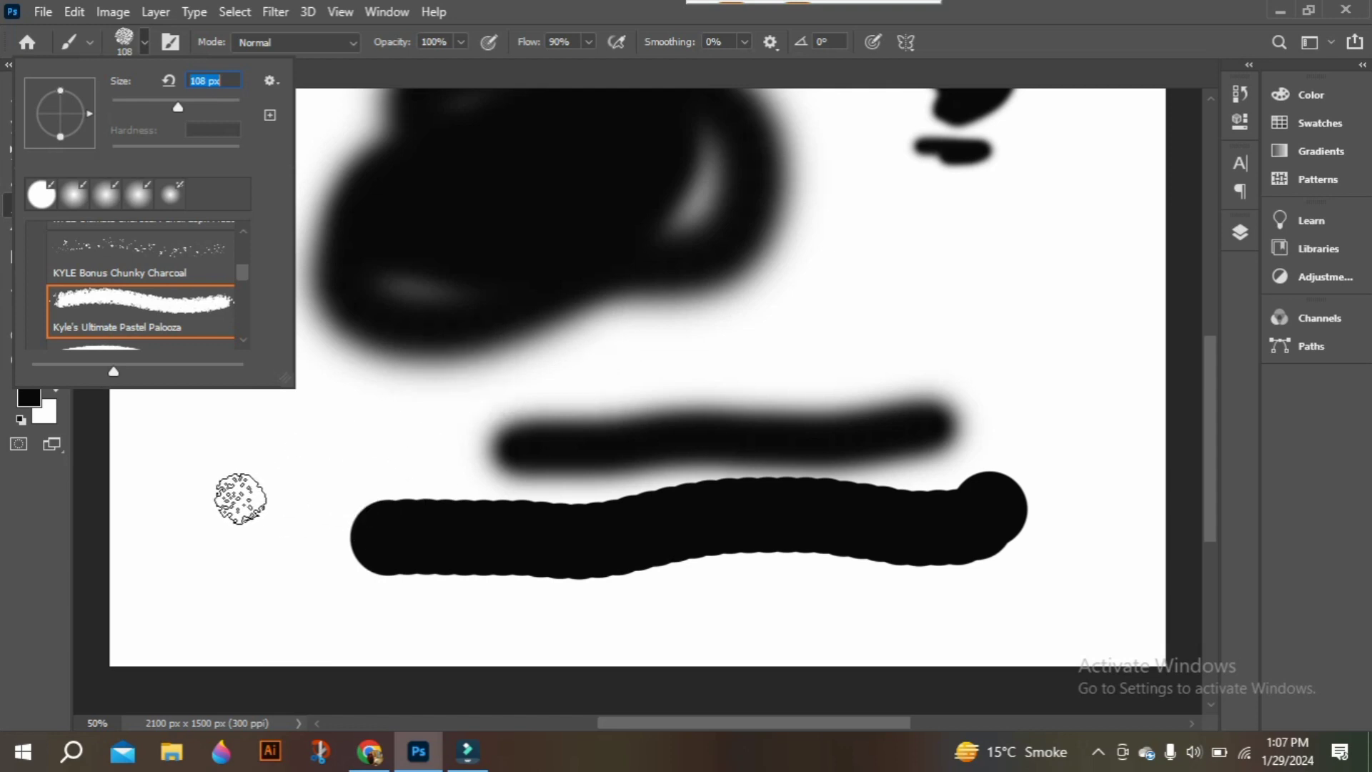
left_click(226, 512)
mouse_move(226, 512)
left_mouse_down()
mouse_move(268, 478)
mouse_move(343, 480)
mouse_move(386, 449)
mouse_move(388, 423)
mouse_move(225, 399)
mouse_move(218, 384)
mouse_move(255, 355)
mouse_move(258, 323)
mouse_move(220, 283)
mouse_move(189, 277)
left_mouse_up()
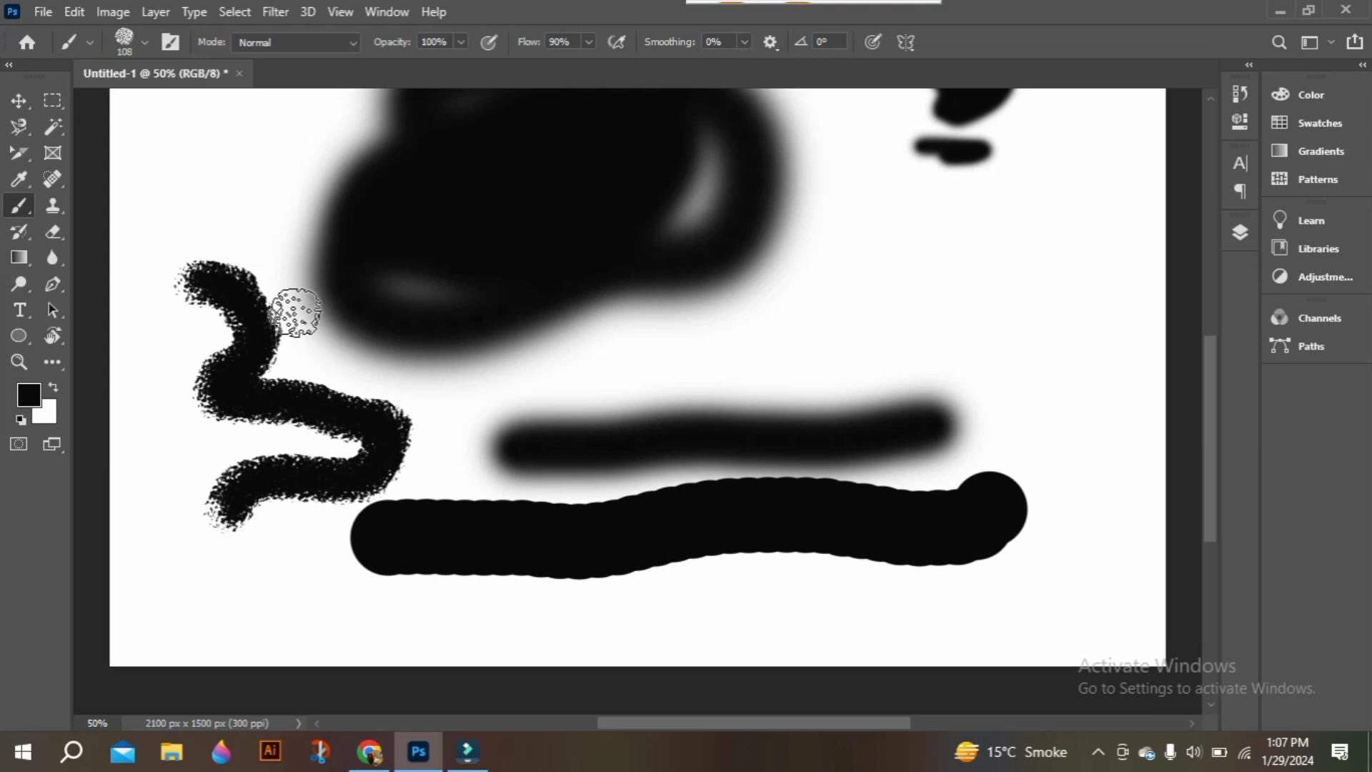
Choose Kyle's Paintbox - Wet Blender 50 from Wet Media Brushes, set it to 155 px and smudge a patch along the large blob's right edge.
left_click(145, 42)
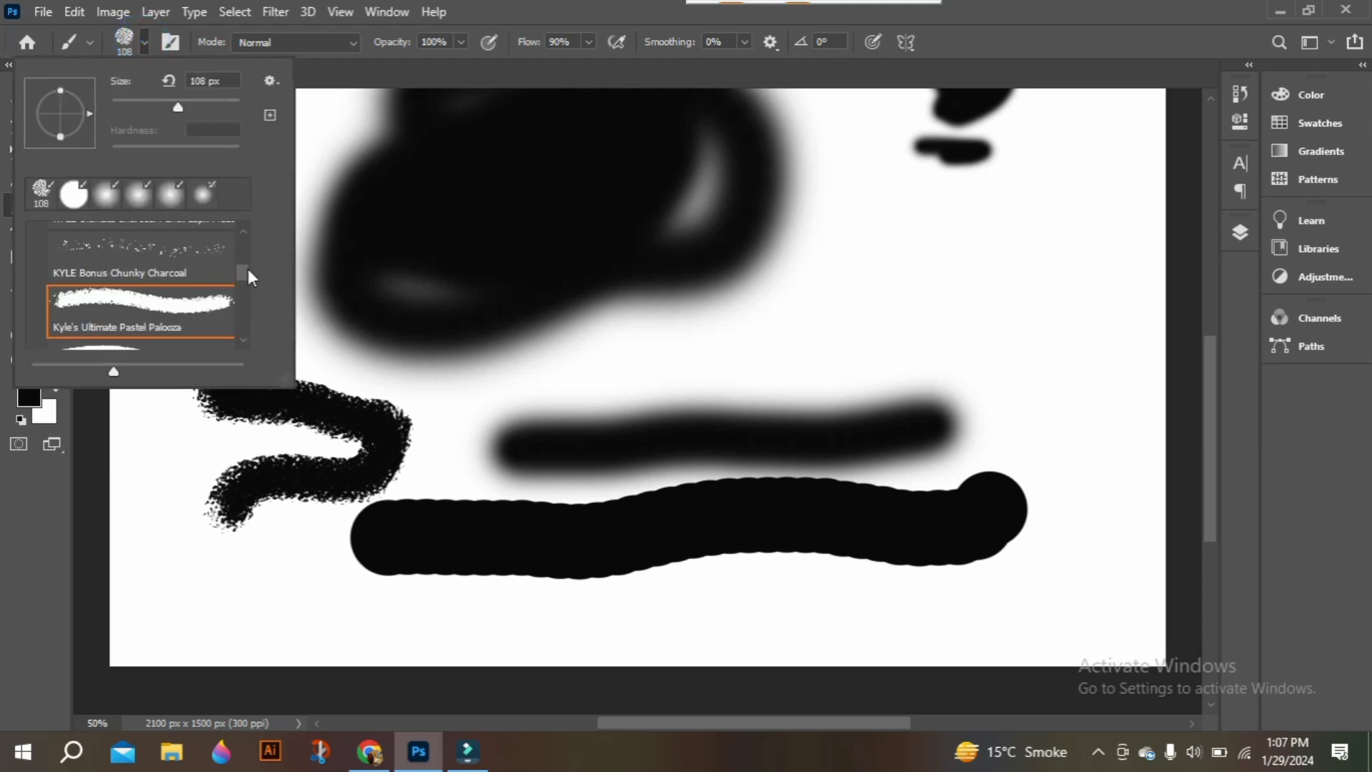
mouse_move(247, 269)
left_mouse_down()
mouse_move(239, 301)
mouse_move(239, 243)
left_mouse_up()
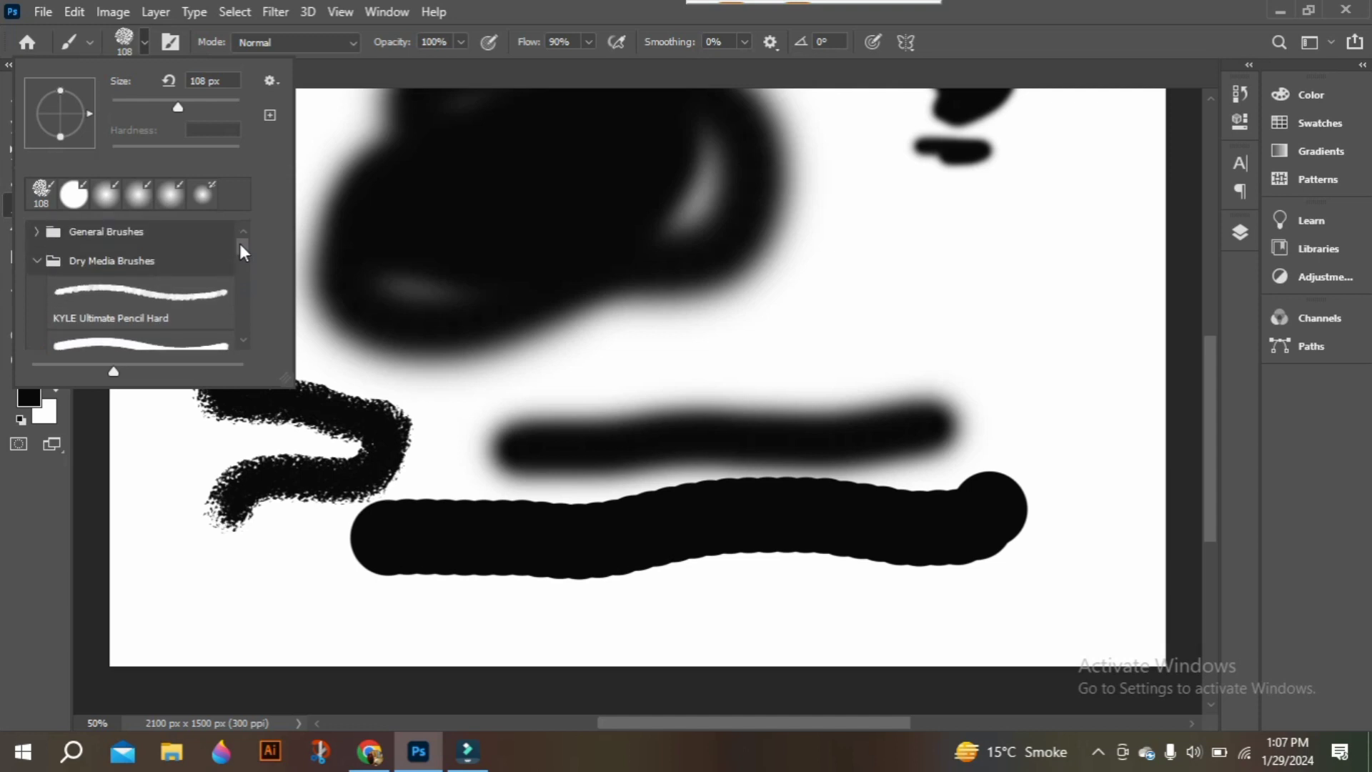
left_click(37, 261)
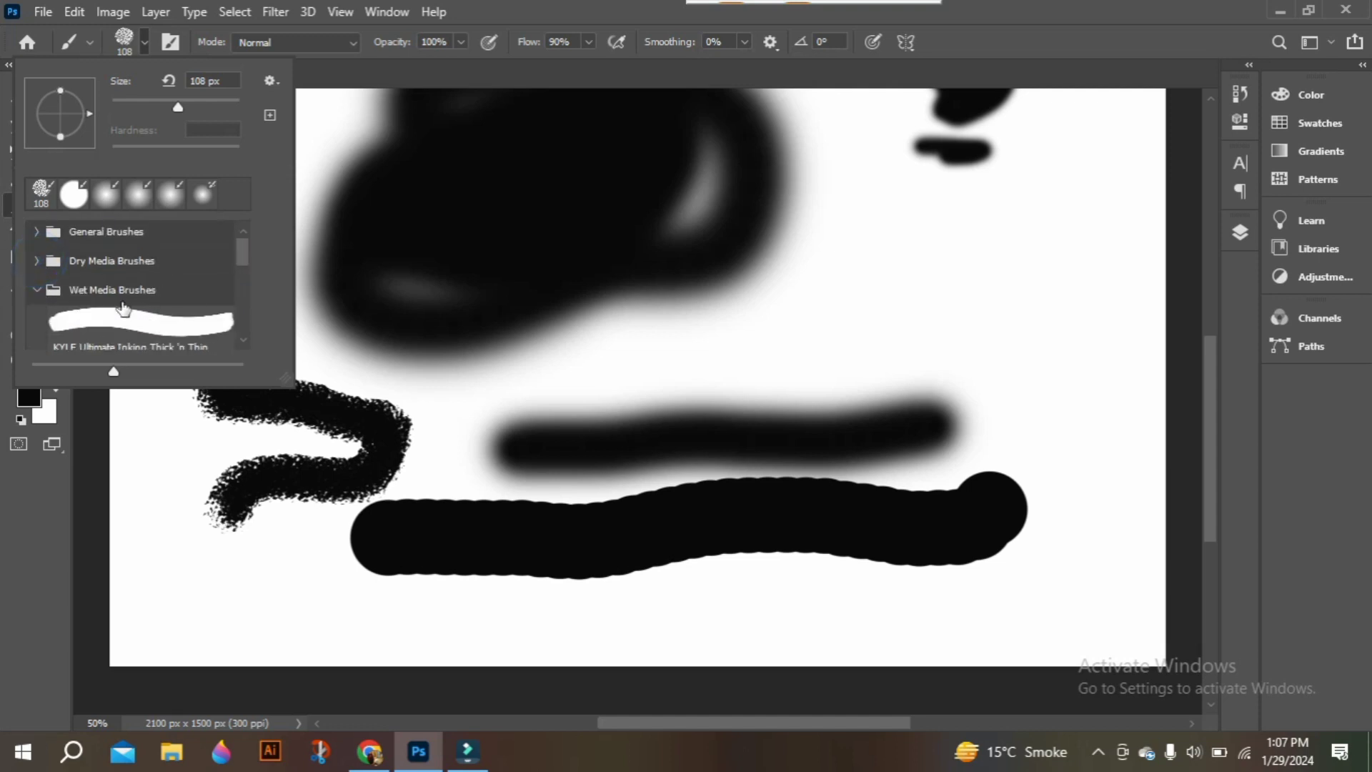
left_click_drag(242, 259, 246, 288)
left_click(140, 268)
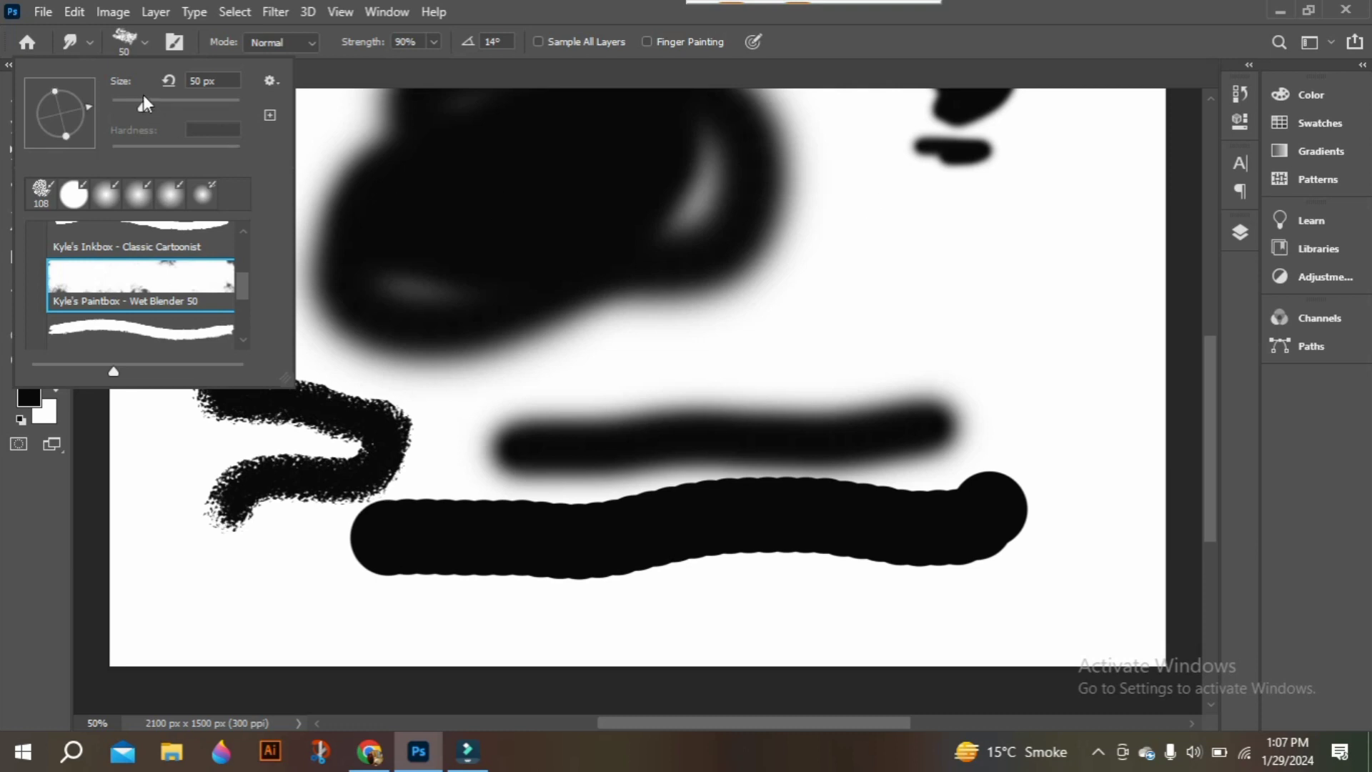
left_click_drag(143, 104, 193, 107)
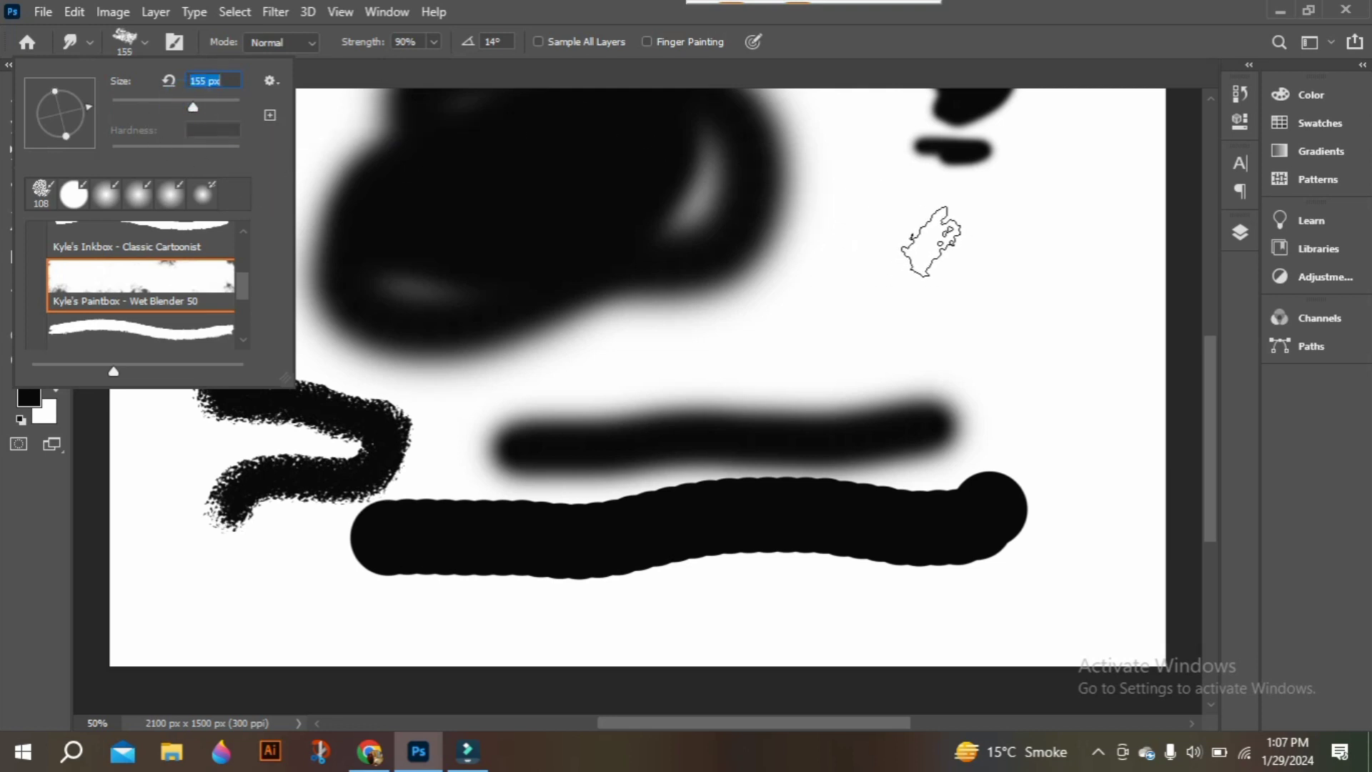
left_click_drag(812, 118, 853, 158)
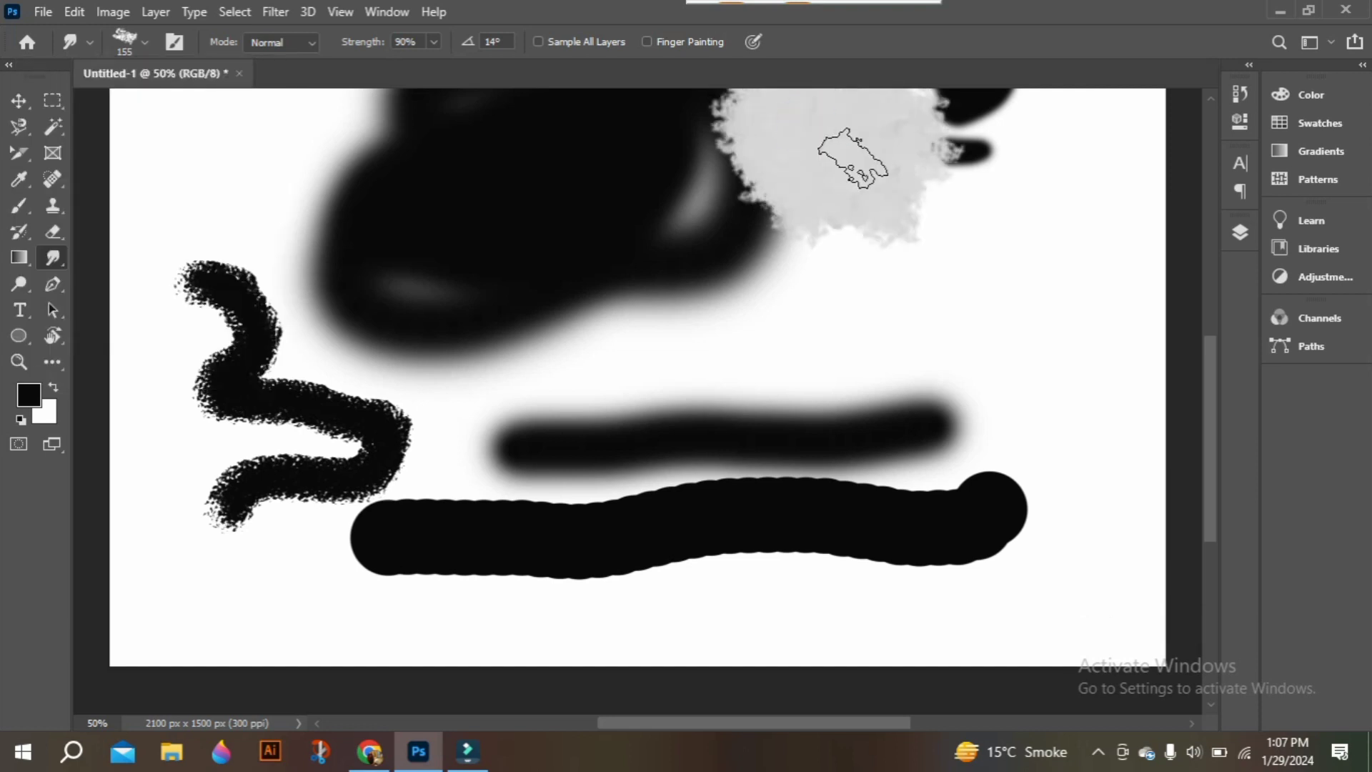
Reduce the wet blender to 75 px and smudge patches above the soft stroke, beside the zigzag and across the large blob's lower right edge.
left_click(143, 40)
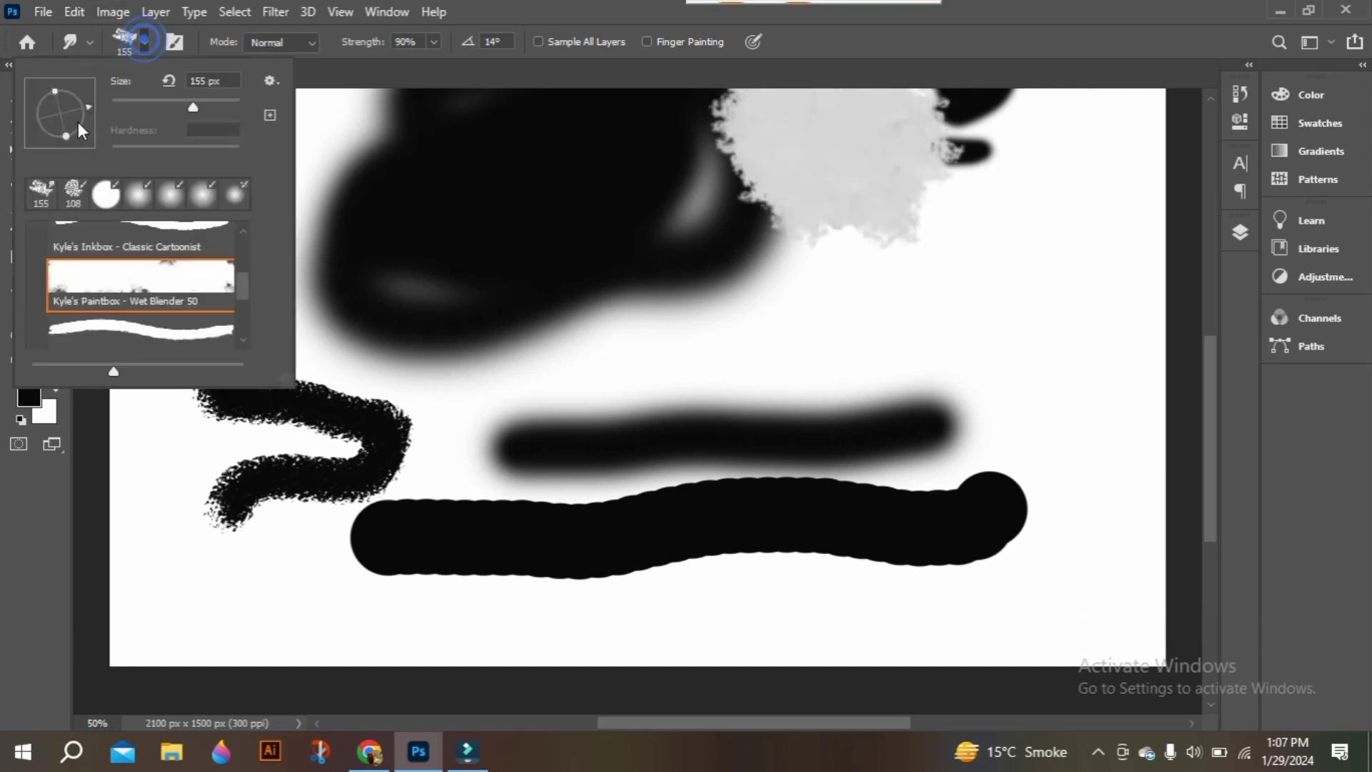
left_click(159, 102)
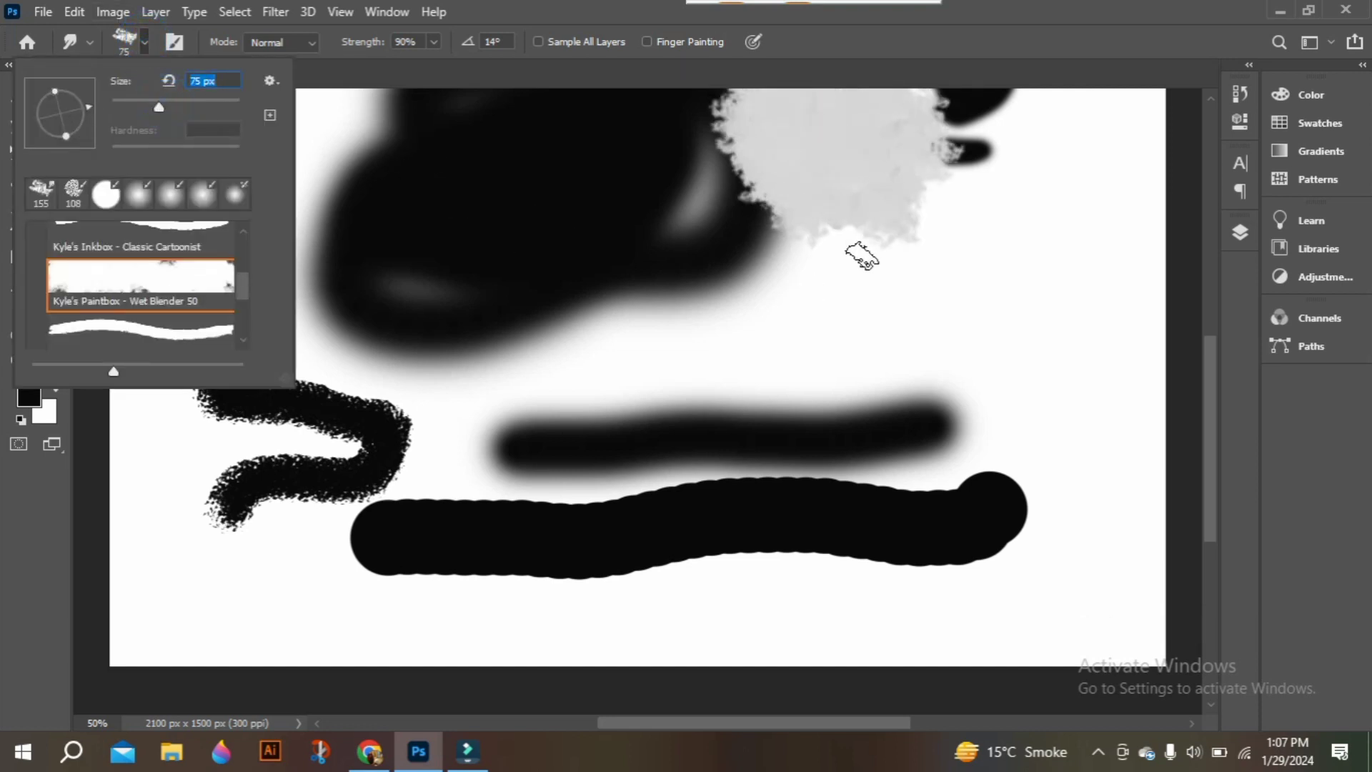
left_click(1064, 153)
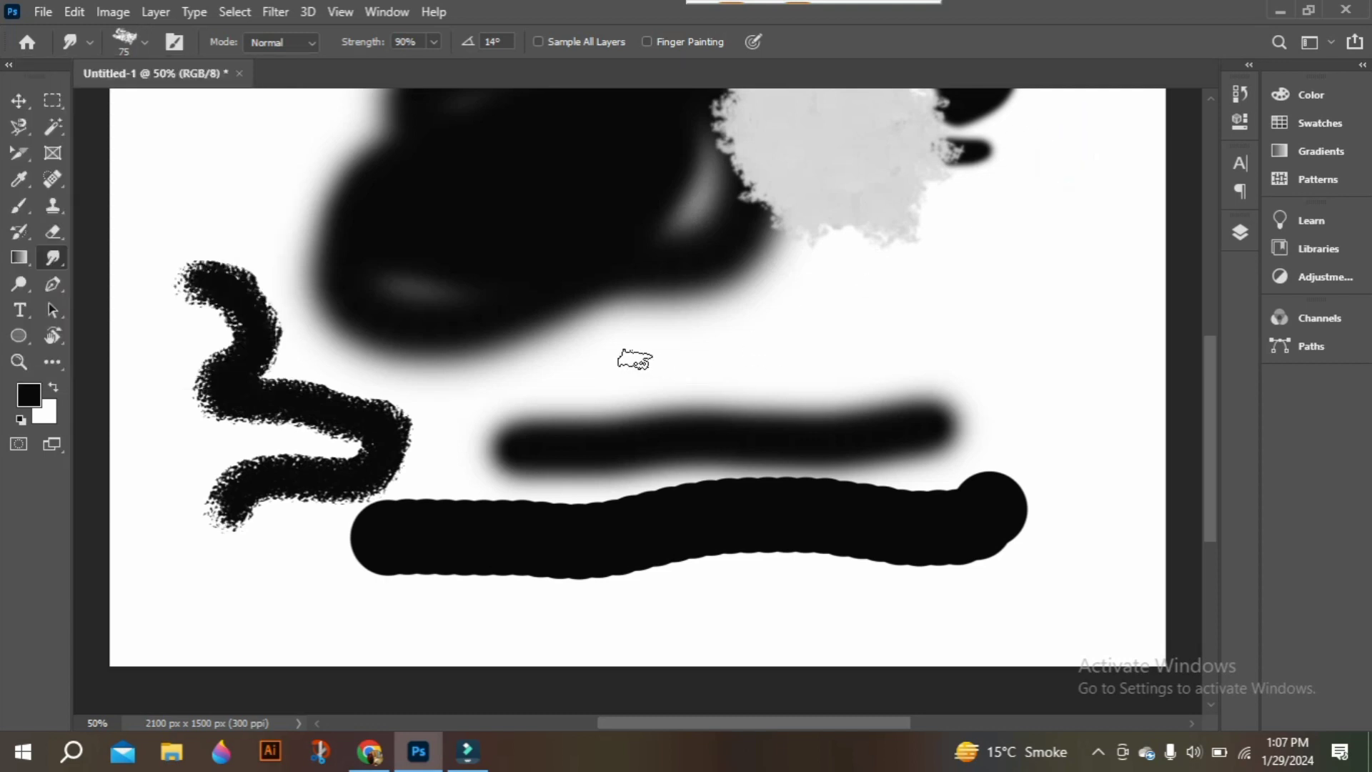
left_click_drag(614, 358, 741, 355)
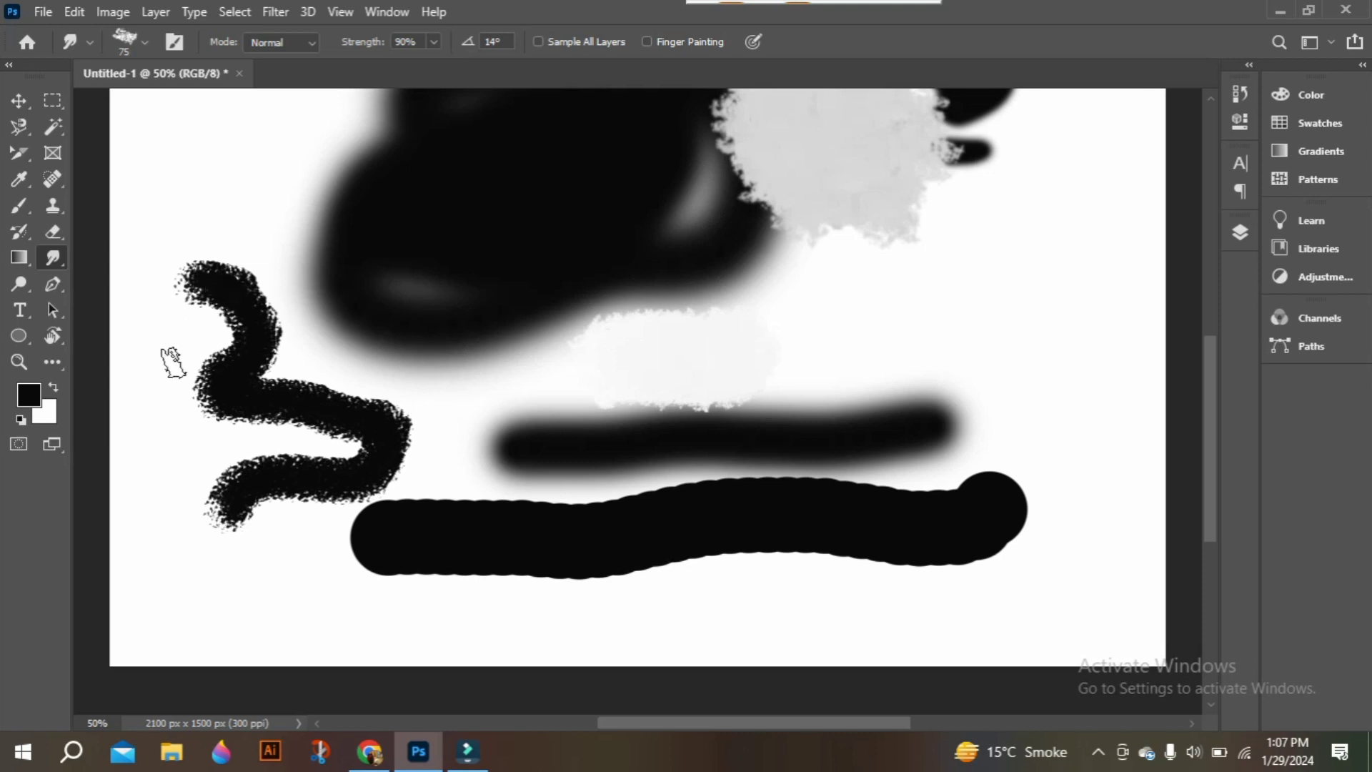
left_click_drag(171, 363, 169, 361)
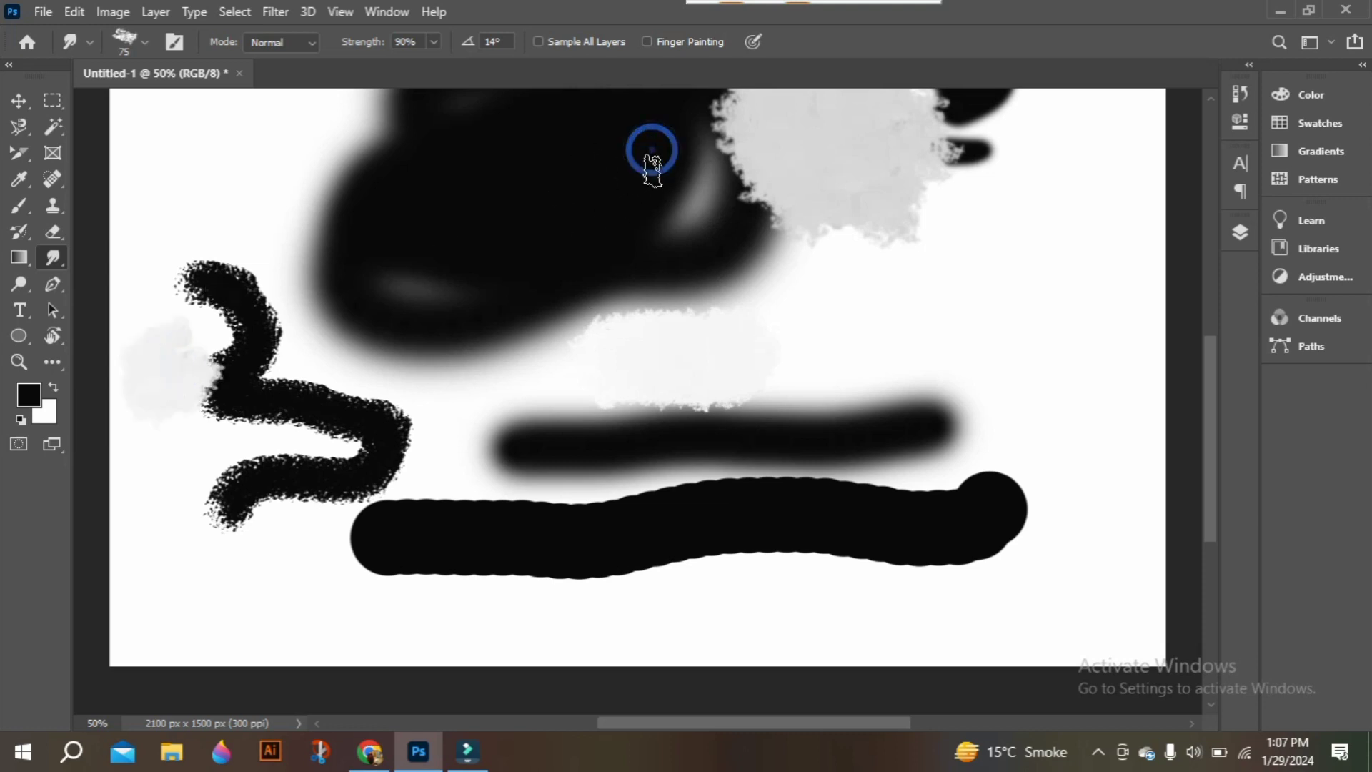
left_click_drag(560, 199, 792, 156)
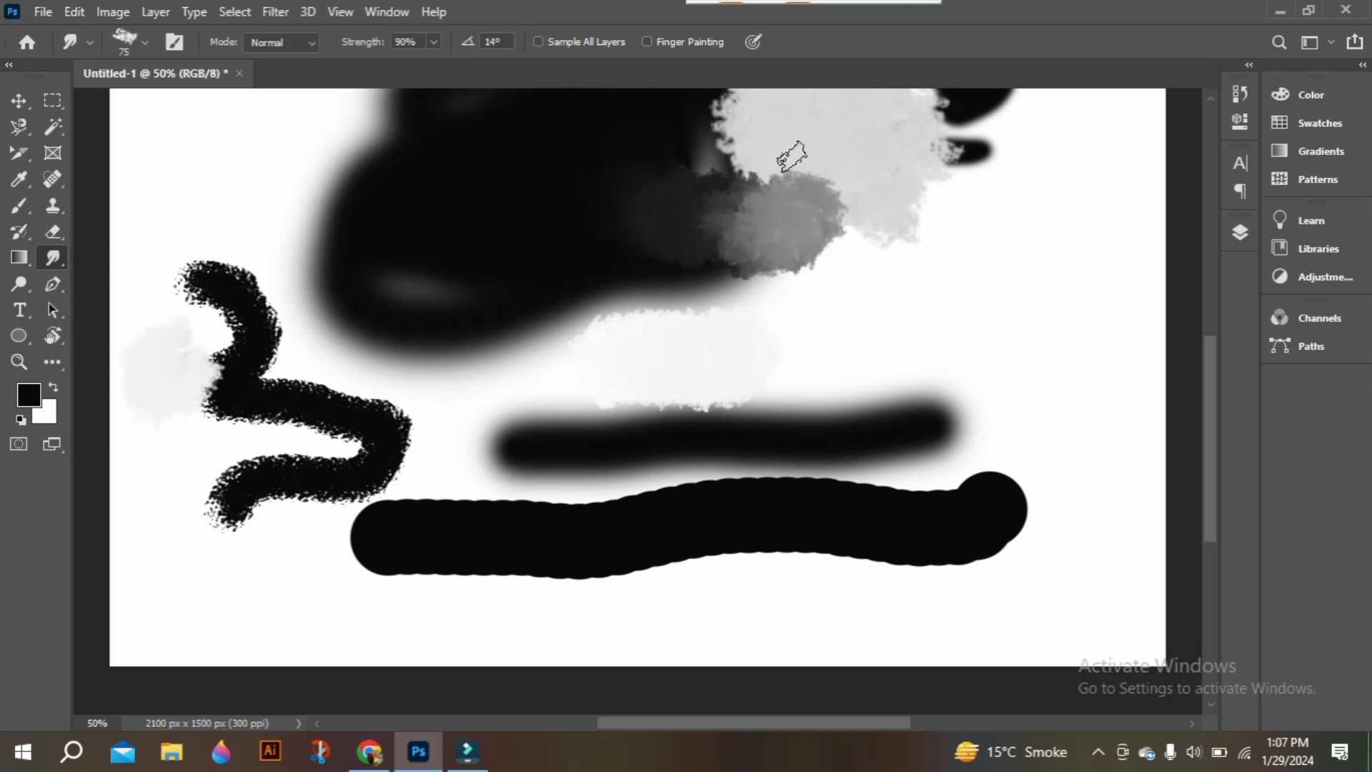
mouse_move(893, 136)
left_mouse_down()
mouse_move(843, 175)
mouse_move(800, 280)
mouse_move(754, 246)
mouse_move(682, 328)
left_mouse_up()
left_click_drag(623, 255, 582, 245)
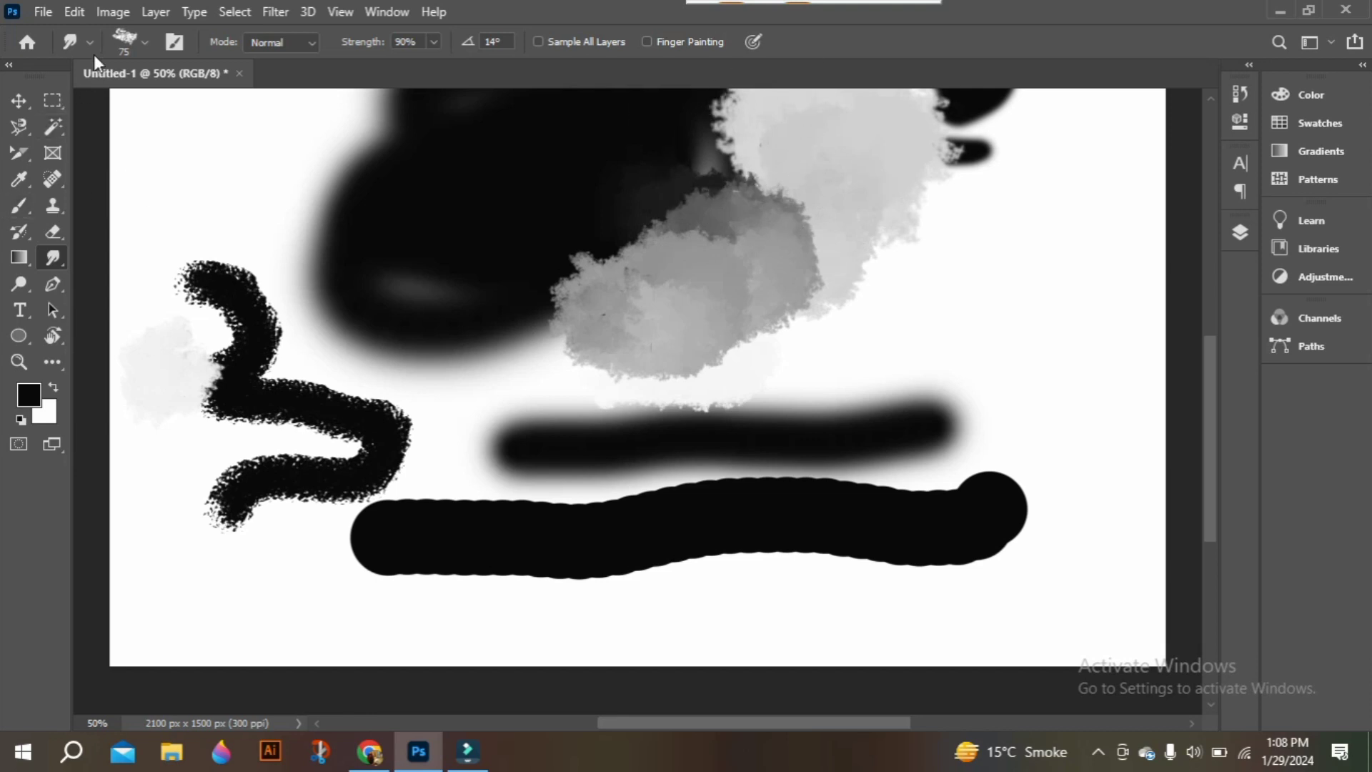
Choose Kyle's Impressionist Blender 1 and smear the large blob's left side, the zigzag and the left end of the hard stroke.
left_click(143, 46)
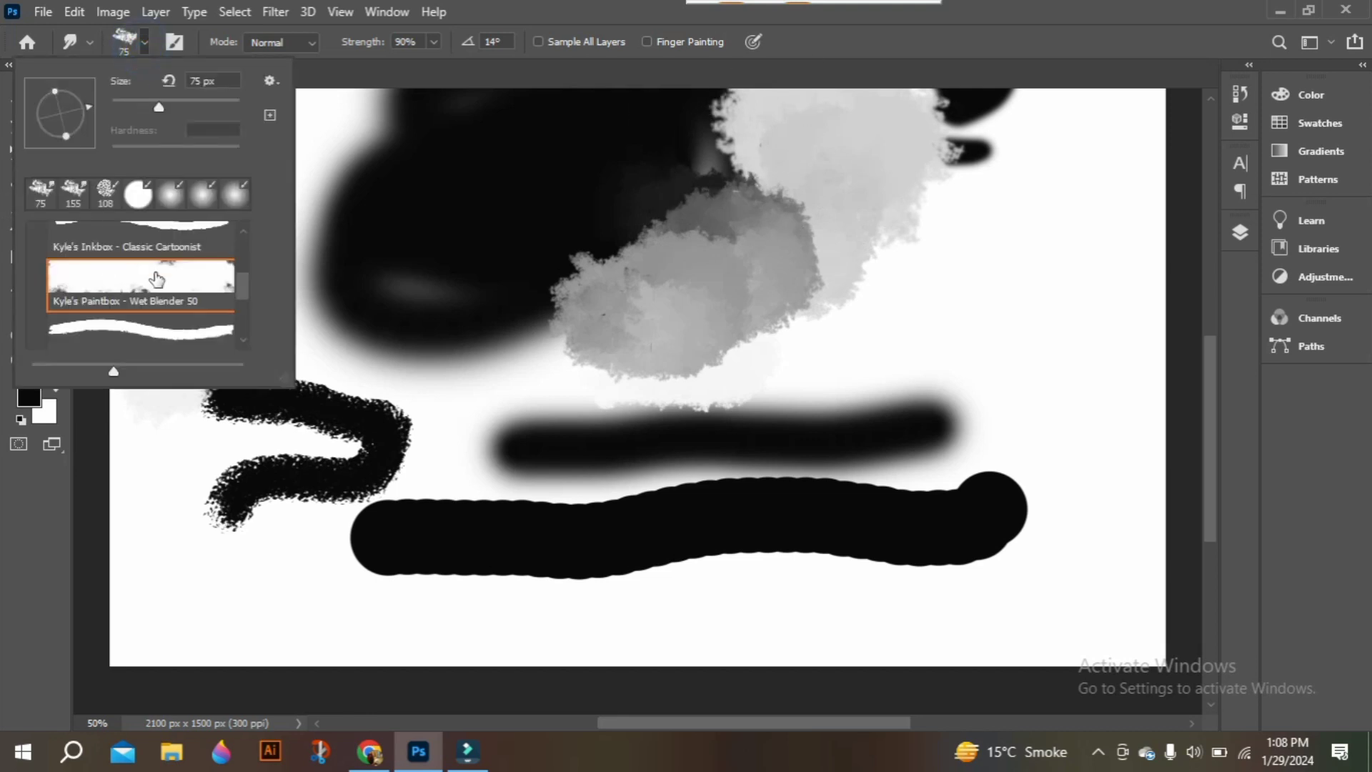
left_click_drag(241, 293, 247, 329)
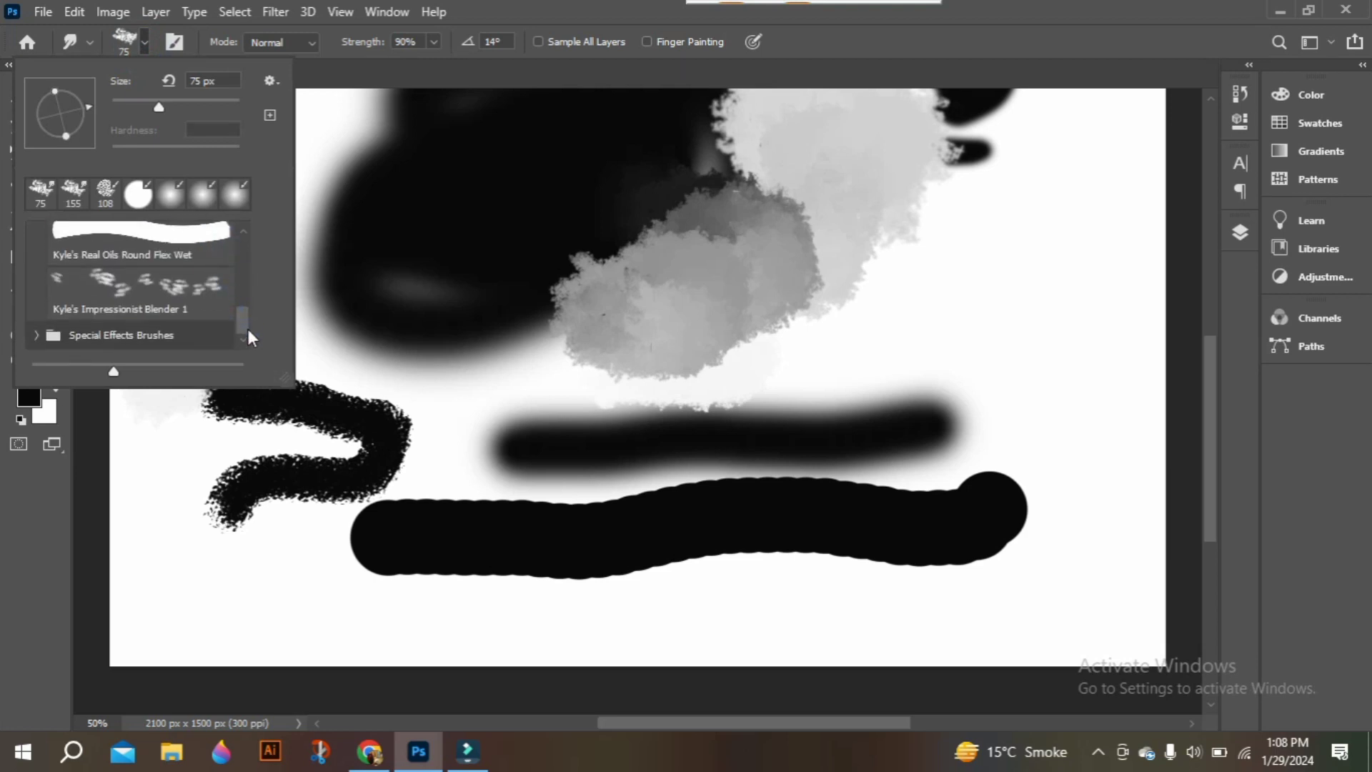
left_click(147, 286)
mouse_move(481, 216)
left_mouse_down()
mouse_move(539, 268)
mouse_move(493, 218)
mouse_move(486, 311)
mouse_move(316, 247)
mouse_move(254, 129)
mouse_move(200, 207)
mouse_move(157, 192)
mouse_move(311, 282)
mouse_move(264, 314)
mouse_move(350, 307)
left_mouse_up()
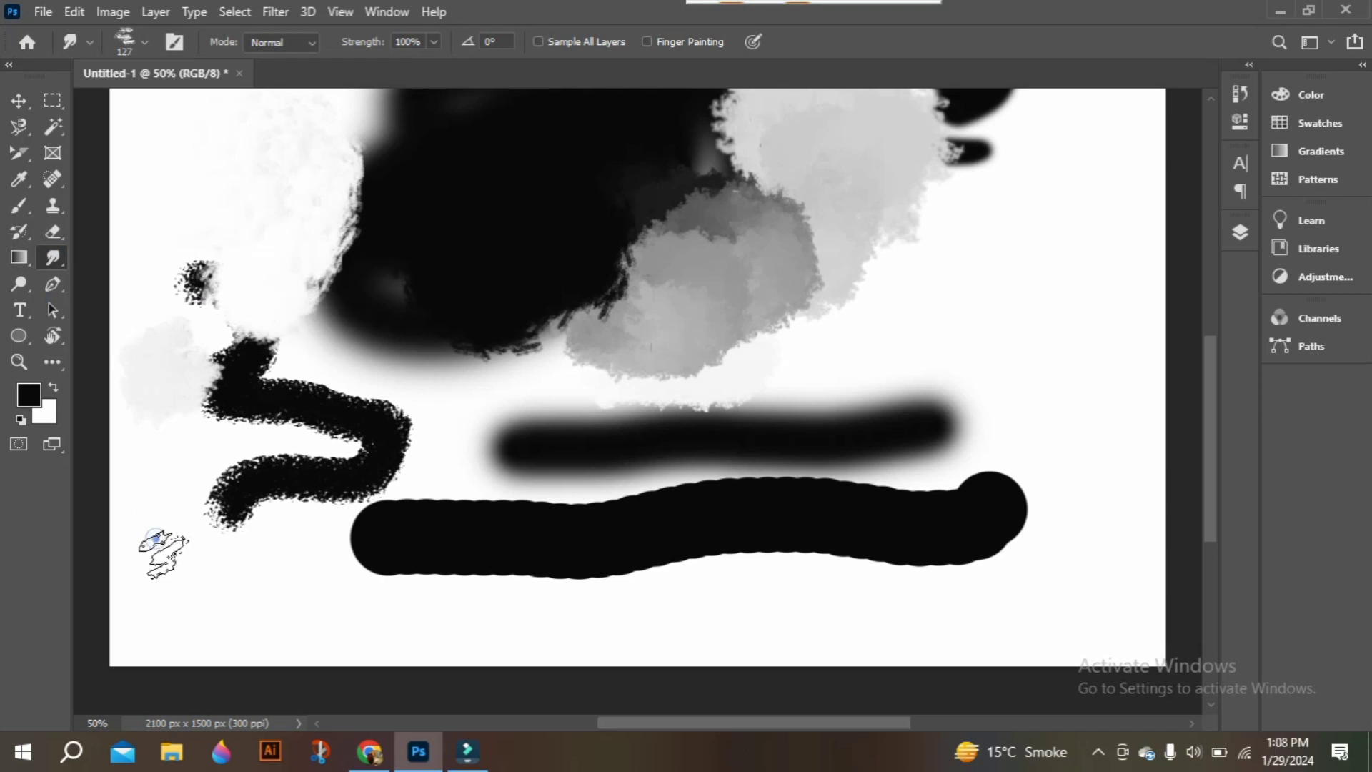
left_click_drag(157, 539, 184, 515)
mouse_move(368, 451)
left_mouse_down()
mouse_move(404, 480)
mouse_move(307, 429)
mouse_move(306, 406)
mouse_move(413, 490)
mouse_move(460, 607)
mouse_move(453, 499)
mouse_move(557, 540)
mouse_move(573, 532)
mouse_move(423, 504)
left_mouse_up()
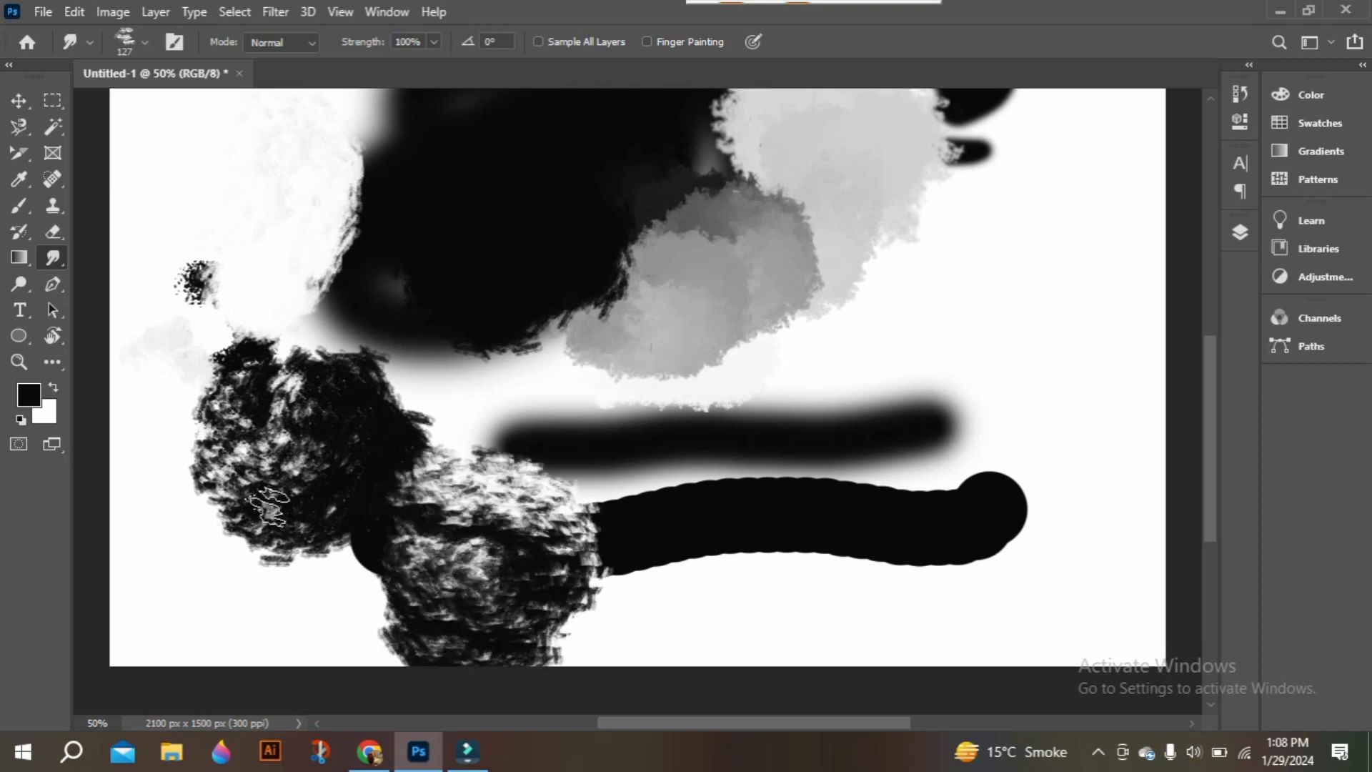
Choose Kyle's Screentones 35 from Special Effects Brushes and set its hardness to 47%.
left_click(144, 45)
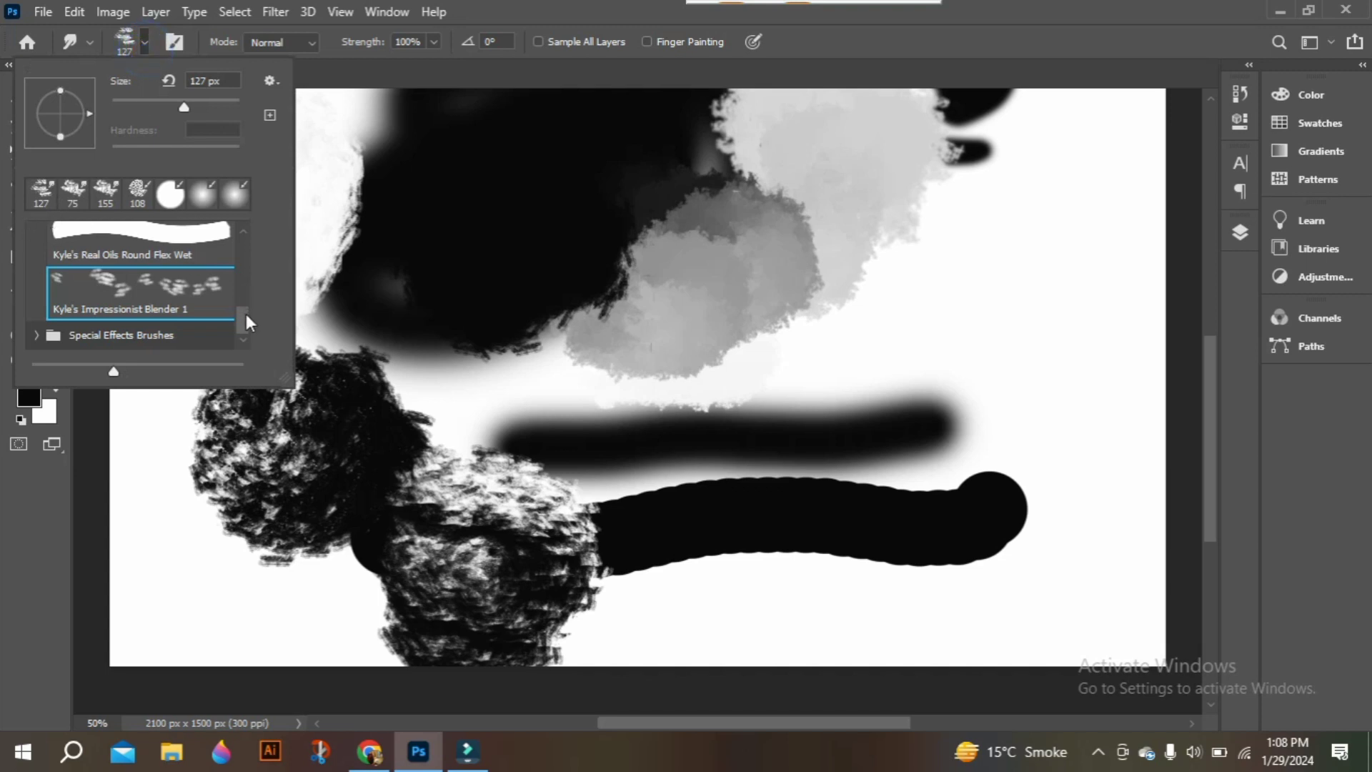
left_click(33, 334)
left_click_drag(241, 278, 246, 332)
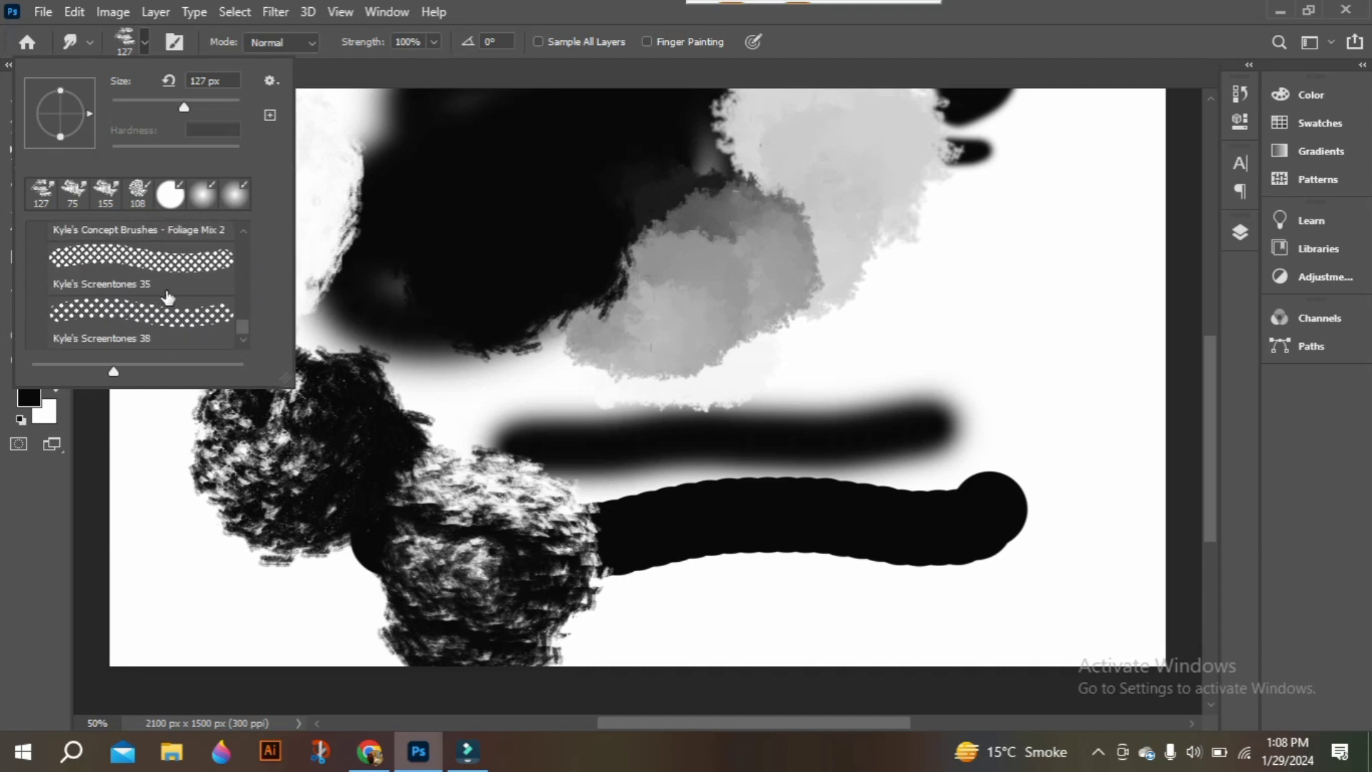
left_click(171, 269)
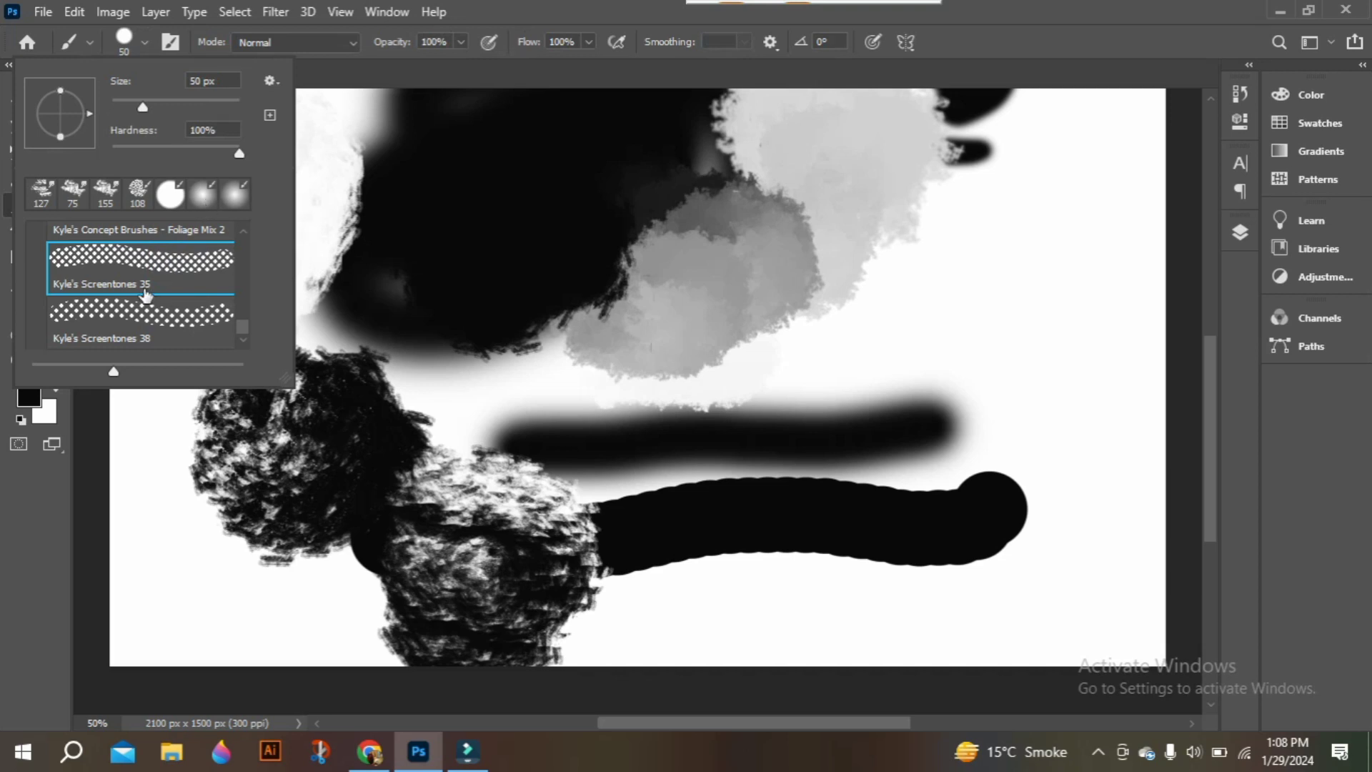
left_click_drag(169, 146, 169, 146)
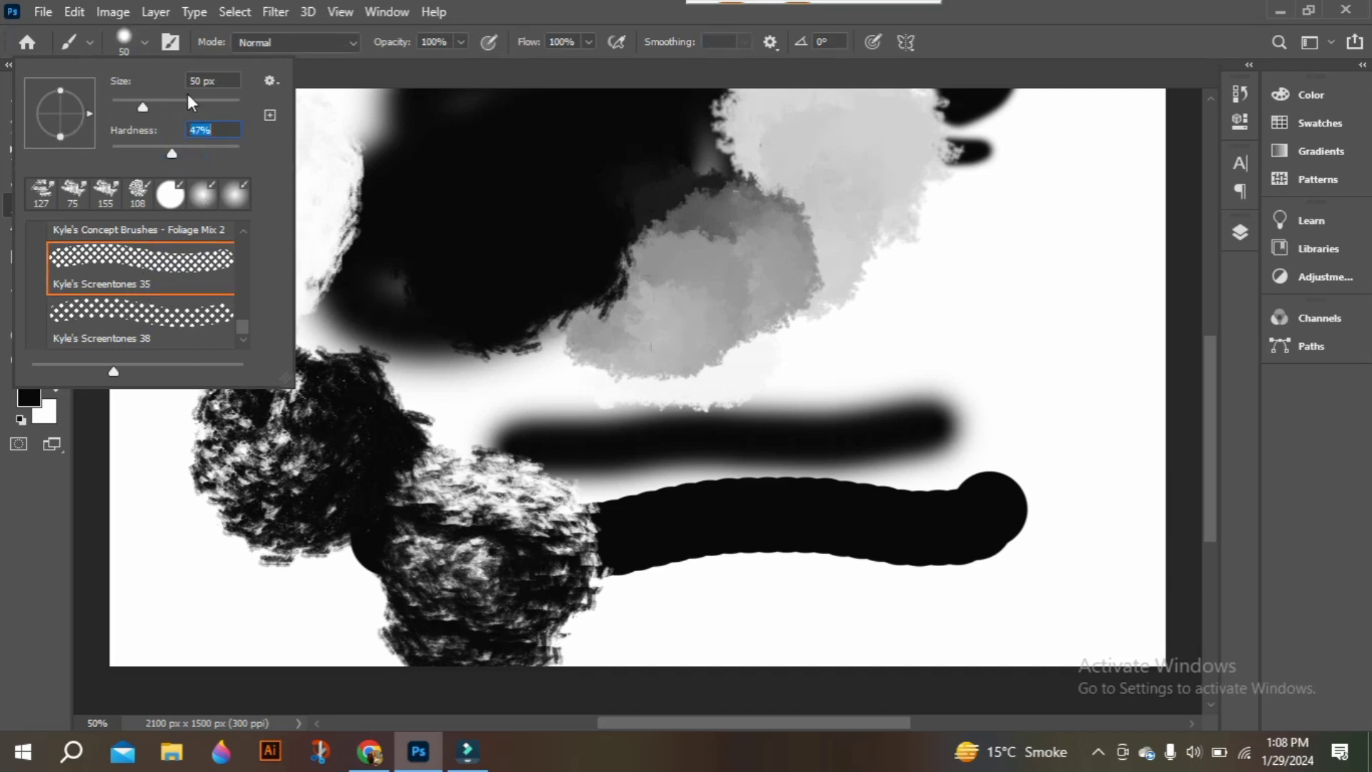
Paint several crossing dotted screentone strokes on the white area at the right side of the canvas.
left_click_drag(1011, 245, 1013, 444)
mouse_move(1026, 254)
left_mouse_down()
mouse_move(1084, 243)
mouse_move(1053, 349)
left_mouse_up()
left_click_drag(999, 208, 1109, 200)
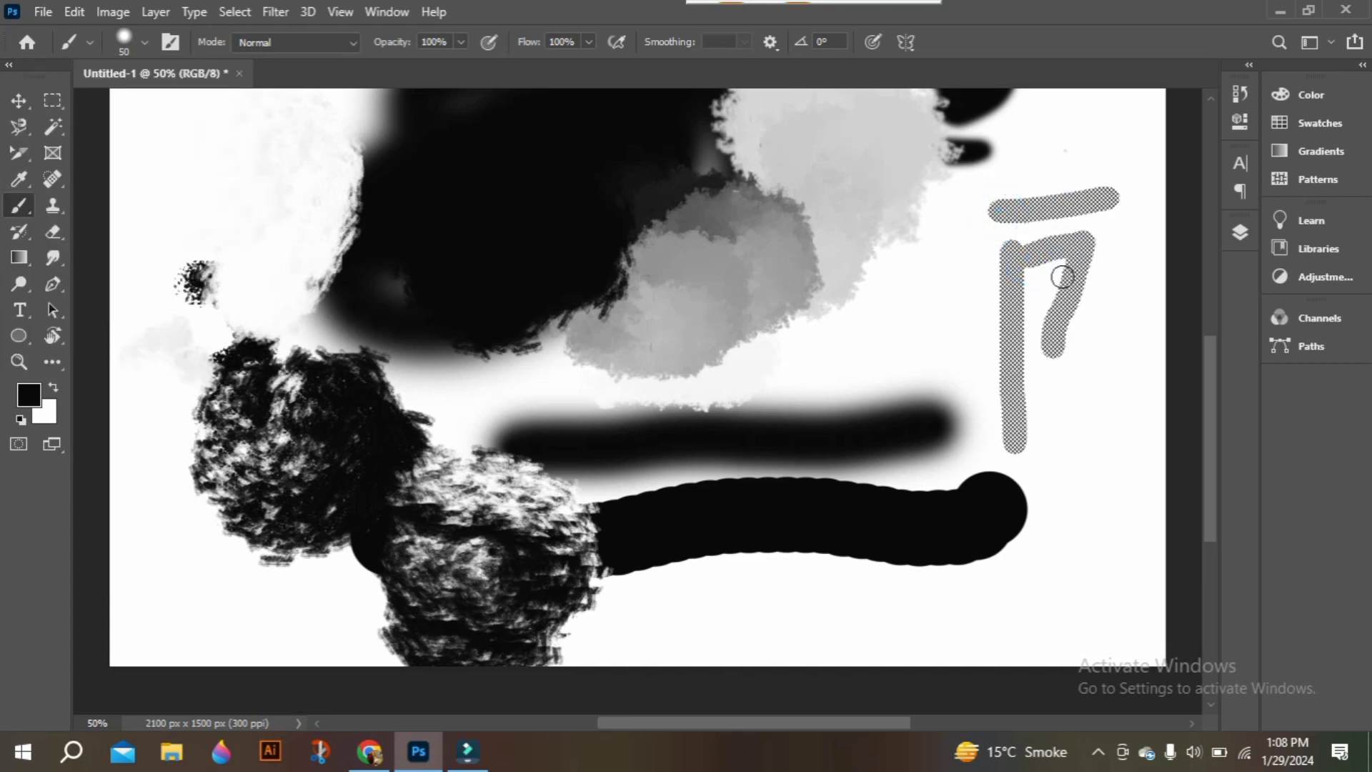
left_click_drag(1061, 277, 1063, 147)
left_click_drag(1139, 223, 1047, 325)
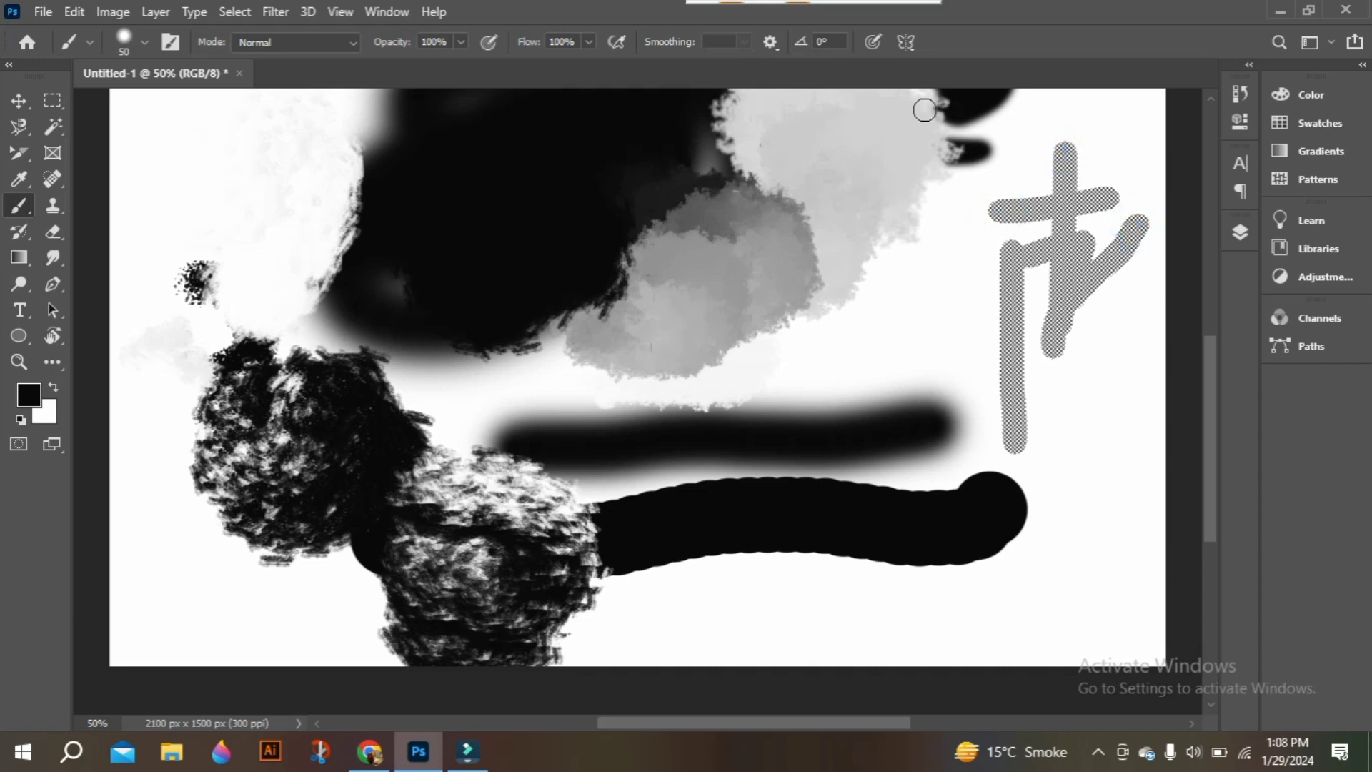
Choose the Kyle's Spatter Brushes - Pressure Control preset from Special Effects Brushes.
left_click(145, 41)
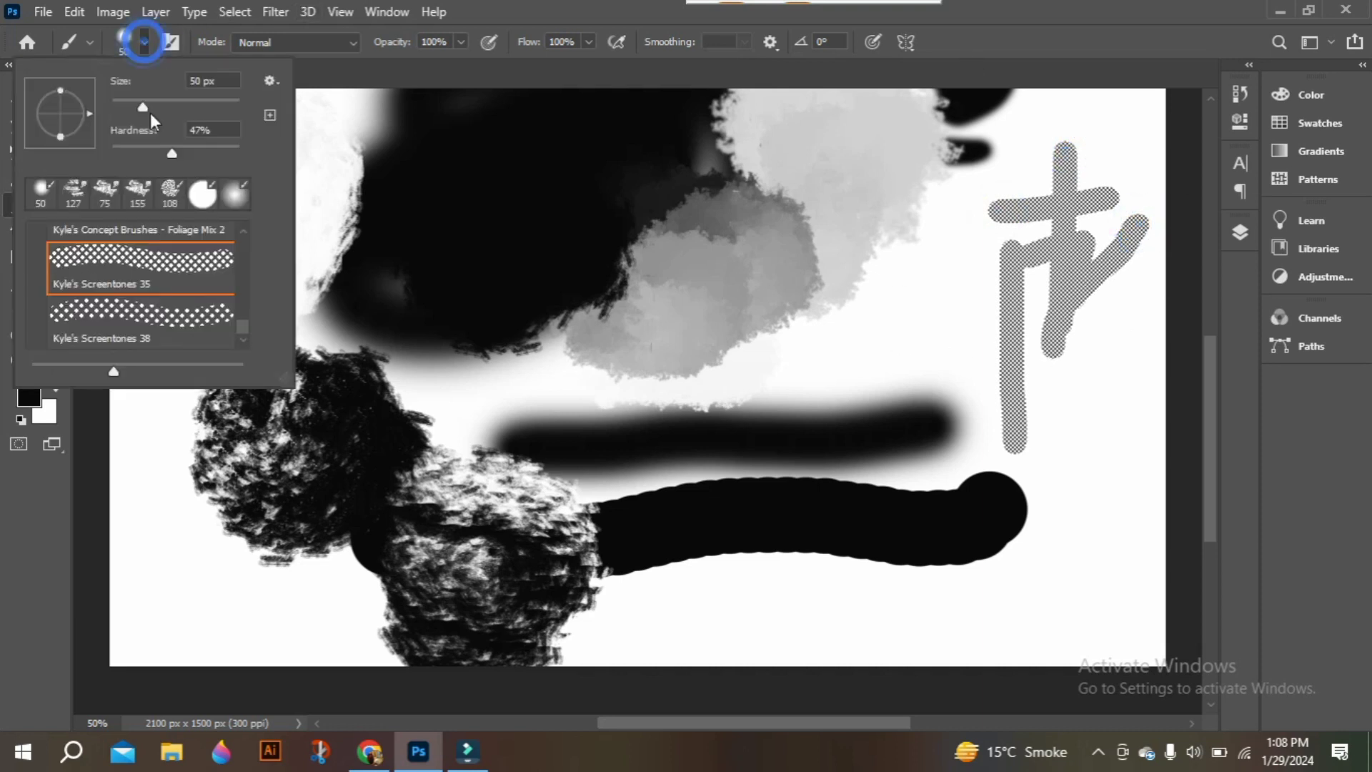
left_click_drag(236, 321, 243, 286)
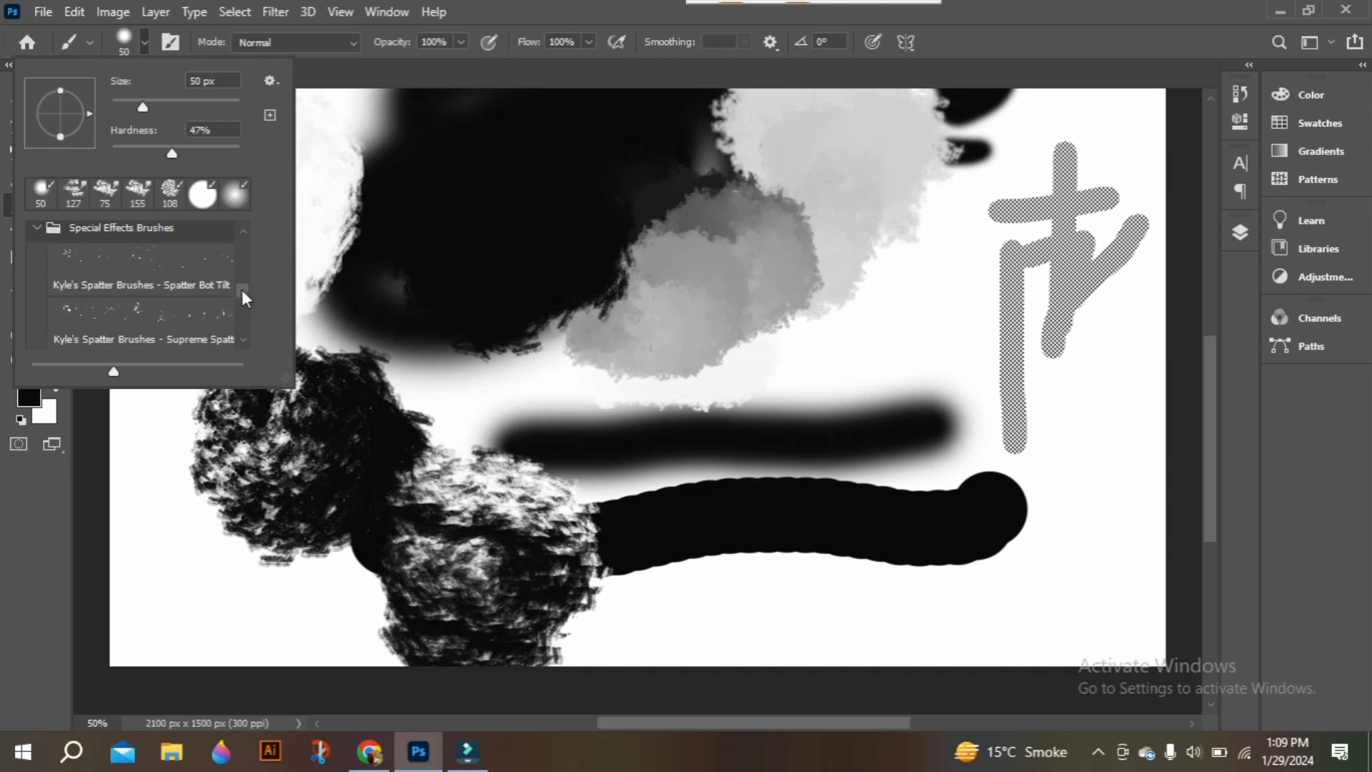
left_click_drag(243, 291, 241, 297)
left_click(81, 300)
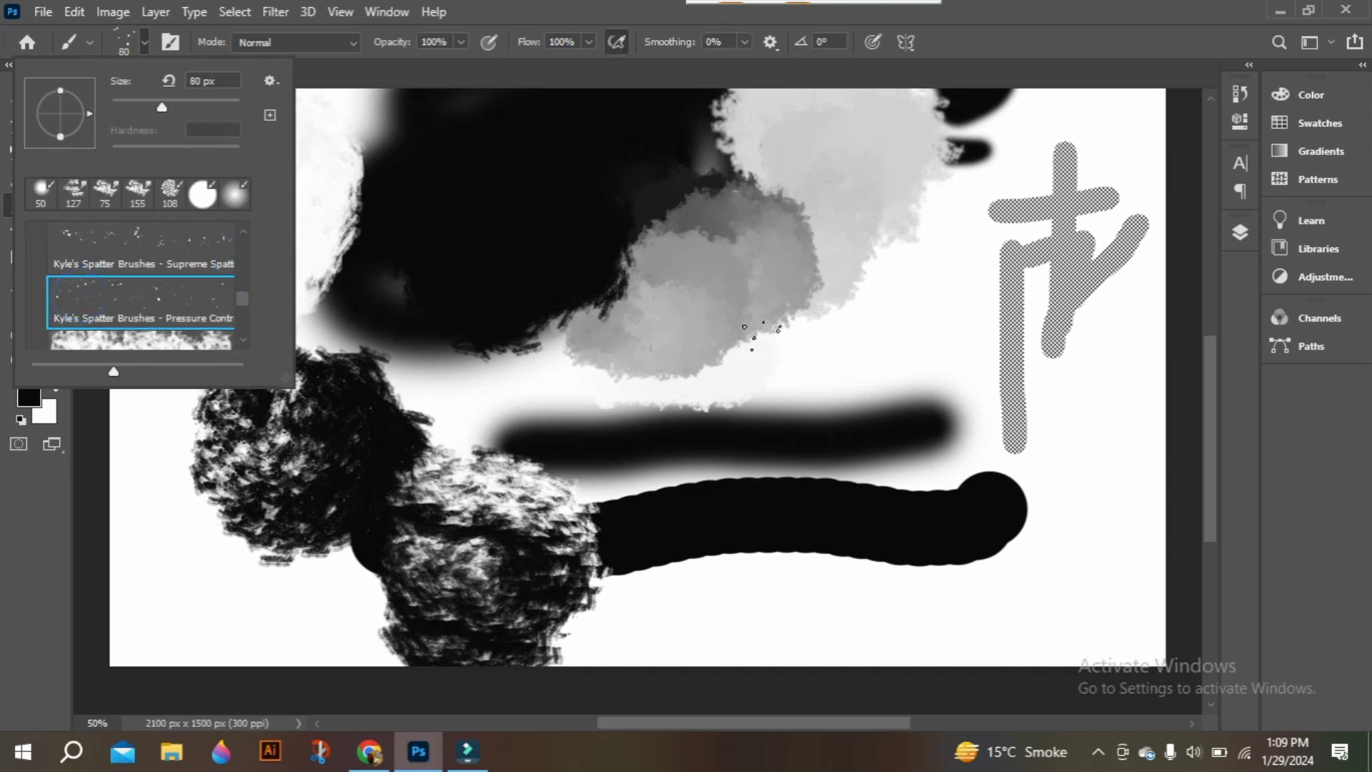
Paint spatter strokes across the white area around the soft stroke, over the screentone lines and past the hard stroke's right end.
left_click_drag(794, 330, 976, 390)
left_click_drag(717, 397, 1029, 458)
mouse_move(948, 200)
left_mouse_down()
mouse_move(1002, 445)
mouse_move(989, 428)
left_mouse_up()
mouse_move(1086, 194)
left_mouse_down()
mouse_move(961, 379)
mouse_move(857, 357)
mouse_move(795, 438)
mouse_move(844, 386)
mouse_move(629, 400)
mouse_move(571, 428)
mouse_move(661, 440)
left_mouse_up()
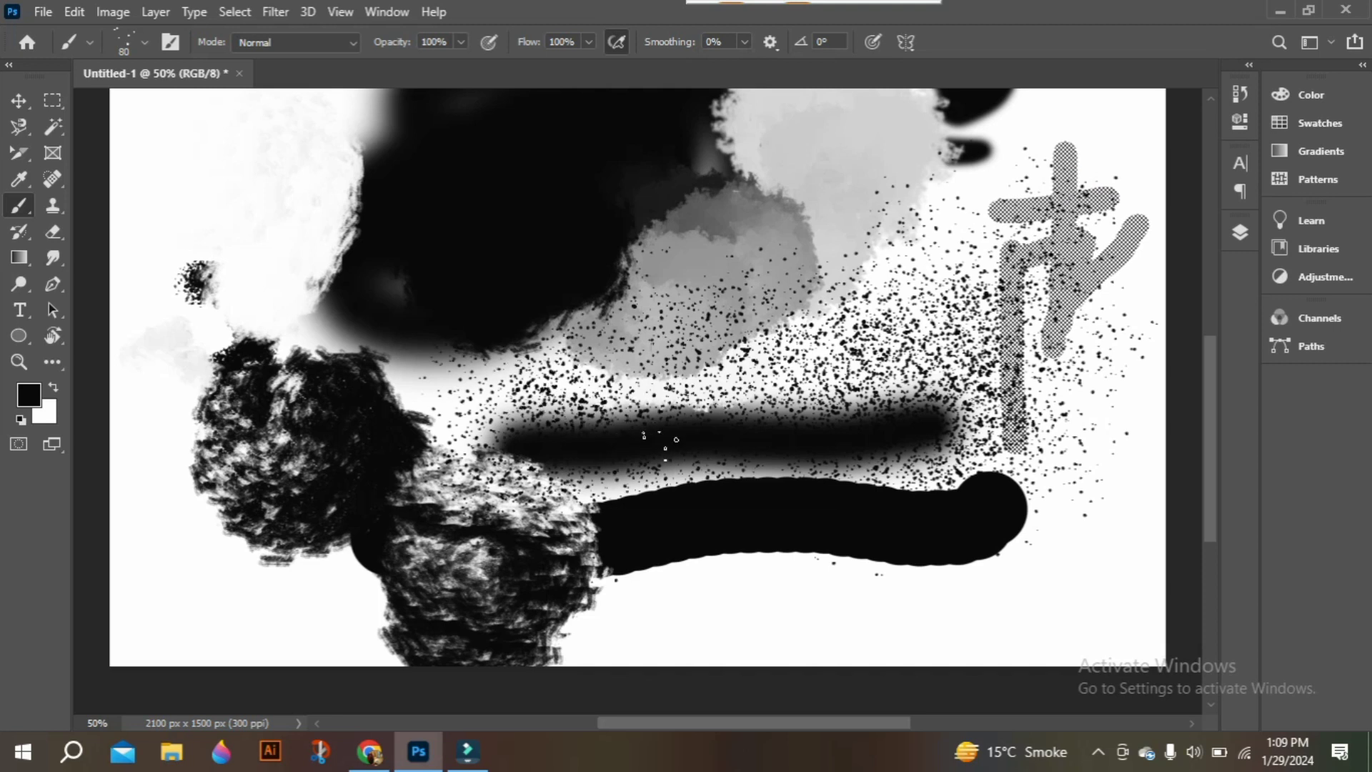
left_click_drag(1011, 457, 938, 439)
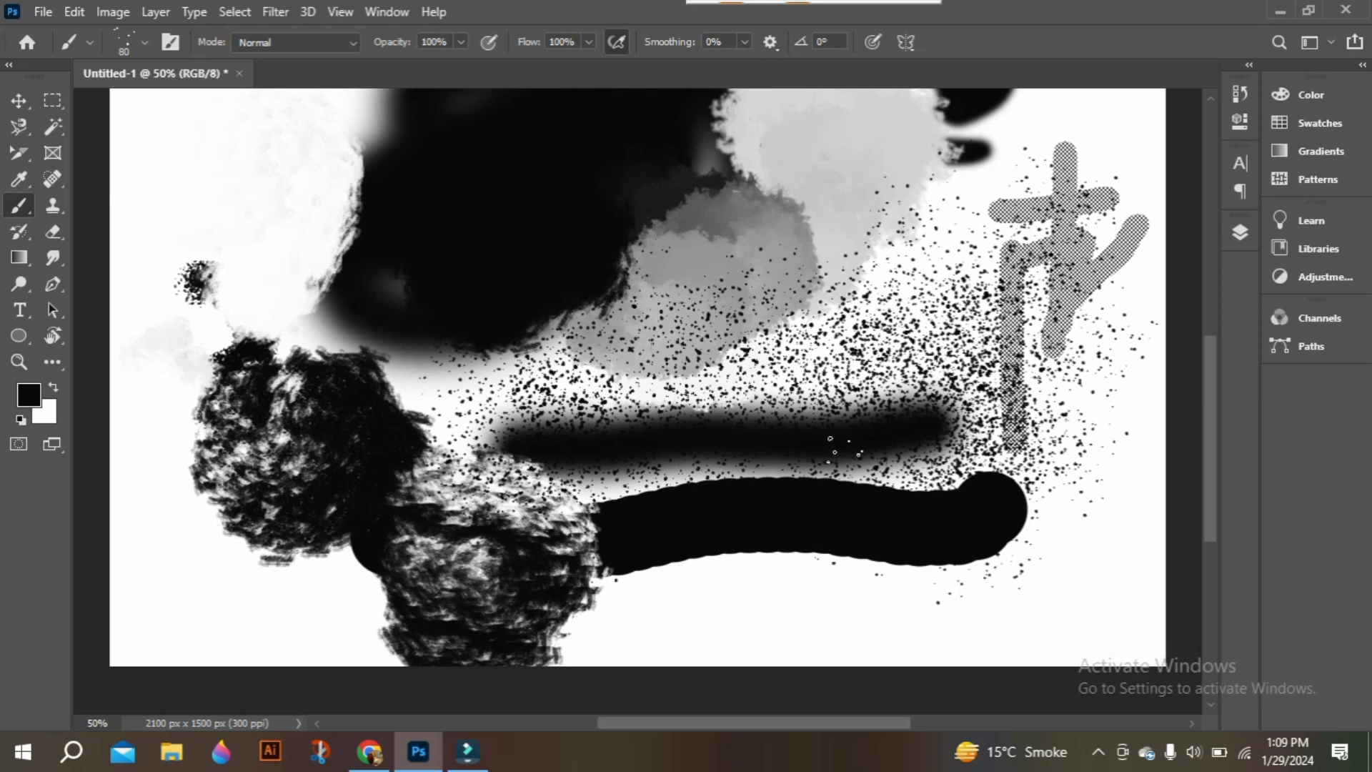
Add more spatter below the hard stroke, over the grey blended patch, around the textured blobs and on the canvas's white left side.
left_click(835, 446)
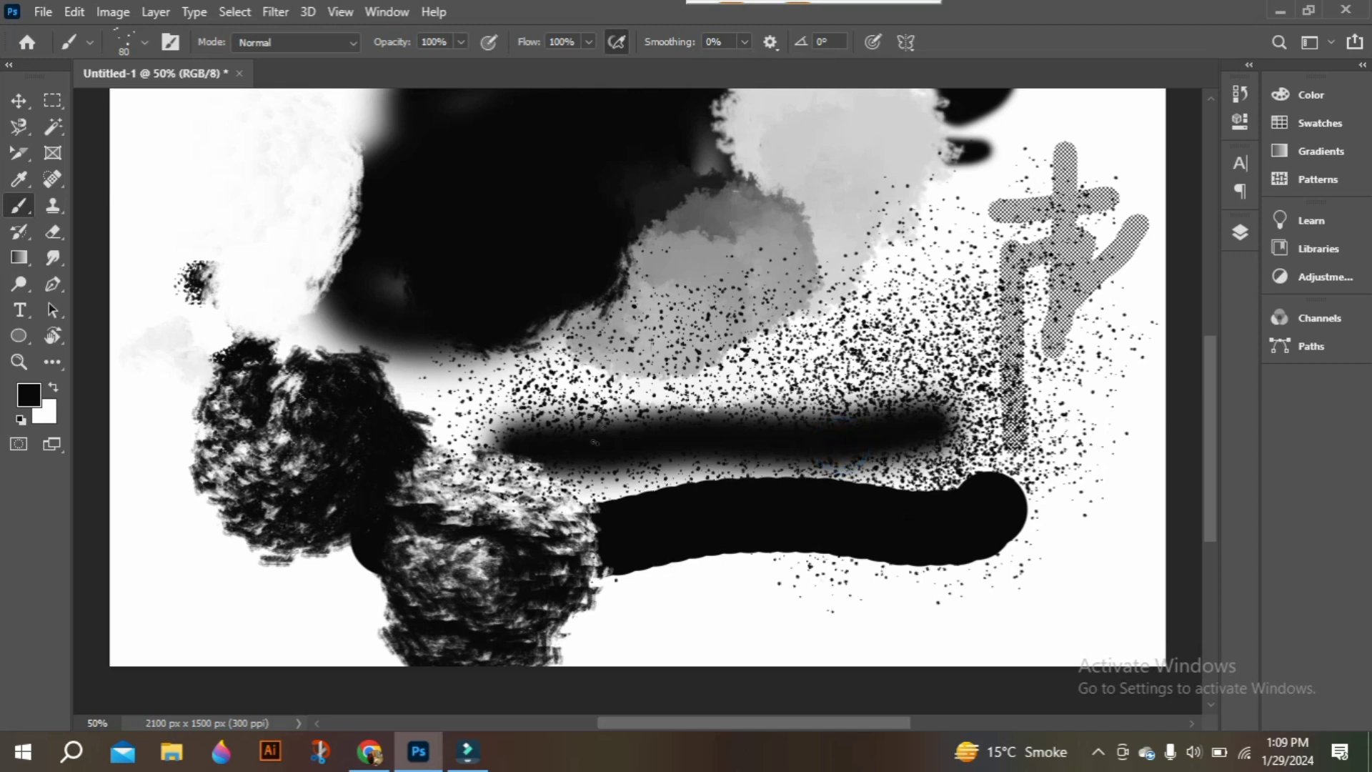
left_click(698, 361)
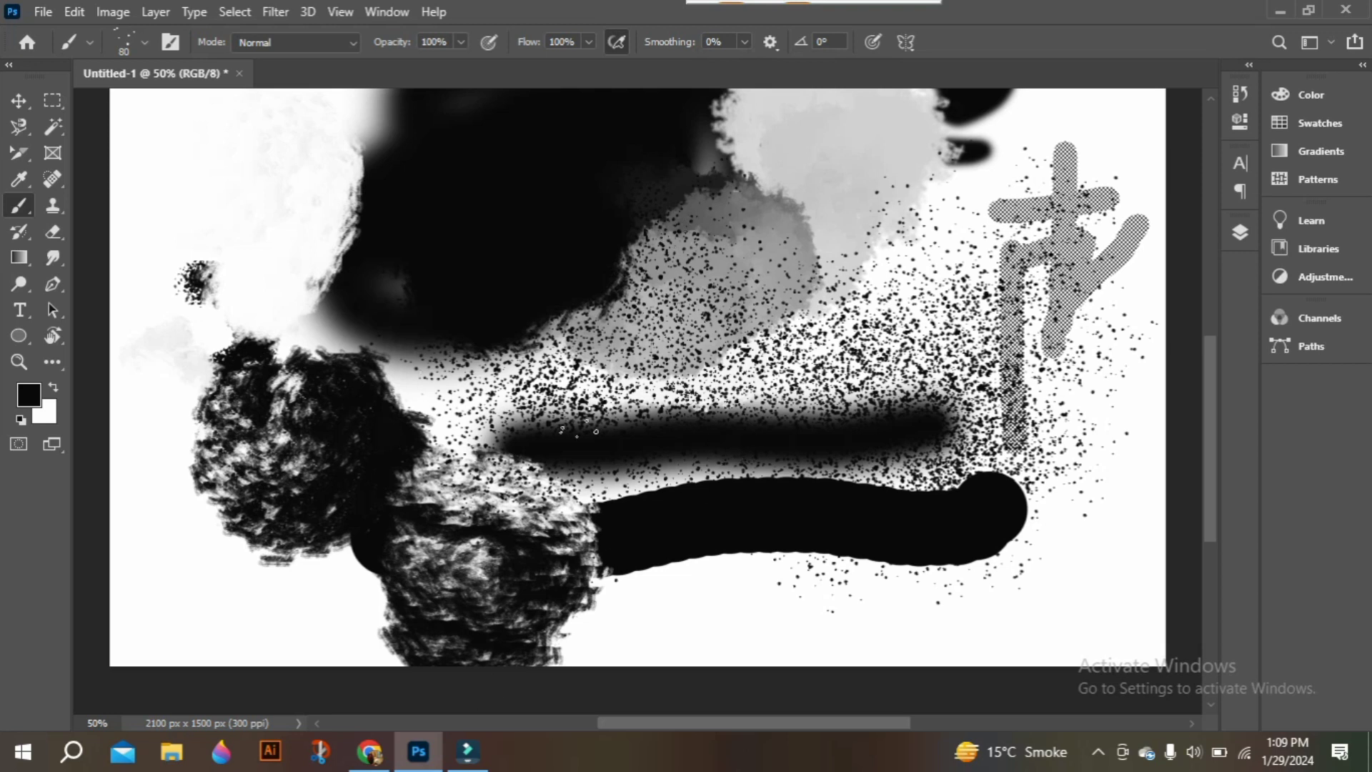
left_click(454, 477)
left_click(212, 309)
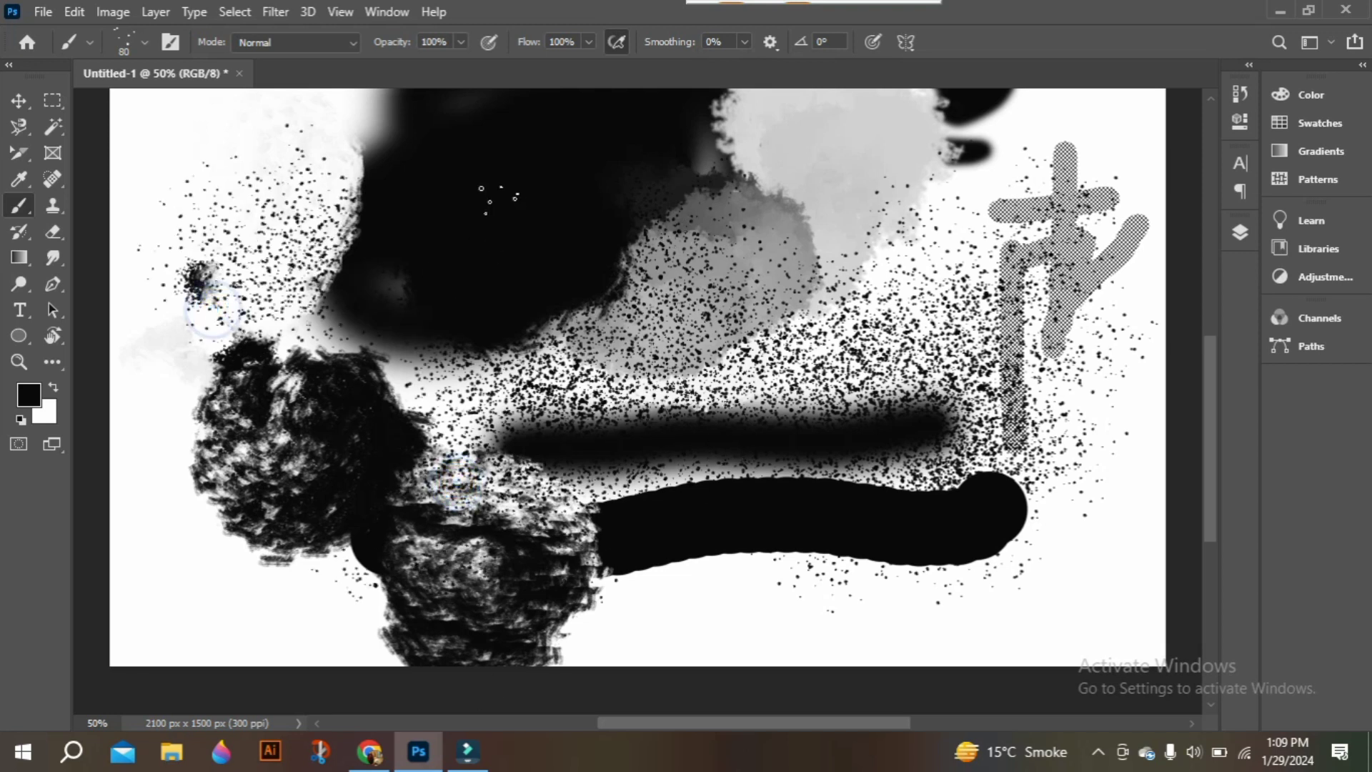
left_click(510, 189)
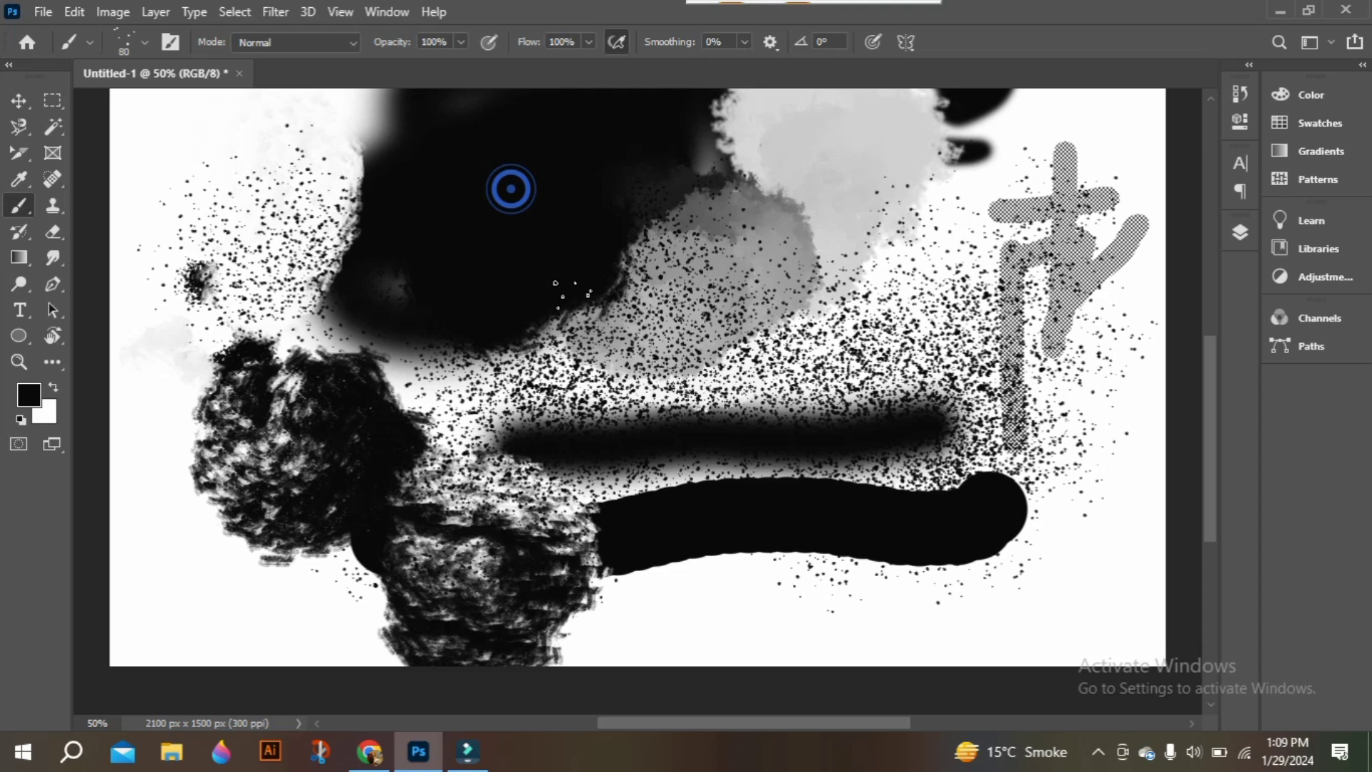
Create a new document from the Default Photoshop Size preset, 7 x 5 in at 300 ppi.
left_click(42, 12)
left_click(70, 37)
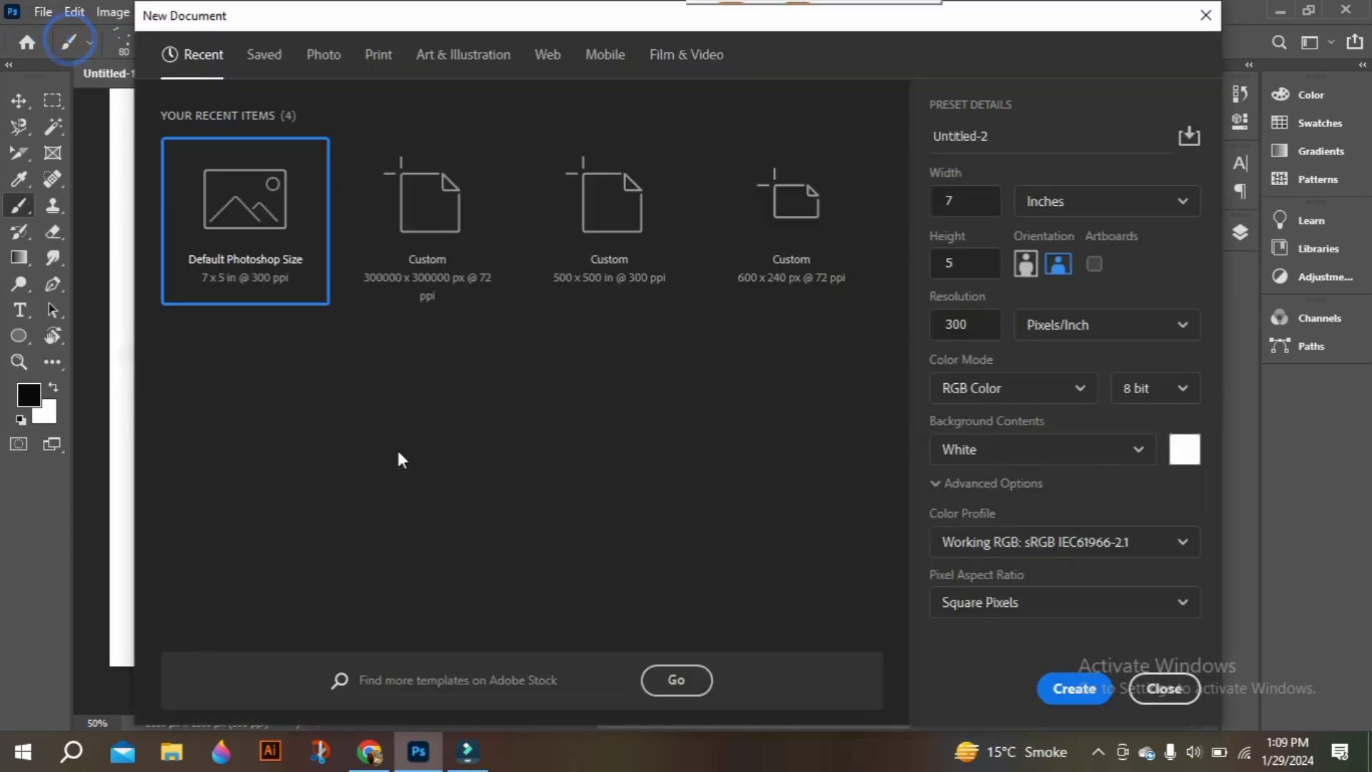
left_click(454, 251)
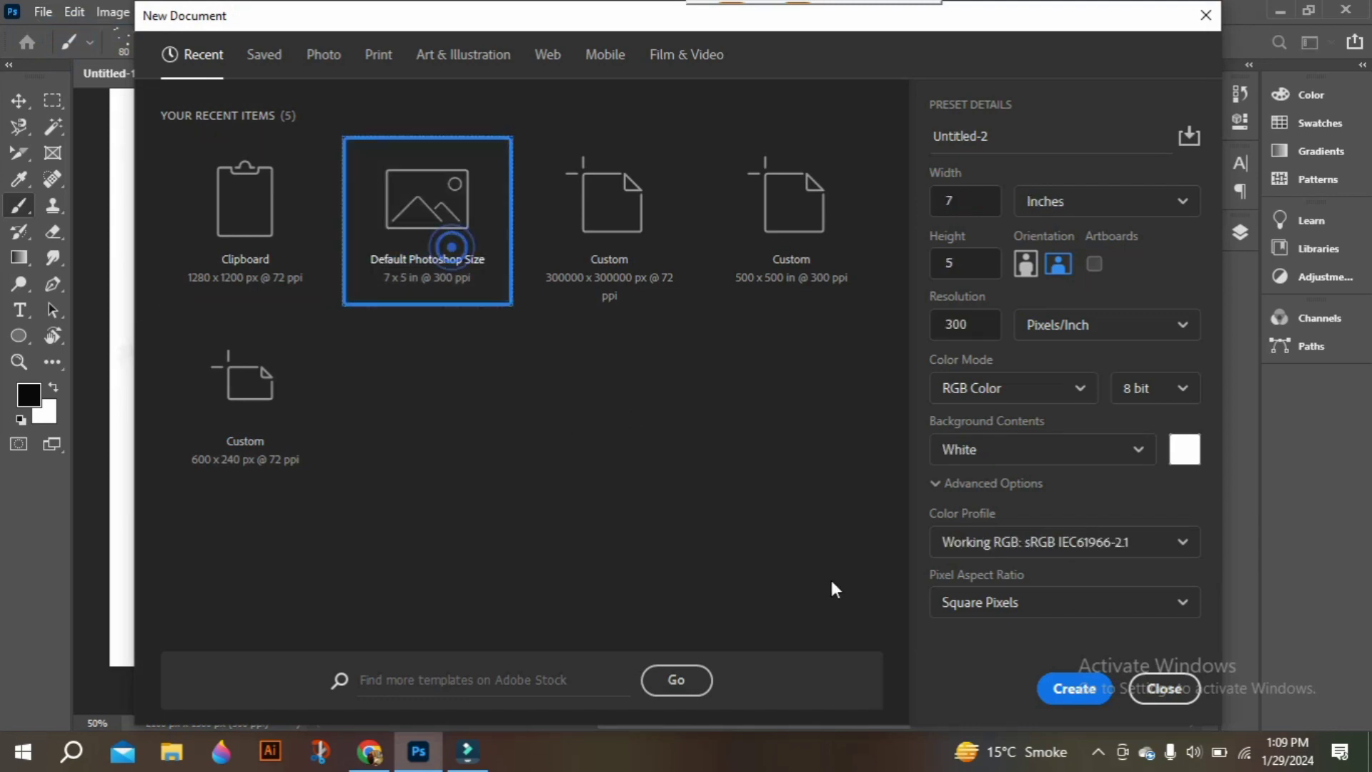
left_click(1082, 686)
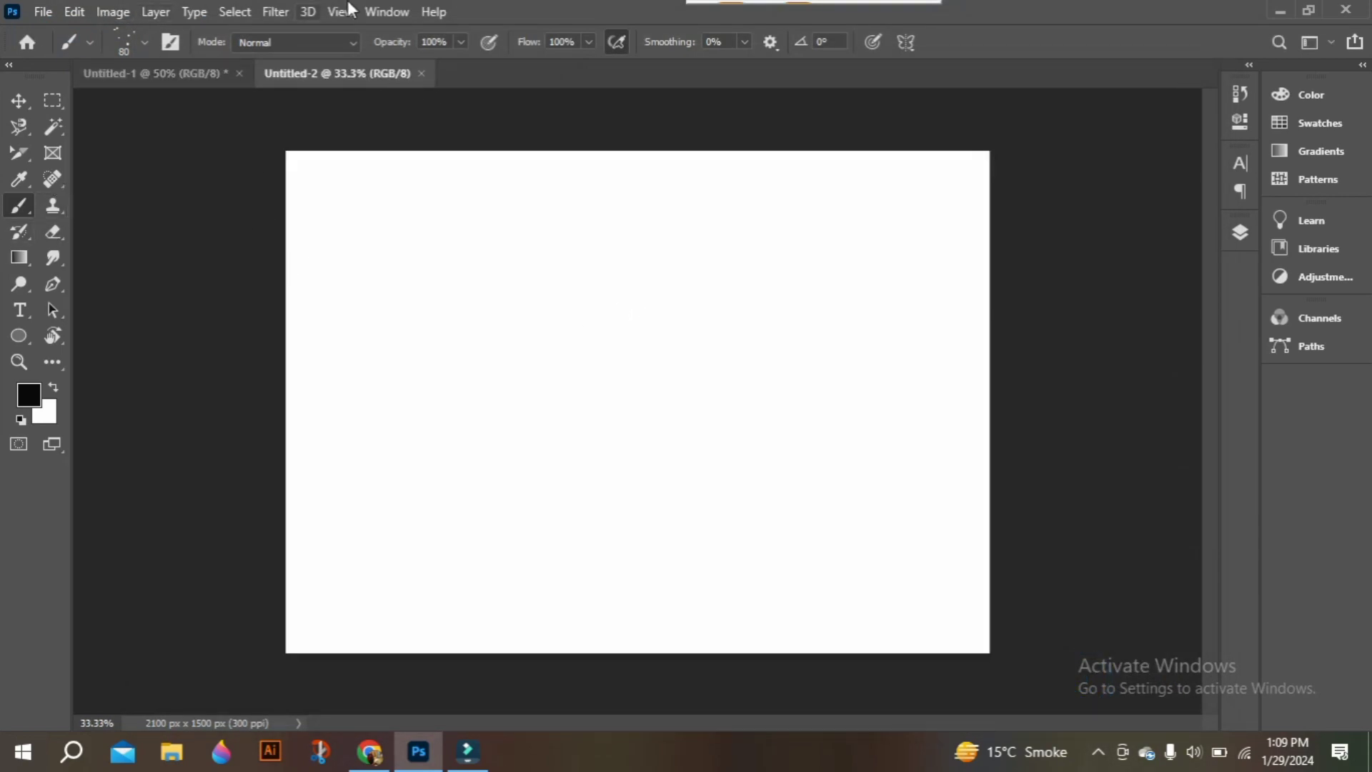
Open the rename dialog for the selected spatter brush and accept its existing name.
left_click(139, 43)
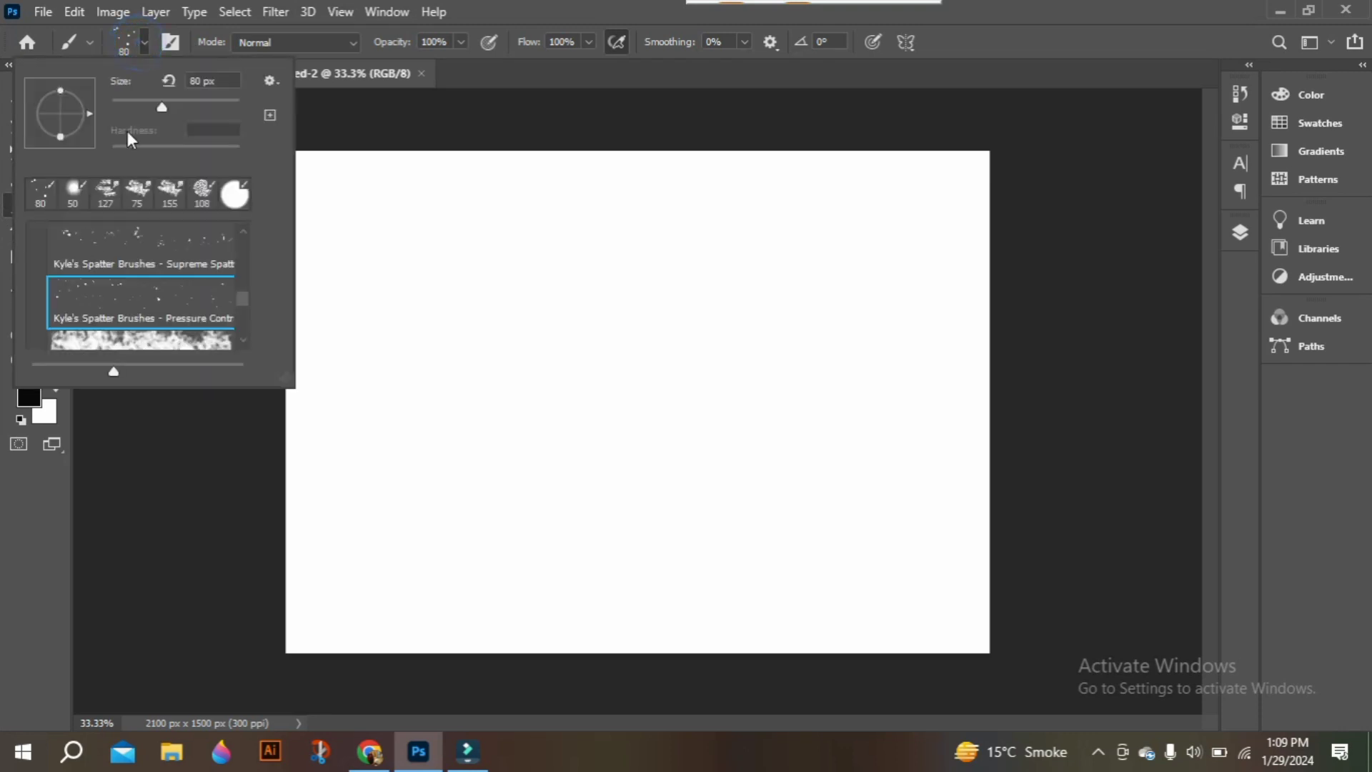
left_click(272, 80)
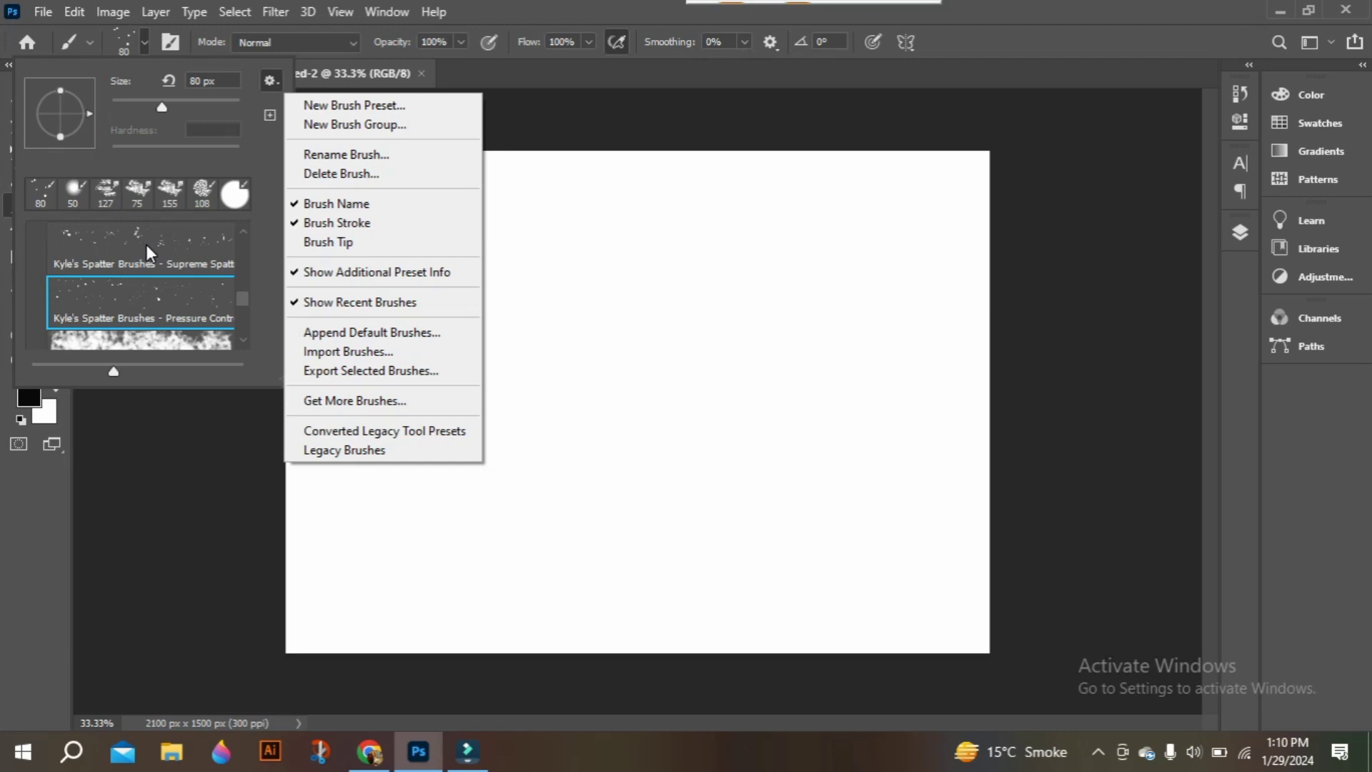
left_click(336, 156)
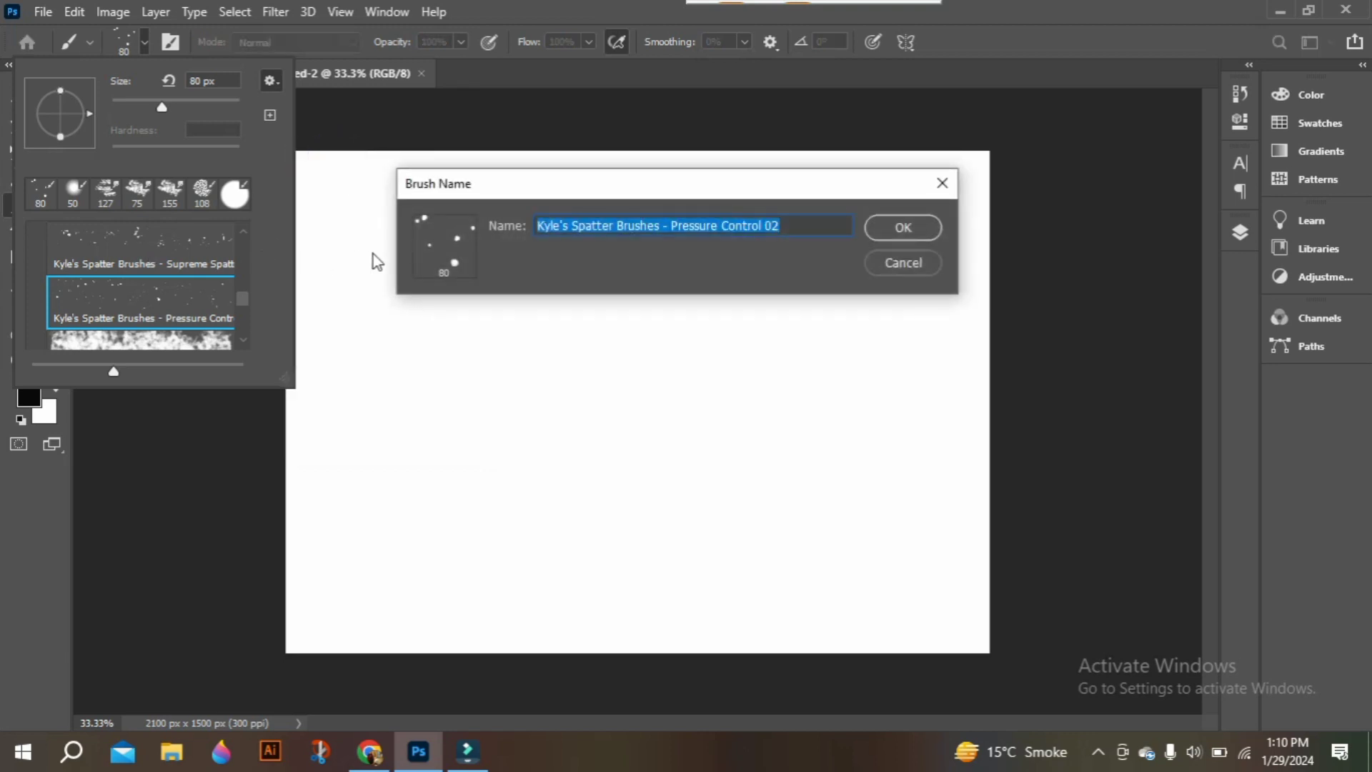
left_click(915, 226)
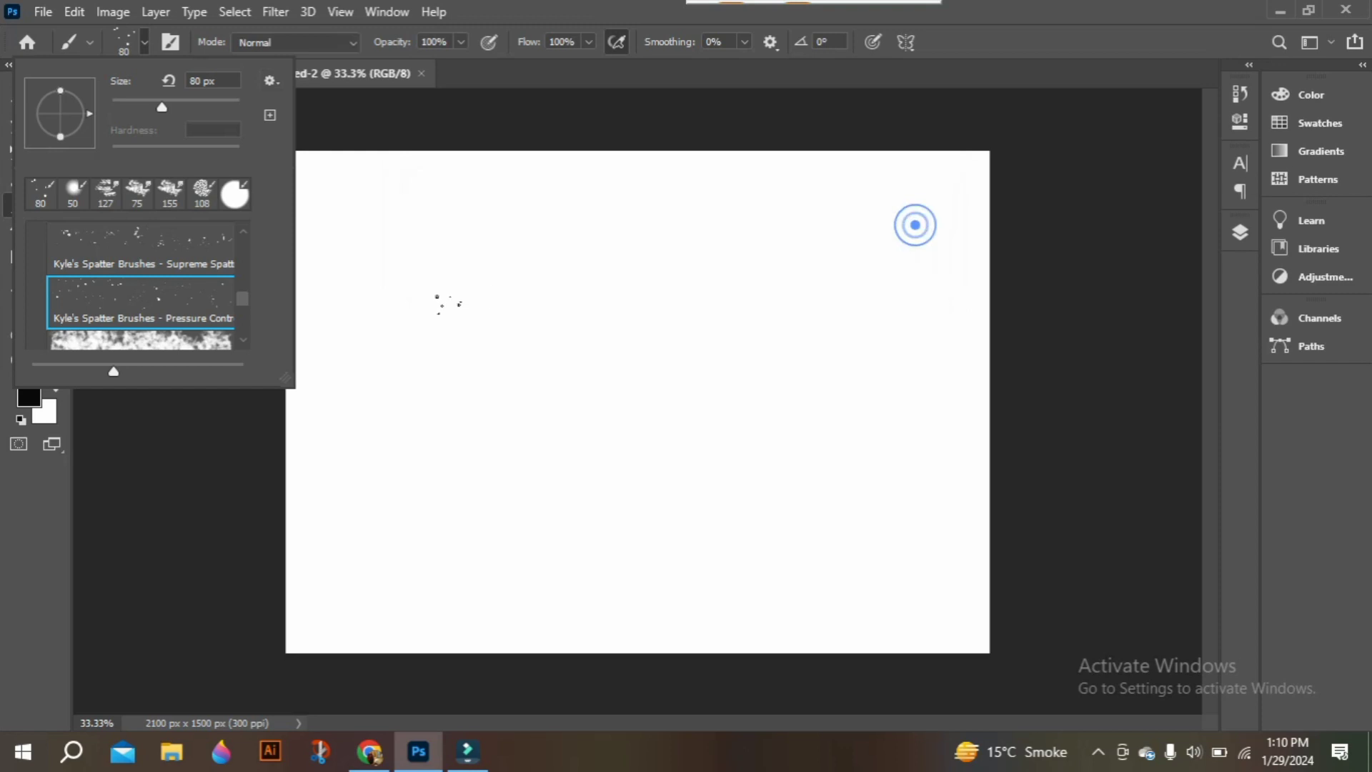
Hide the brush names in the preset list and show them again, twice, to compare both displays.
left_click(271, 82)
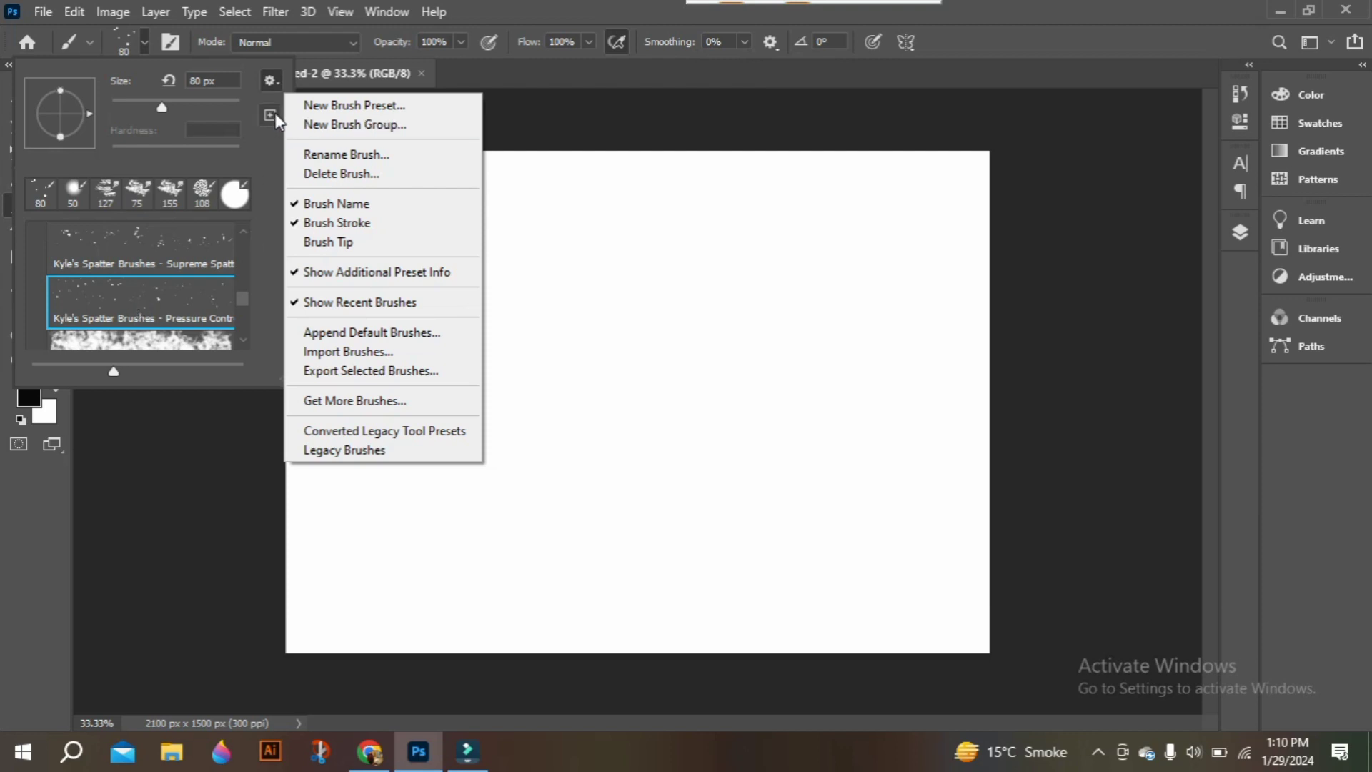
left_click(338, 206)
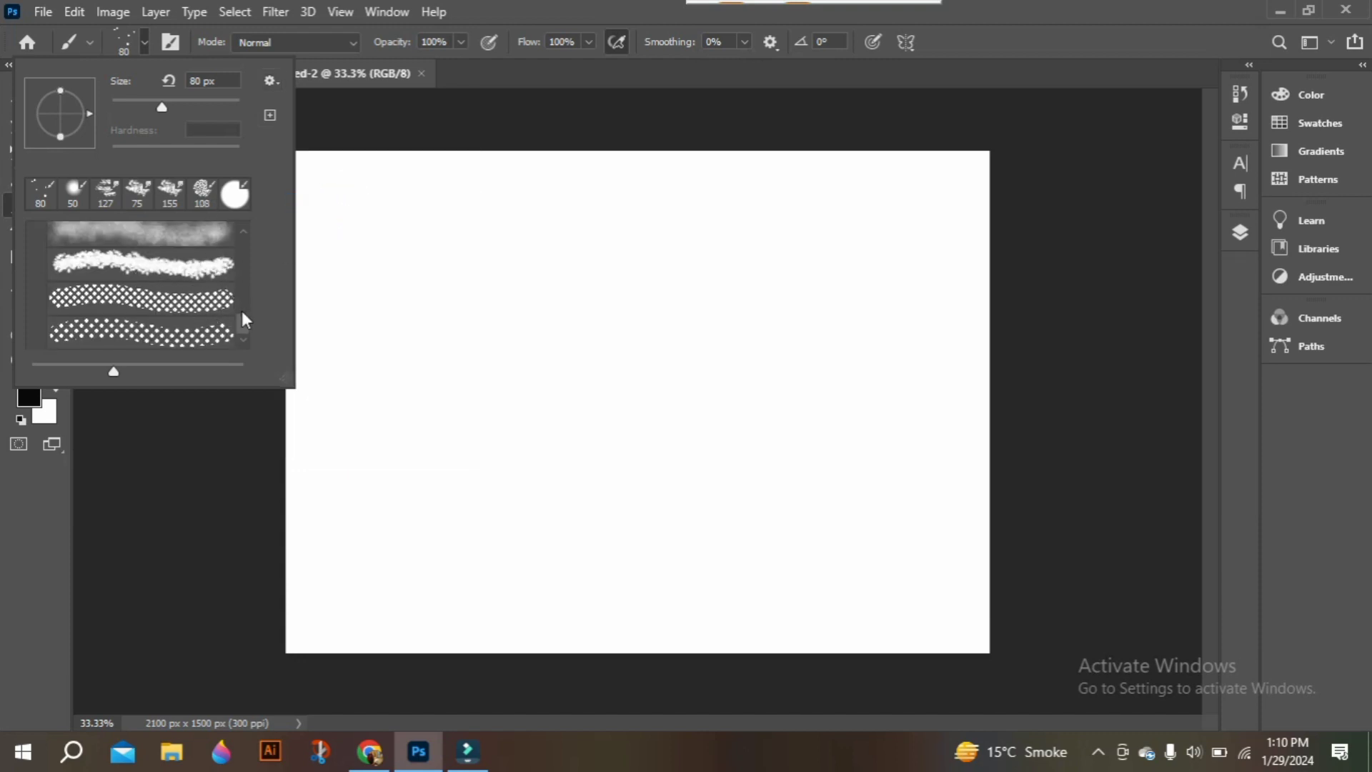
left_click_drag(243, 321, 246, 239)
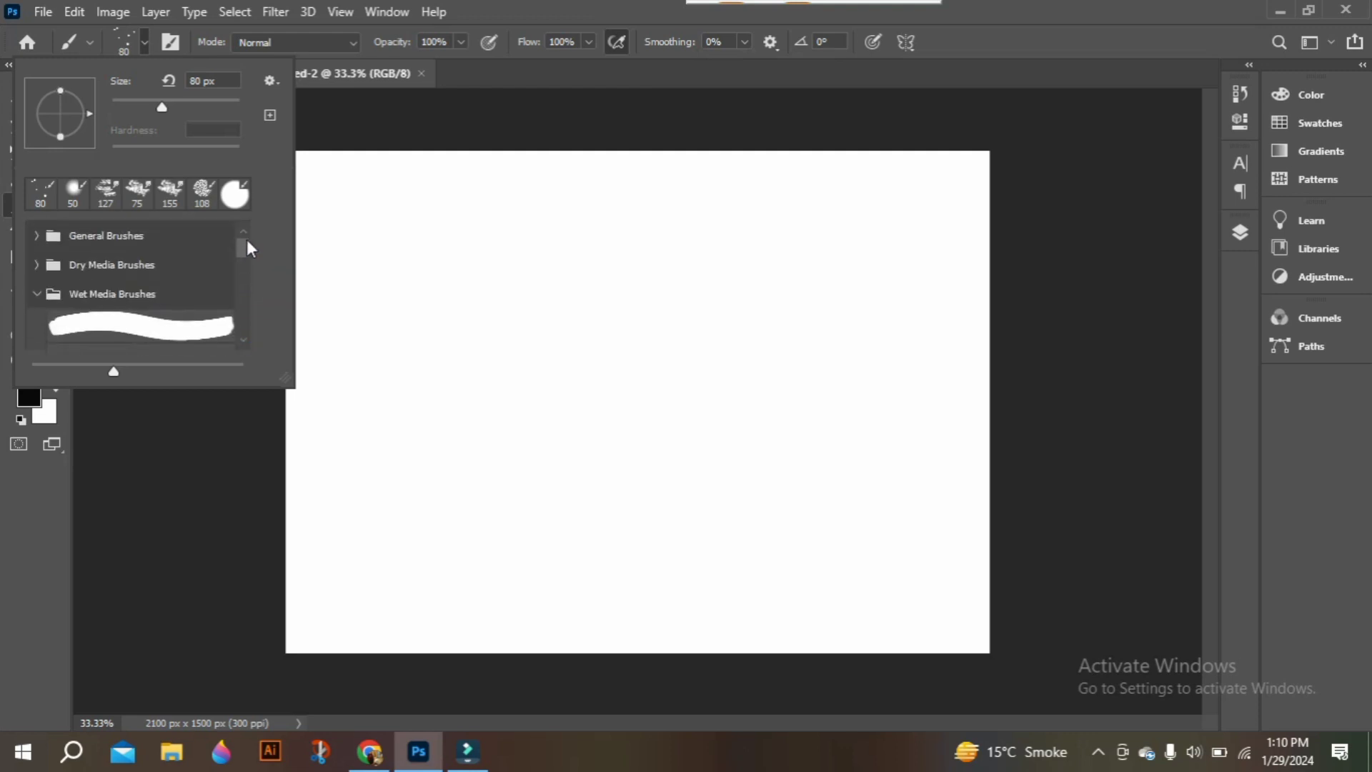
left_click(270, 80)
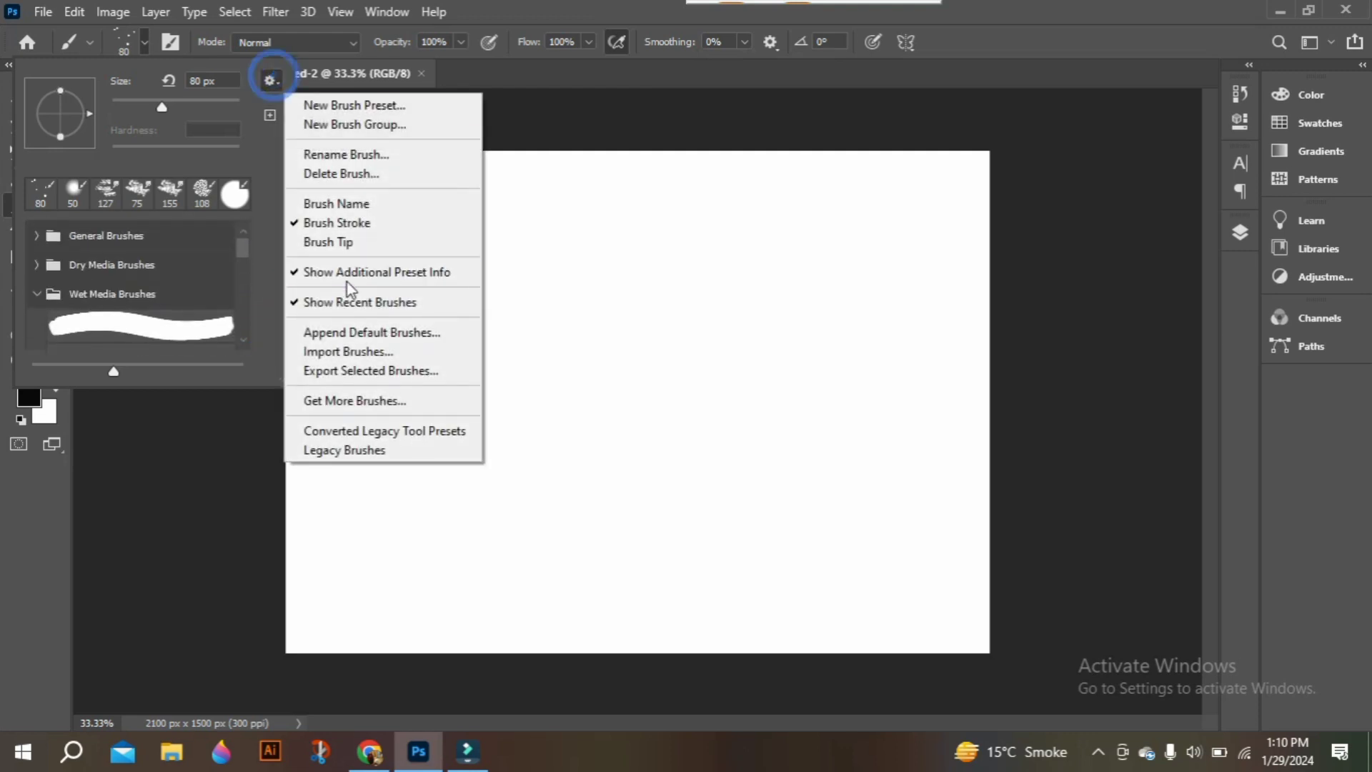
left_click(337, 205)
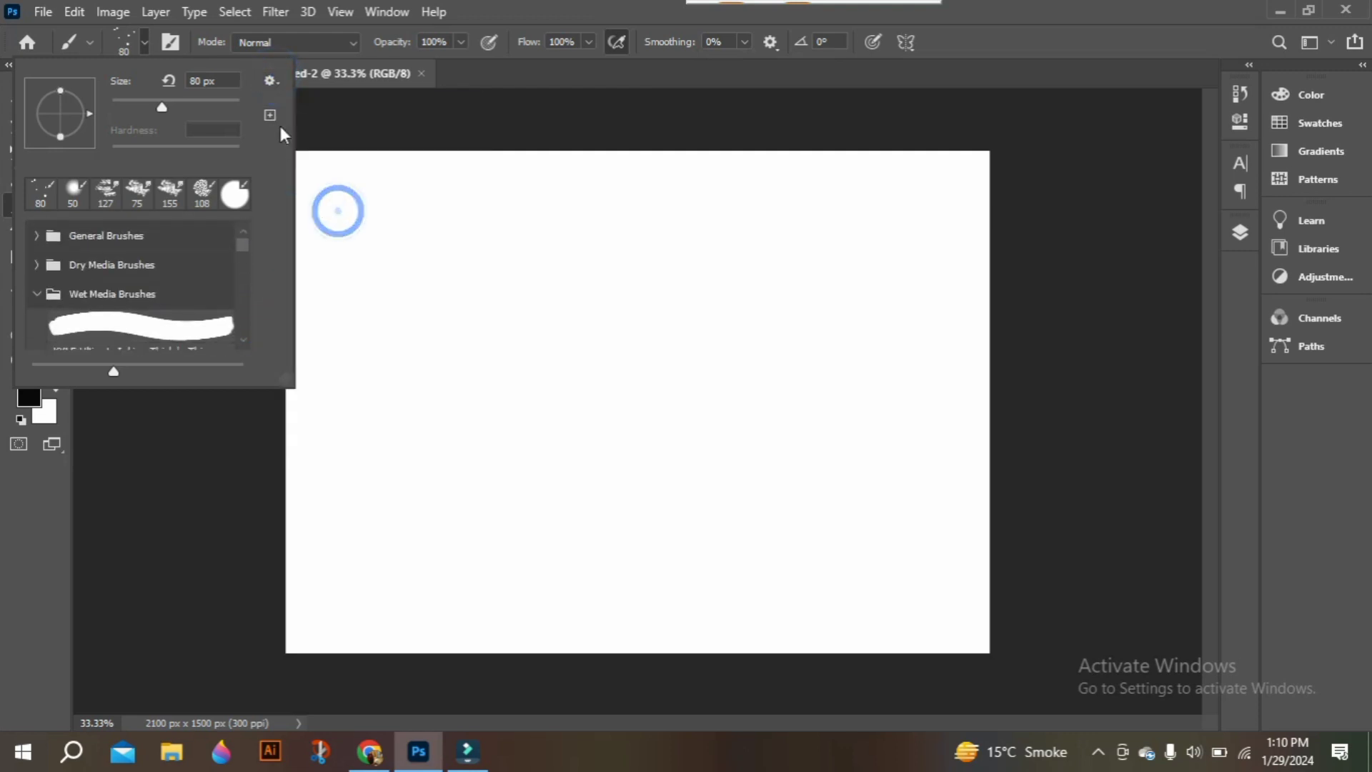
left_click(269, 82)
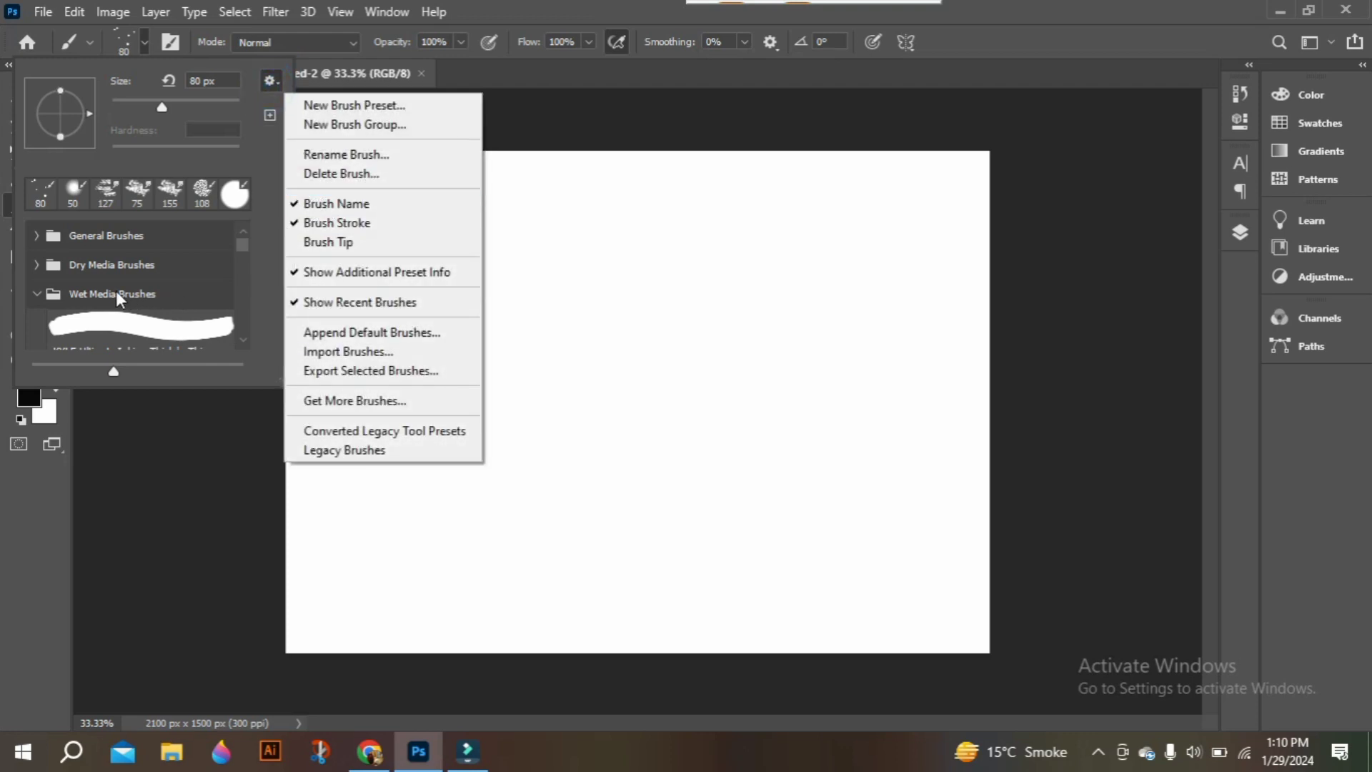
left_click(354, 204)
mouse_move(242, 247)
left_mouse_down()
mouse_move(246, 319)
mouse_move(237, 227)
left_mouse_up()
left_click(270, 79)
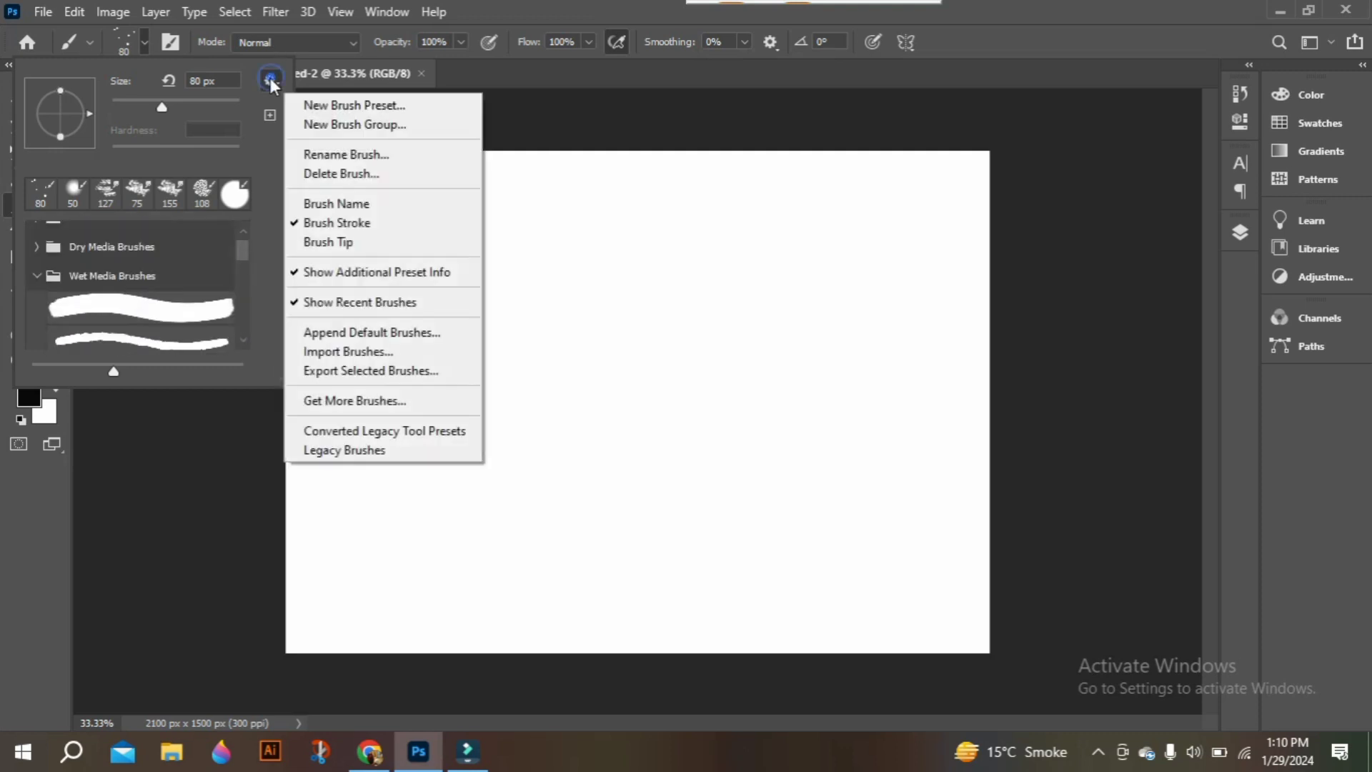
left_click(325, 206)
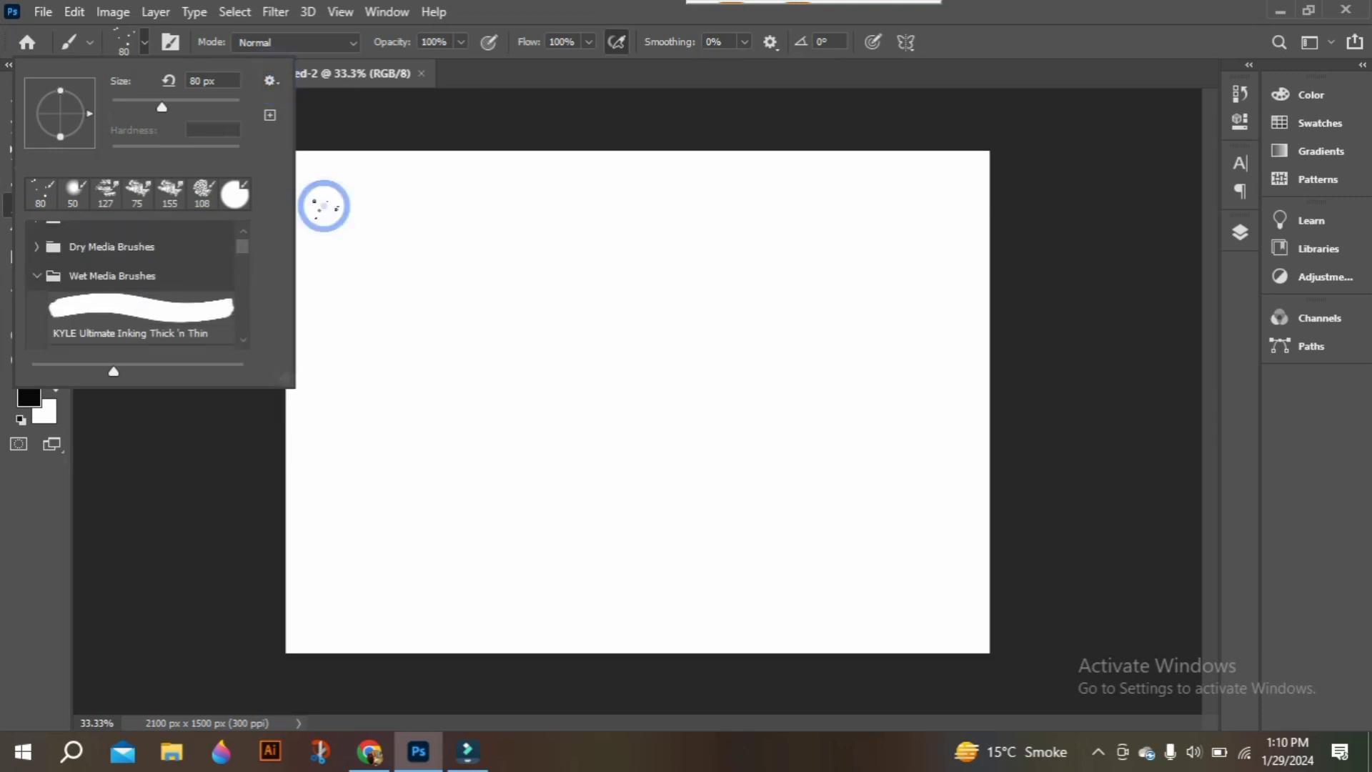
Hide the brush stroke previews in the preset list and show the brush tips.
left_click(272, 84)
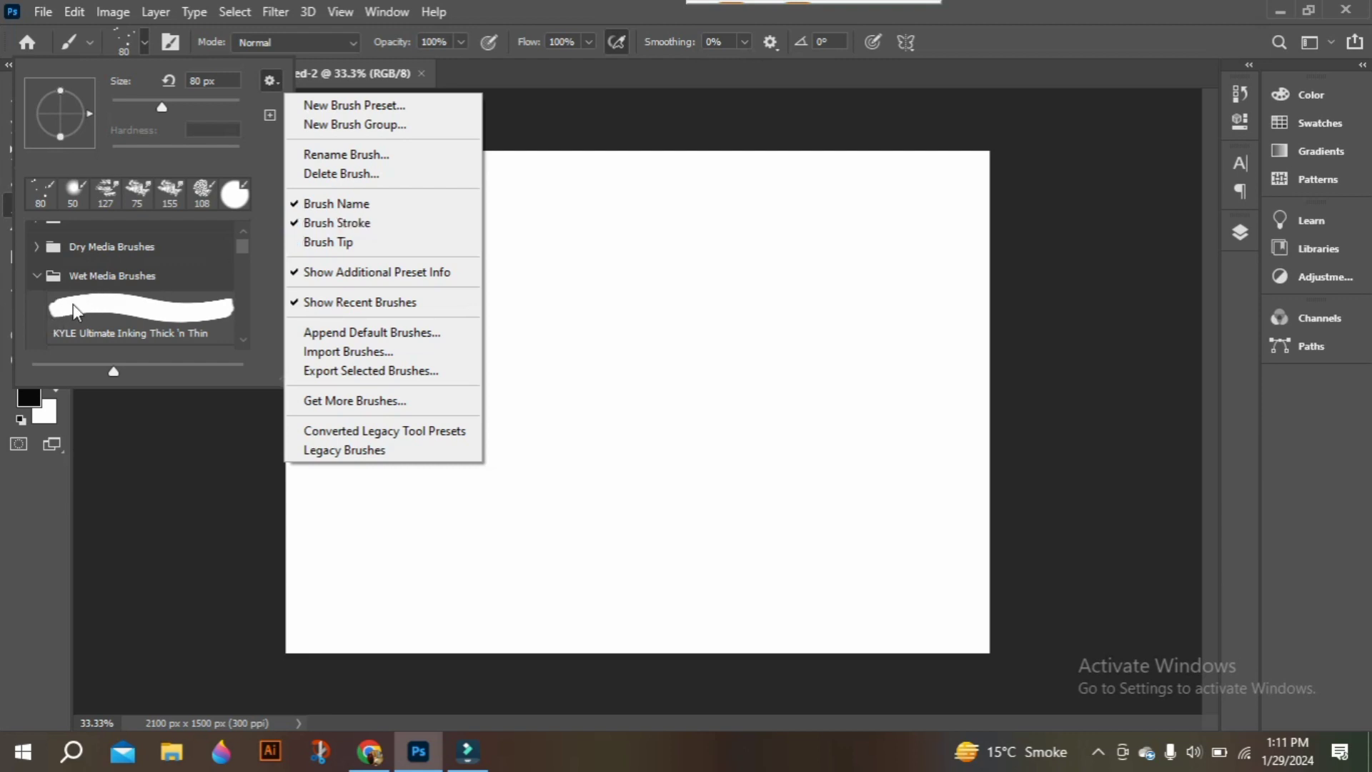
left_click(300, 225)
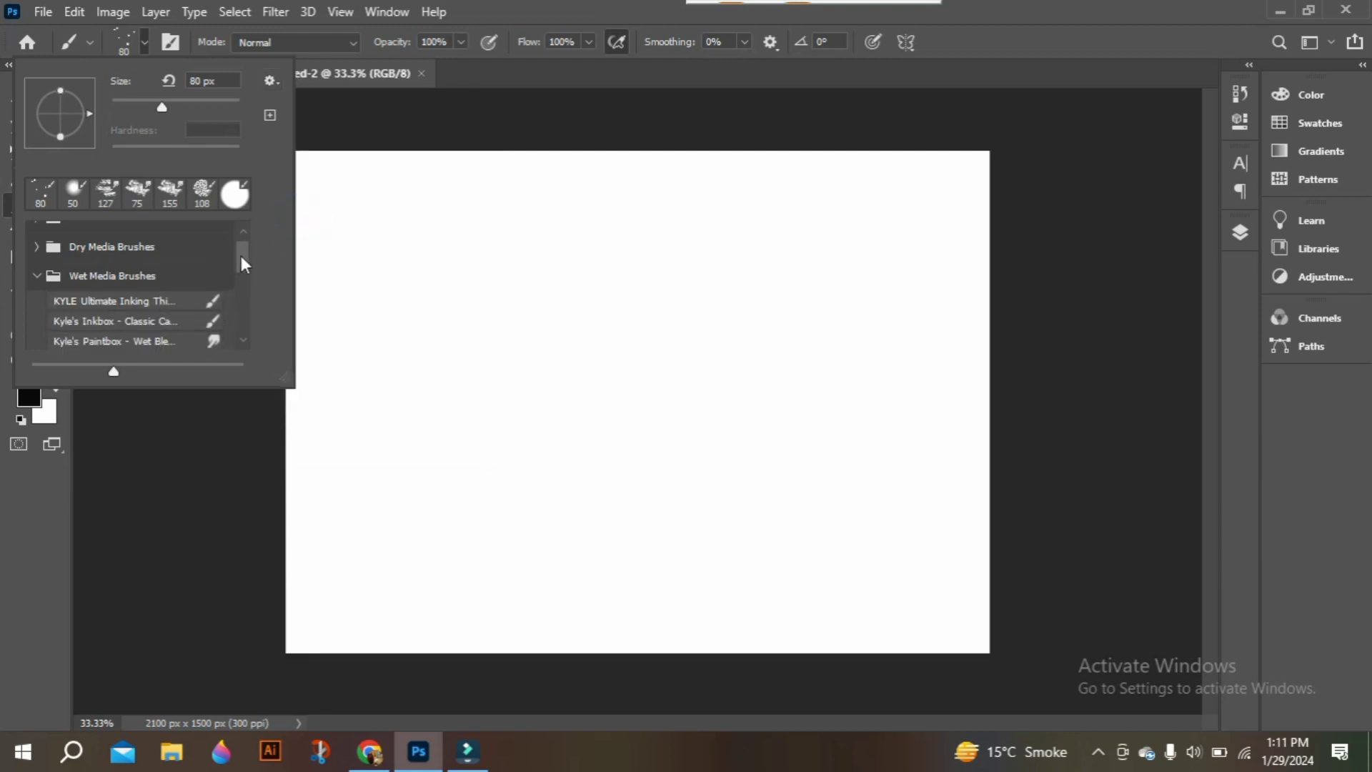
mouse_move(241, 255)
left_mouse_down()
mouse_move(245, 298)
mouse_move(242, 259)
left_mouse_up()
left_click(271, 78)
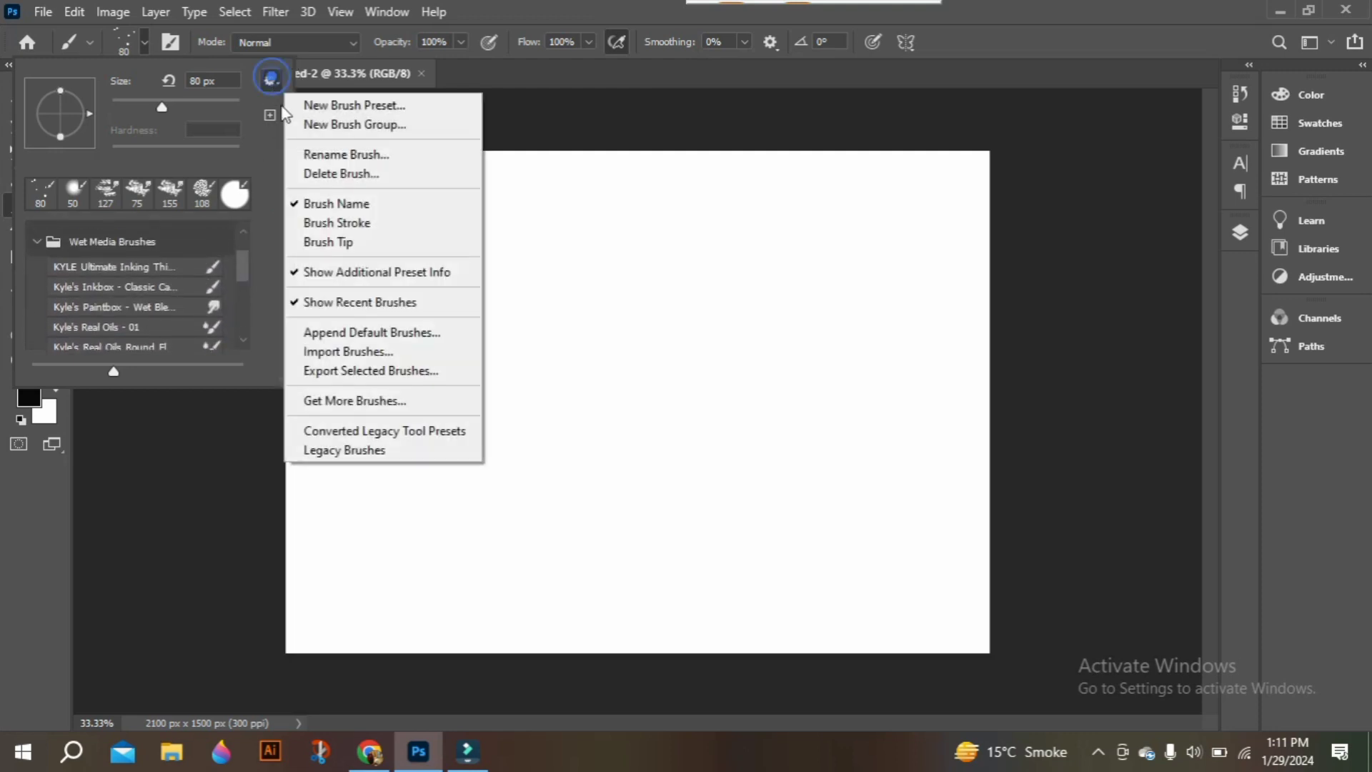
left_click(330, 244)
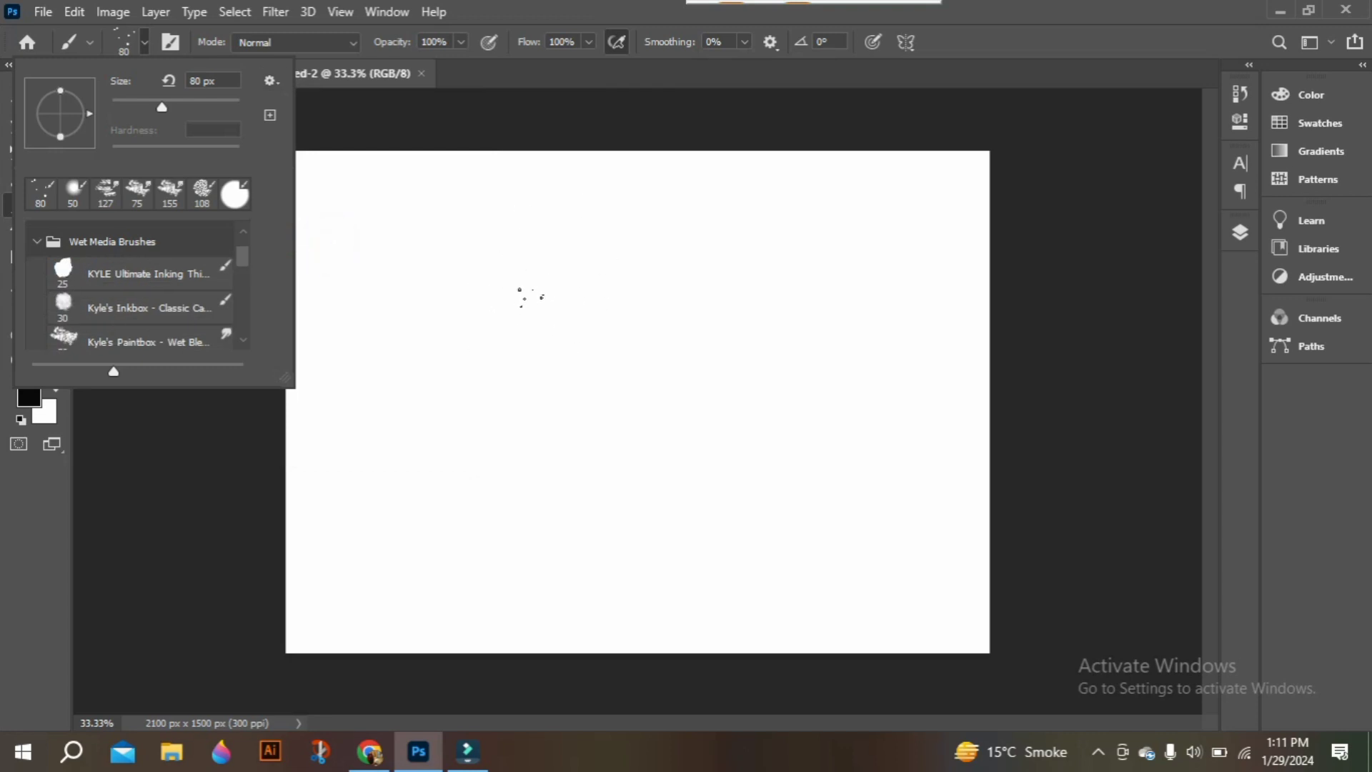
Enlarge the spatter brush to 228 px, paint a test spatter near the blank canvas's center and undo it.
left_click_drag(163, 108, 268, 100)
left_click_drag(236, 103, 208, 105)
left_click_drag(629, 329, 628, 321)
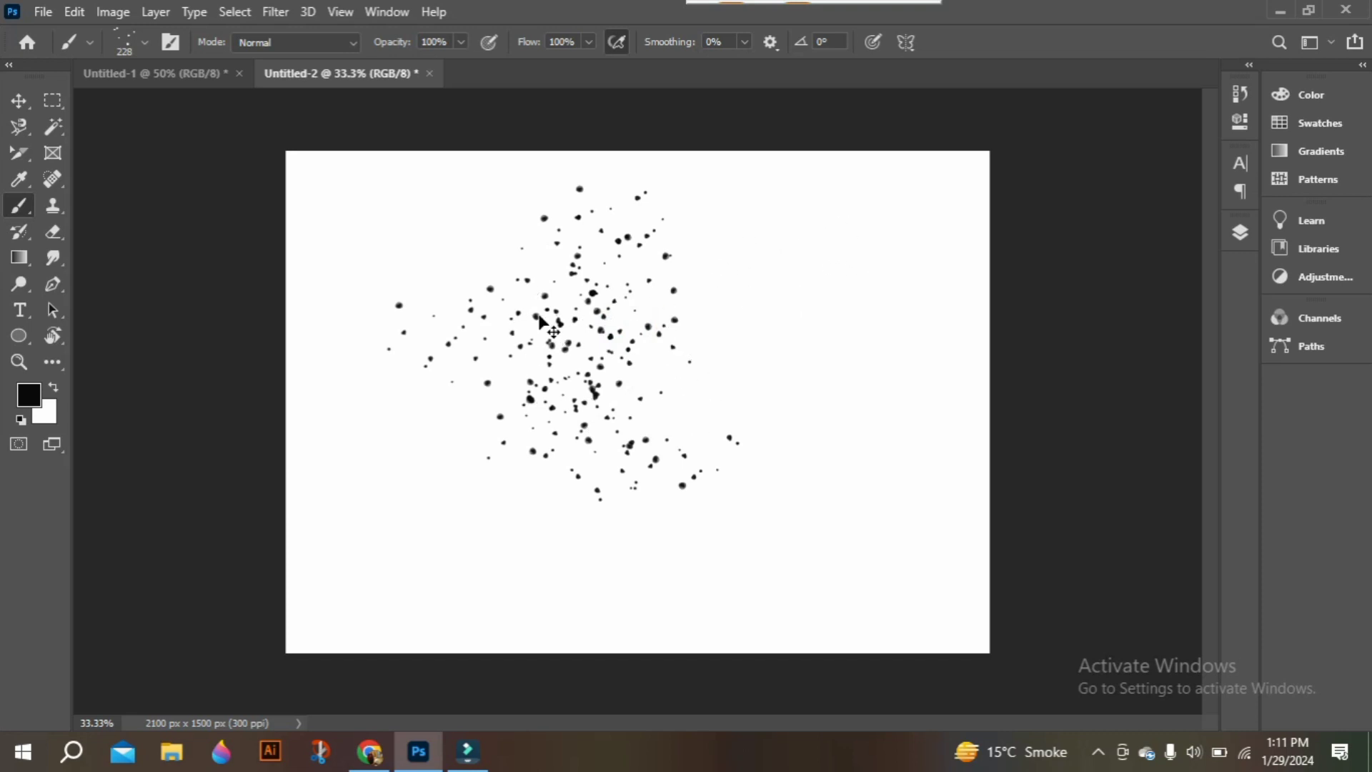
key("ctrl+z")
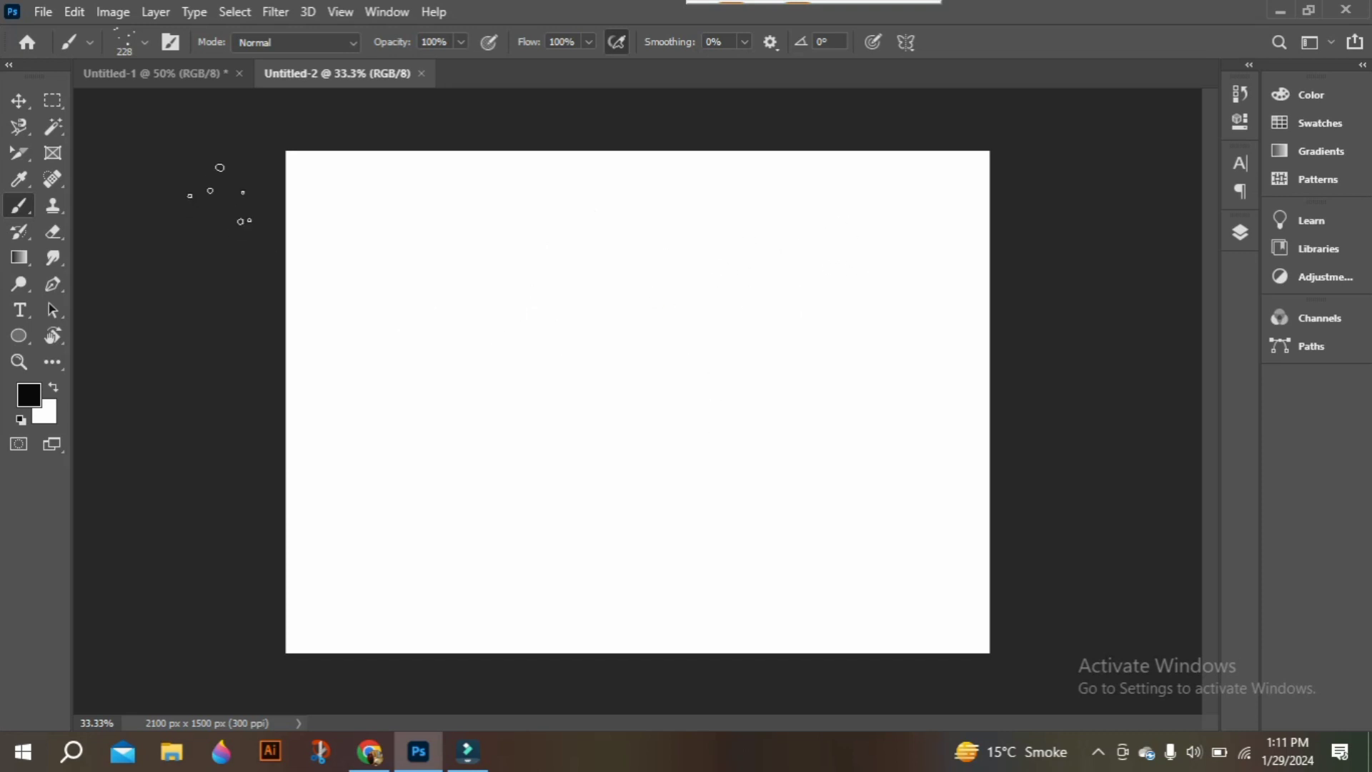
Show the brush stroke previews in the preset list again, alongside the names and tips.
left_click(143, 42)
left_click(267, 83)
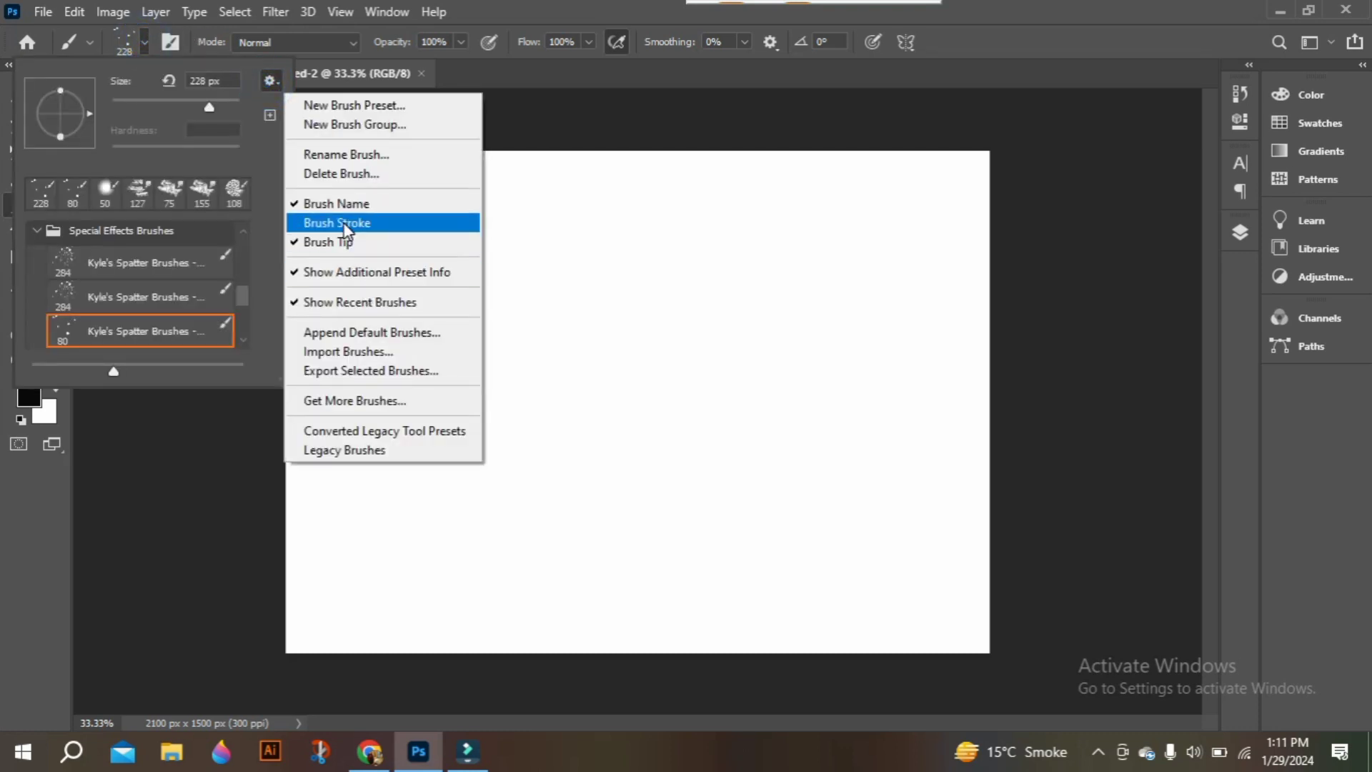
left_click(345, 224)
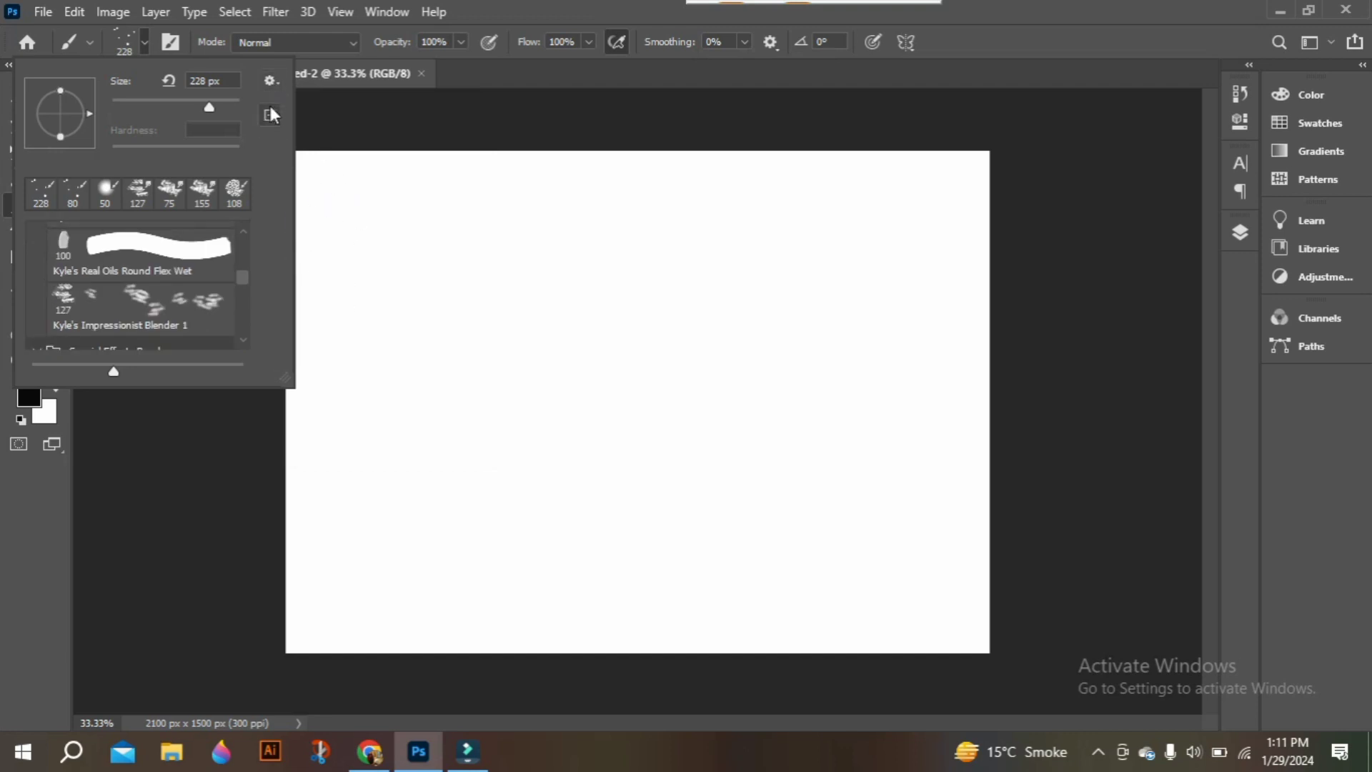
left_click(270, 80)
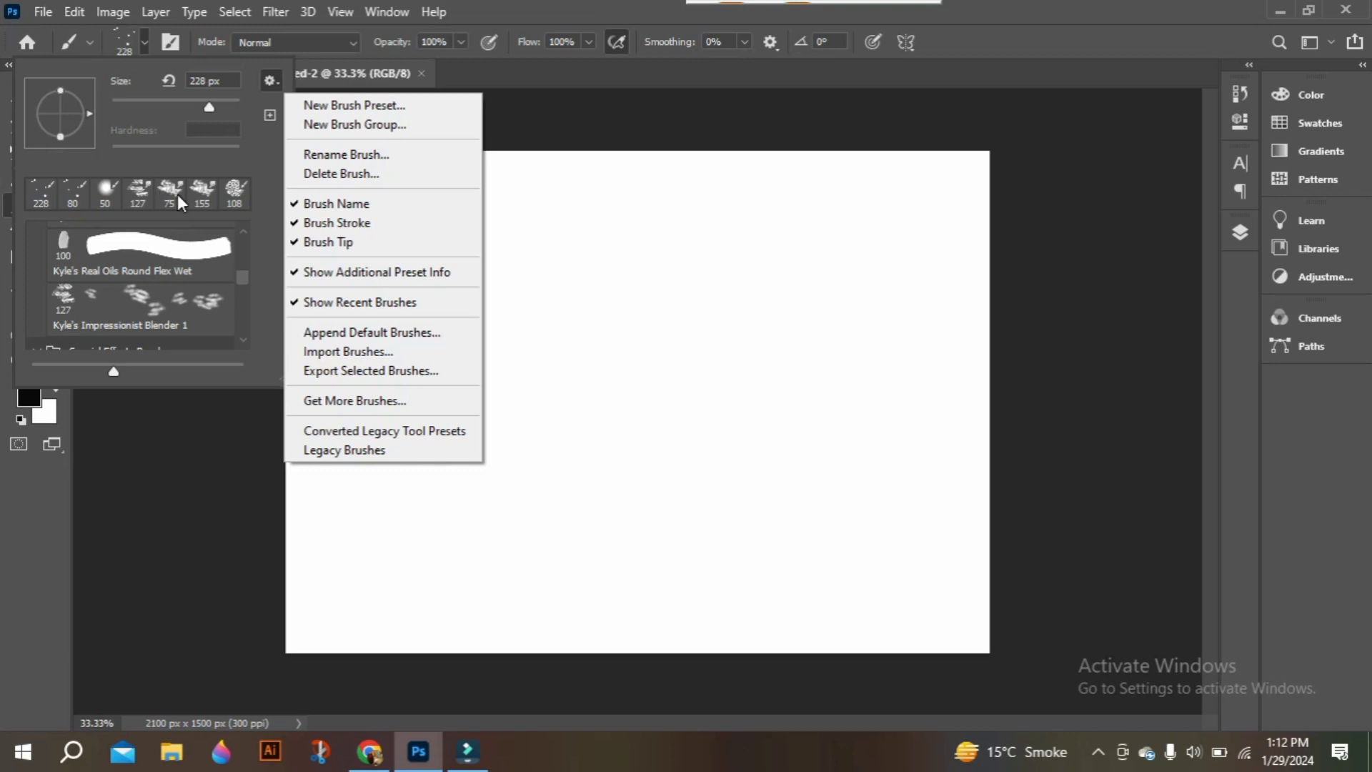
left_click(624, 283)
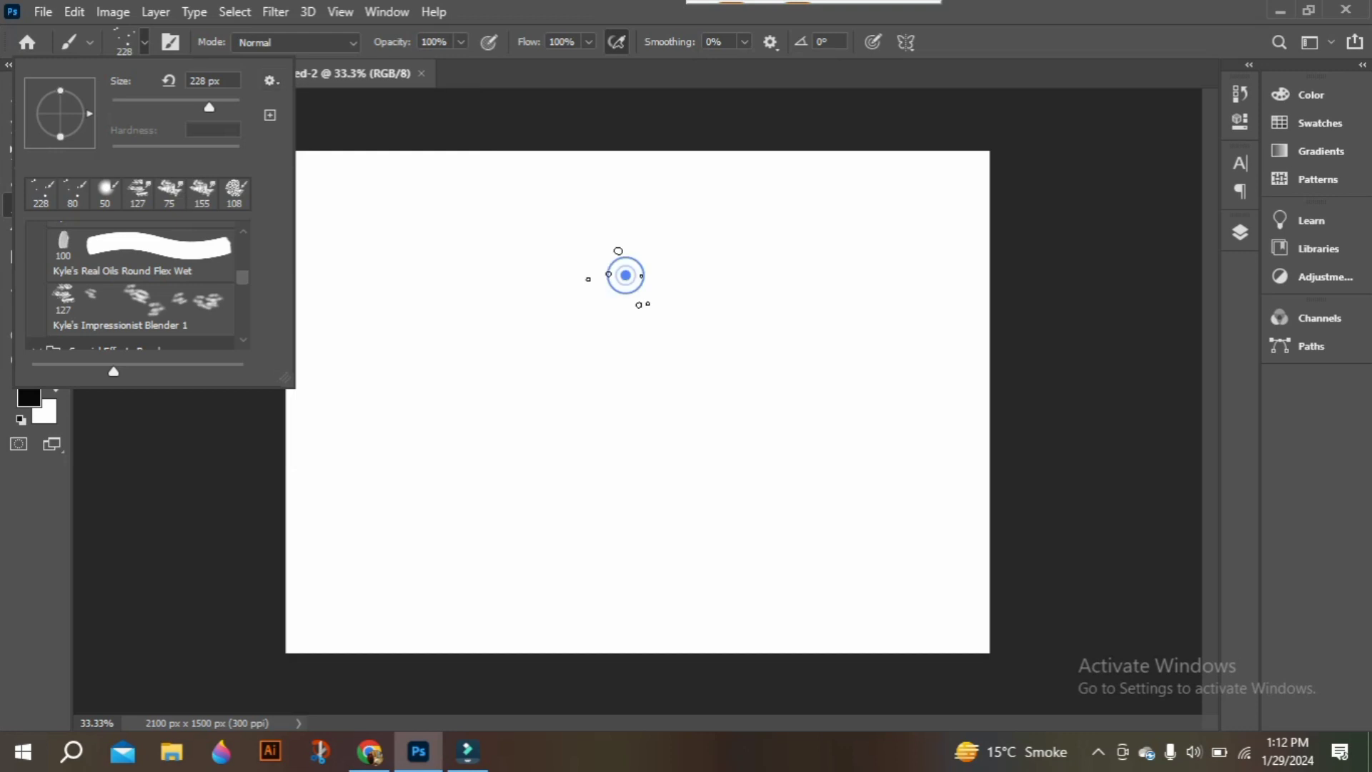
left_click(143, 43)
left_click(141, 40)
left_click(143, 43)
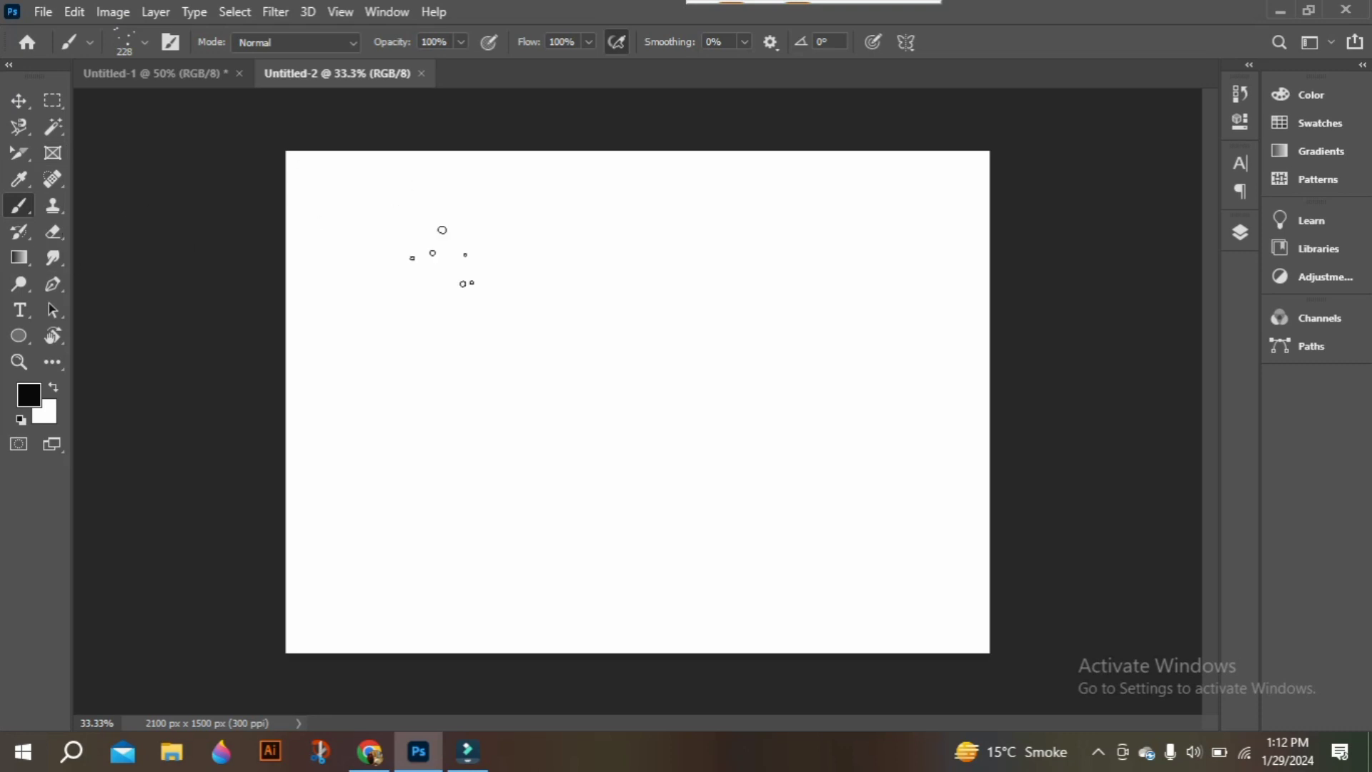
Paint a test spatter near the canvas's left edge with the 228 px spatter brush and undo it.
right_click(442, 257)
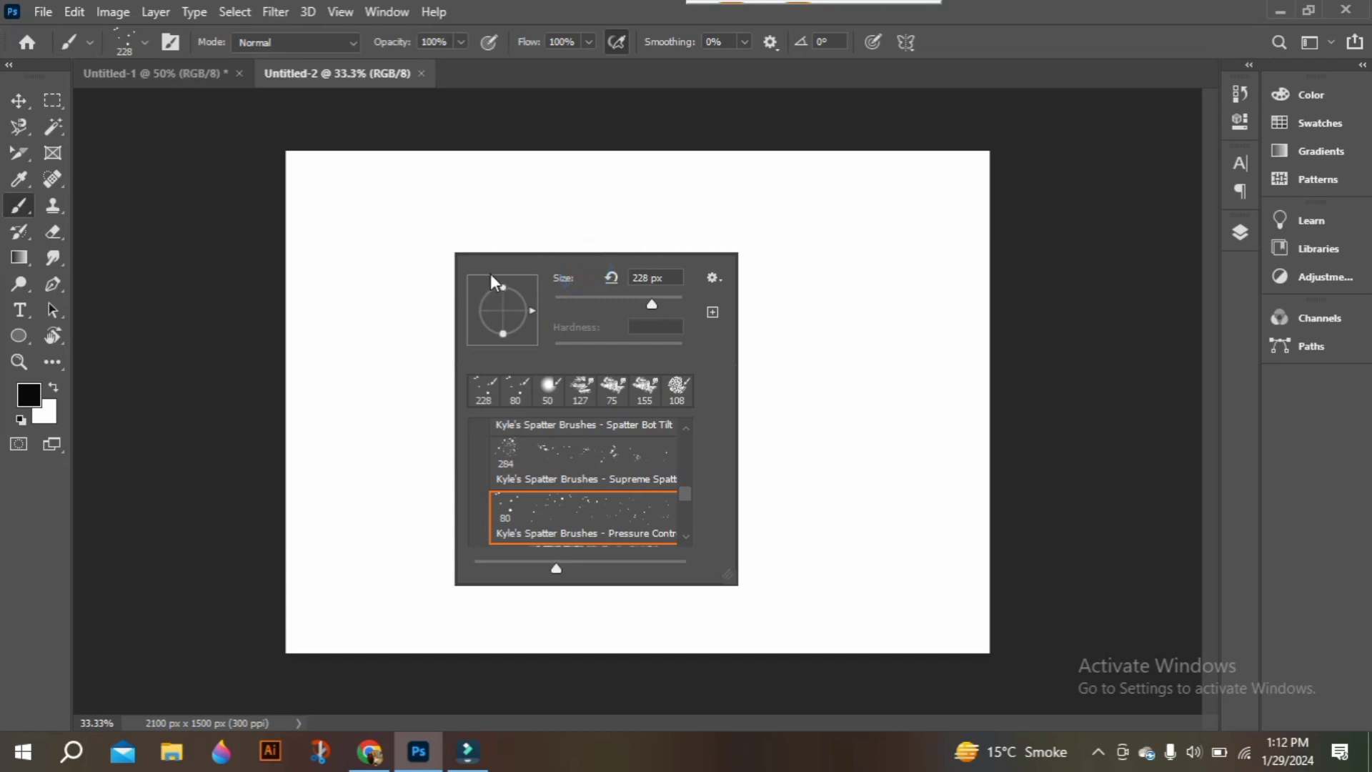
left_click(713, 402)
left_click(456, 326)
left_click(346, 418)
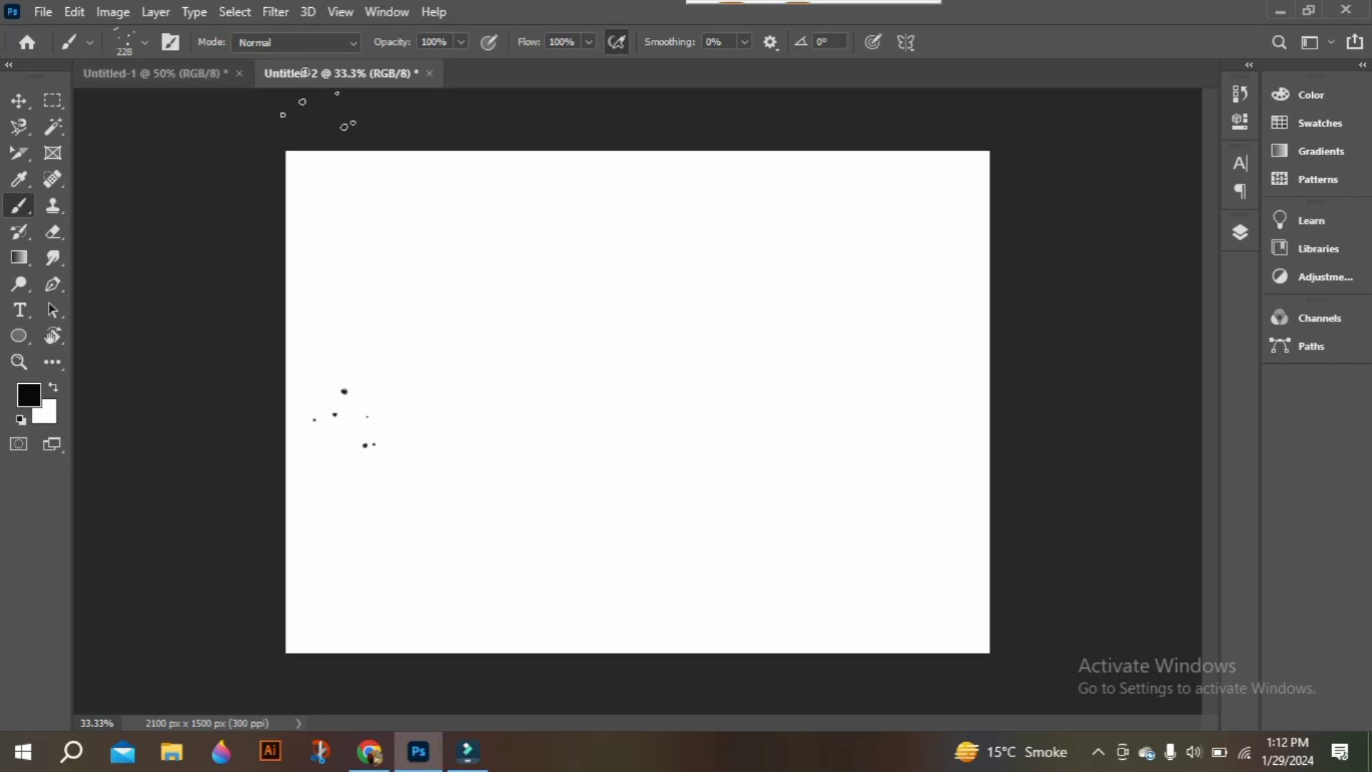
key("ctrl+z")
left_click(353, 45)
left_click(355, 46)
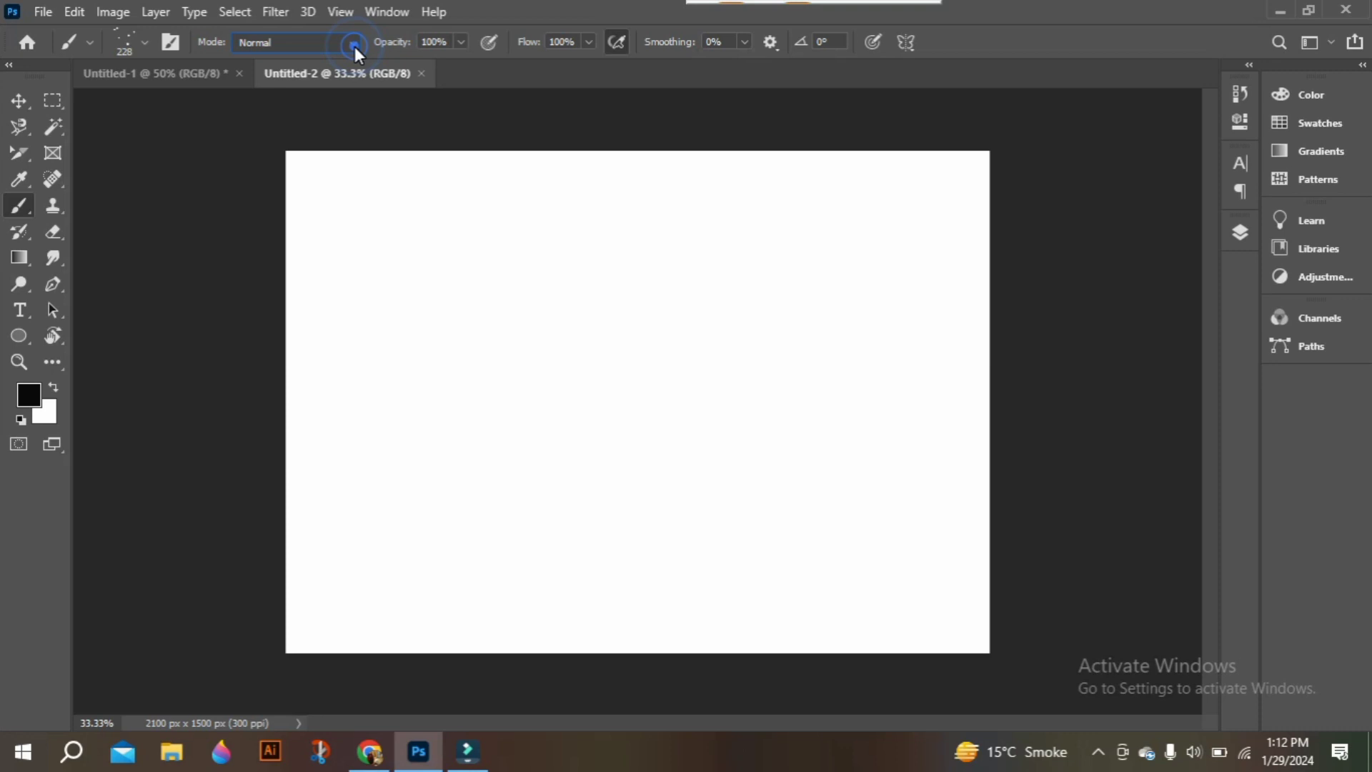
Choose the Soft Round preset from General Brushes and set its size to 146 px and hardness to 40%.
left_click(140, 44)
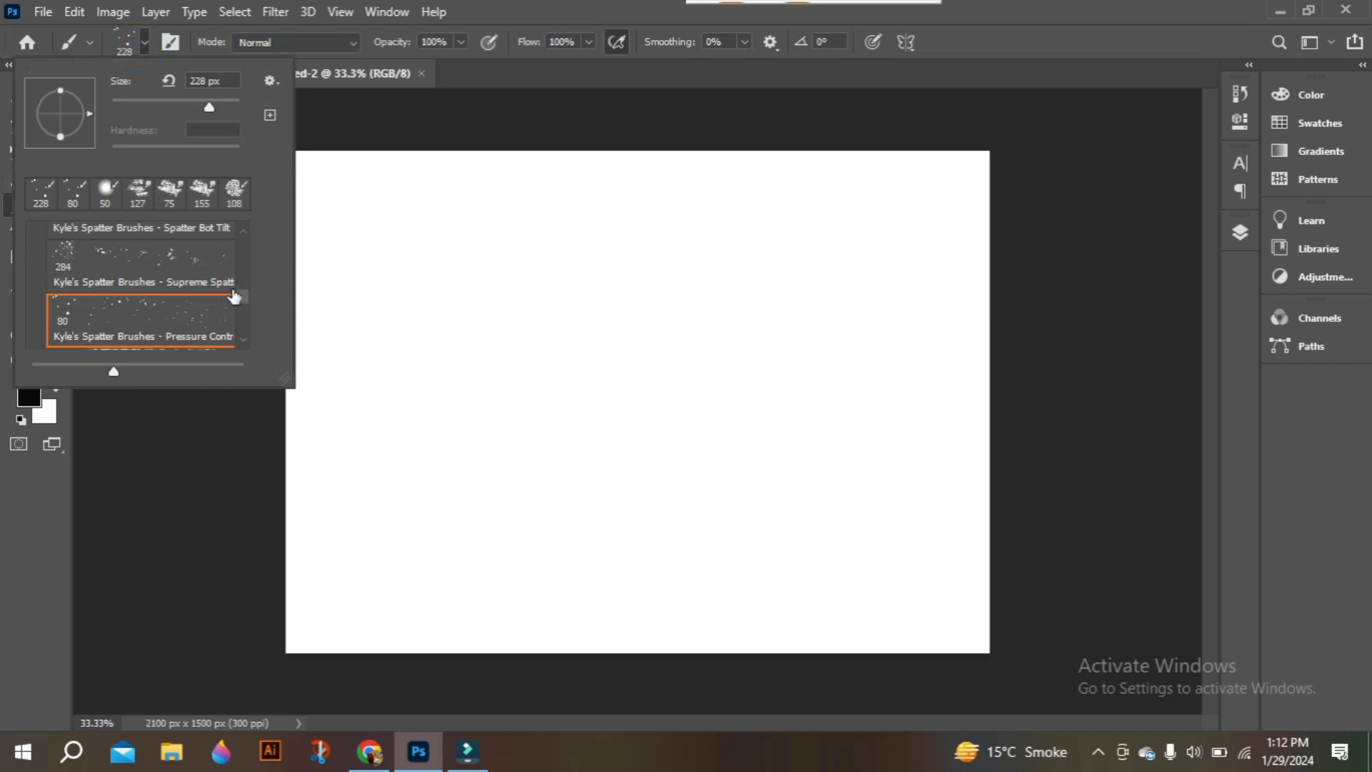
left_click_drag(239, 295, 246, 231)
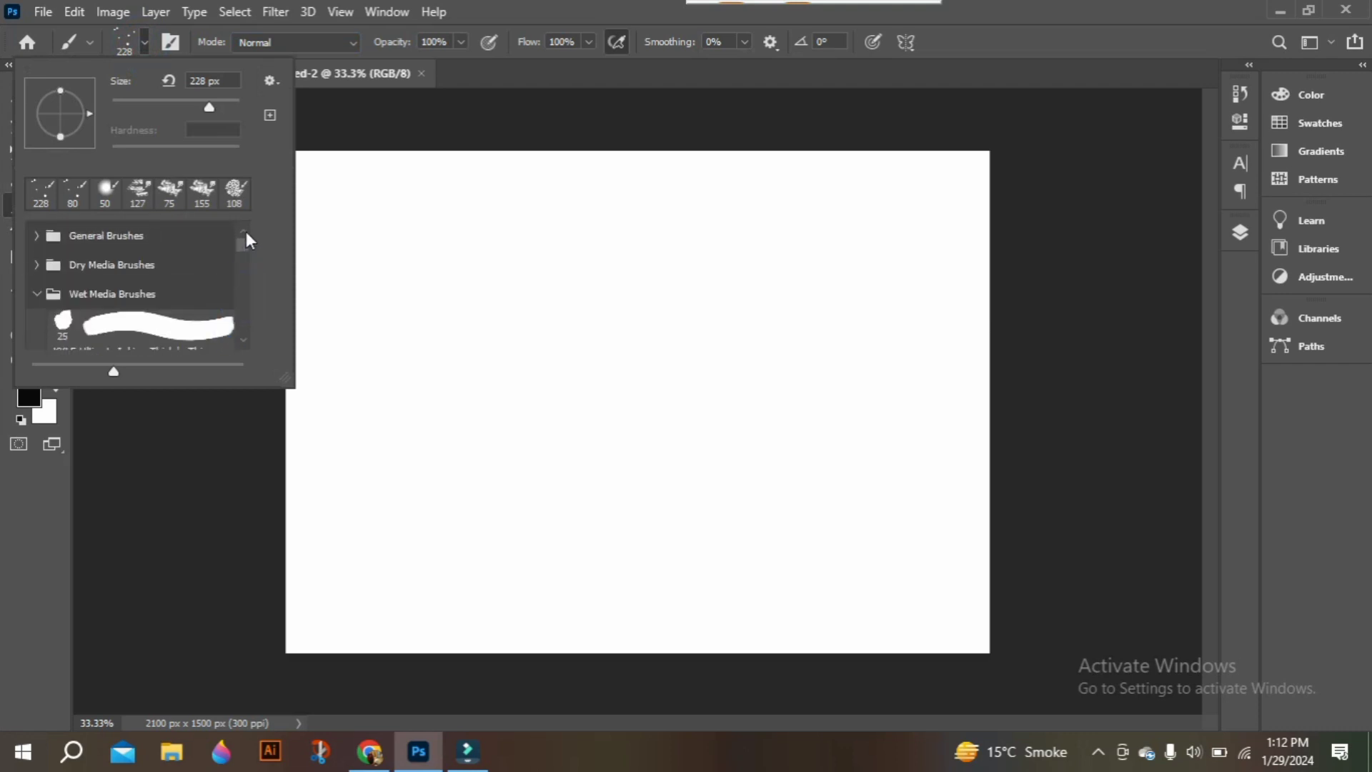
left_click(152, 237)
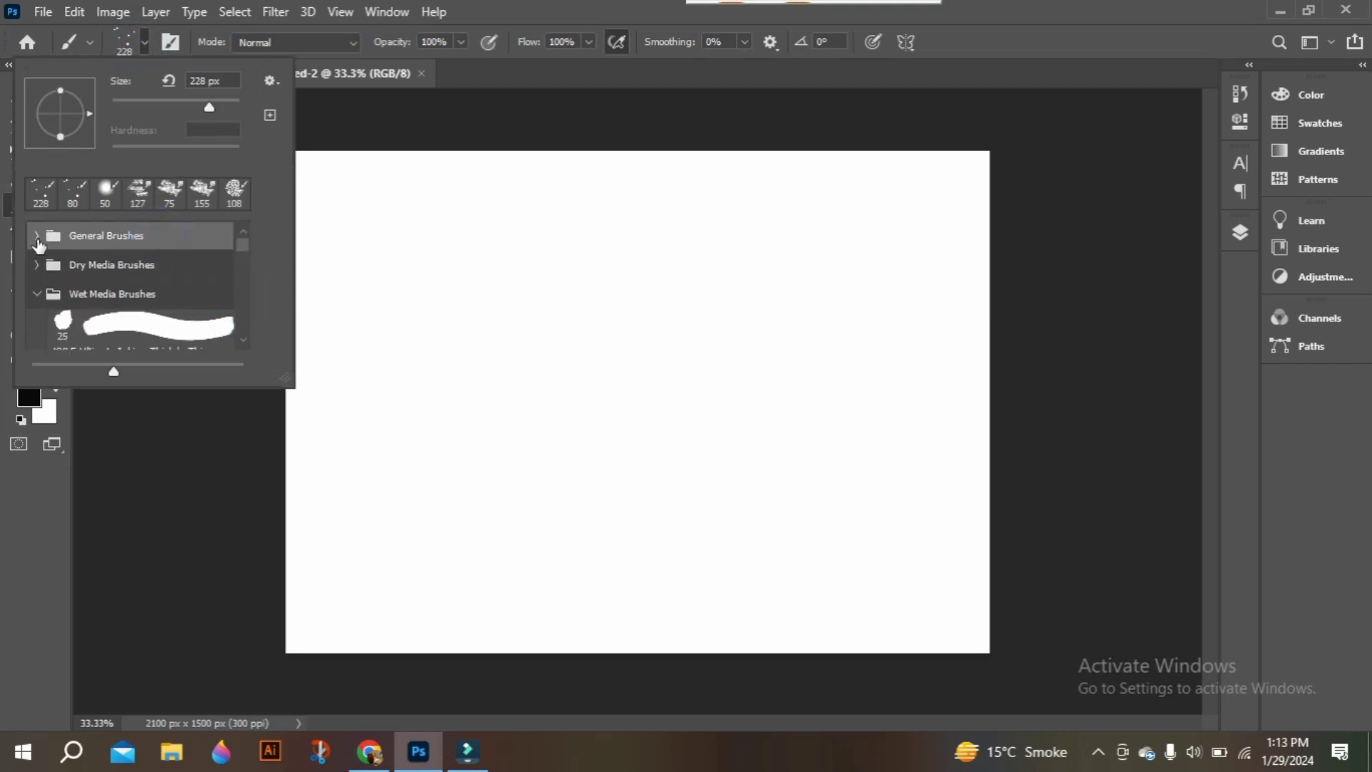
left_click(36, 236)
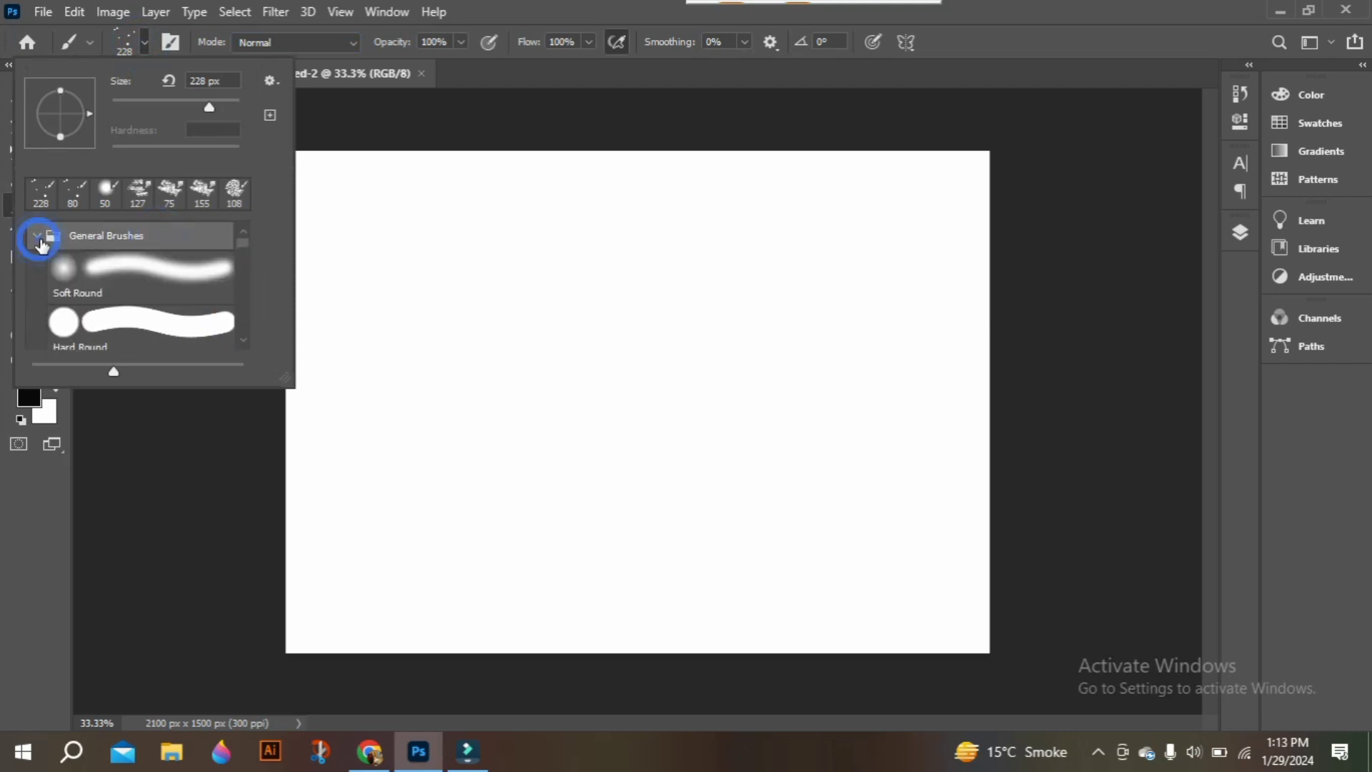
left_click(117, 265)
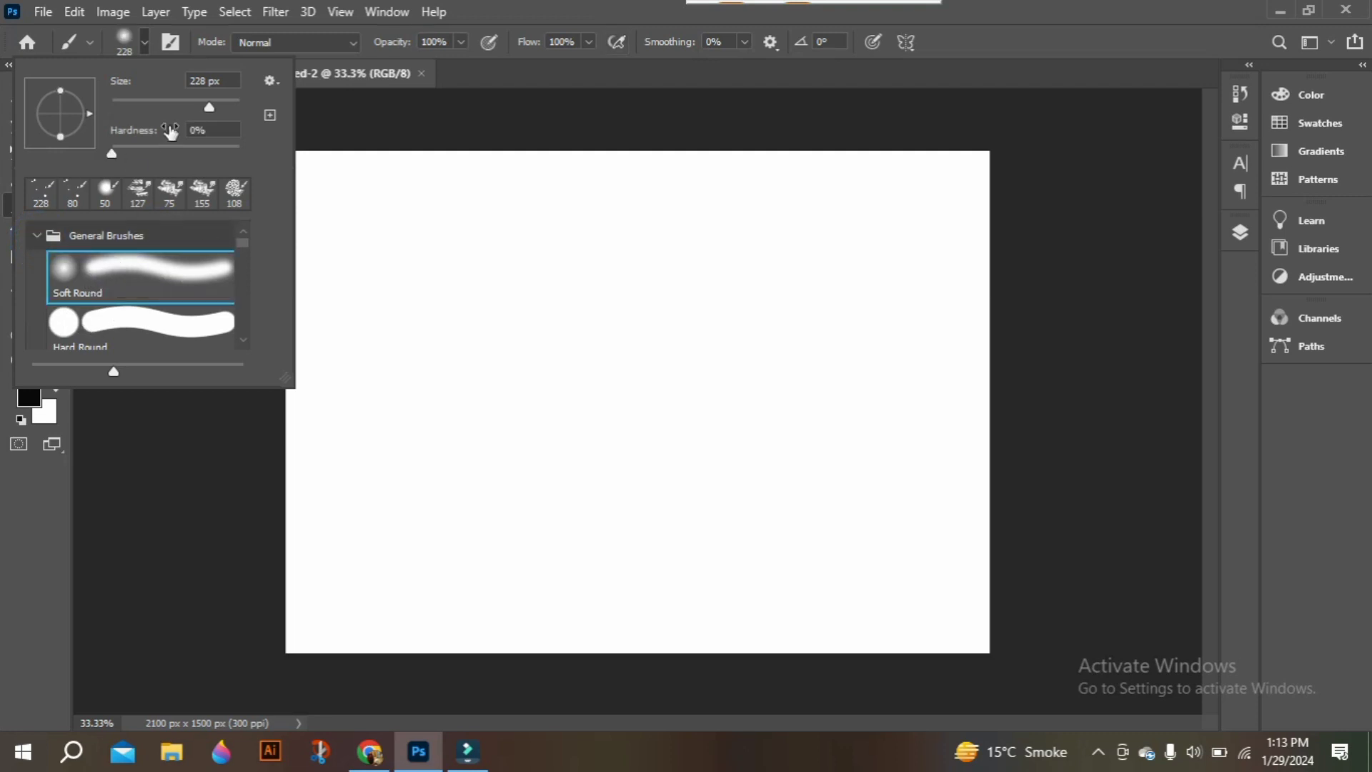
left_click_drag(208, 108, 192, 106)
left_click_drag(111, 153, 164, 153)
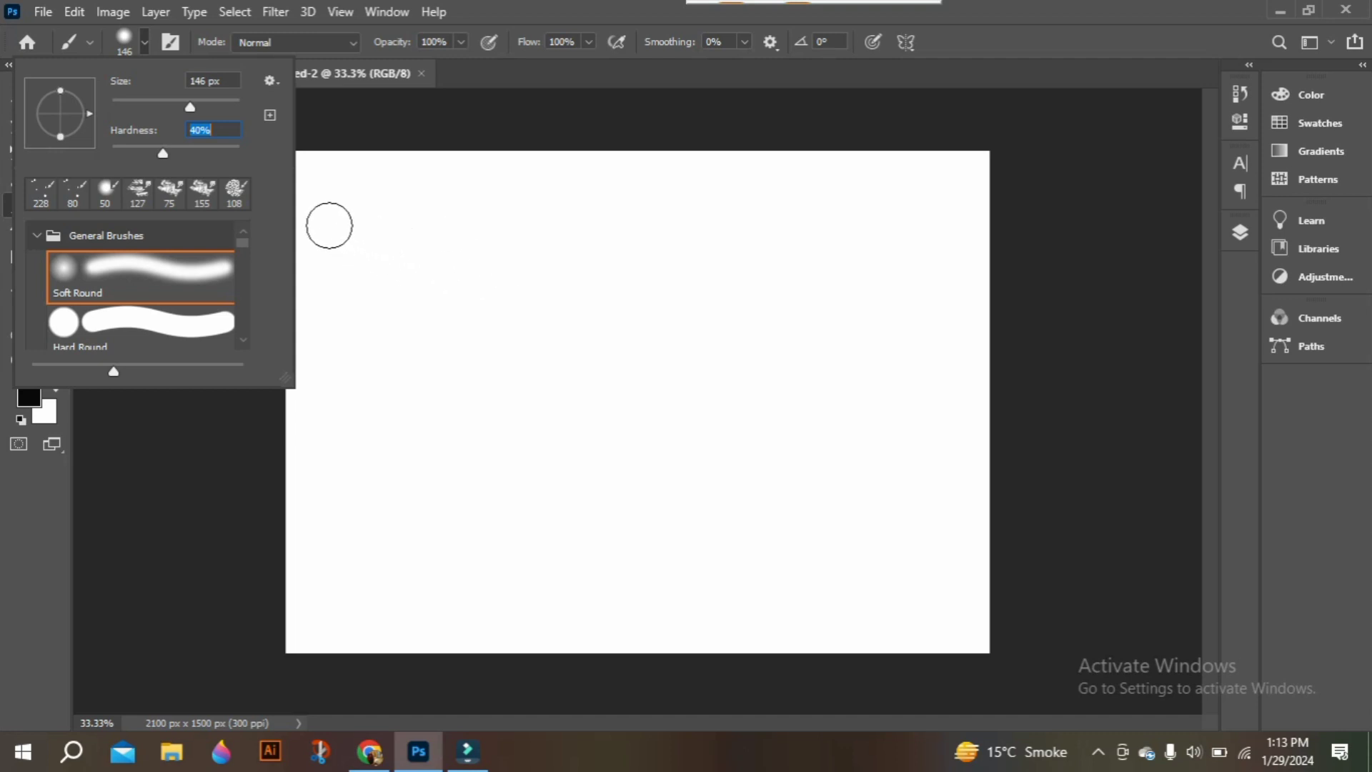
key("Return")
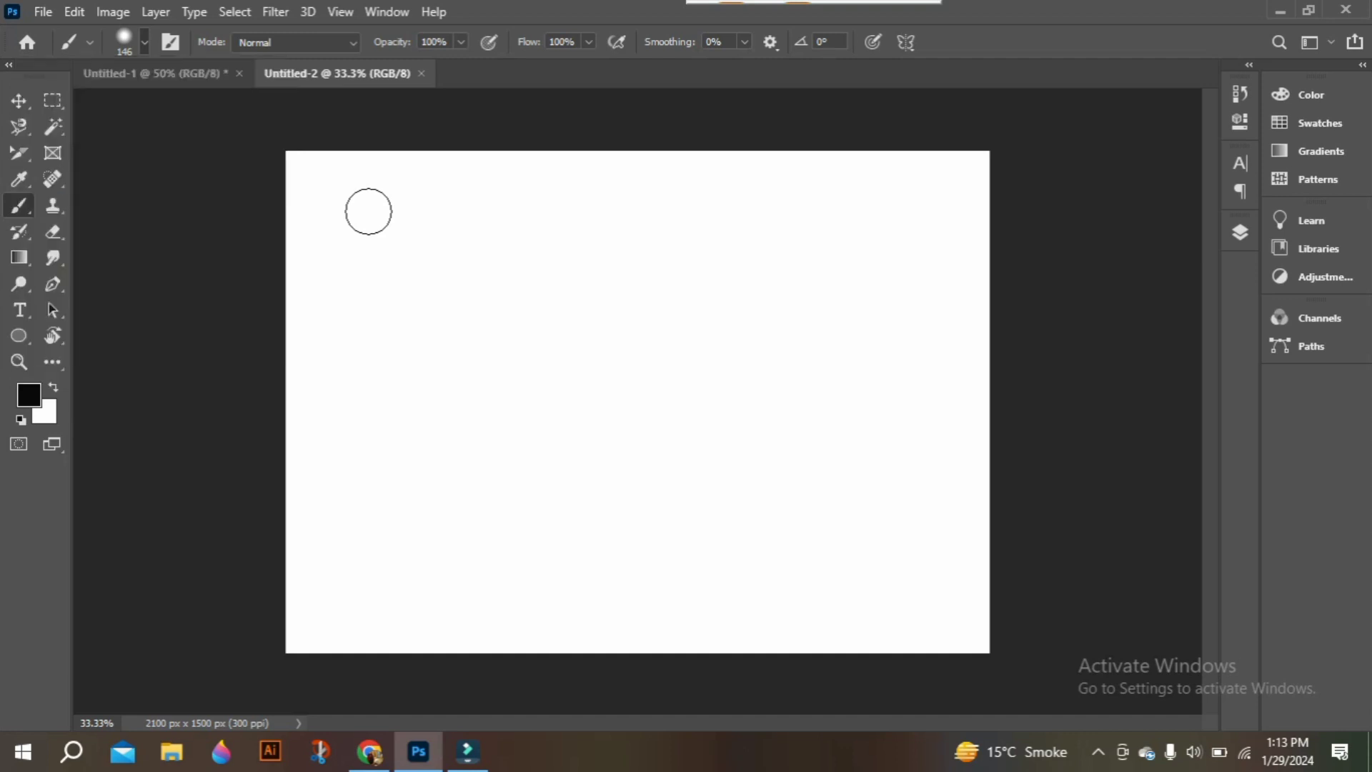
Paint straight black strokes that form a large rectangle with a diagonal from its upper-left to its lower-right corner.
mouse_move(367, 210)
left_mouse_down()
mouse_move(467, 215)
mouse_move(685, 166)
mouse_move(866, 161)
left_mouse_up()
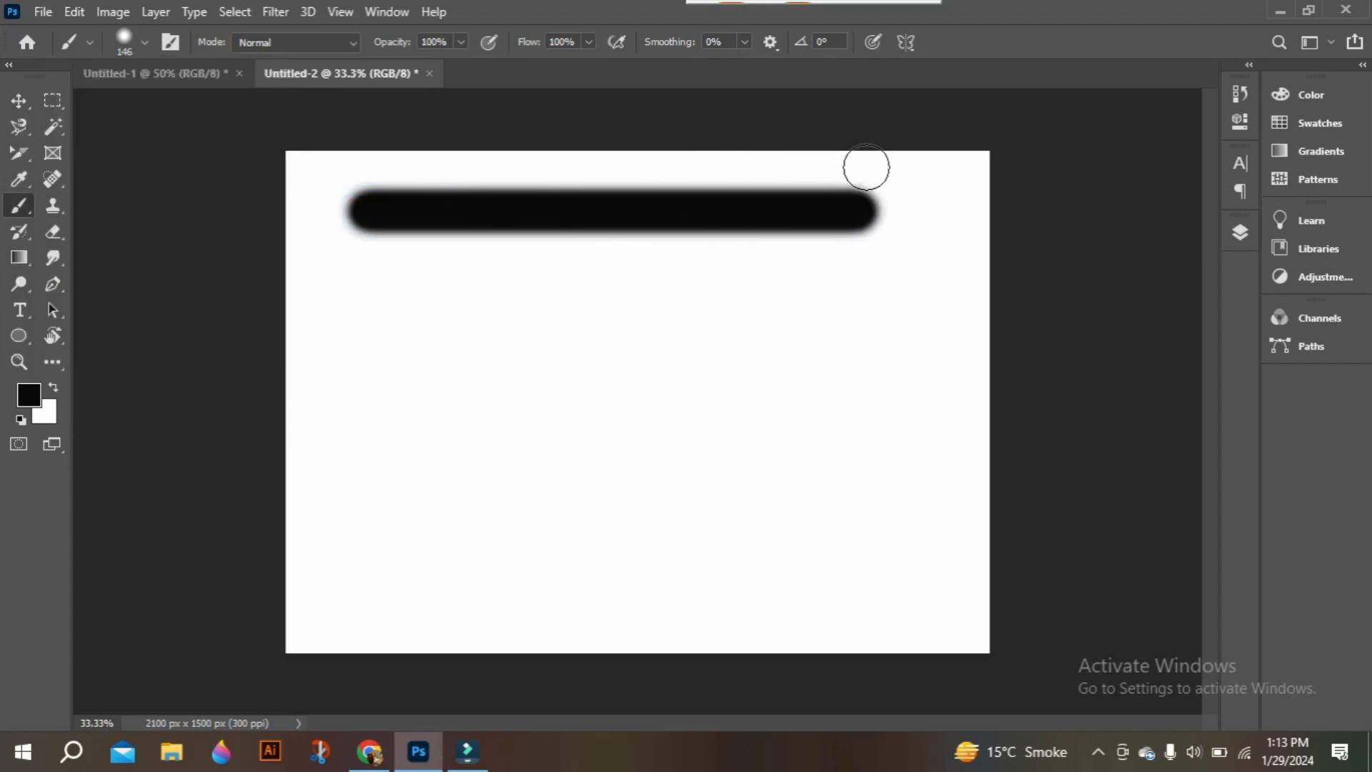
left_click(849, 216)
mouse_move(801, 280)
left_mouse_down()
mouse_move(855, 530)
mouse_move(864, 607)
mouse_move(851, 608)
left_mouse_up()
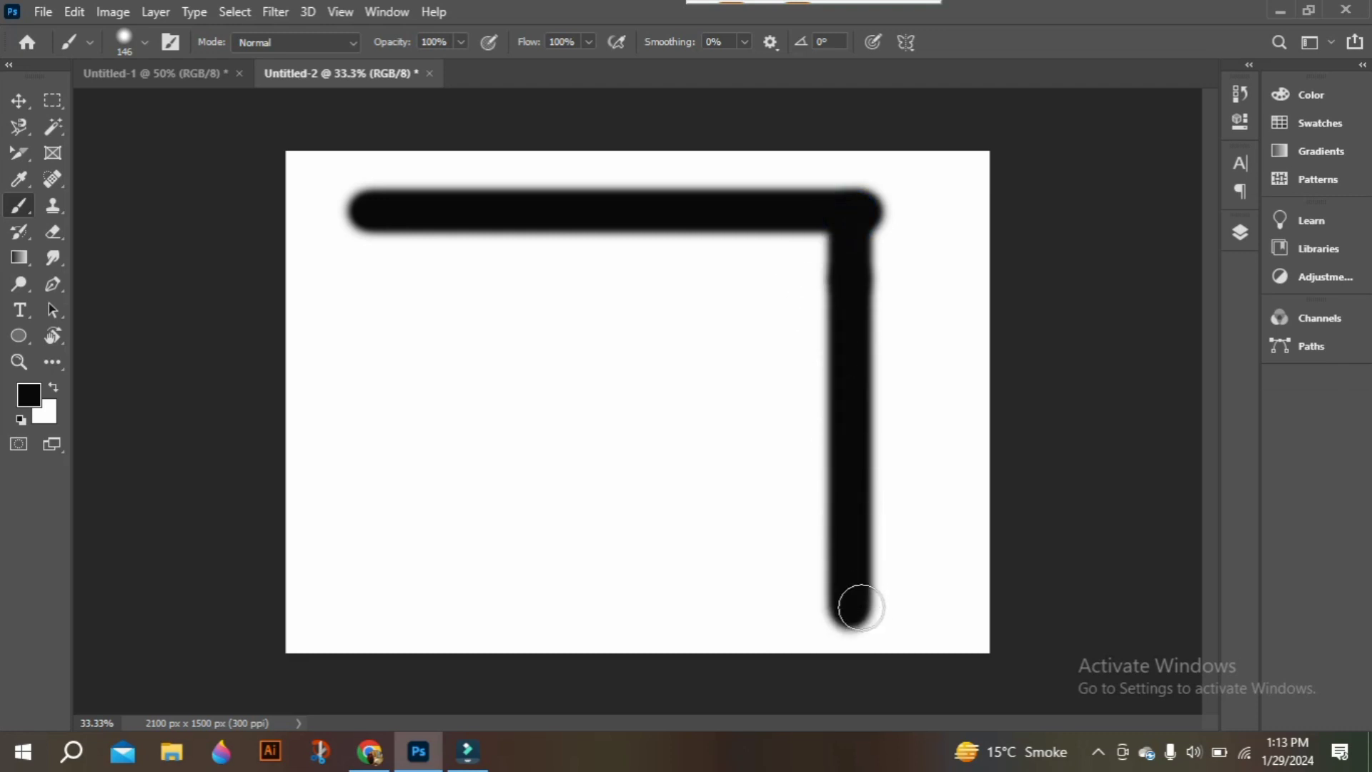
left_click(372, 216, "shift")
mouse_move(372, 216)
left_mouse_down()
mouse_move(418, 582)
mouse_move(861, 561)
left_mouse_up()
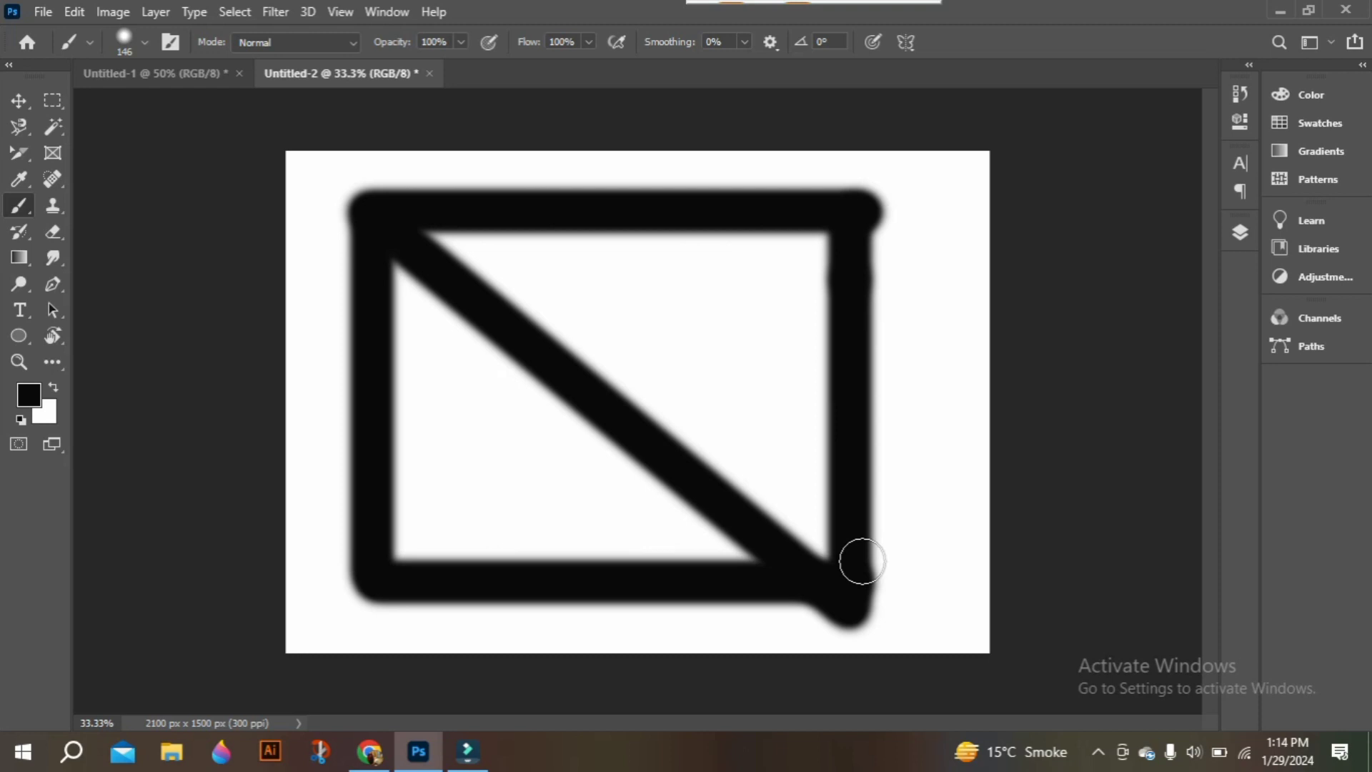
Undo all the straight test strokes until the canvas is blank.
key("ctrl+z")
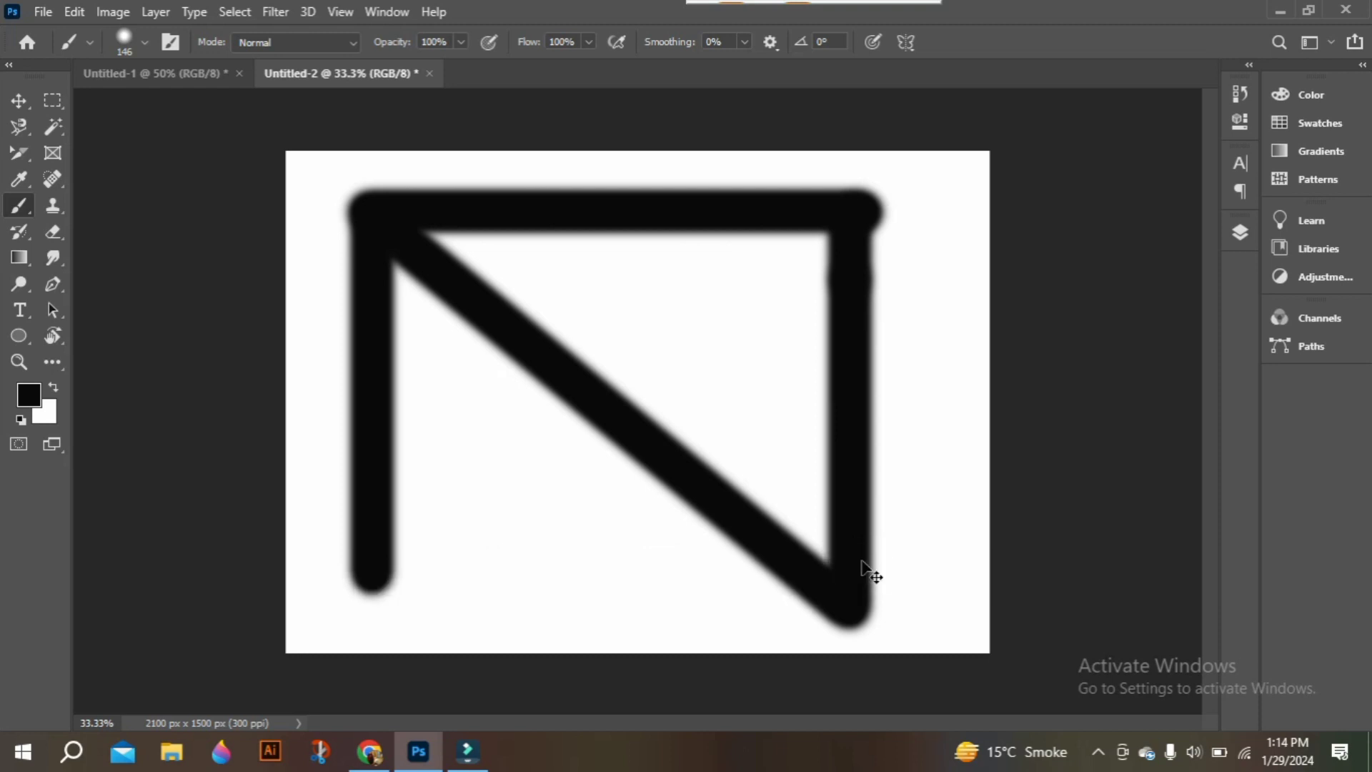
key("z")
key("ctrl+z")
key("ctrl+z")
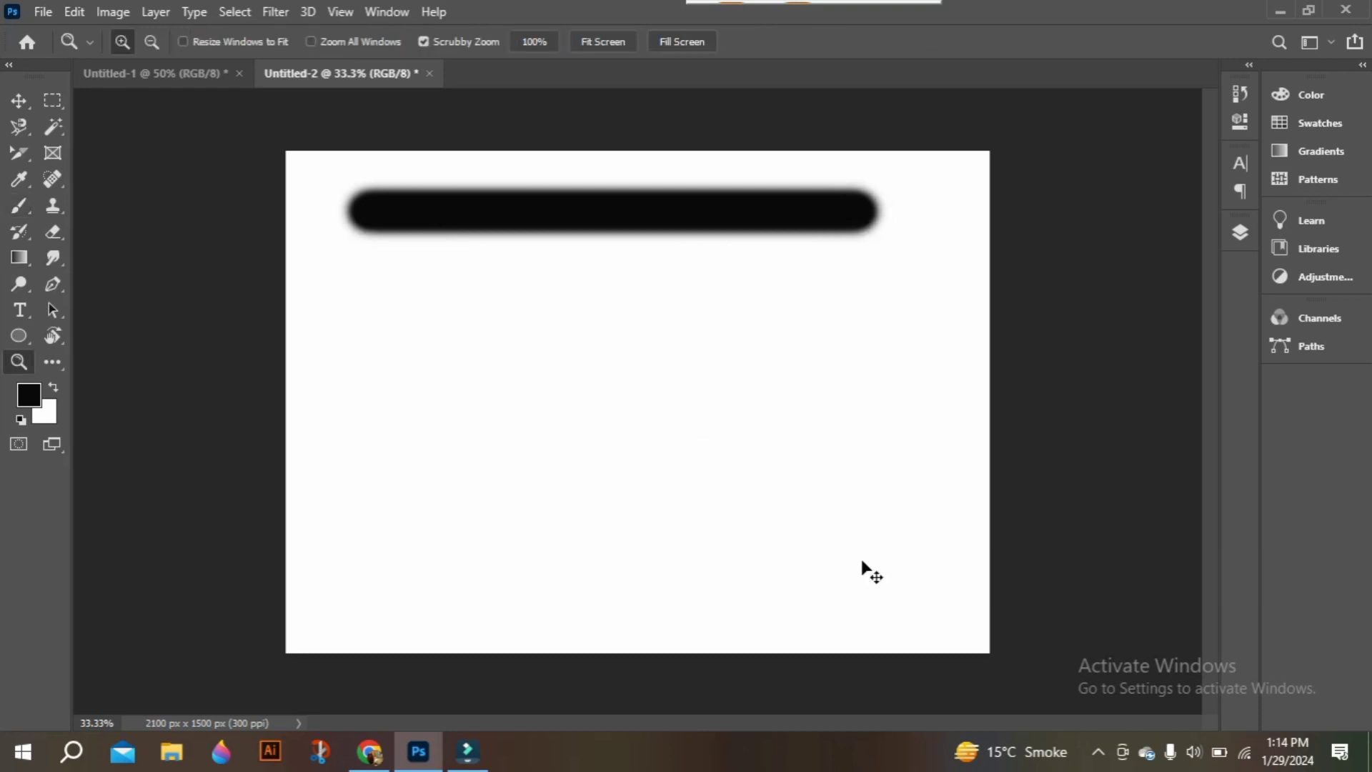
key("ctrl+z")
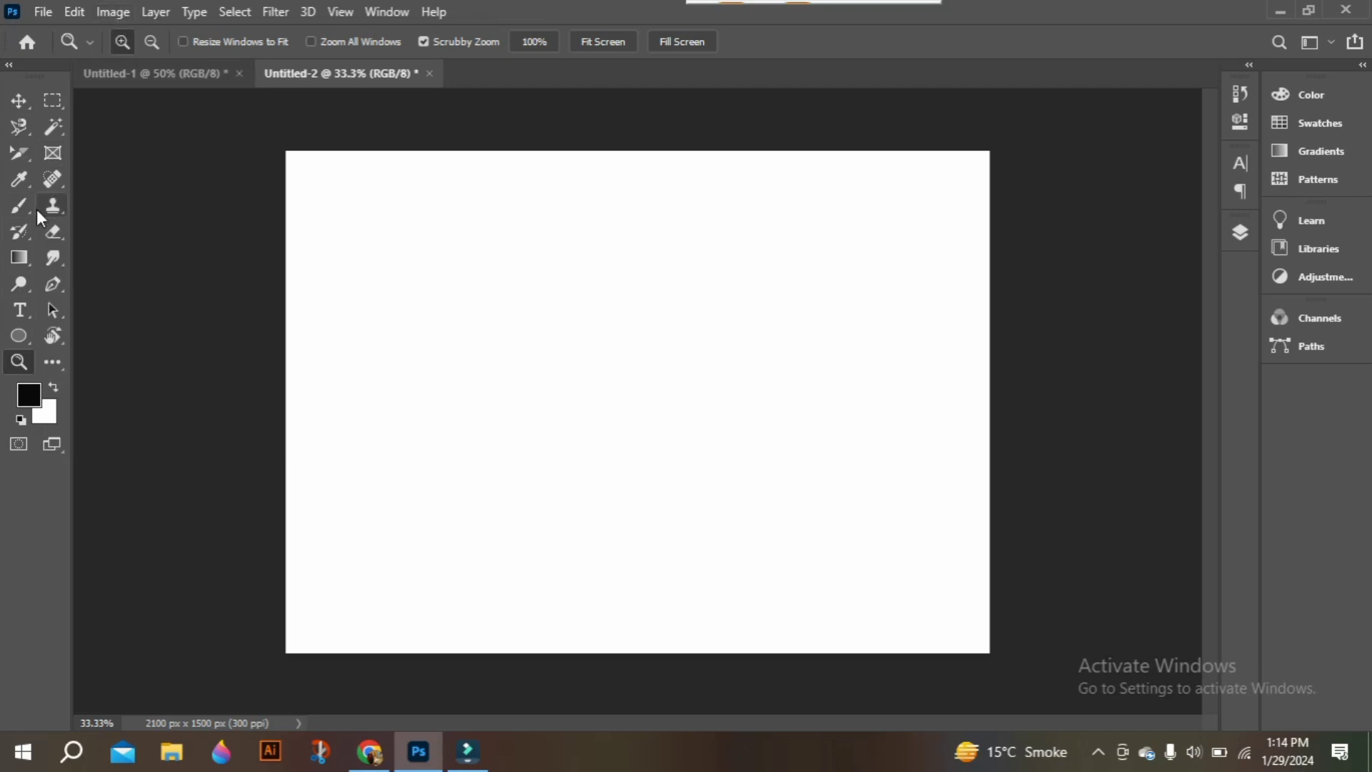
Activate the History Brush tool and look through its blending modes, keeping Normal.
left_click(16, 234)
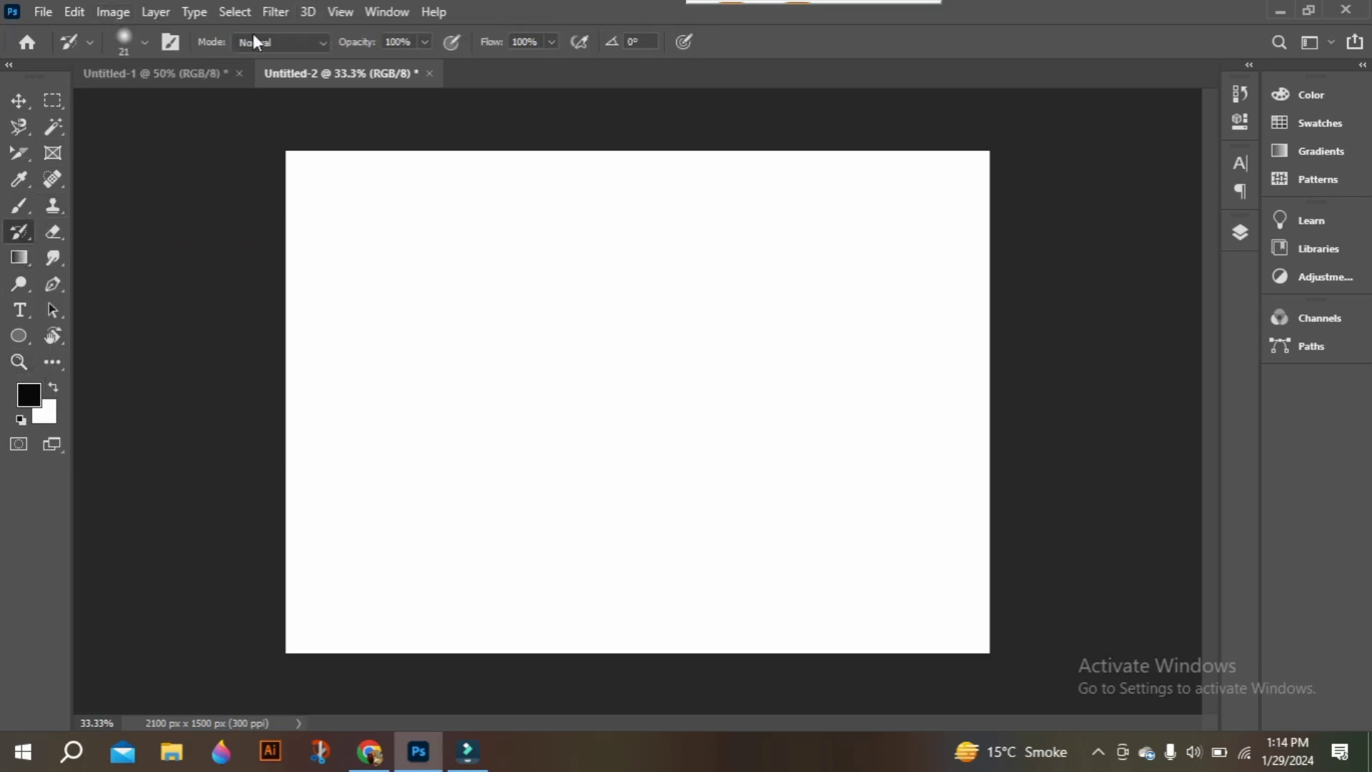
left_click(311, 40)
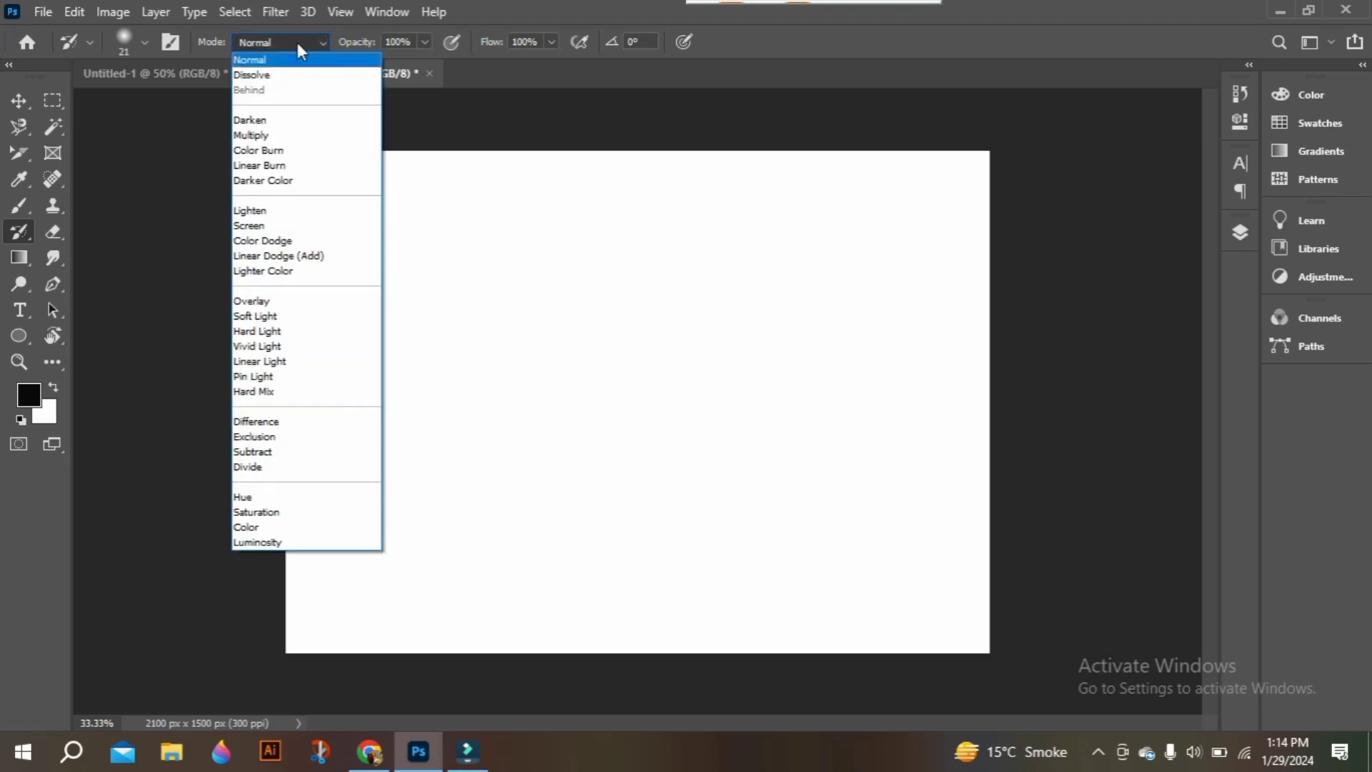
left_click(301, 37)
left_click(301, 37)
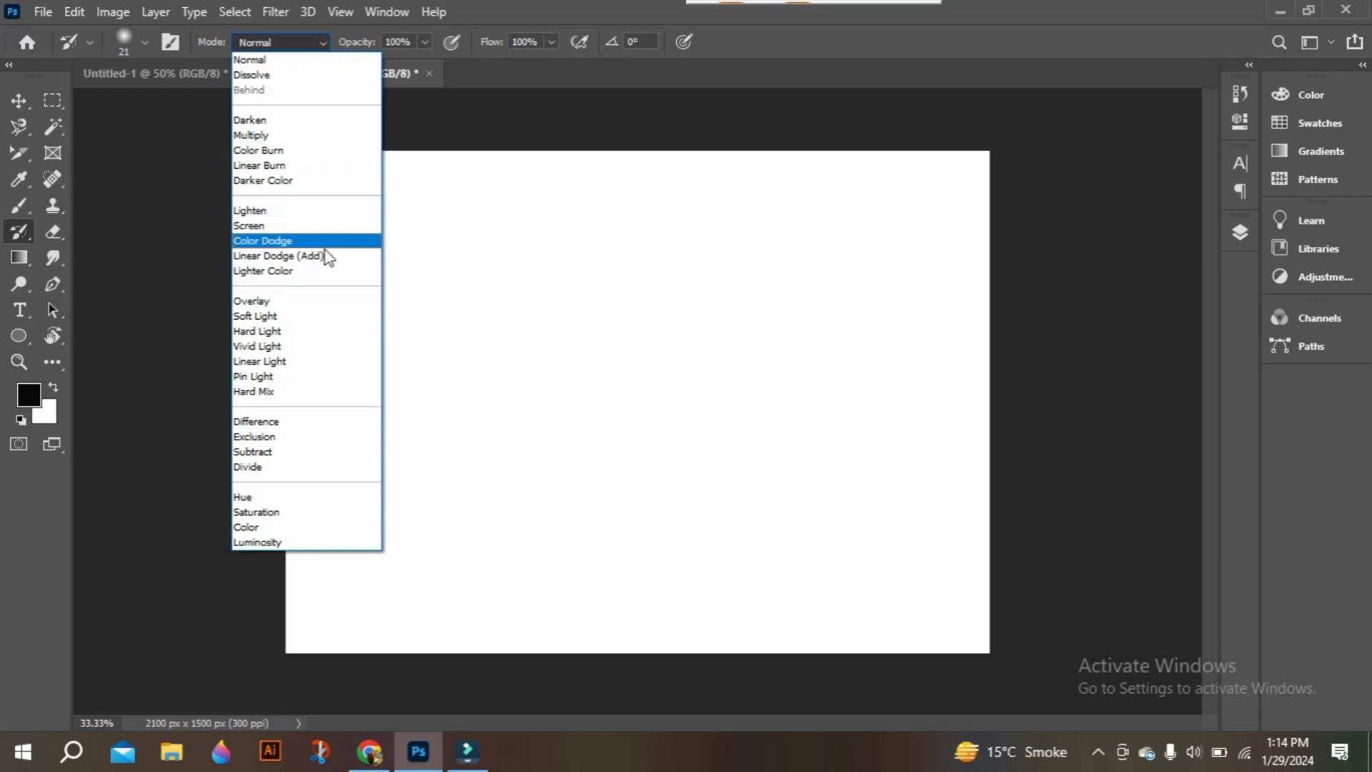
left_click(206, 232)
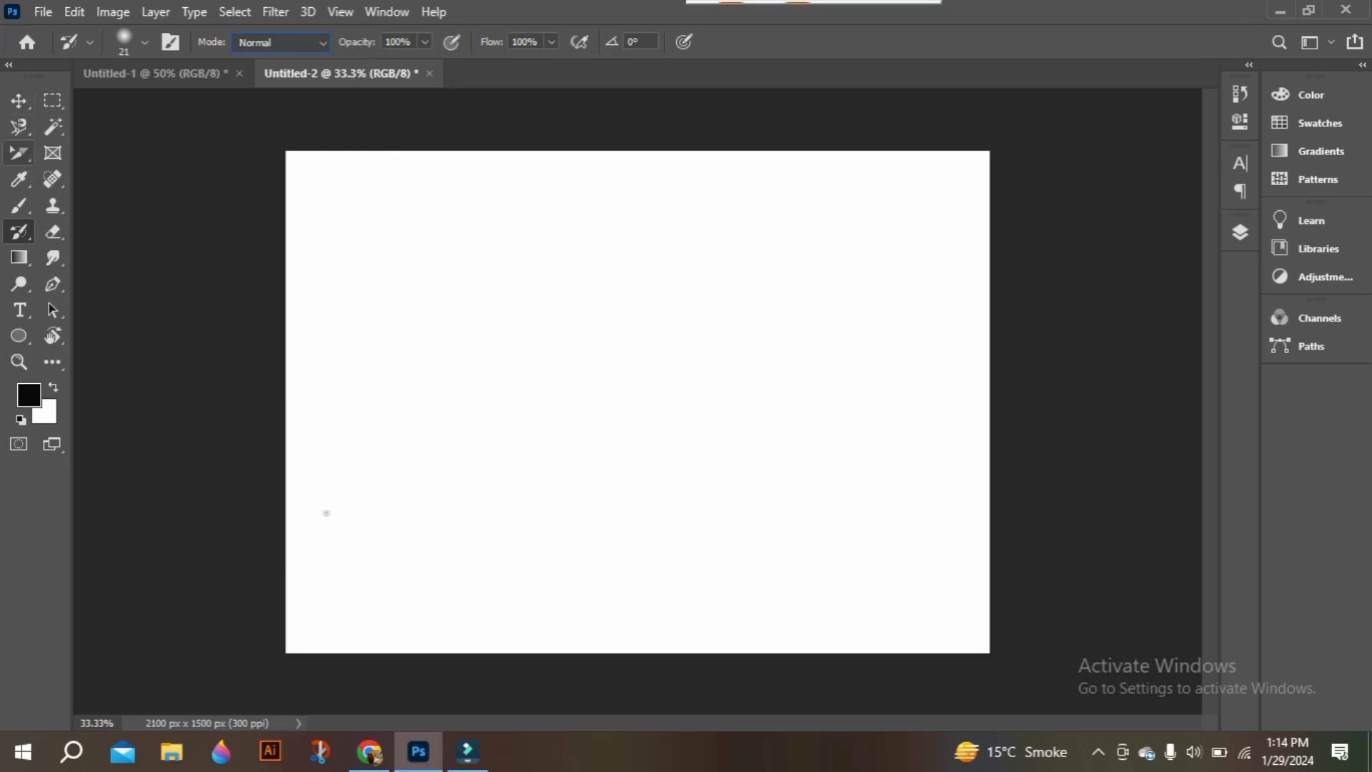
Copy the PNGWing goldfish image from the browser's fish png search and paste it into the Untitled-2 document in Photoshop.
left_click(369, 753)
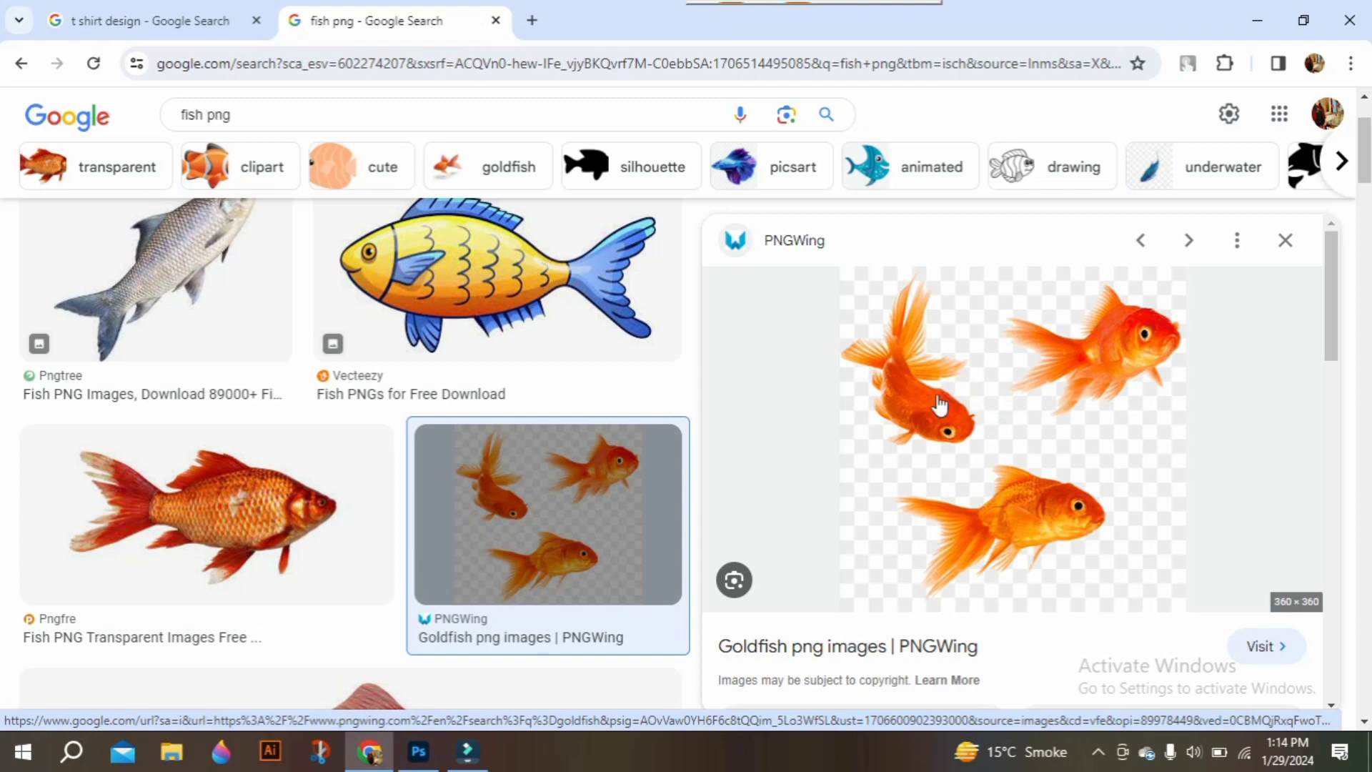
right_click(978, 358)
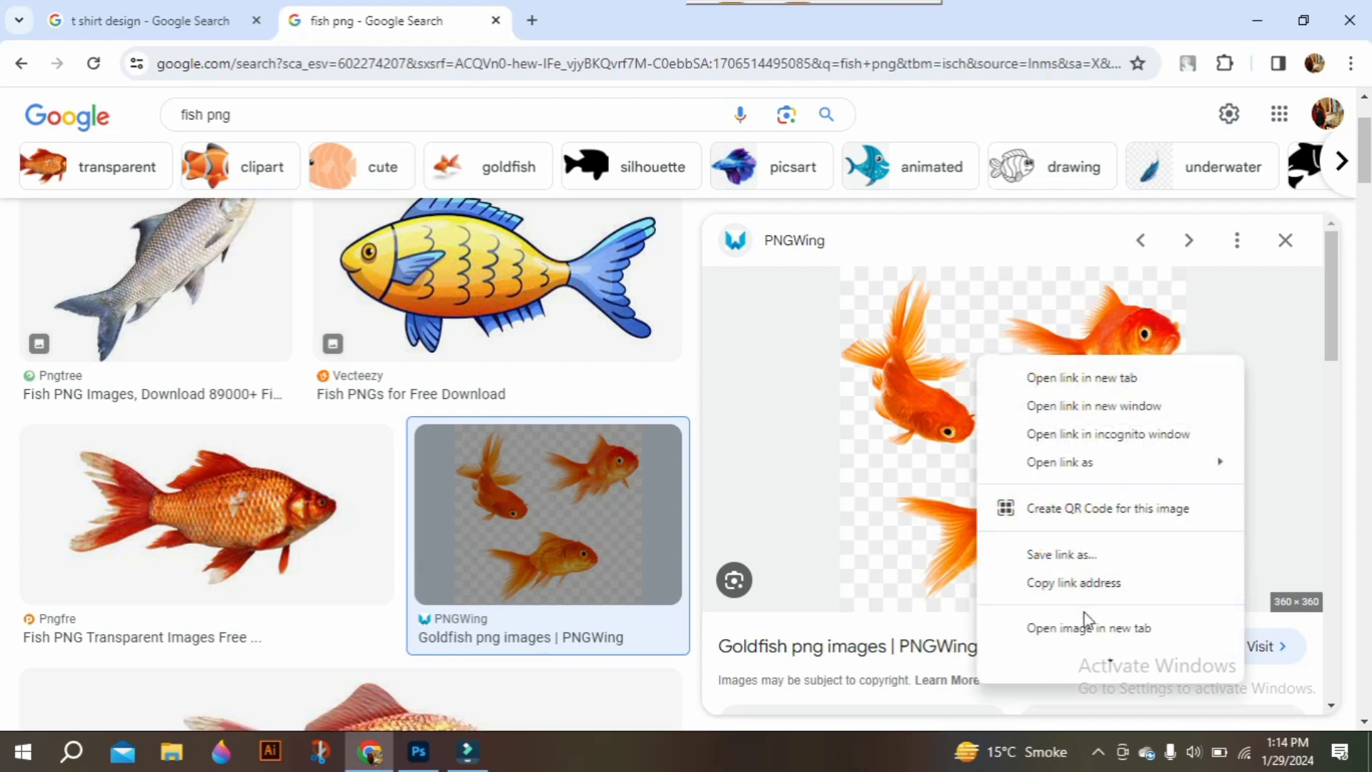
scroll(1076, 621, "down", 2)
left_click(1075, 634)
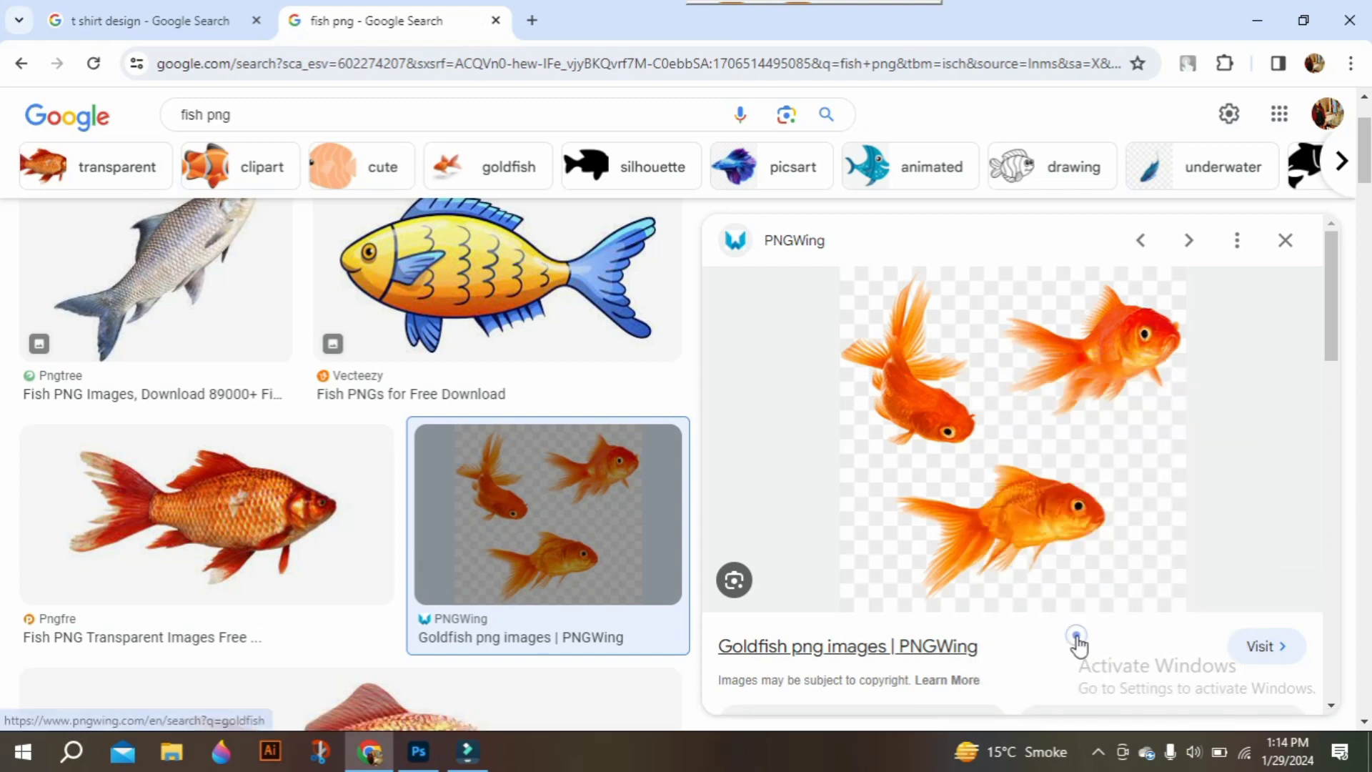
left_click(419, 751)
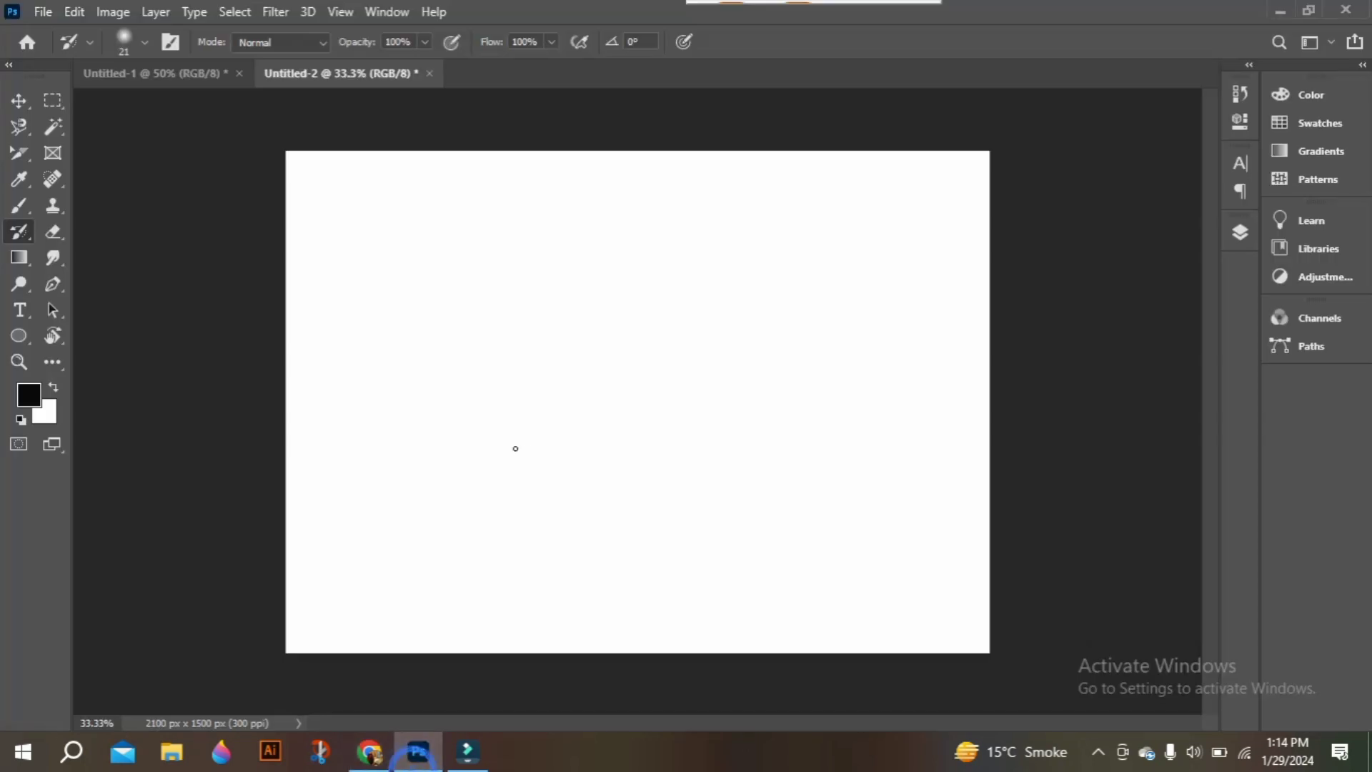
key("ctrl+v")
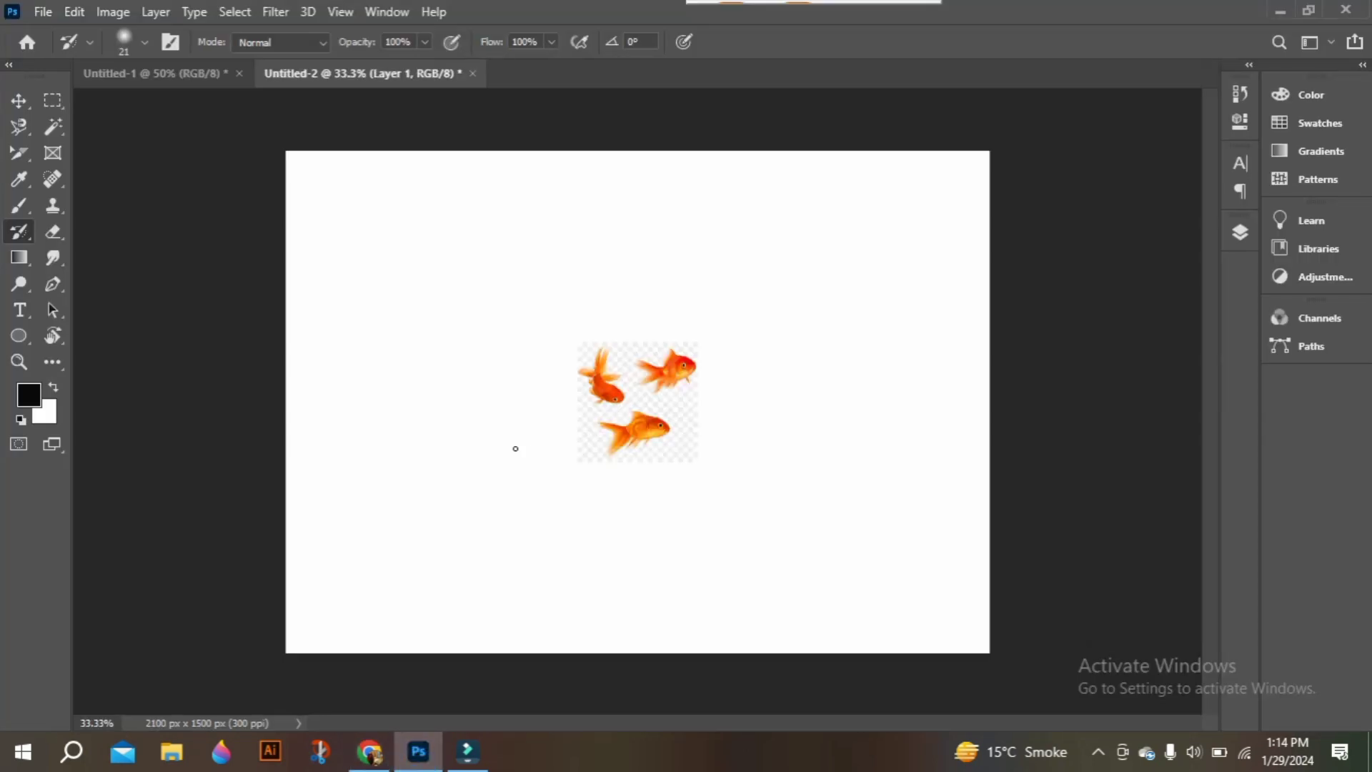
Scale the pasted goldfish image to 237.92% and move it toward the canvas's upper-left corner.
left_click(19, 100)
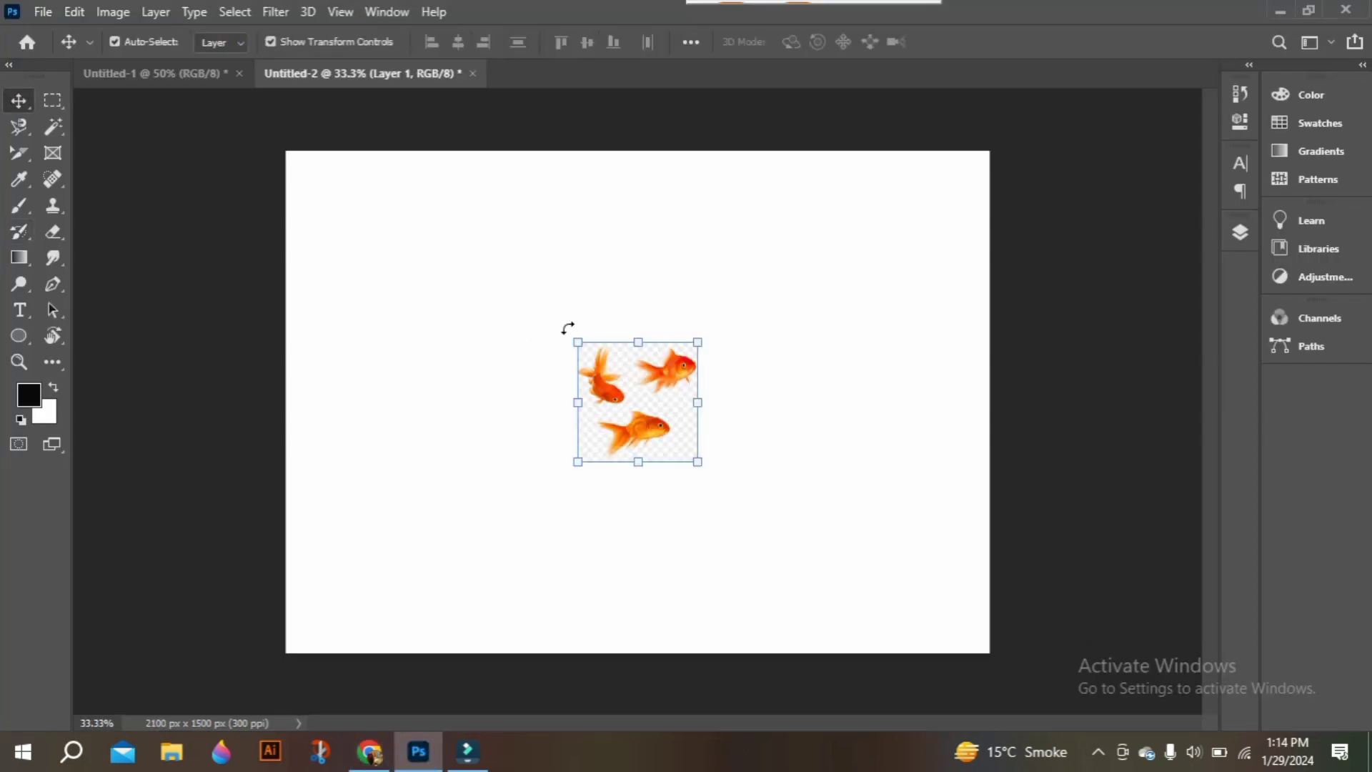
left_click_drag(578, 340, 371, 205)
left_click_drag(584, 317, 537, 356)
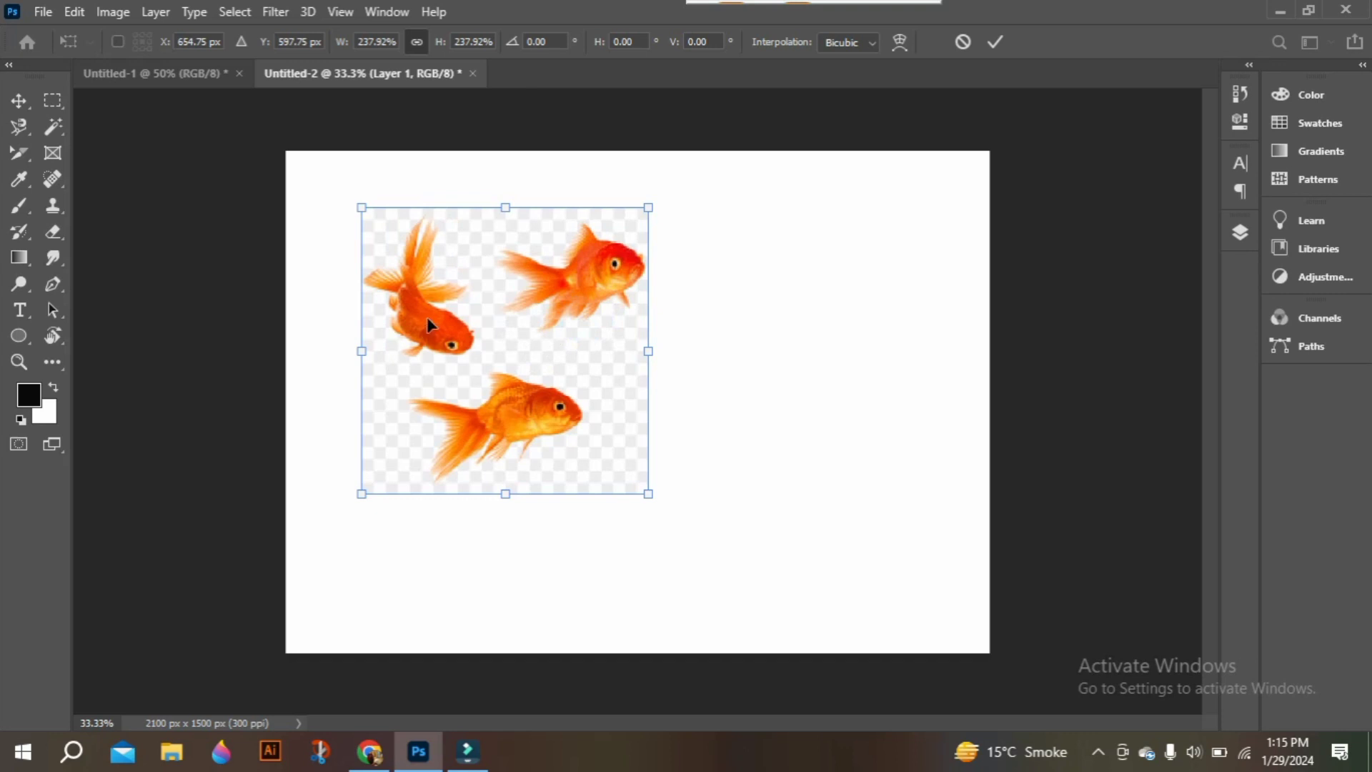
left_click_drag(427, 325, 436, 292)
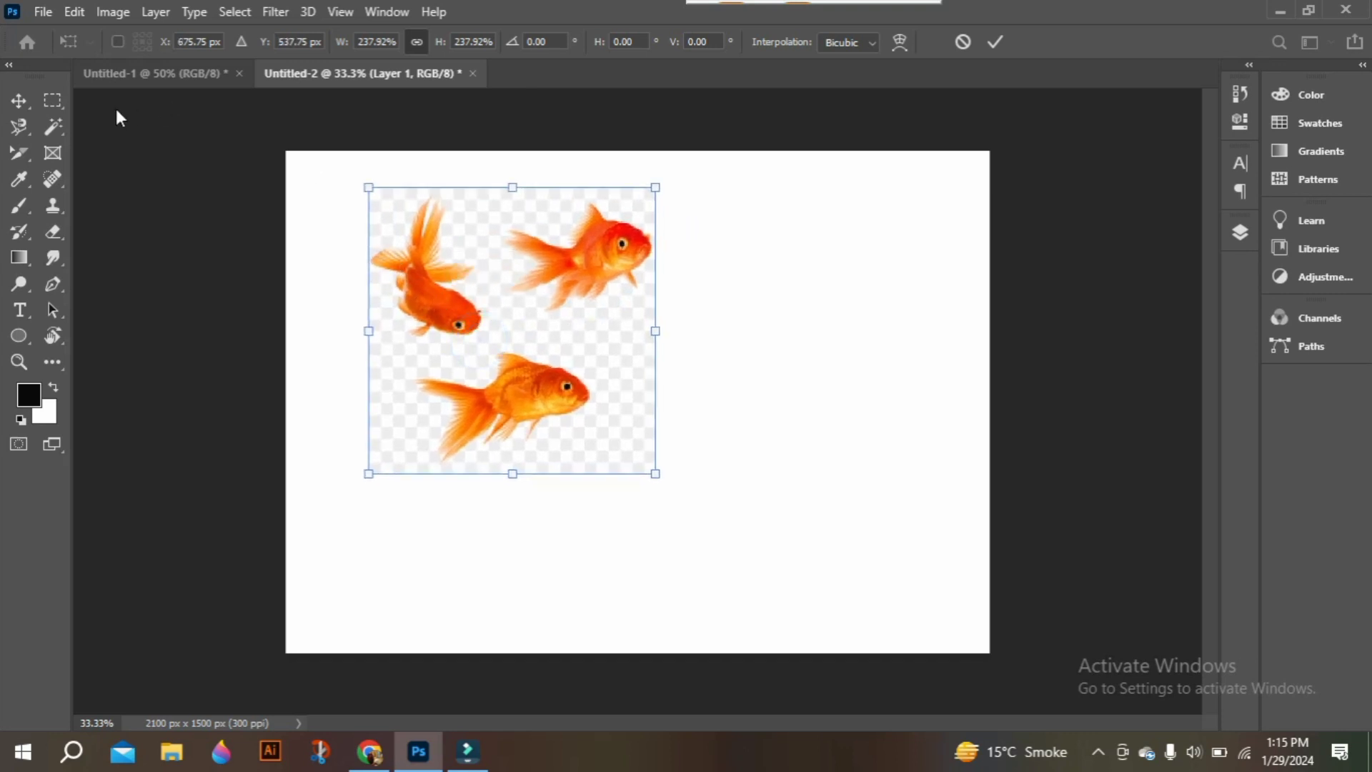
Commit the transform and select the three goldfish with the Magic Wand tool's Select Subject command.
left_click(53, 129)
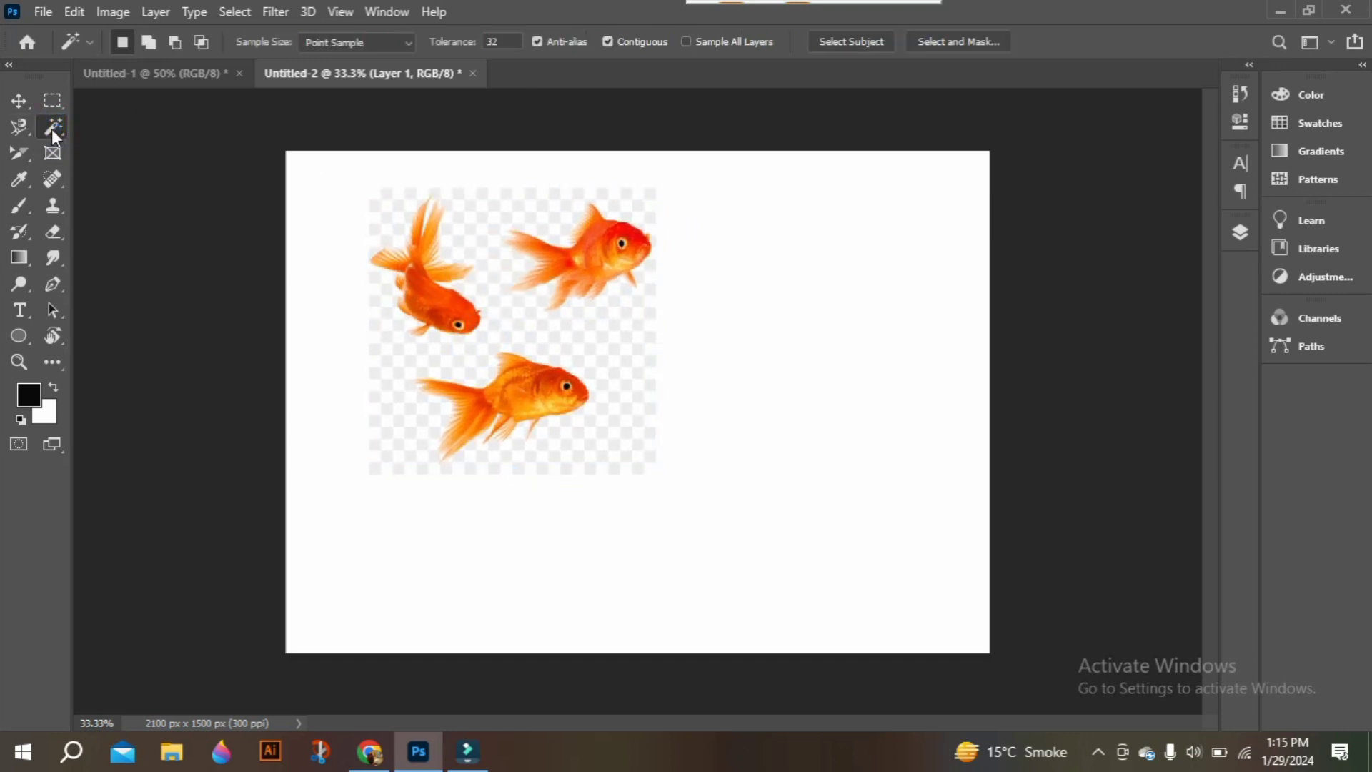
right_click(52, 129)
left_click(140, 174)
left_click(833, 43)
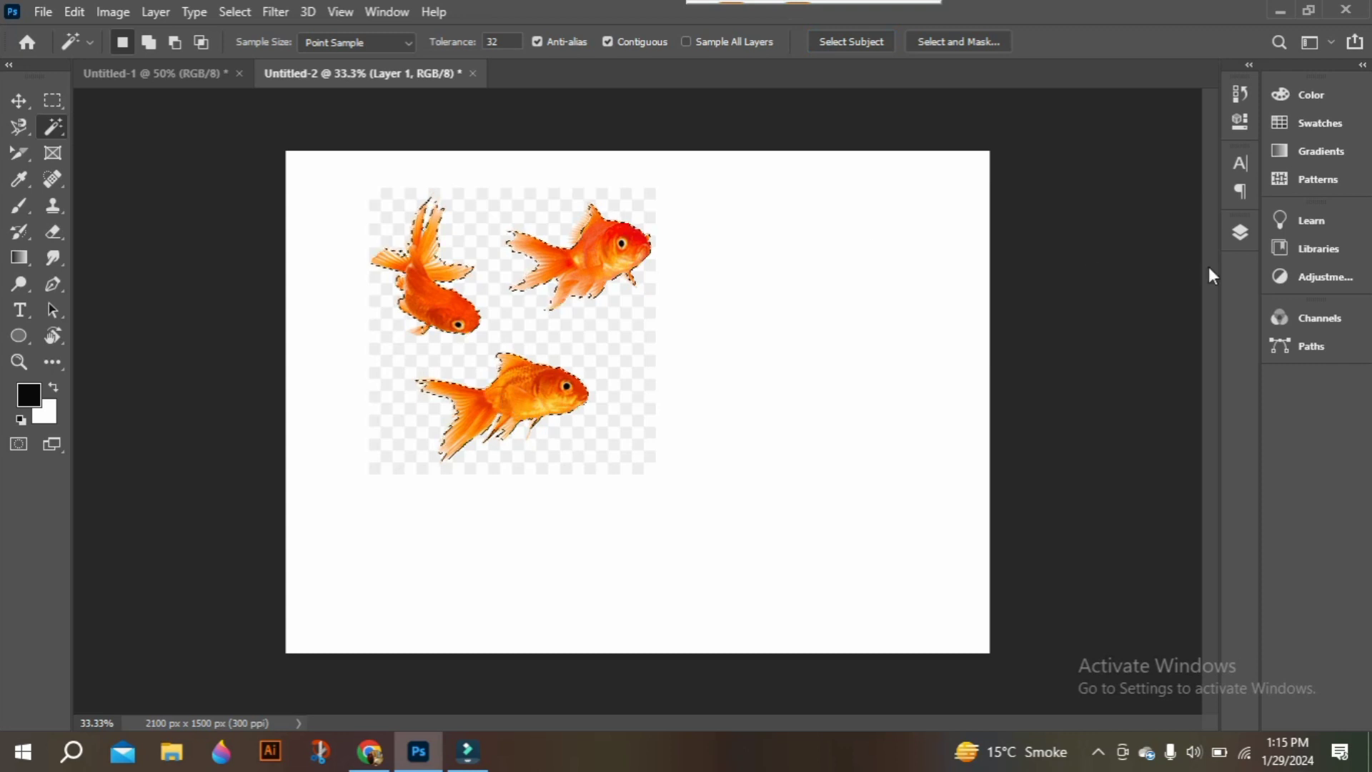
Cut the three goldfish onto their own layer and delete the leftover Layer 1 with the checkered background.
left_click(1238, 235)
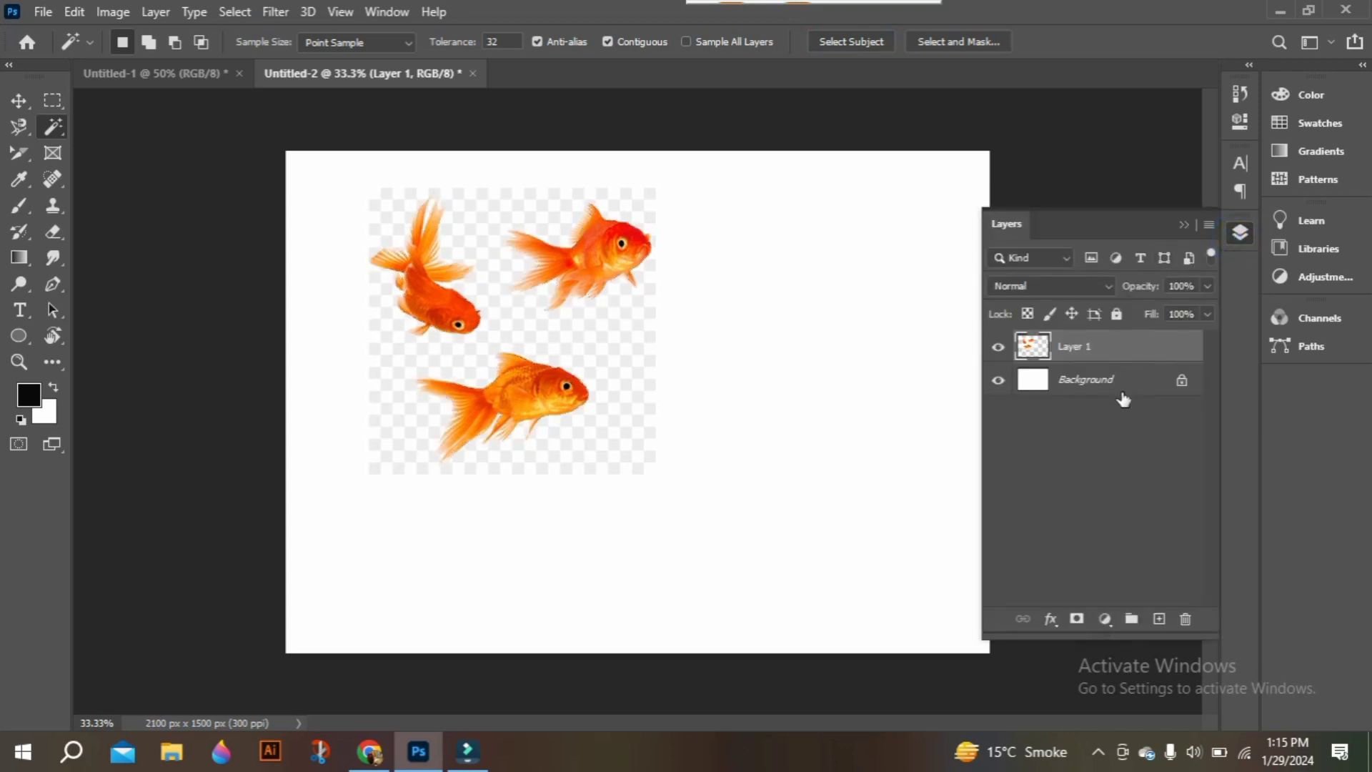
key("Delete")
key("ctrl+v")
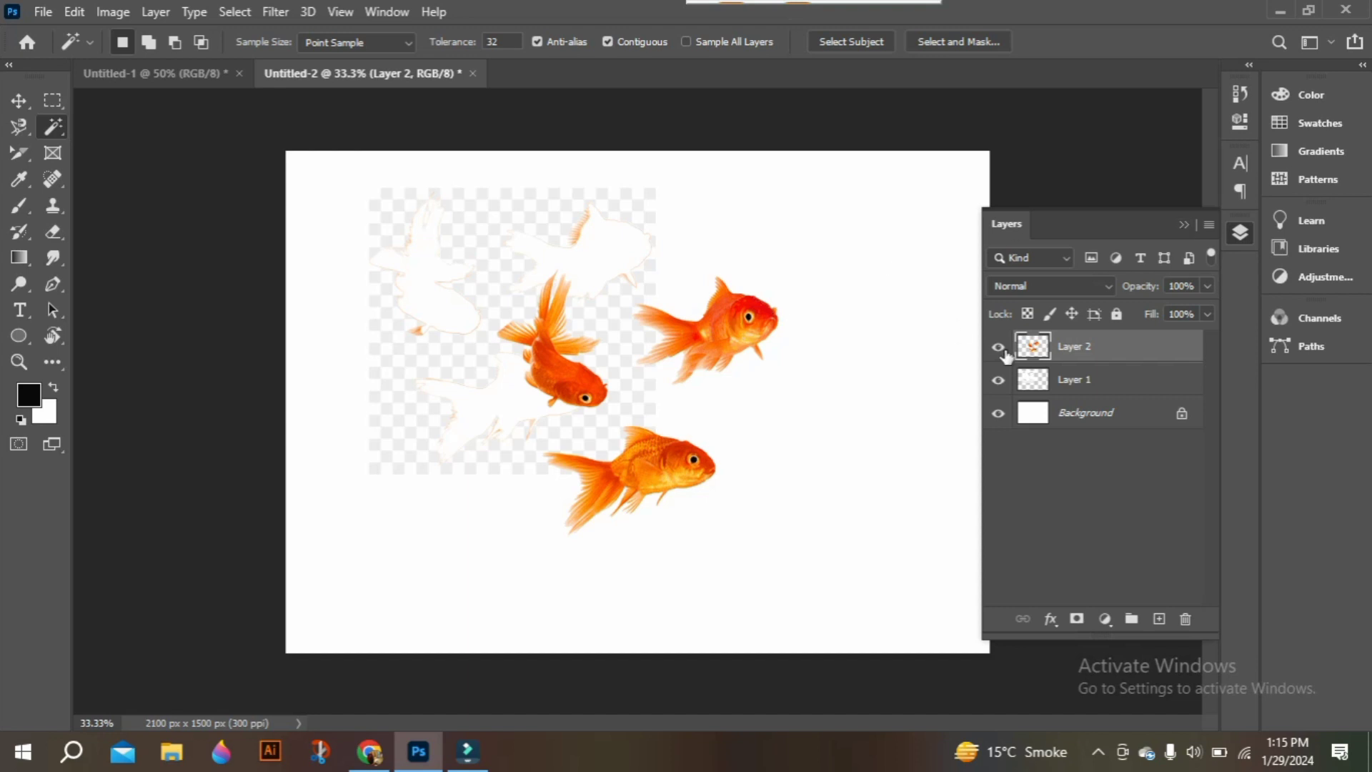
left_click(1063, 383)
key("Delete")
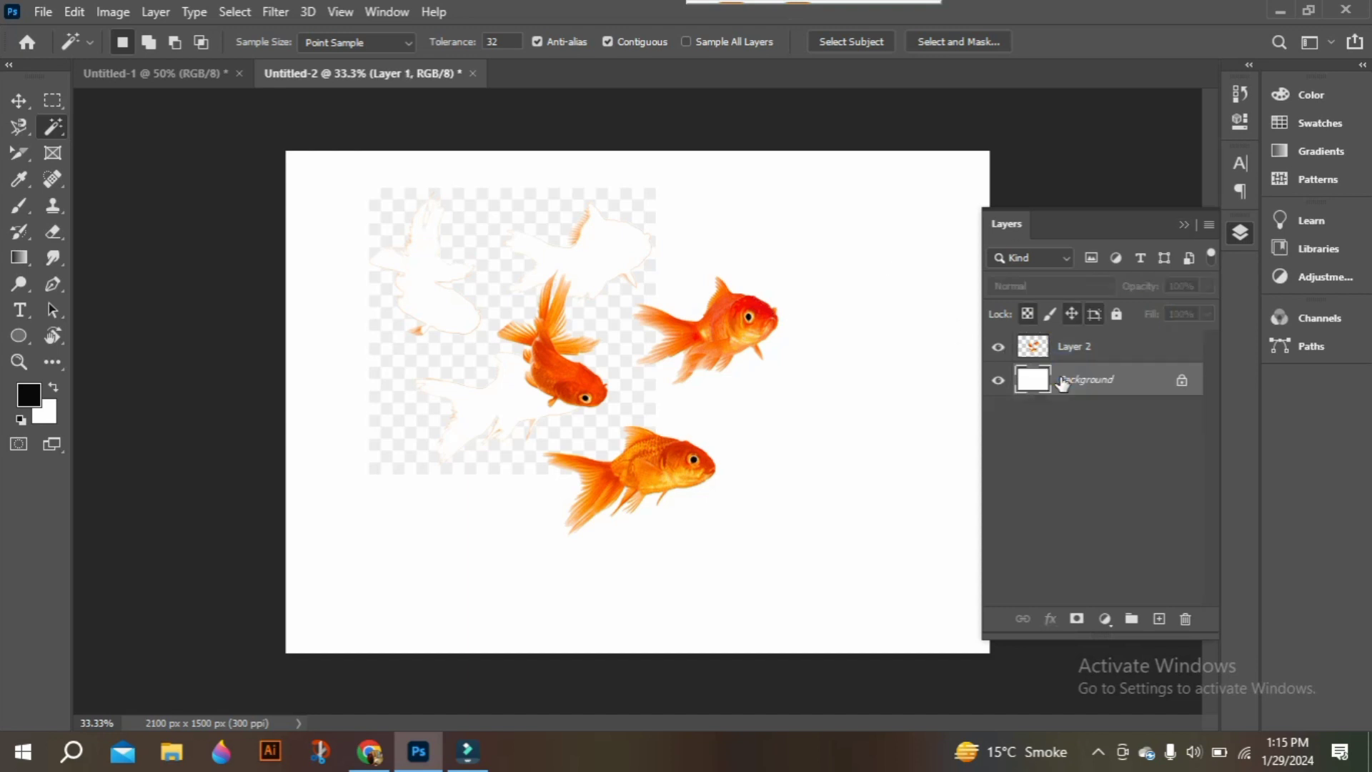
Activate the History Brush and set its brush size to 180 px.
left_click(19, 232)
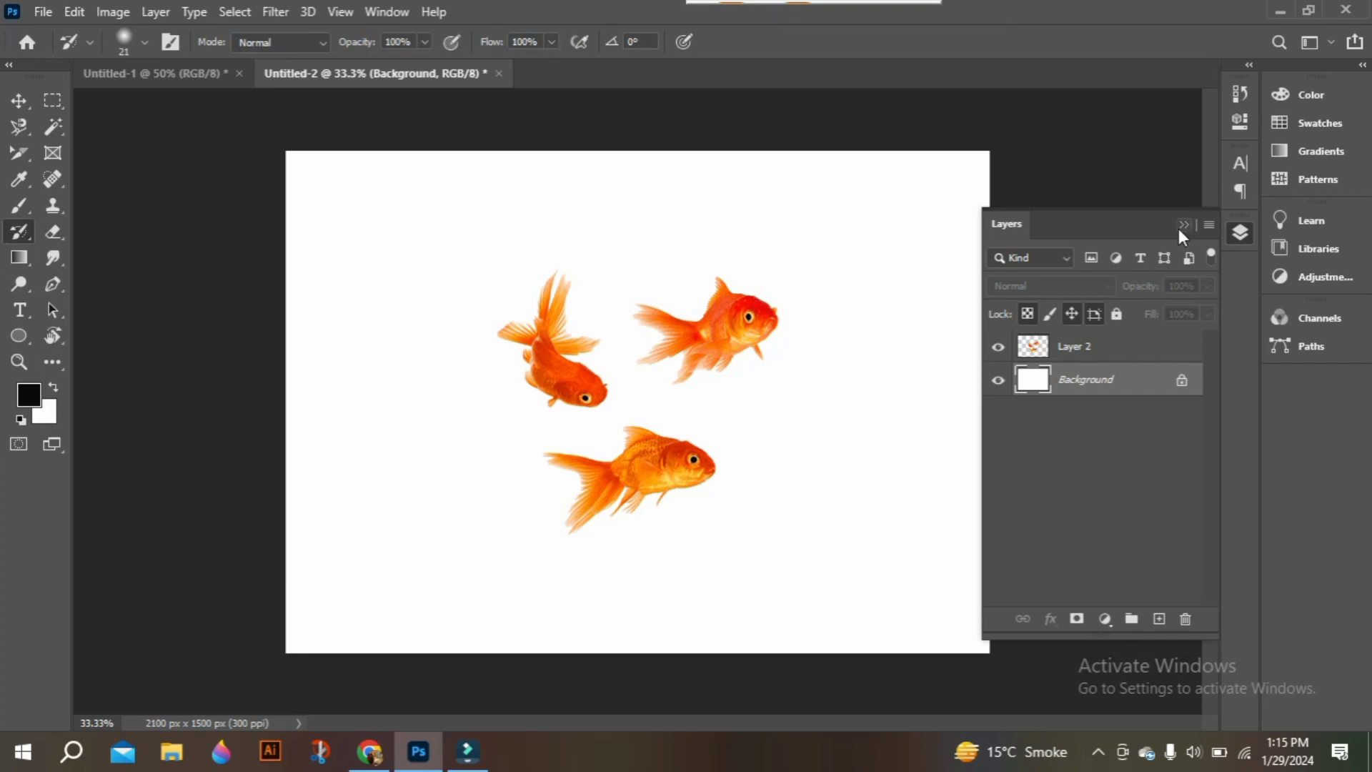
left_click(1180, 226)
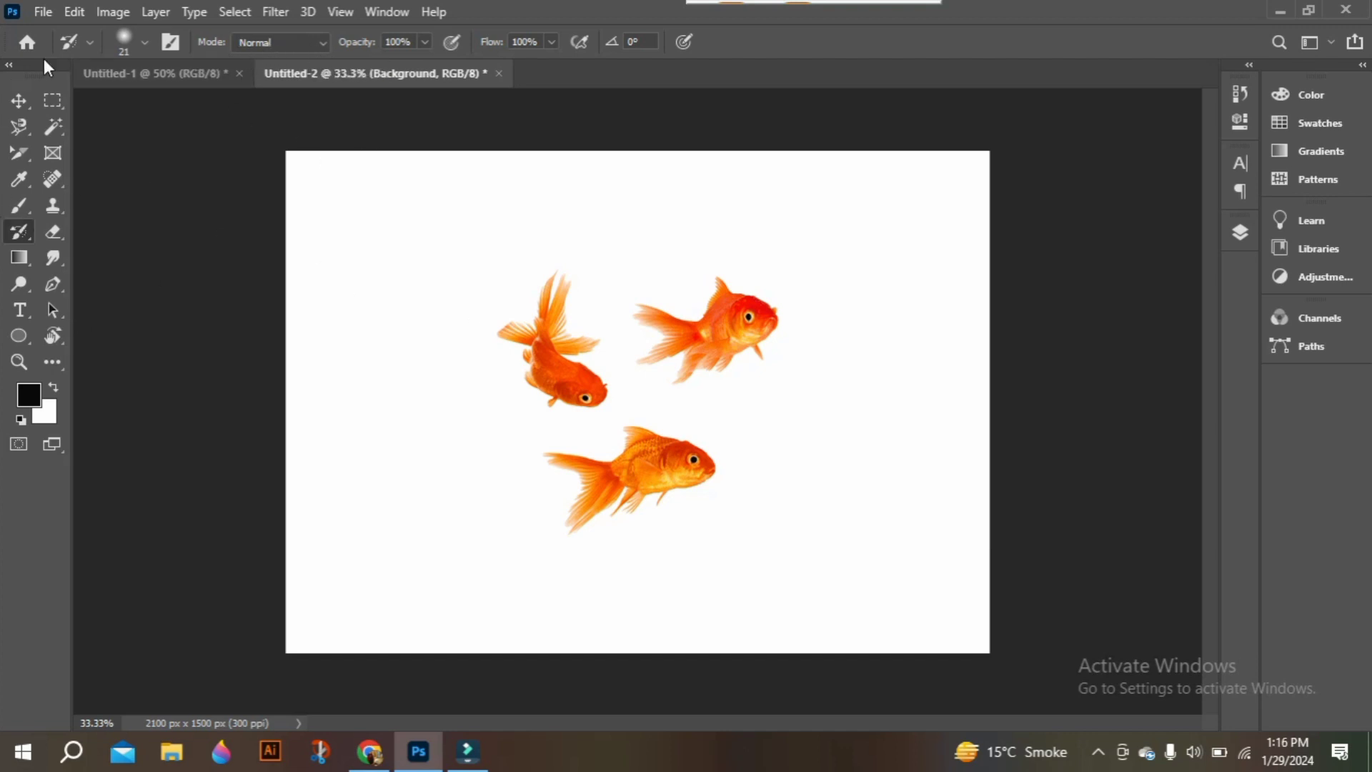
left_click(140, 43)
left_click_drag(126, 100, 202, 104)
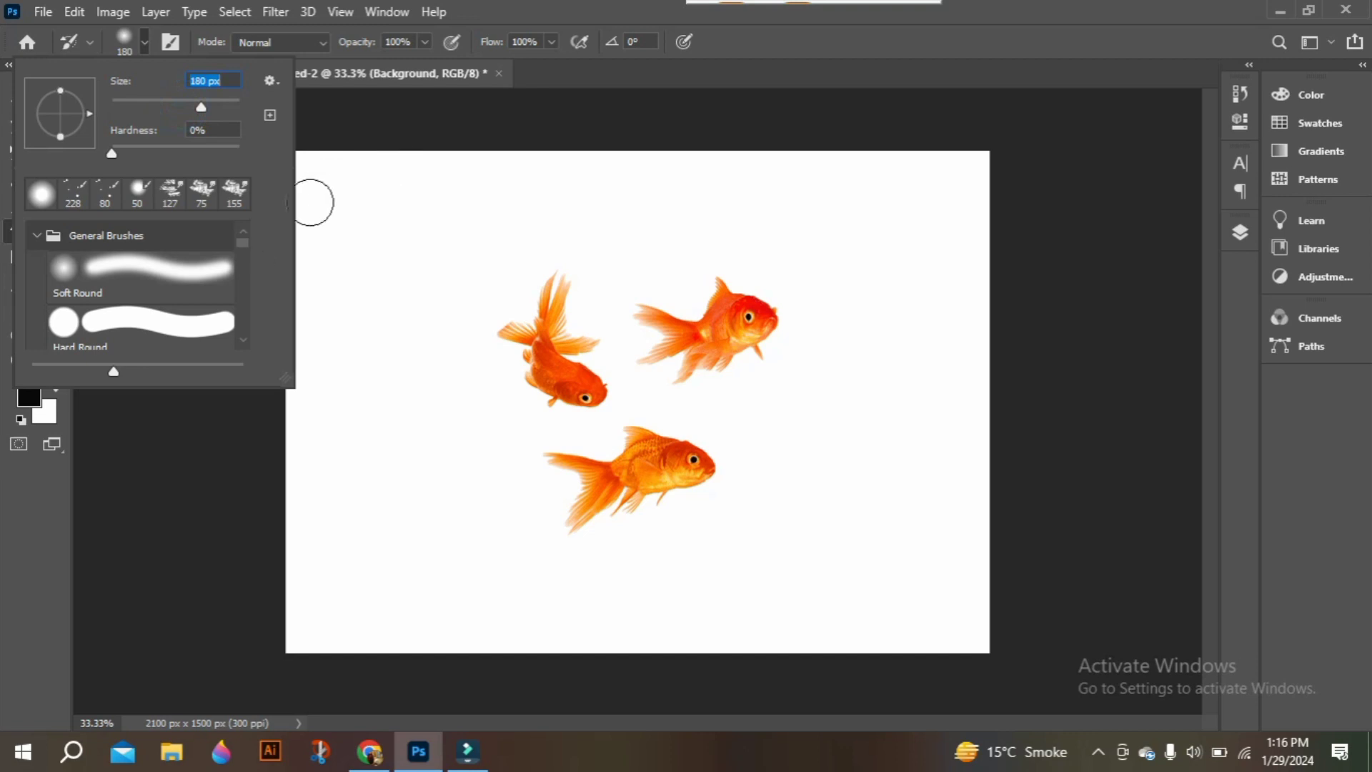
Change the foreground colour to bright blue, hex 23b1f3.
left_click(30, 400)
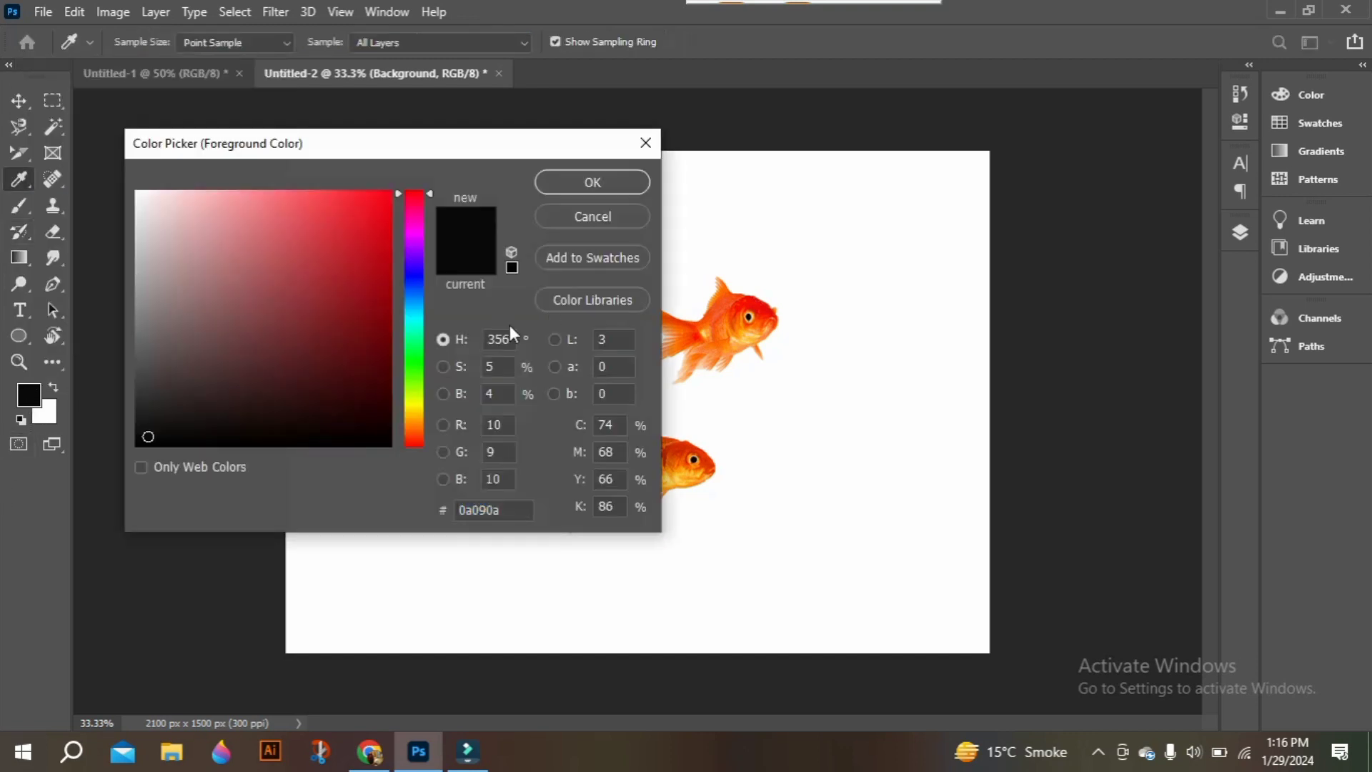
left_click_drag(417, 315, 417, 305)
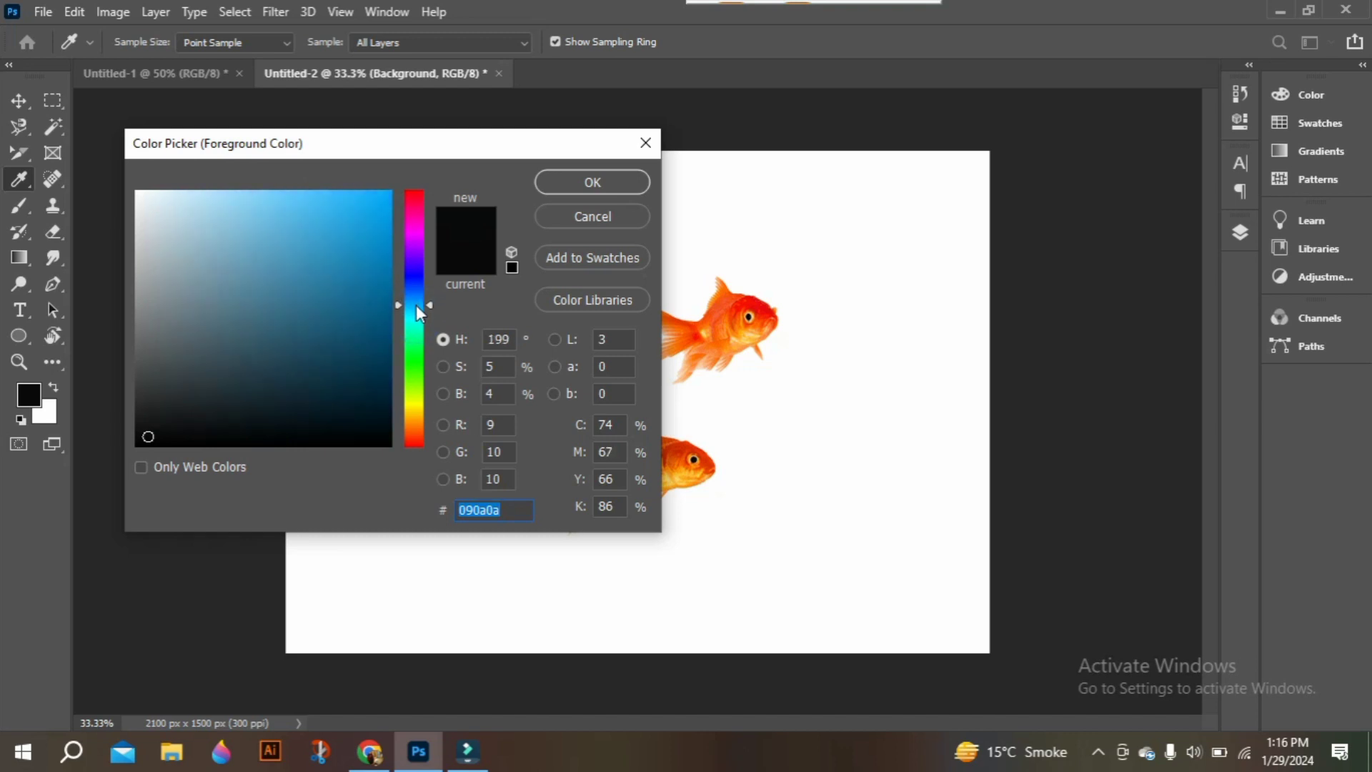
left_click(253, 203)
mouse_move(253, 203)
left_mouse_down()
mouse_move(285, 230)
mouse_move(354, 202)
left_mouse_up()
left_click(620, 182)
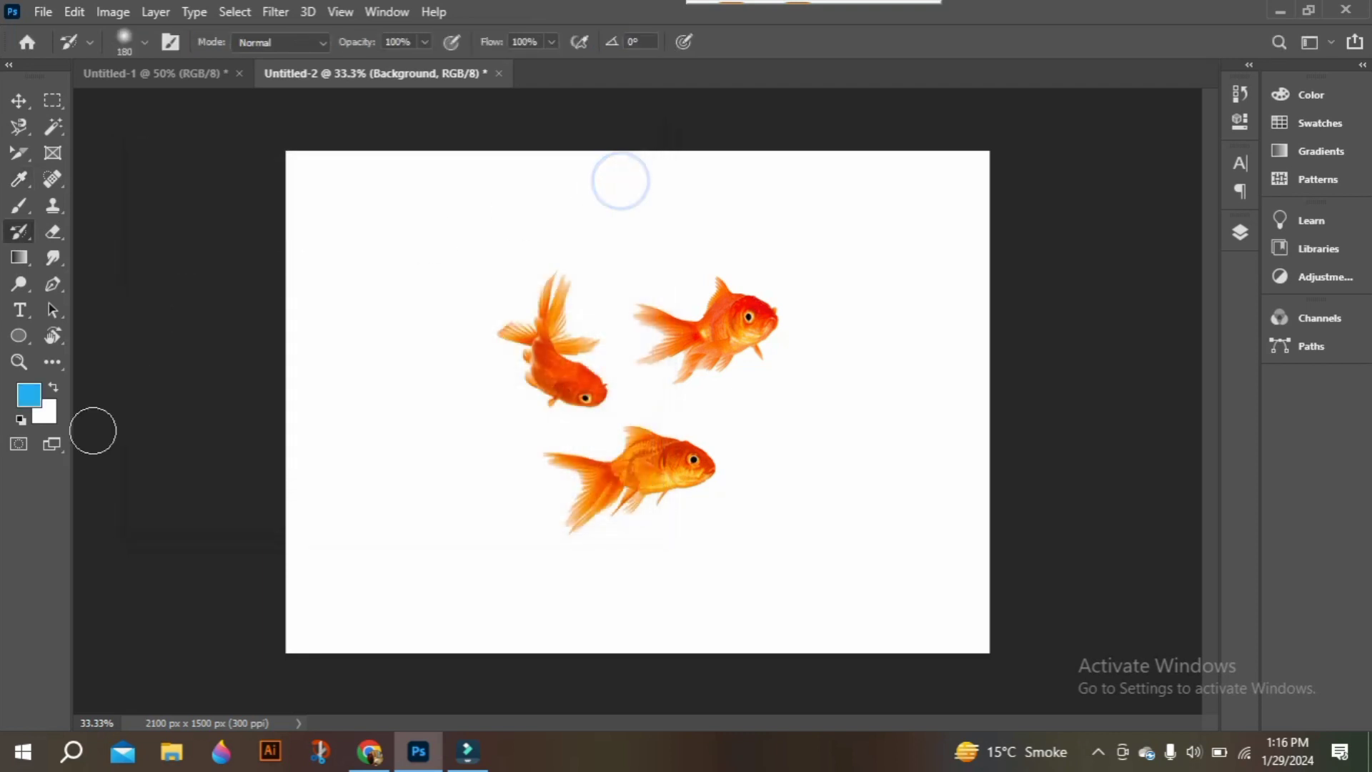
Try the History Brush on the Background, switch to Layer 2 and brush across the tail of the upper-left goldfish.
mouse_move(466, 199)
left_mouse_down()
mouse_move(403, 232)
mouse_move(451, 223)
mouse_move(374, 215)
mouse_move(462, 214)
mouse_move(582, 482)
left_mouse_up()
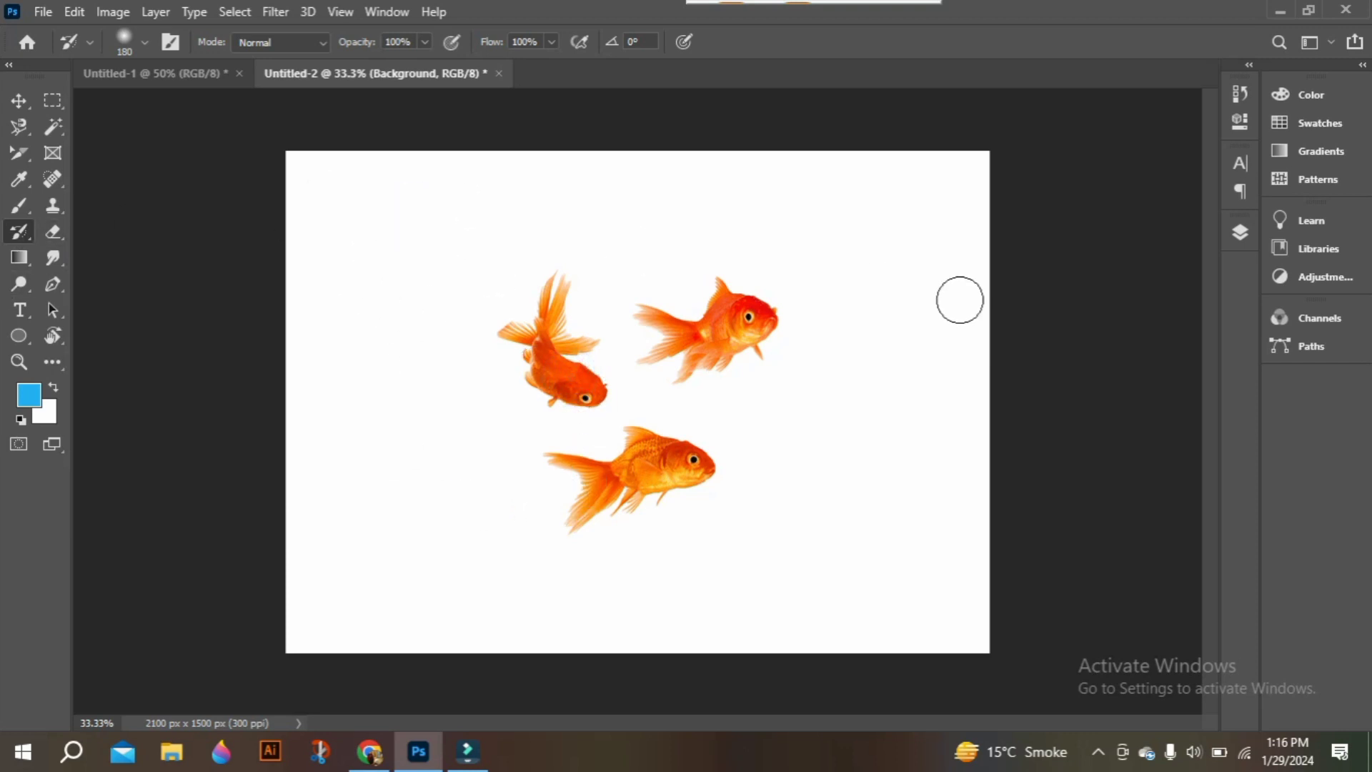
left_click(1240, 235)
left_click(1071, 348)
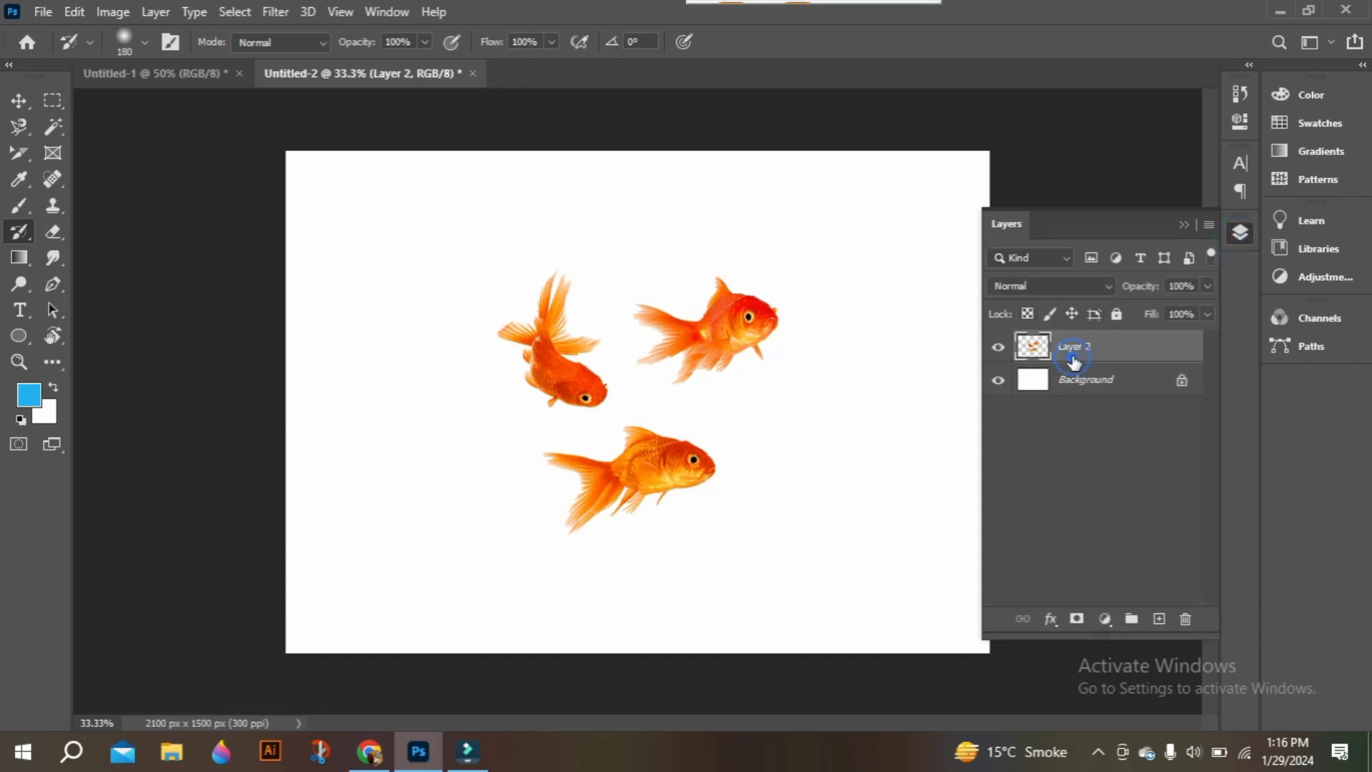
left_click(1239, 232)
left_click_drag(342, 242, 600, 237)
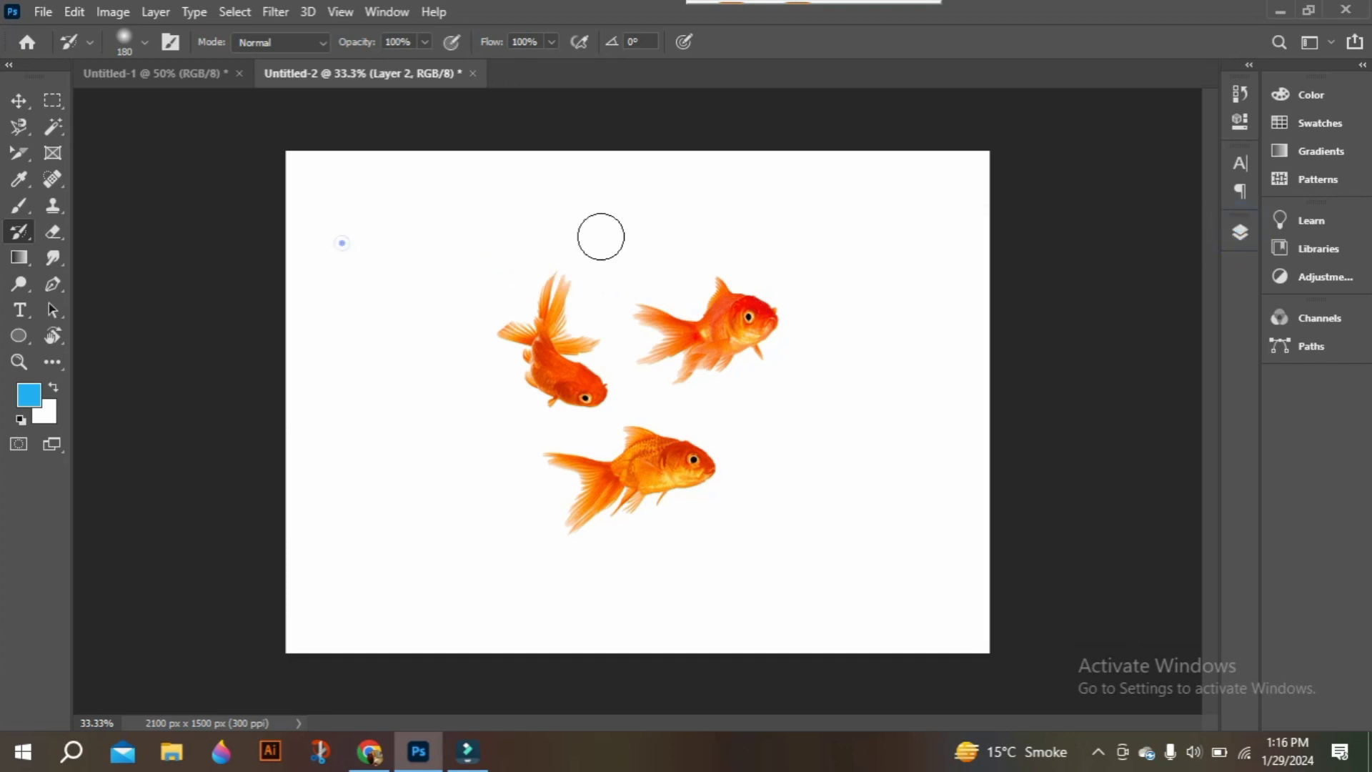
left_click_drag(401, 318, 606, 314)
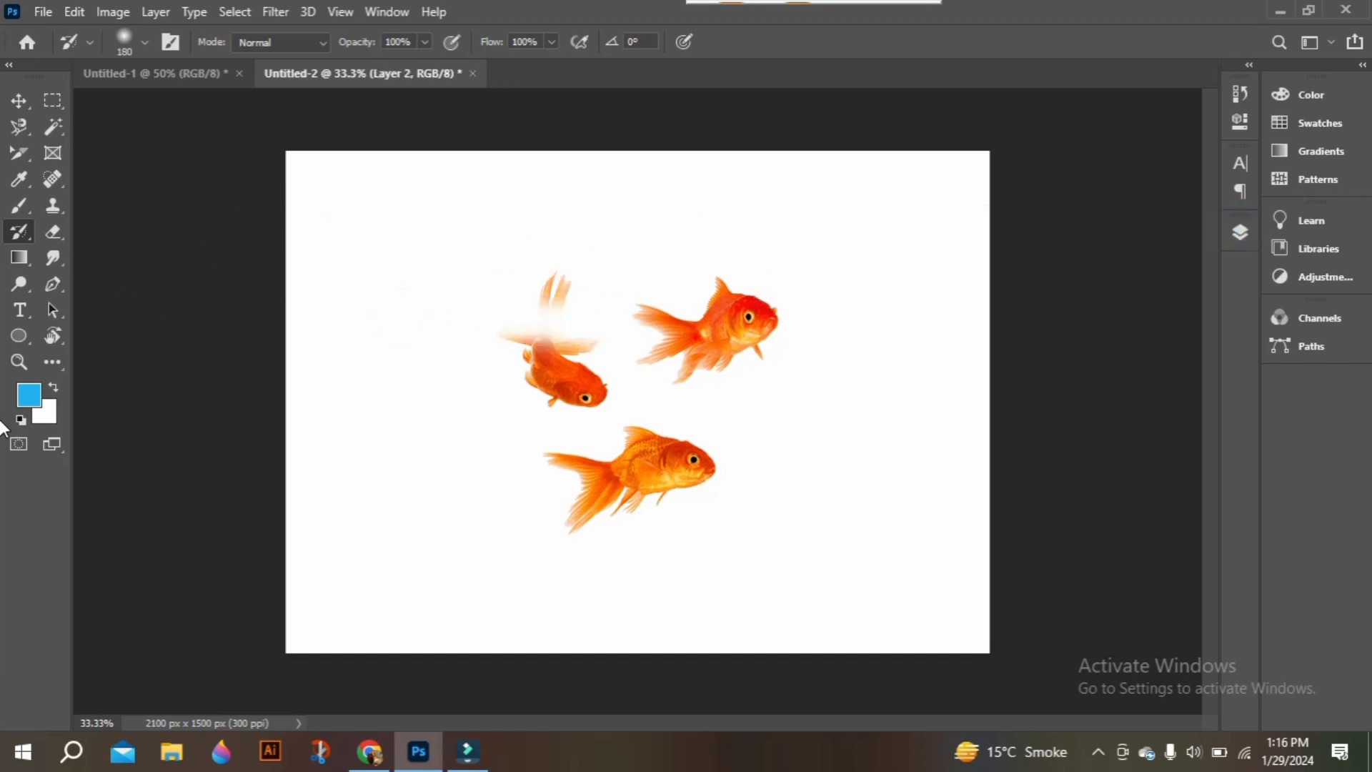
Try filling Layer 2 with the blue foreground colour and undo the fill.
left_click(29, 394)
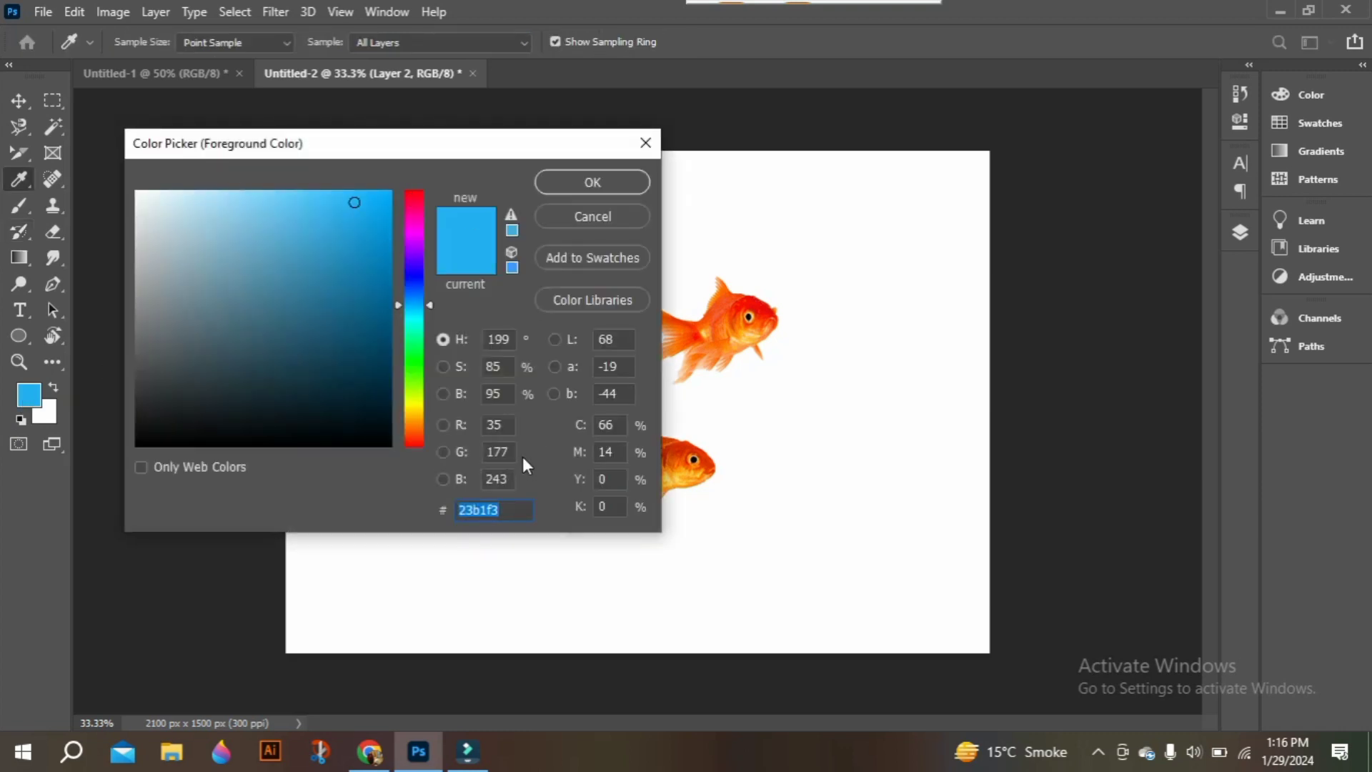
left_click(590, 183)
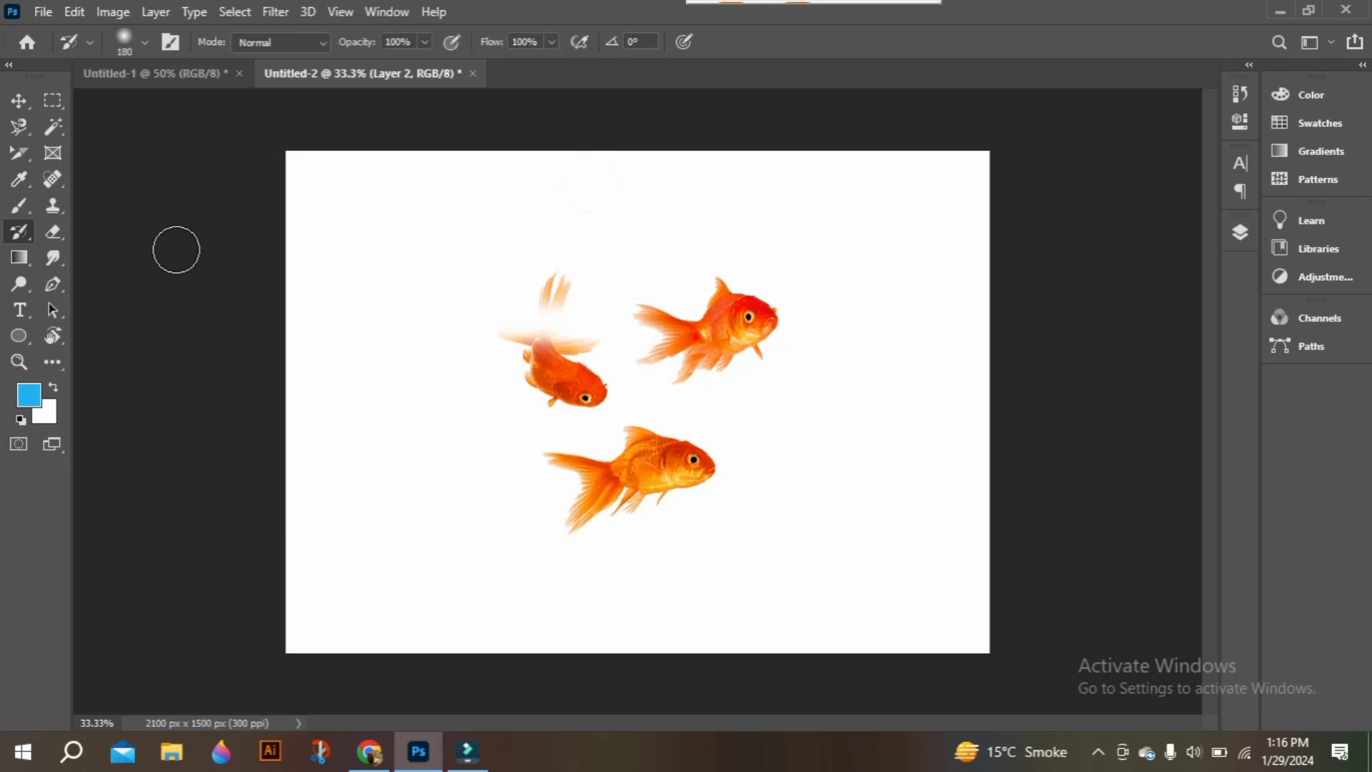
key("alt+BackSpace")
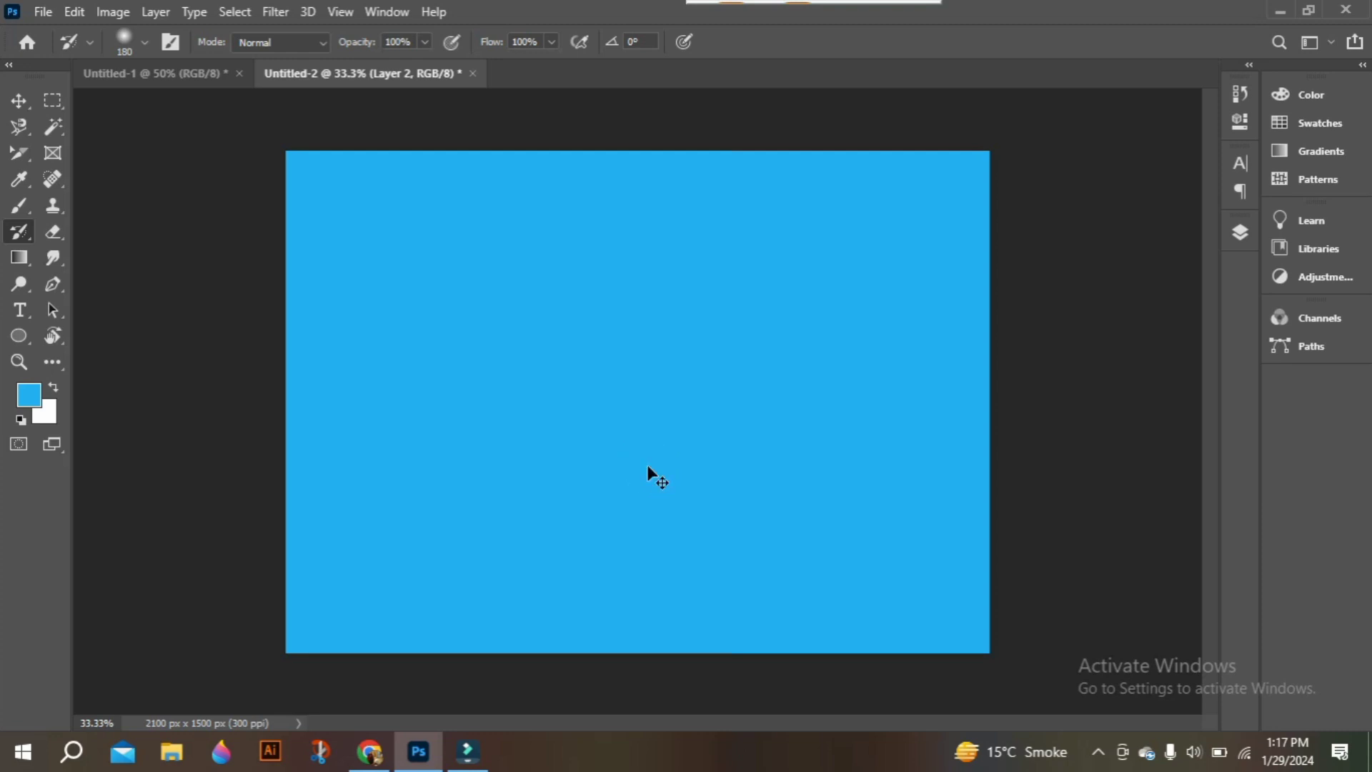
key("ctrl+z")
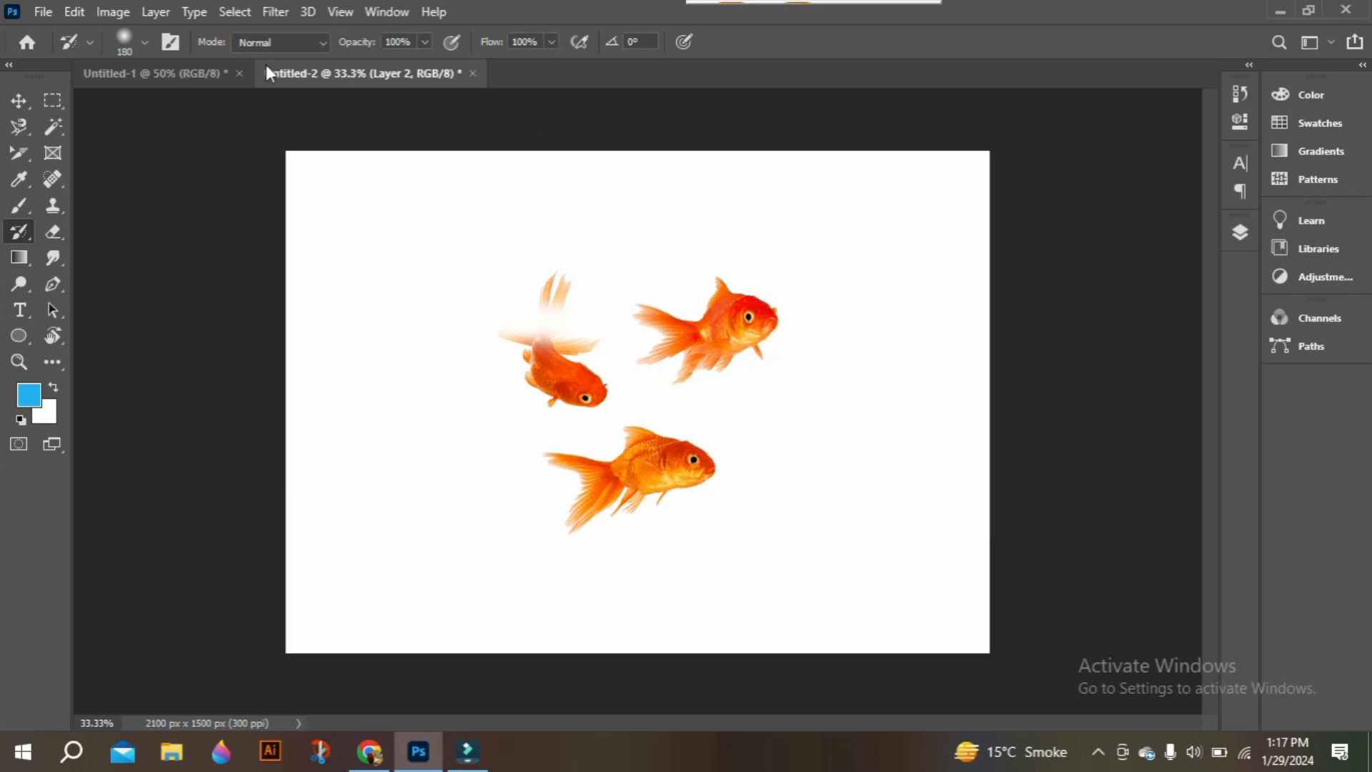
Set the History Brush's blending mode to Behind and keep the blue foreground colour.
left_click(323, 43)
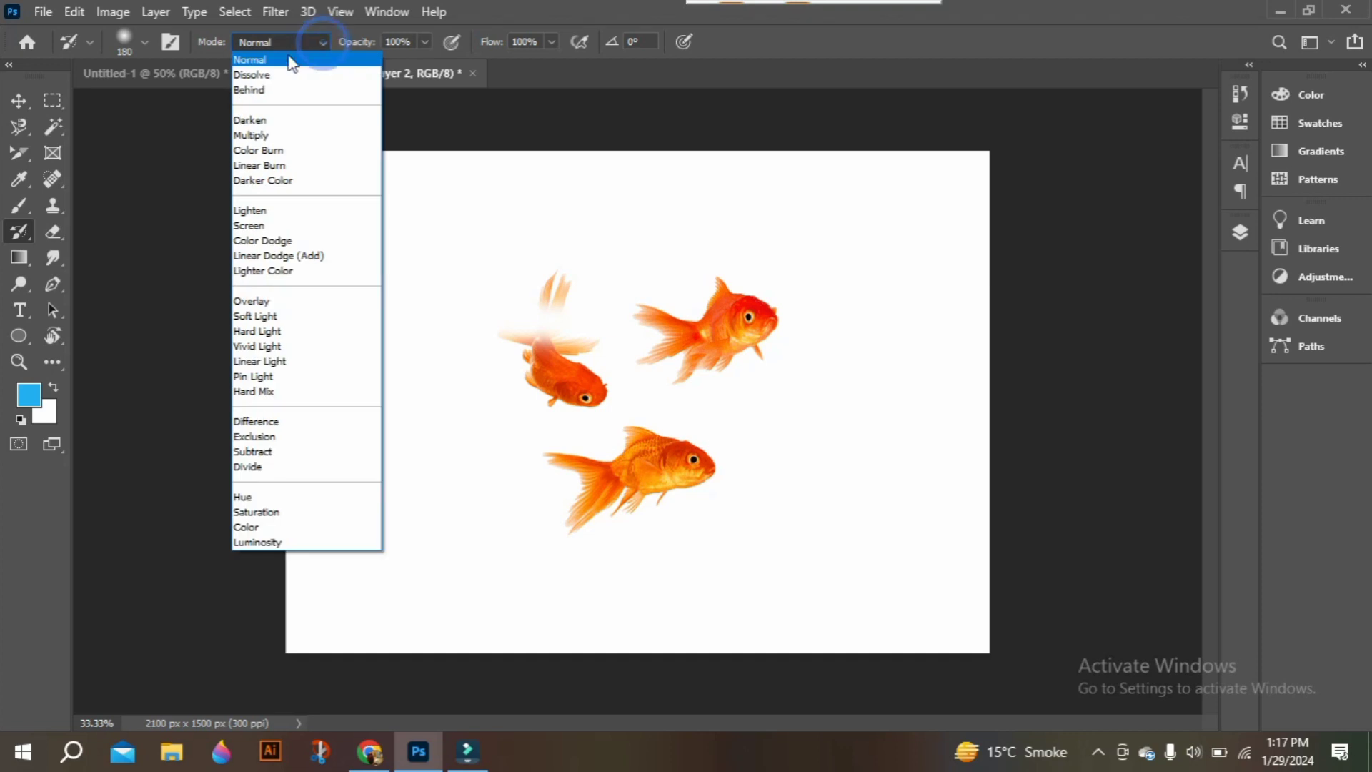
left_click(294, 89)
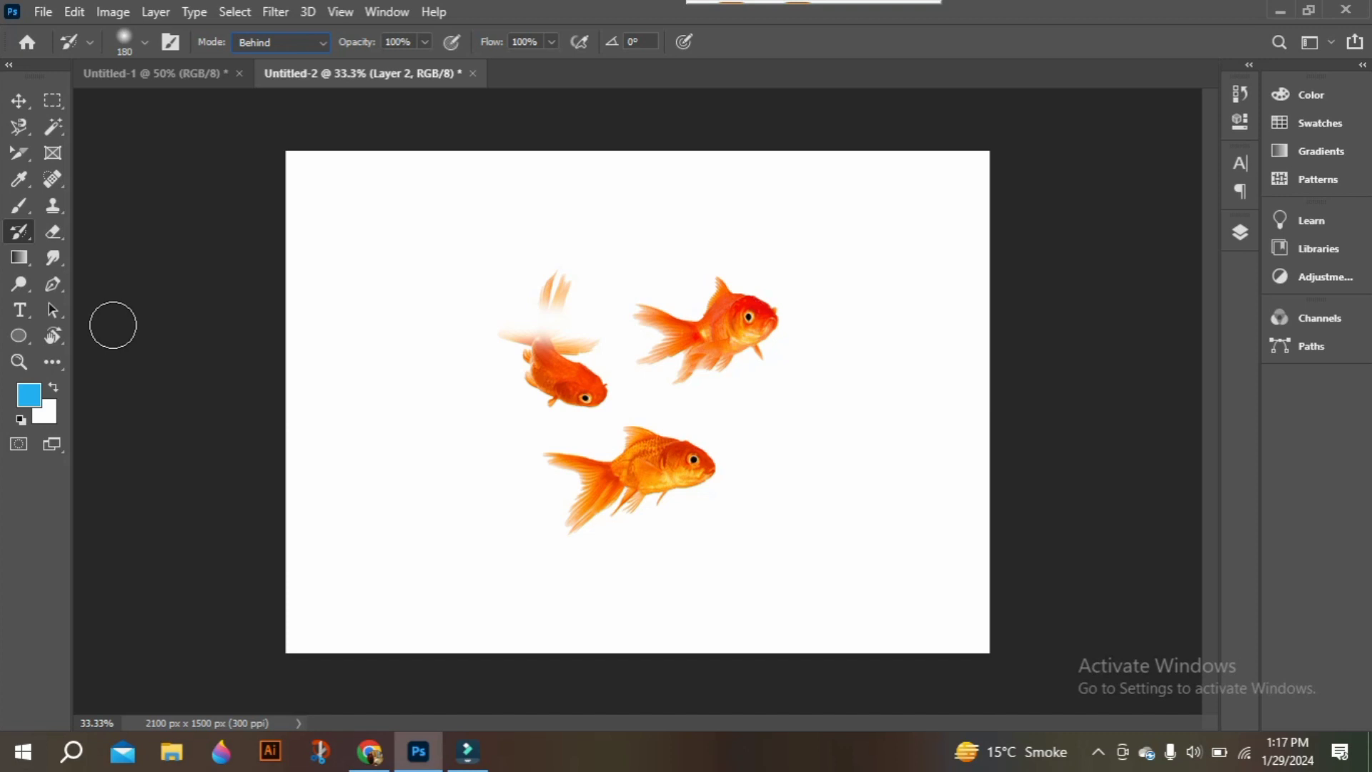
left_click(32, 400)
left_click(592, 183)
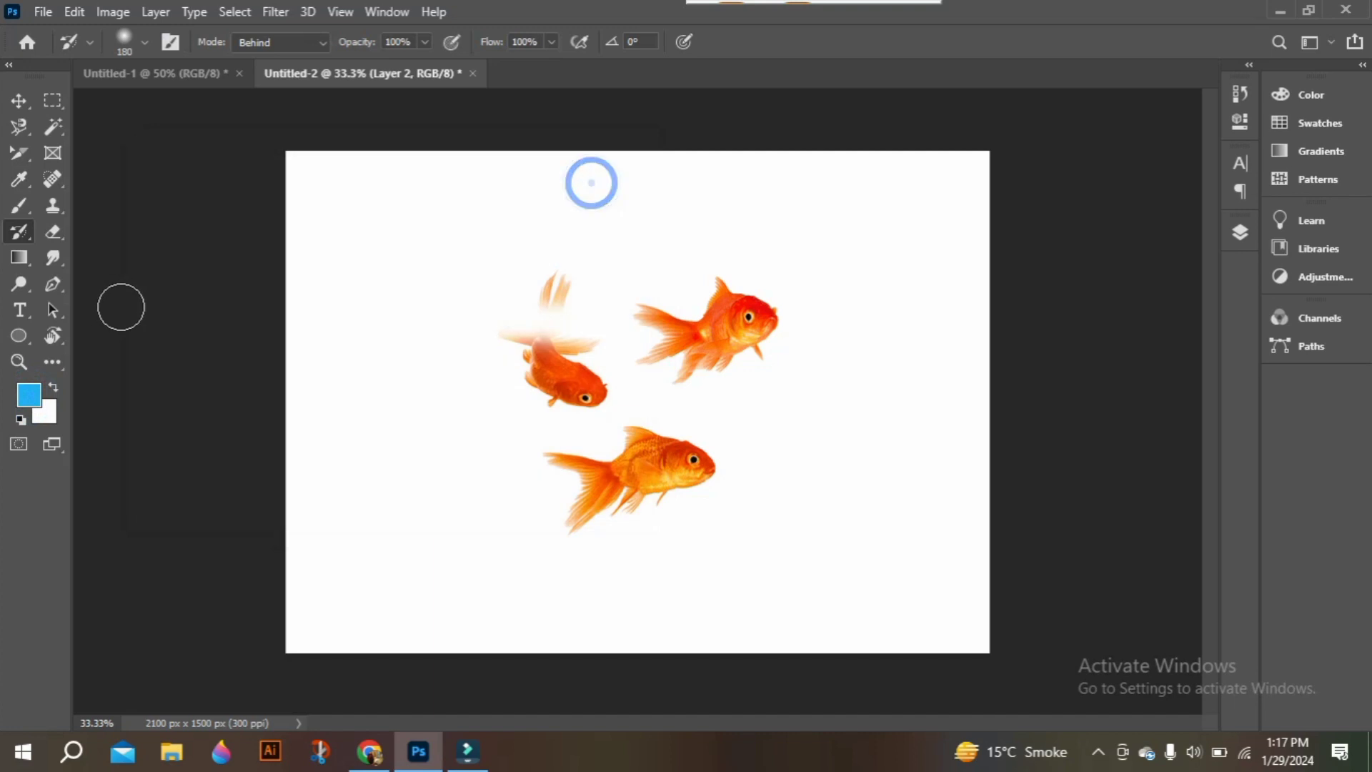
Repeat the blue fill on the goldfish layer in Behind mode, undo it and recheck the foreground colour.
key("alt+BackSpace")
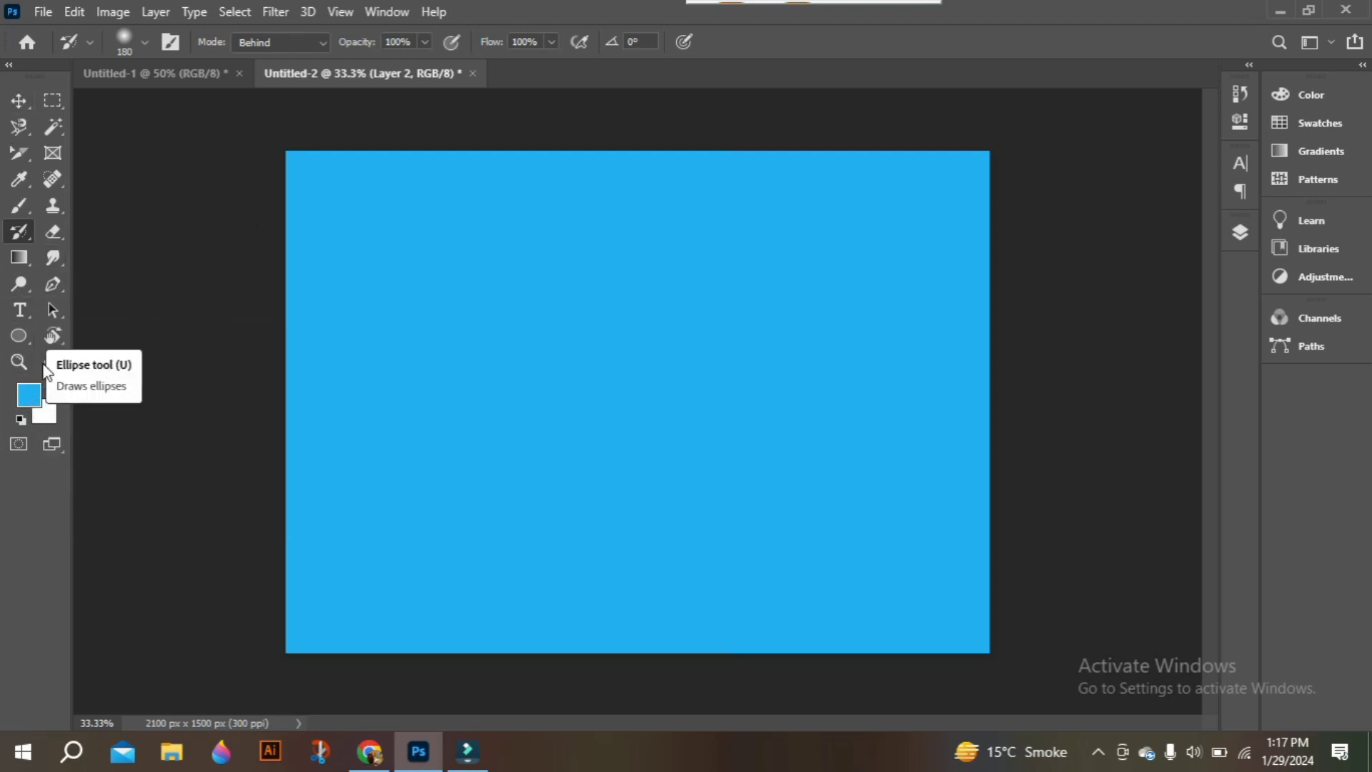
key("ctrl+z")
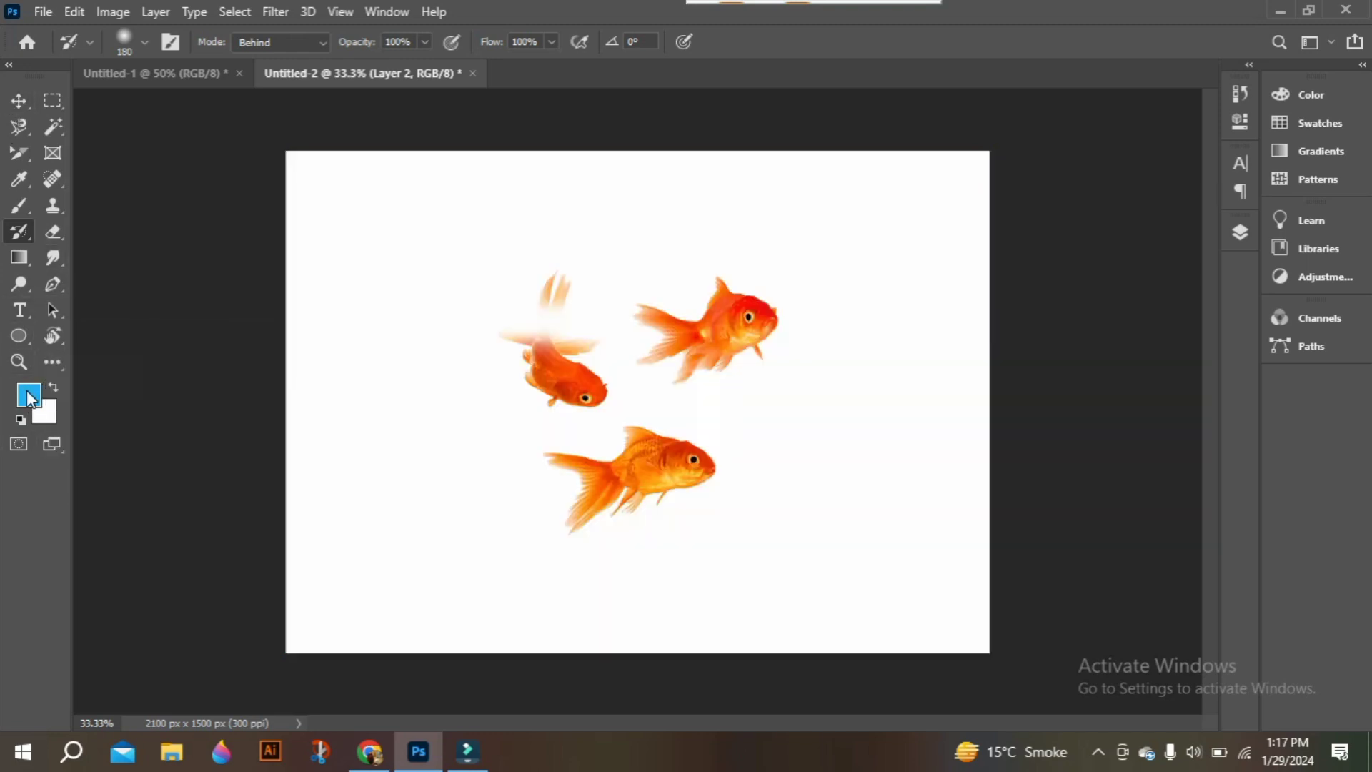
left_click(28, 394)
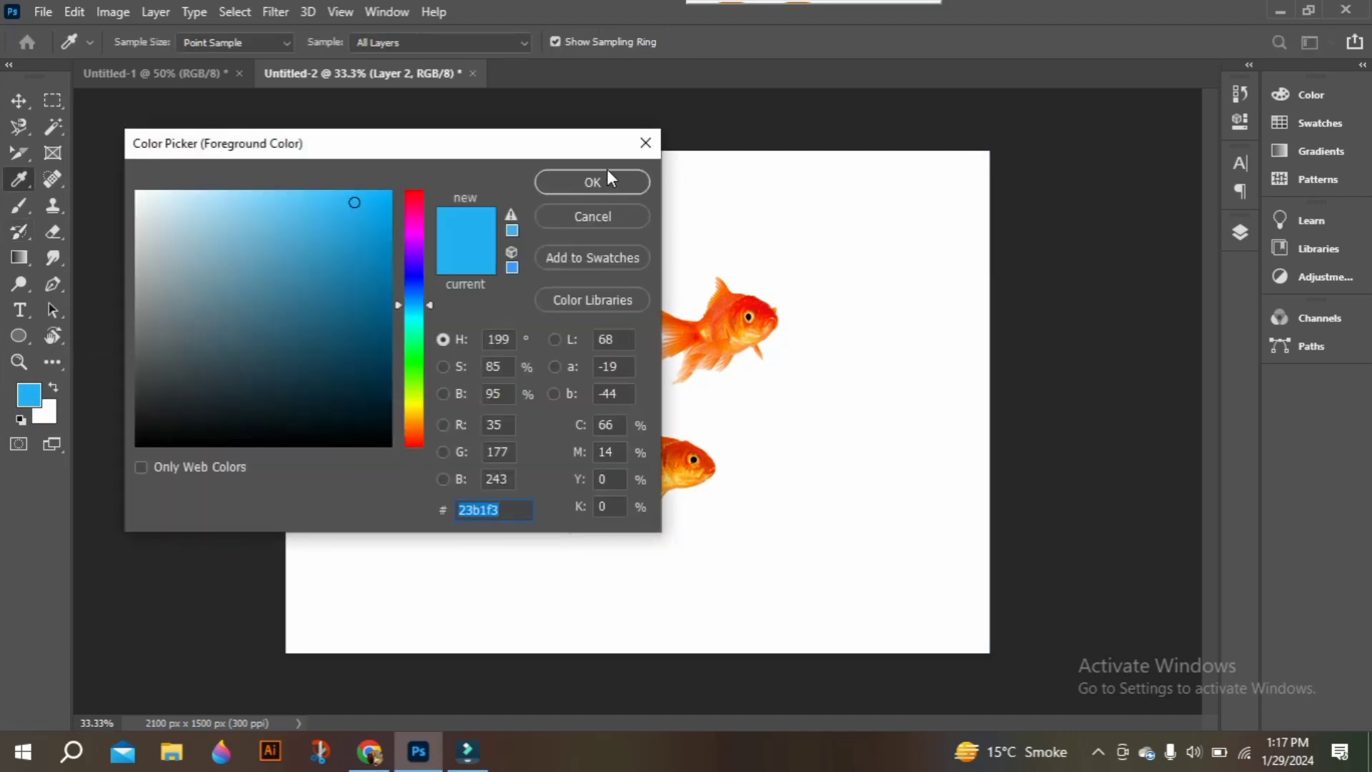
left_click(596, 184)
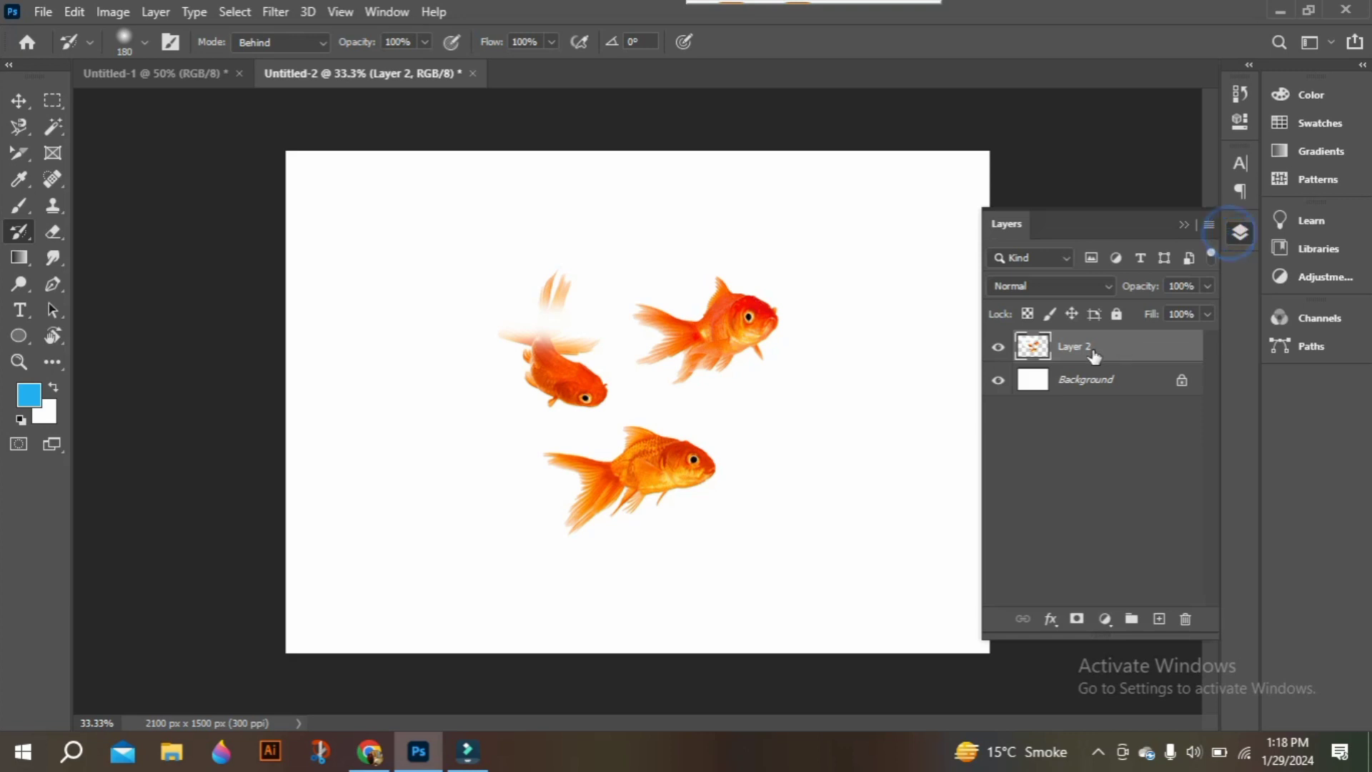
Unlock the Background layer and try the History Brush on it near the canvas's upper-left corner.
left_click(1091, 380)
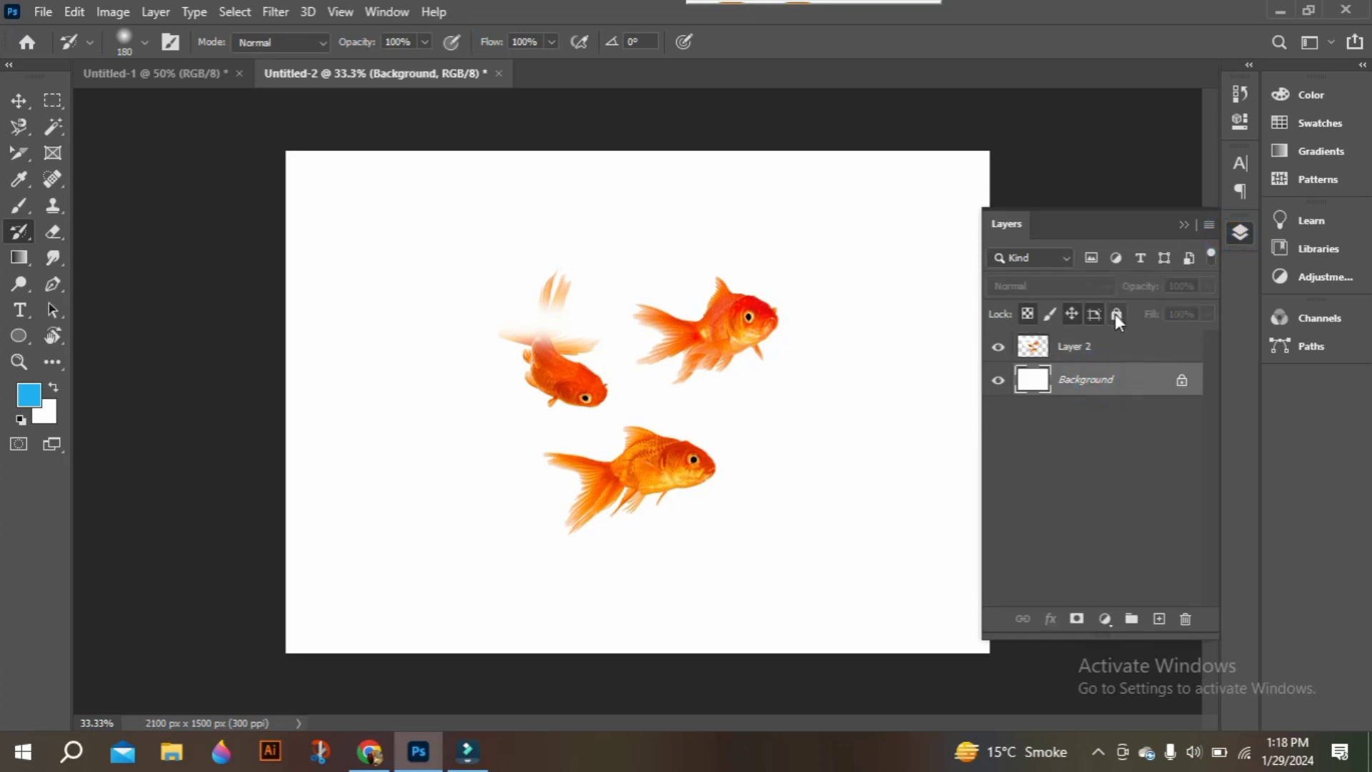
left_click(1182, 380)
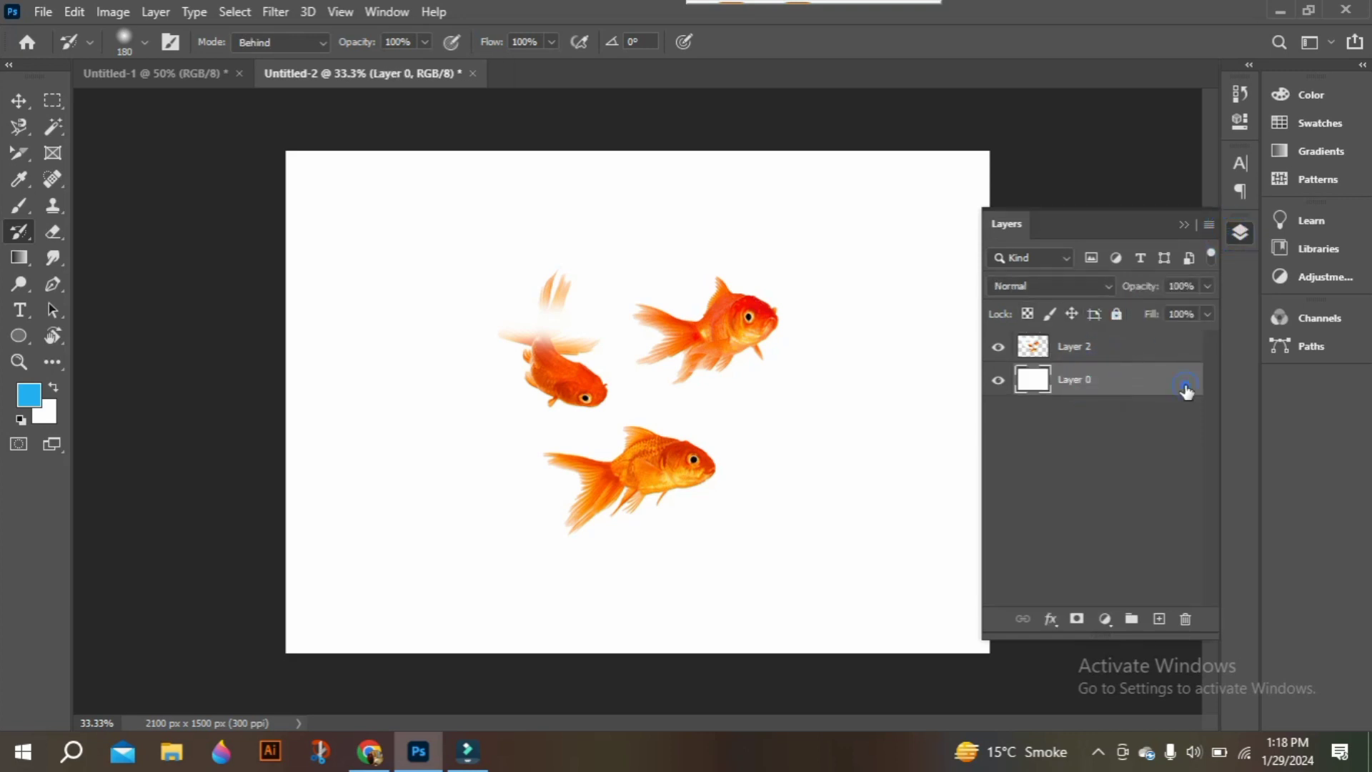
left_click(1184, 225)
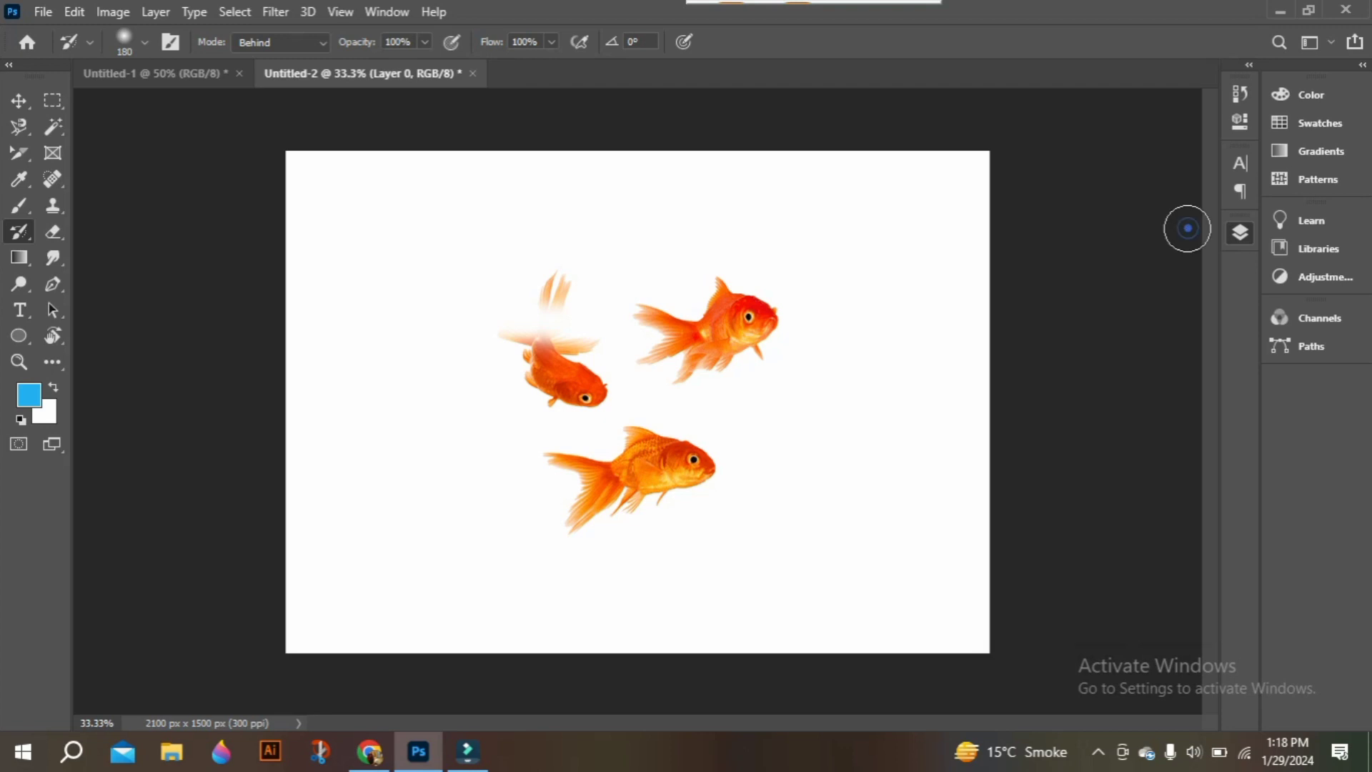
left_click(382, 199)
left_click(305, 194)
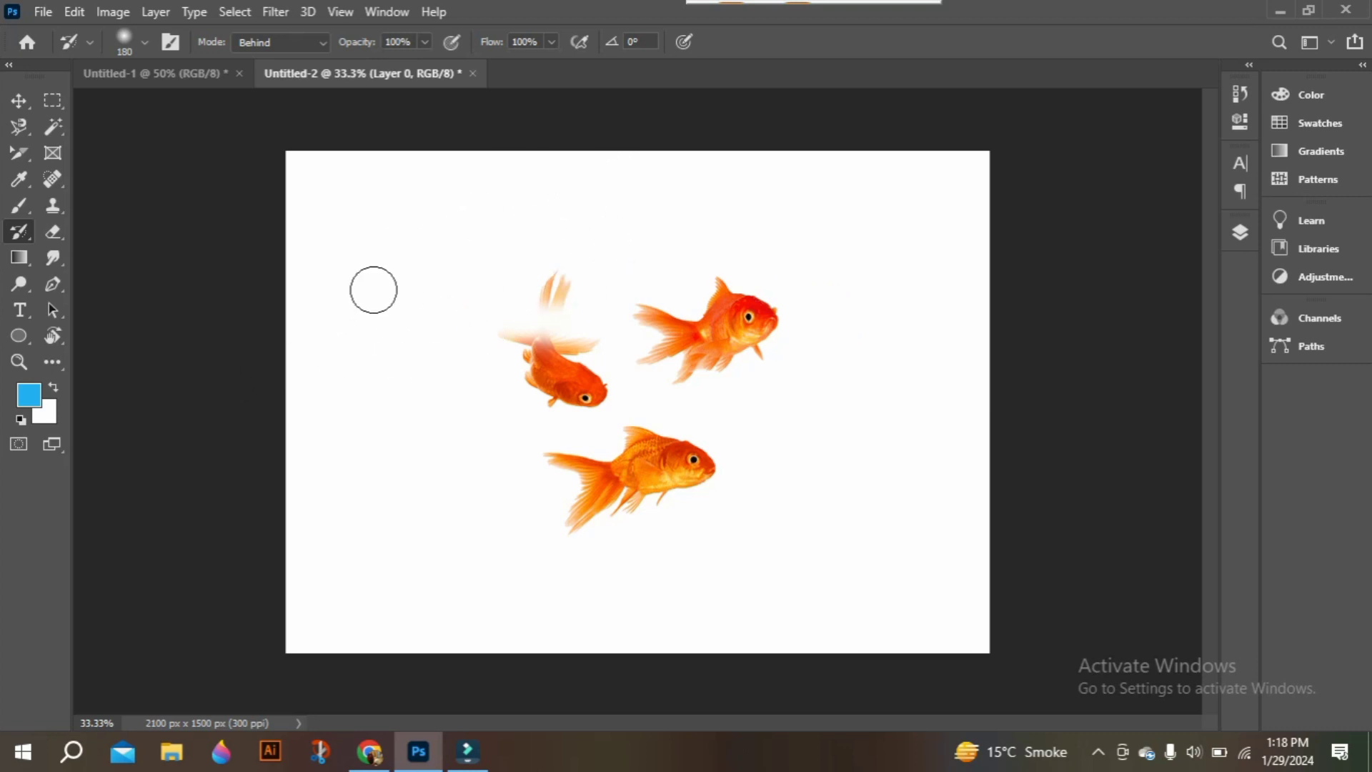
left_click(317, 44)
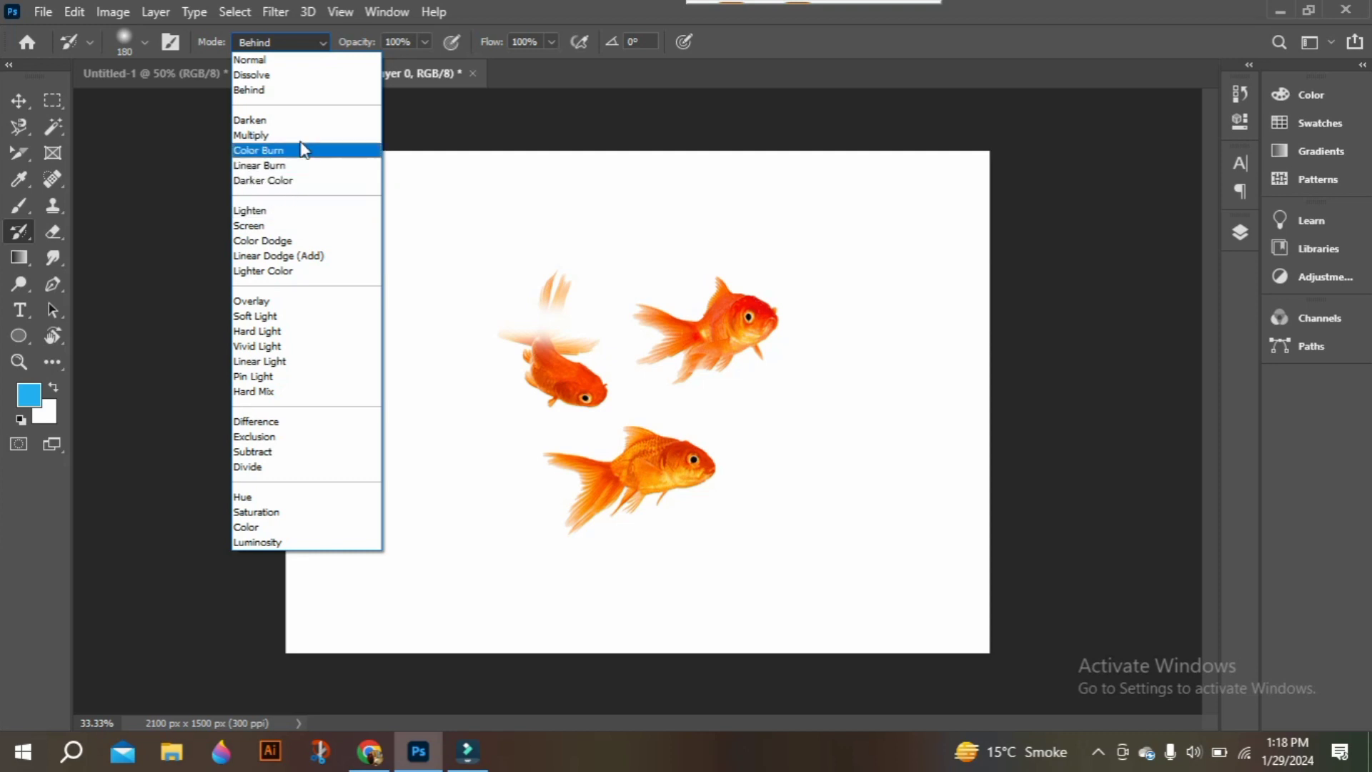
left_click(23, 227)
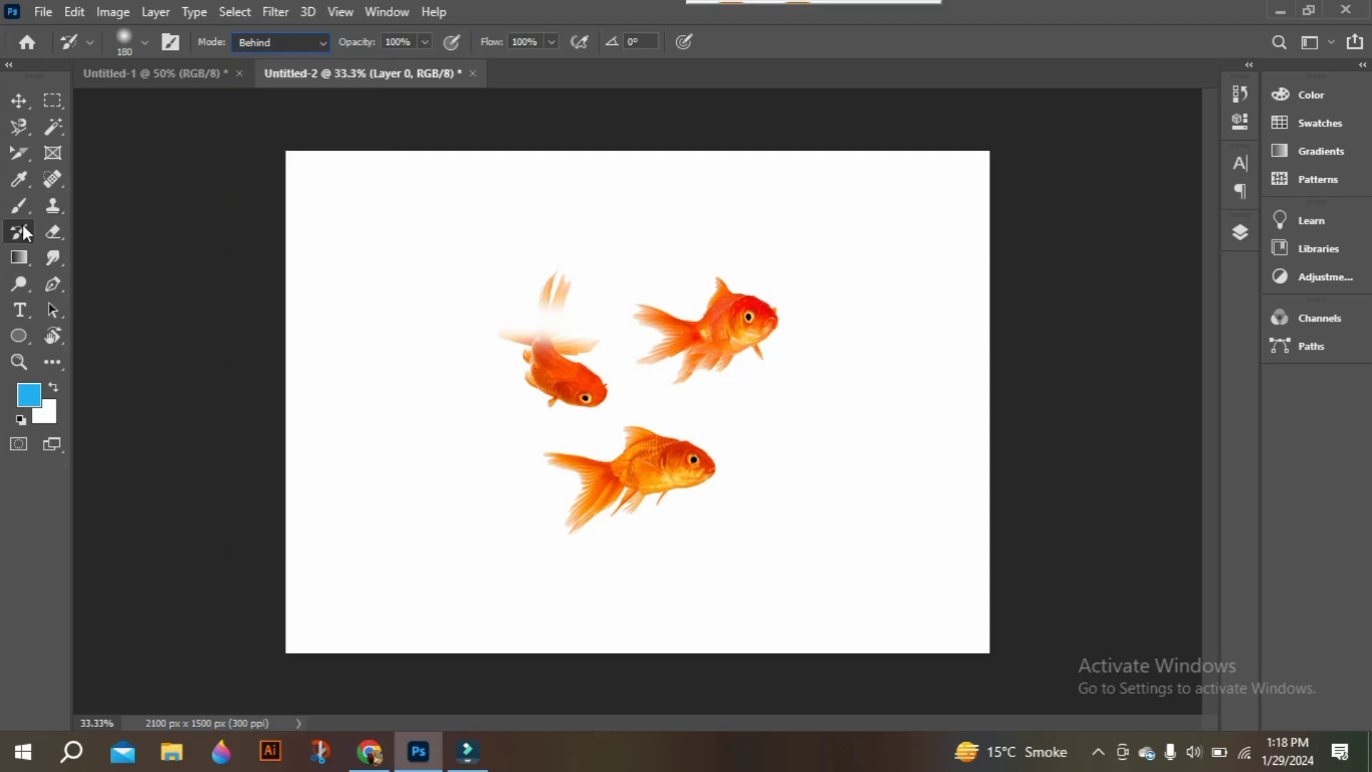
right_click(23, 232)
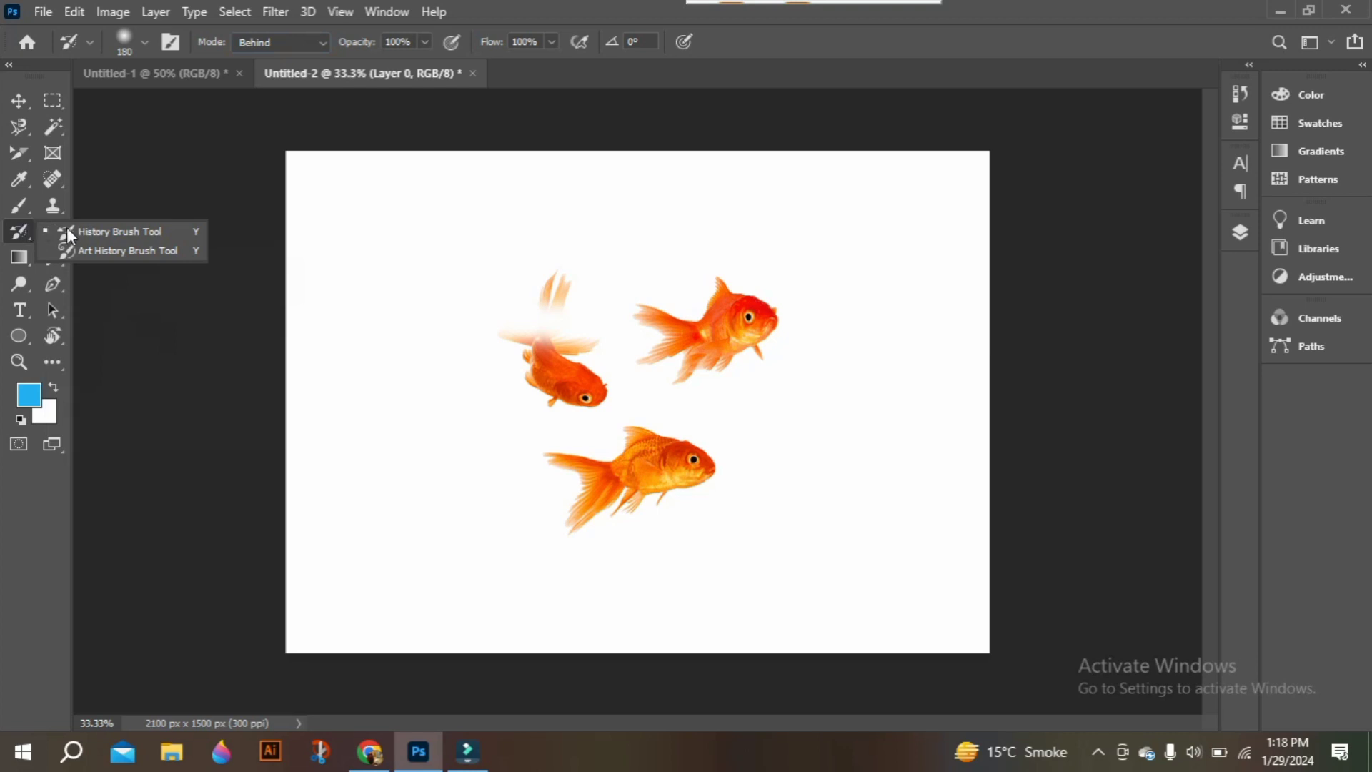
Paint soft blue strokes with the Brush tool along the canvas's upper-left edge on Layer 0.
left_click(18, 207)
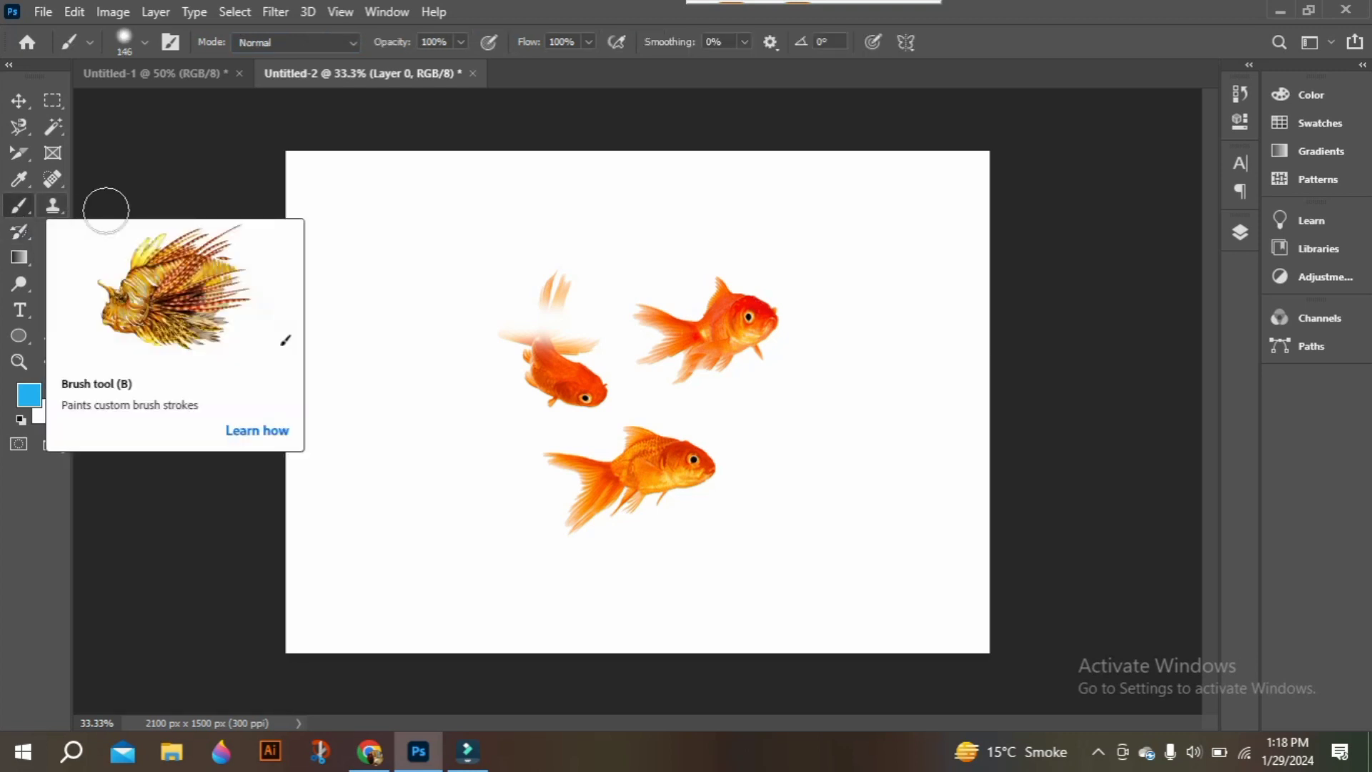
mouse_move(346, 178)
left_mouse_down()
mouse_move(469, 187)
mouse_move(353, 178)
left_mouse_up()
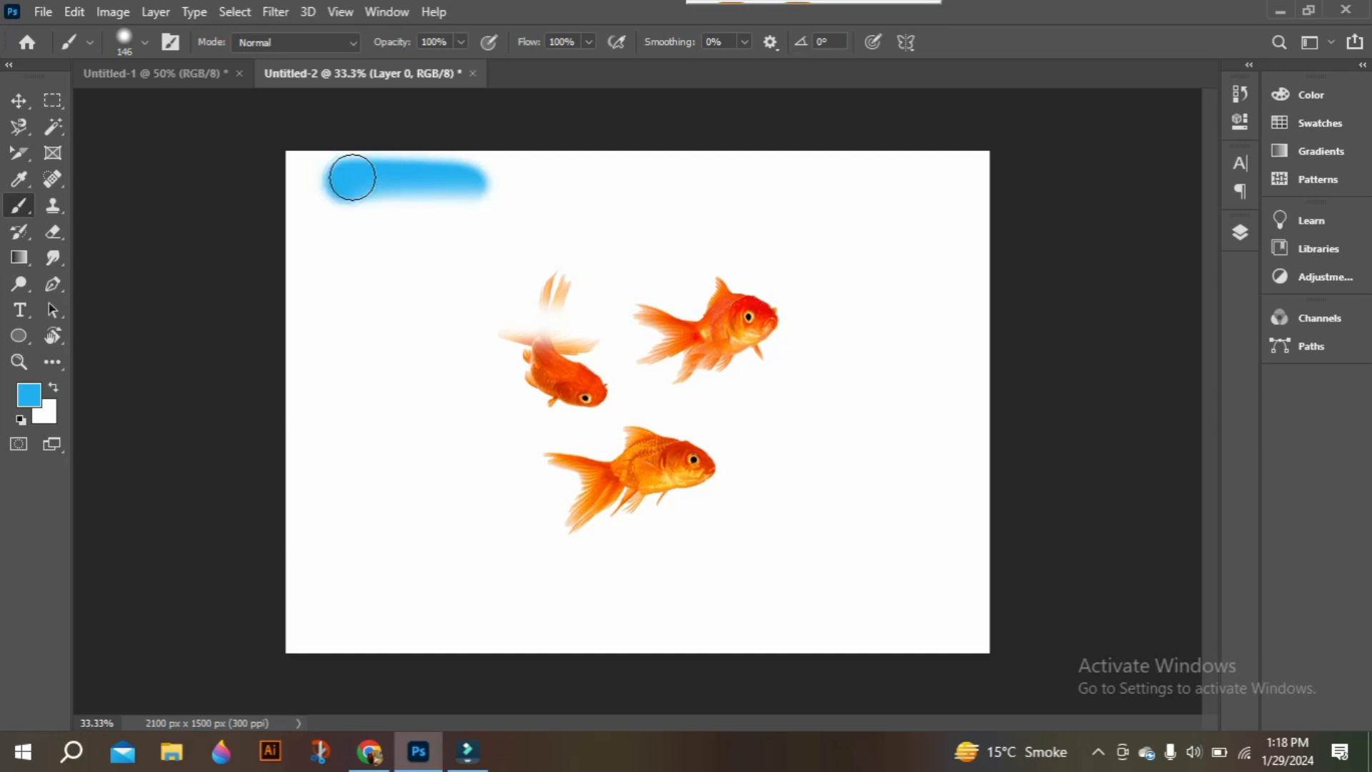
left_click(20, 233)
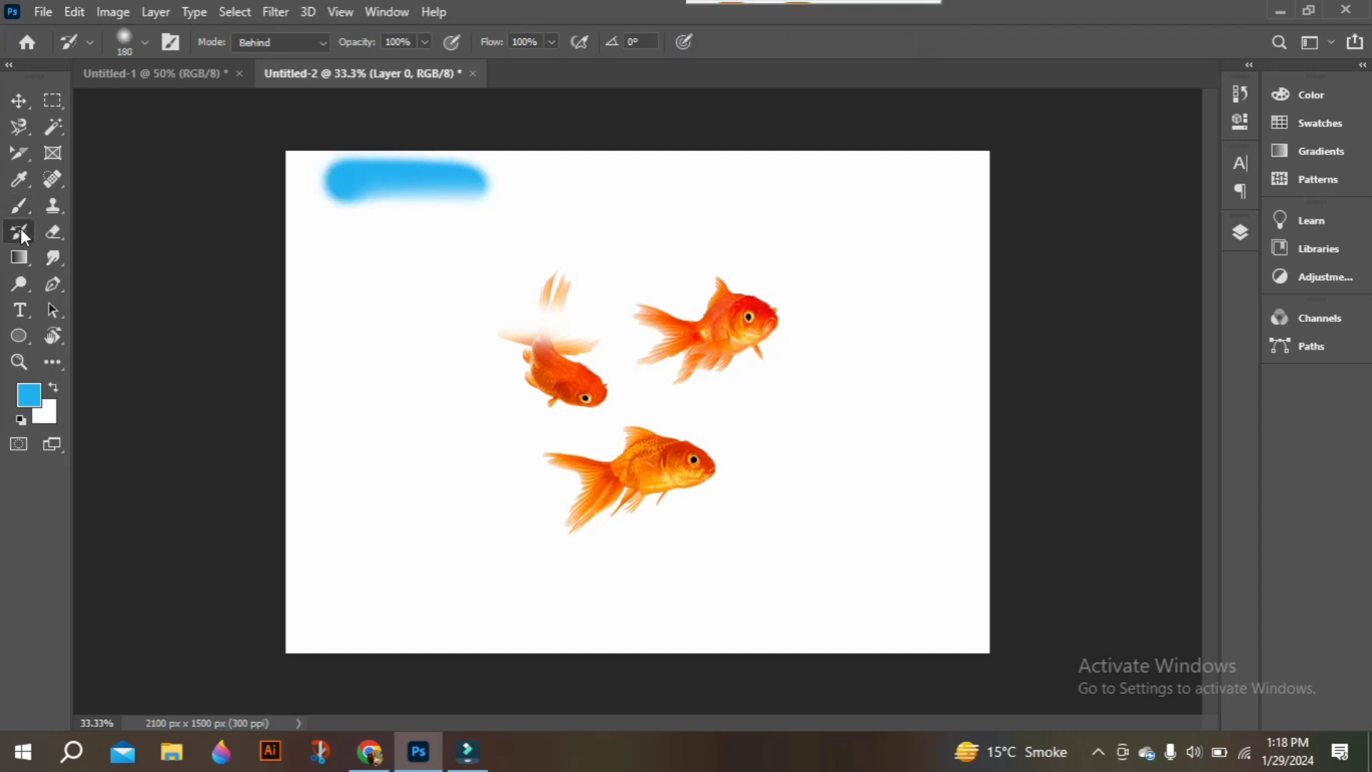
left_click(18, 208)
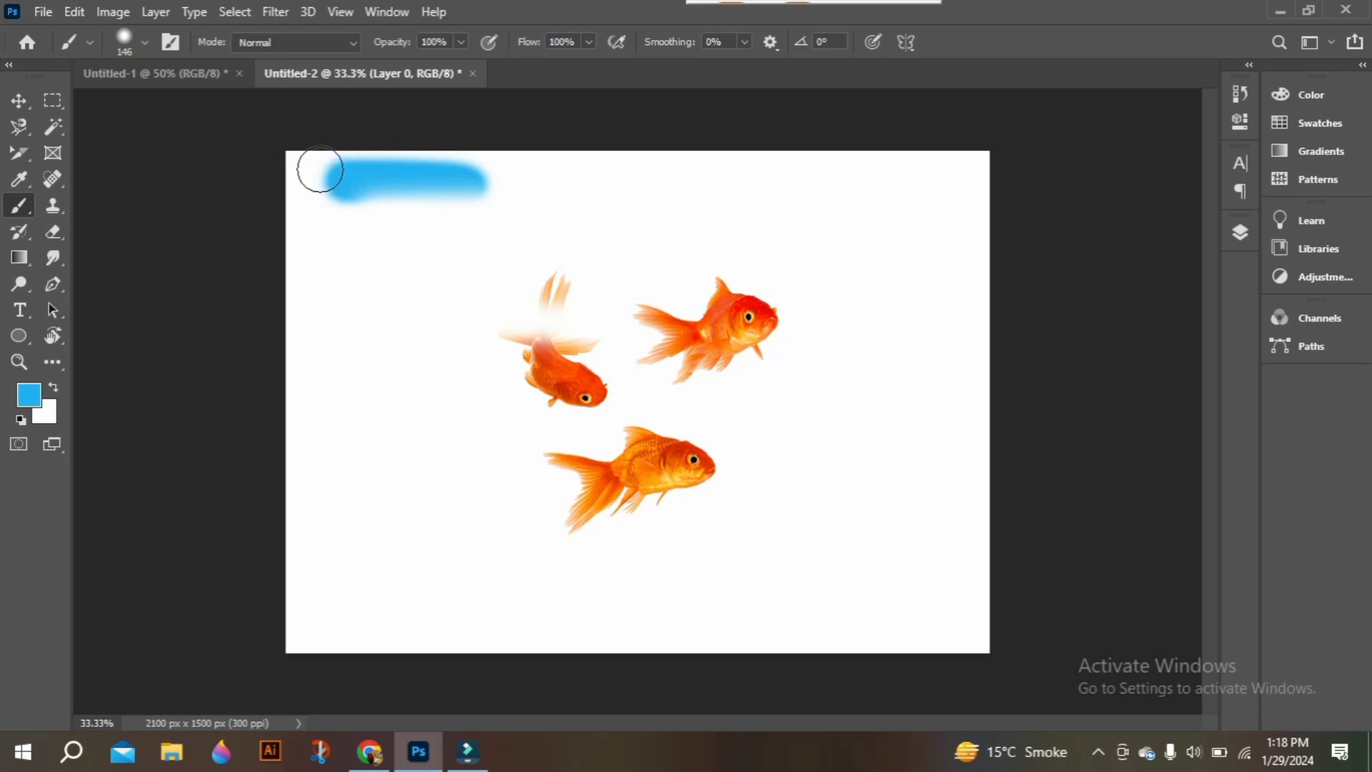
left_click_drag(305, 169, 312, 171)
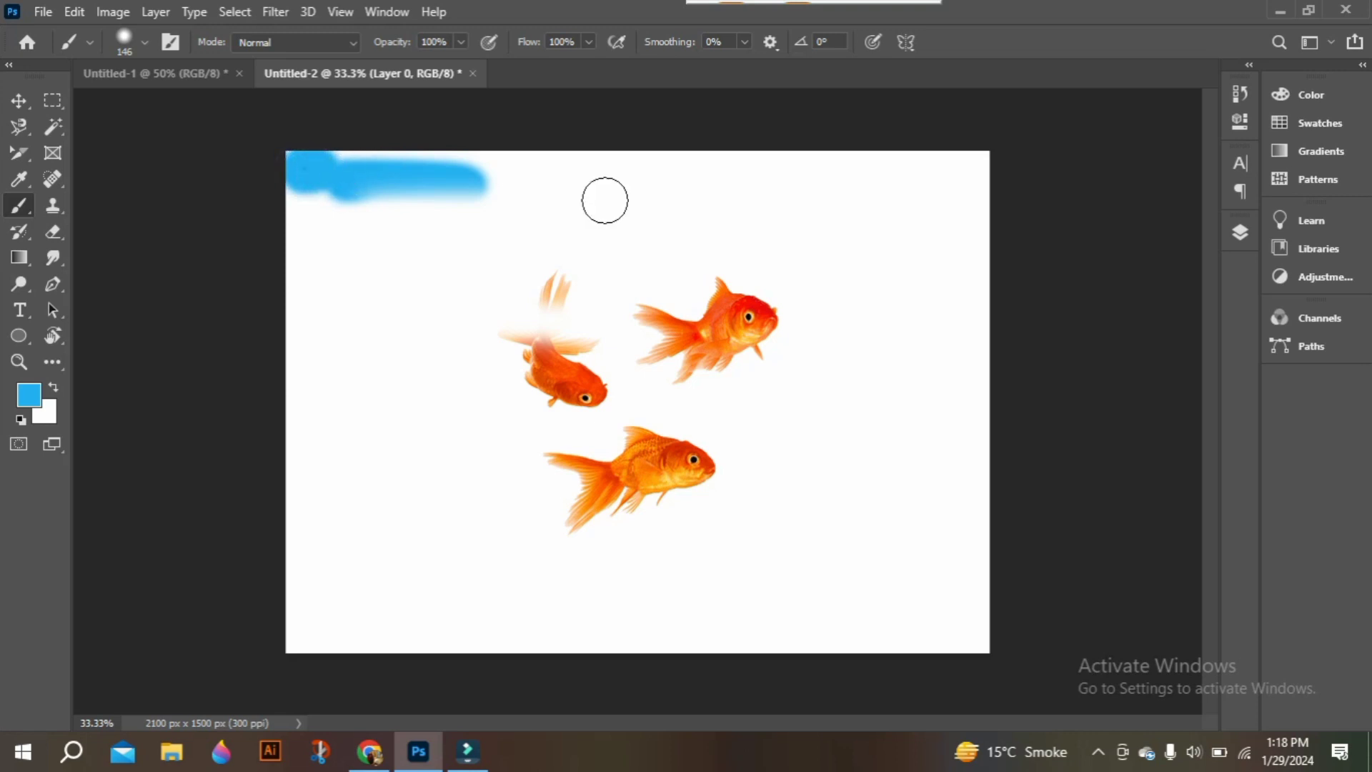
Try broad blue brush strokes behind the goldfish on Layer 0 and undo them.
mouse_move(605, 200)
left_mouse_down()
mouse_move(648, 224)
mouse_move(647, 278)
mouse_move(558, 324)
mouse_move(649, 351)
mouse_move(525, 327)
mouse_move(678, 304)
mouse_move(560, 348)
mouse_move(668, 305)
mouse_move(767, 318)
mouse_move(657, 375)
mouse_move(801, 295)
mouse_move(611, 387)
mouse_move(747, 388)
mouse_move(748, 311)
mouse_move(643, 379)
left_mouse_up()
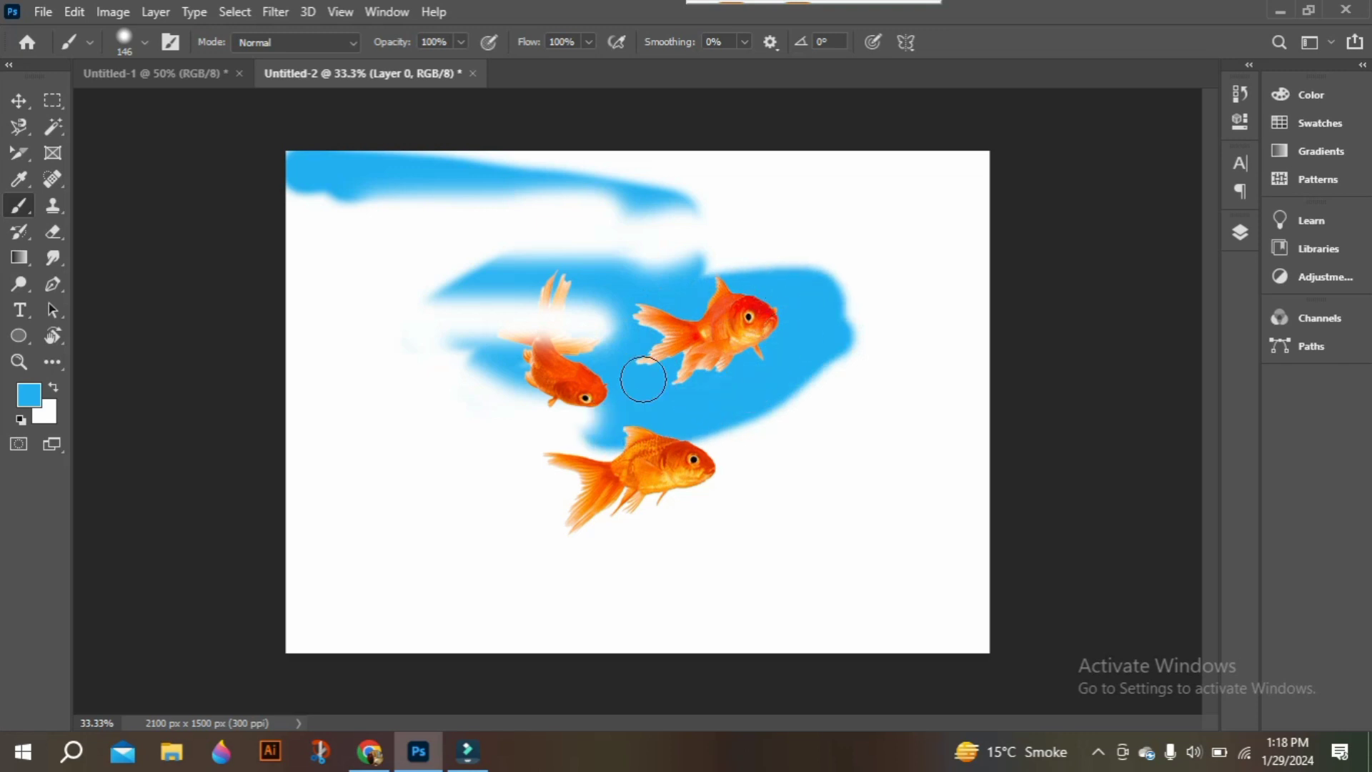
key("ctrl+z")
key("ctrl+z")
key("ctrl+z")
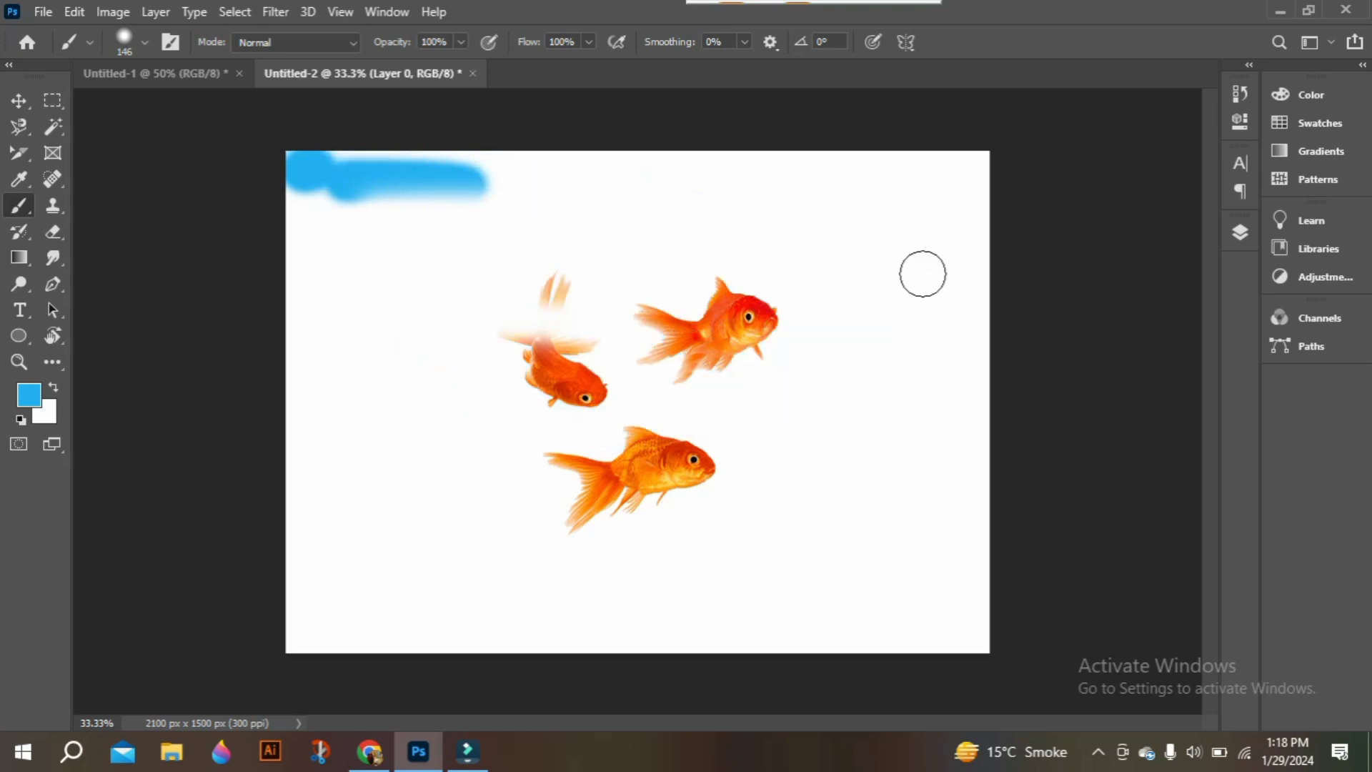
Undo the remaining blue brush strokes on Layer 0 and select the goldfish layer, Layer 2, for painting.
key("z")
key("ctrl+z")
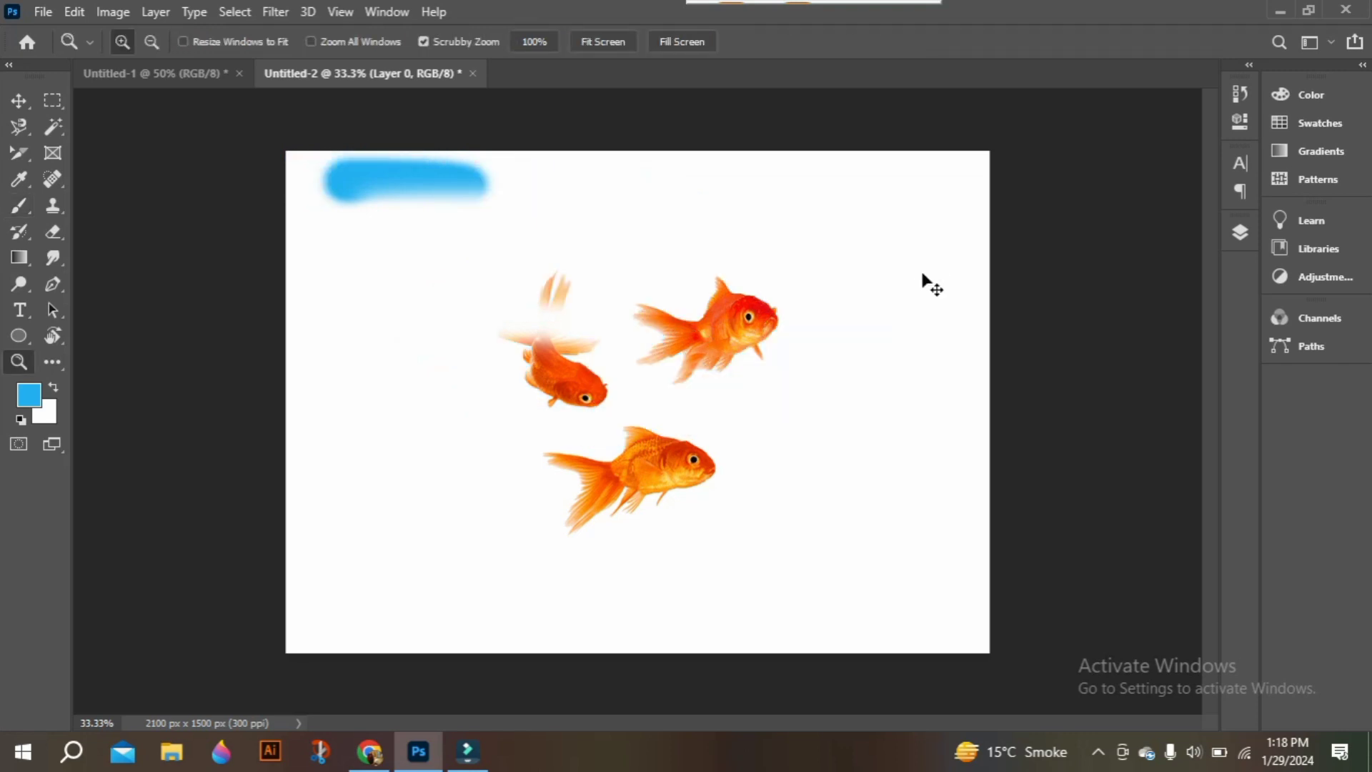
key("ctrl+z")
key("b")
left_click(1242, 231)
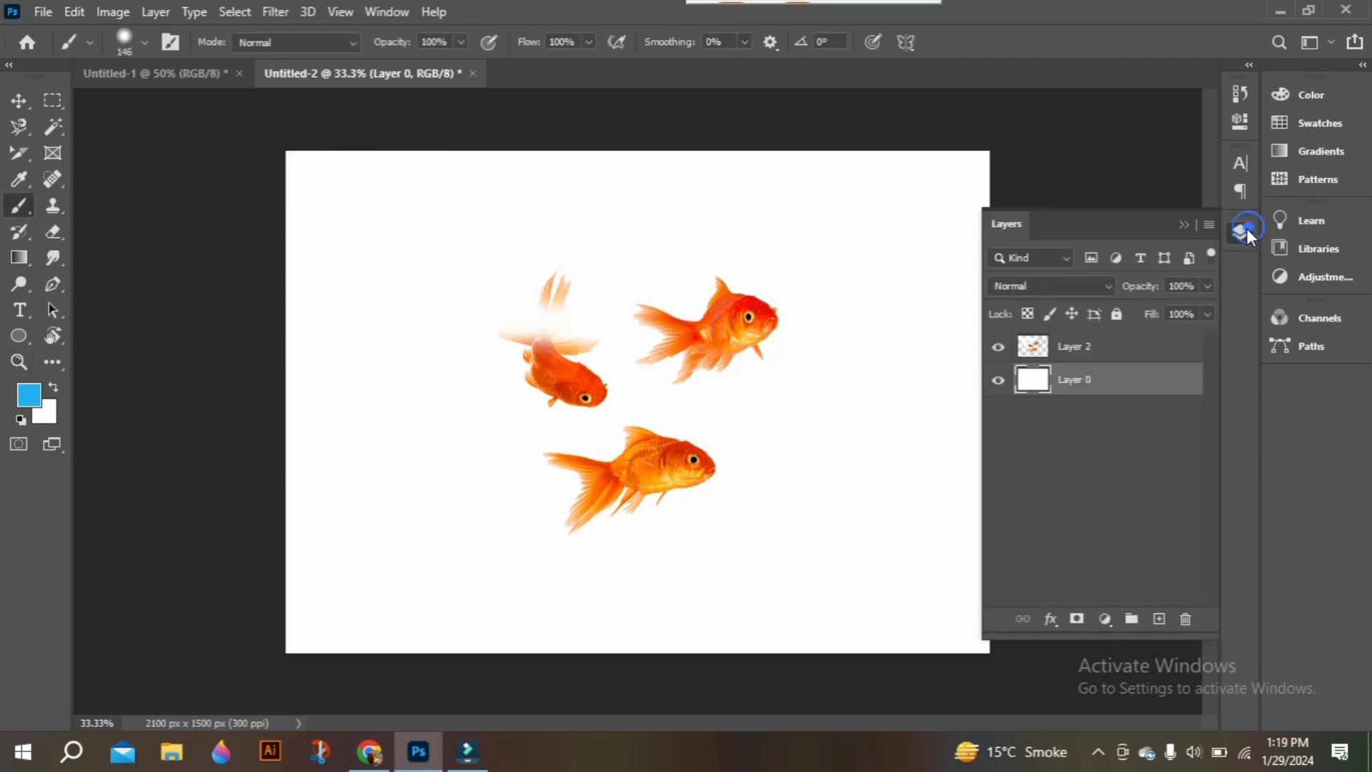
left_click(1108, 345)
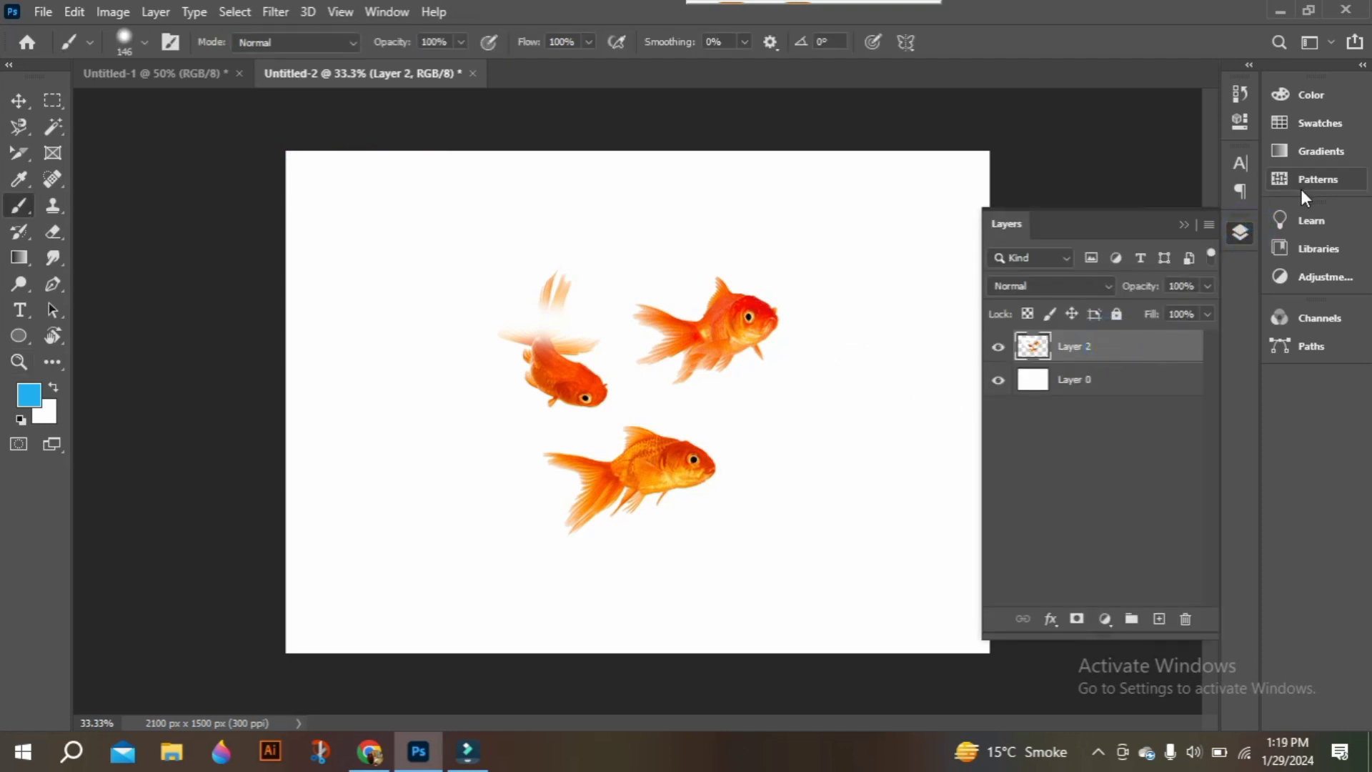
left_click(1189, 225)
Try Normal-mode blue brush strokes over the goldfish on Layer 2 and undo them.
mouse_move(428, 225)
left_mouse_down()
mouse_move(636, 331)
mouse_move(509, 350)
mouse_move(653, 377)
mouse_move(769, 270)
mouse_move(526, 245)
mouse_move(475, 357)
left_mouse_up()
mouse_move(533, 457)
left_mouse_down()
mouse_move(677, 410)
mouse_move(706, 472)
mouse_move(587, 265)
mouse_move(726, 350)
mouse_move(586, 215)
mouse_move(370, 282)
mouse_move(698, 178)
mouse_move(714, 348)
mouse_move(553, 335)
left_mouse_up()
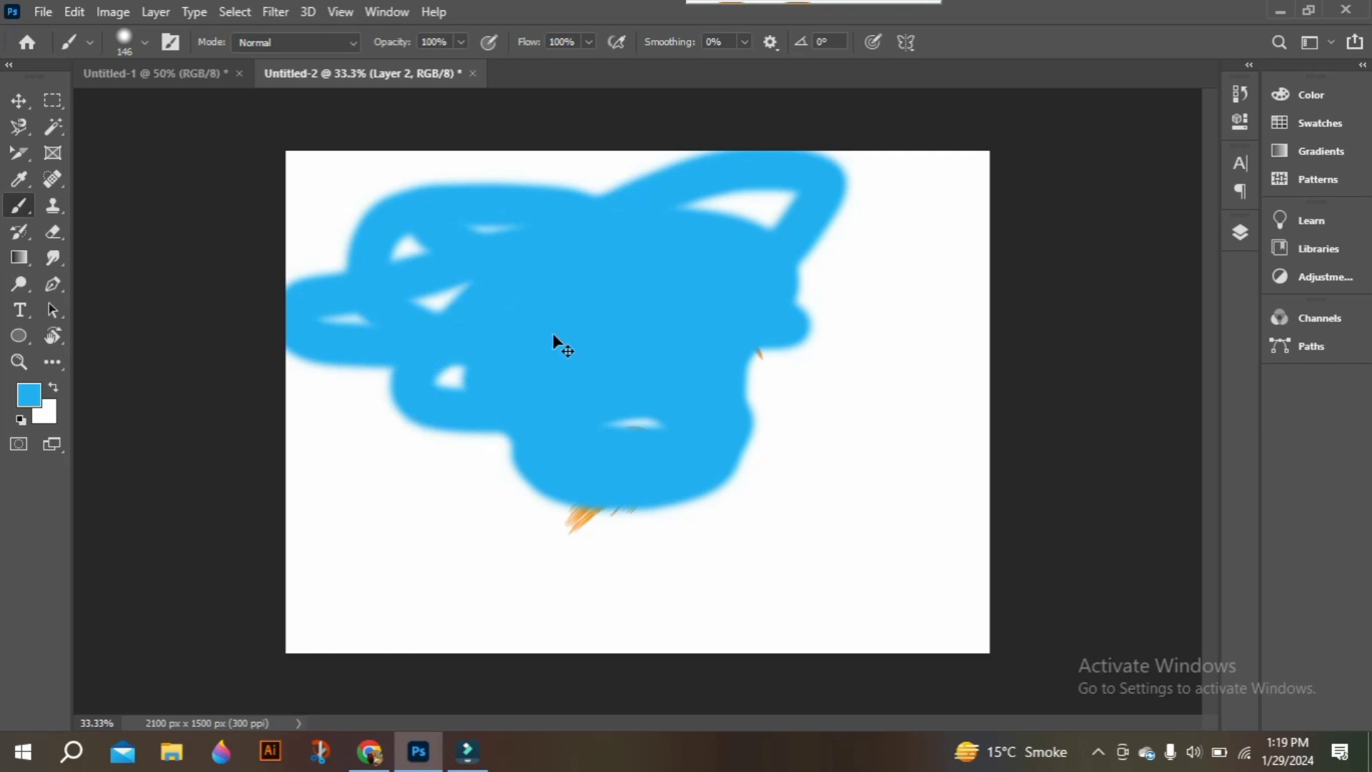
key("ctrl+z")
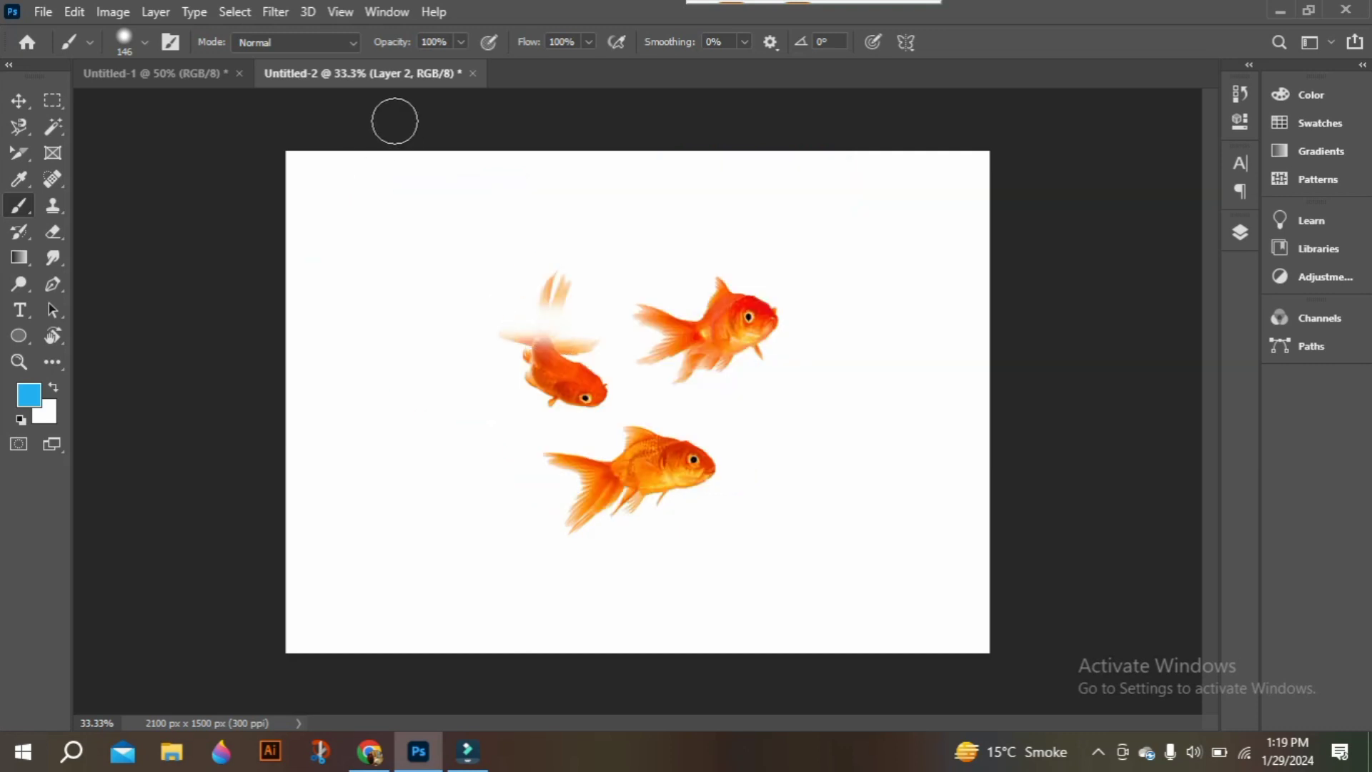
Set the brush mode to Behind and paint blue across the canvas around the goldfish on Layer 2.
left_click(350, 41)
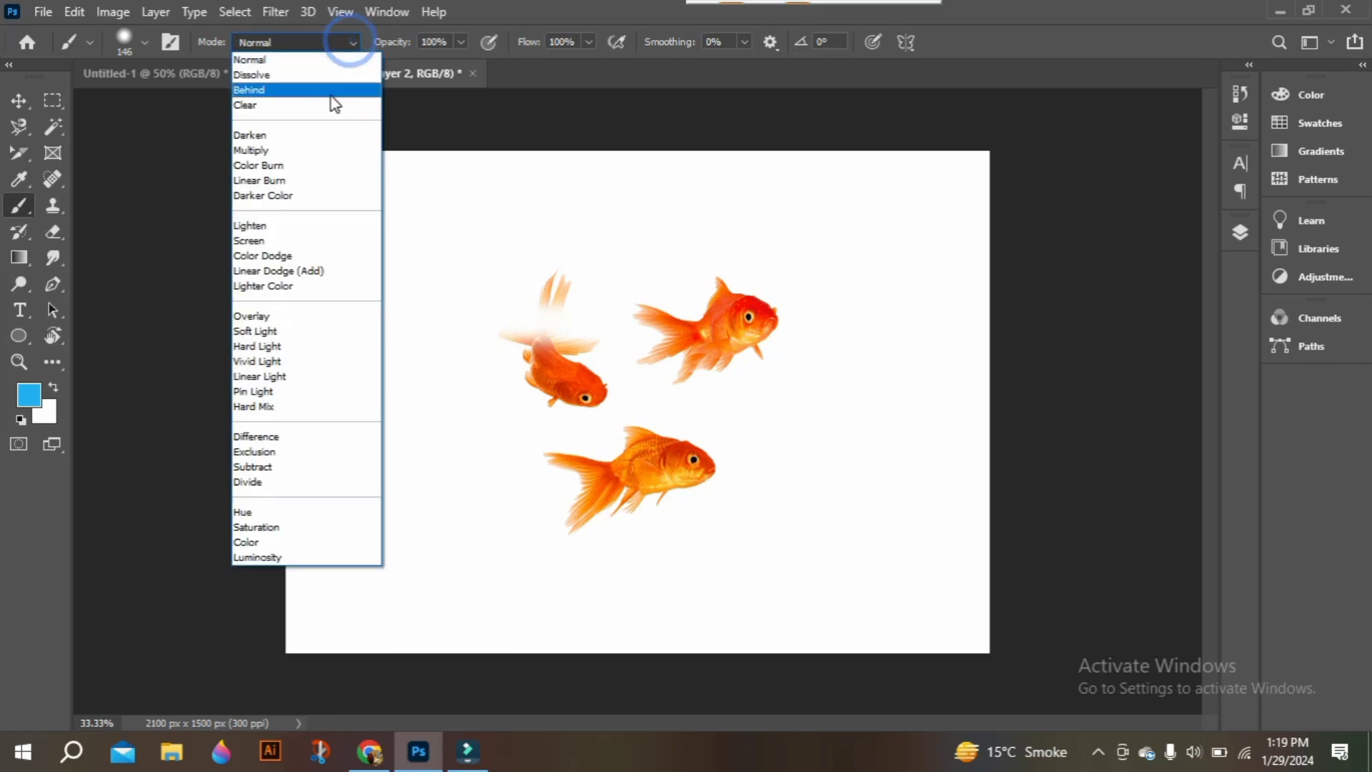
left_click(331, 93)
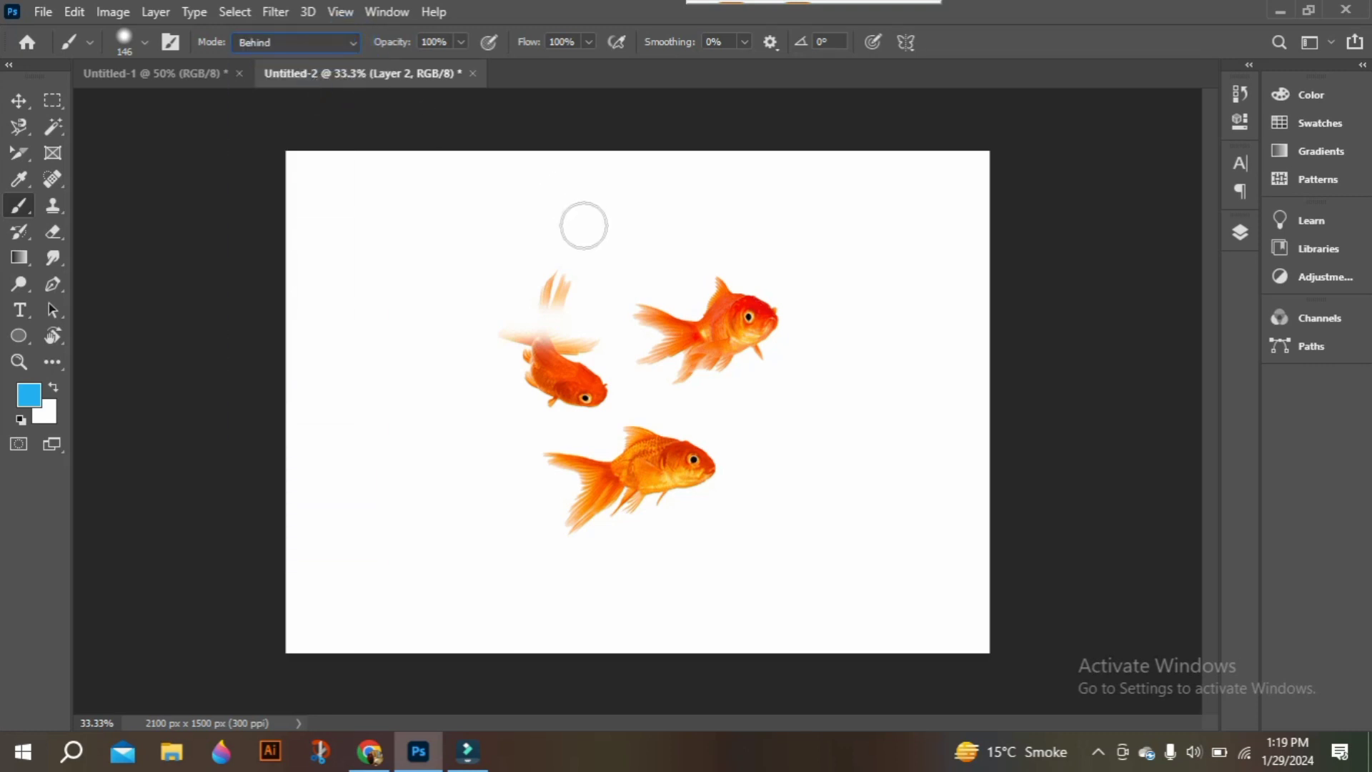
mouse_move(288, 175)
left_mouse_down()
mouse_move(800, 164)
mouse_move(415, 252)
mouse_move(586, 319)
mouse_move(606, 275)
mouse_move(842, 326)
mouse_move(335, 495)
mouse_move(556, 327)
mouse_move(837, 327)
mouse_move(545, 470)
mouse_move(429, 378)
mouse_move(571, 196)
mouse_move(701, 240)
mouse_move(486, 367)
mouse_move(543, 271)
mouse_move(946, 271)
mouse_move(838, 374)
mouse_move(746, 416)
mouse_move(510, 654)
mouse_move(847, 388)
mouse_move(855, 438)
mouse_move(503, 559)
mouse_move(775, 440)
mouse_move(604, 525)
mouse_move(329, 535)
mouse_move(550, 470)
mouse_move(491, 594)
mouse_move(390, 636)
mouse_move(514, 506)
mouse_move(554, 559)
mouse_move(398, 628)
mouse_move(337, 636)
mouse_move(545, 608)
mouse_move(455, 607)
mouse_move(1041, 423)
mouse_move(826, 514)
mouse_move(1106, 413)
mouse_move(957, 473)
mouse_move(927, 336)
mouse_move(888, 418)
mouse_move(946, 428)
mouse_move(985, 302)
mouse_move(937, 149)
mouse_move(959, 290)
mouse_move(978, 111)
mouse_move(969, 170)
mouse_move(638, 414)
left_mouse_up()
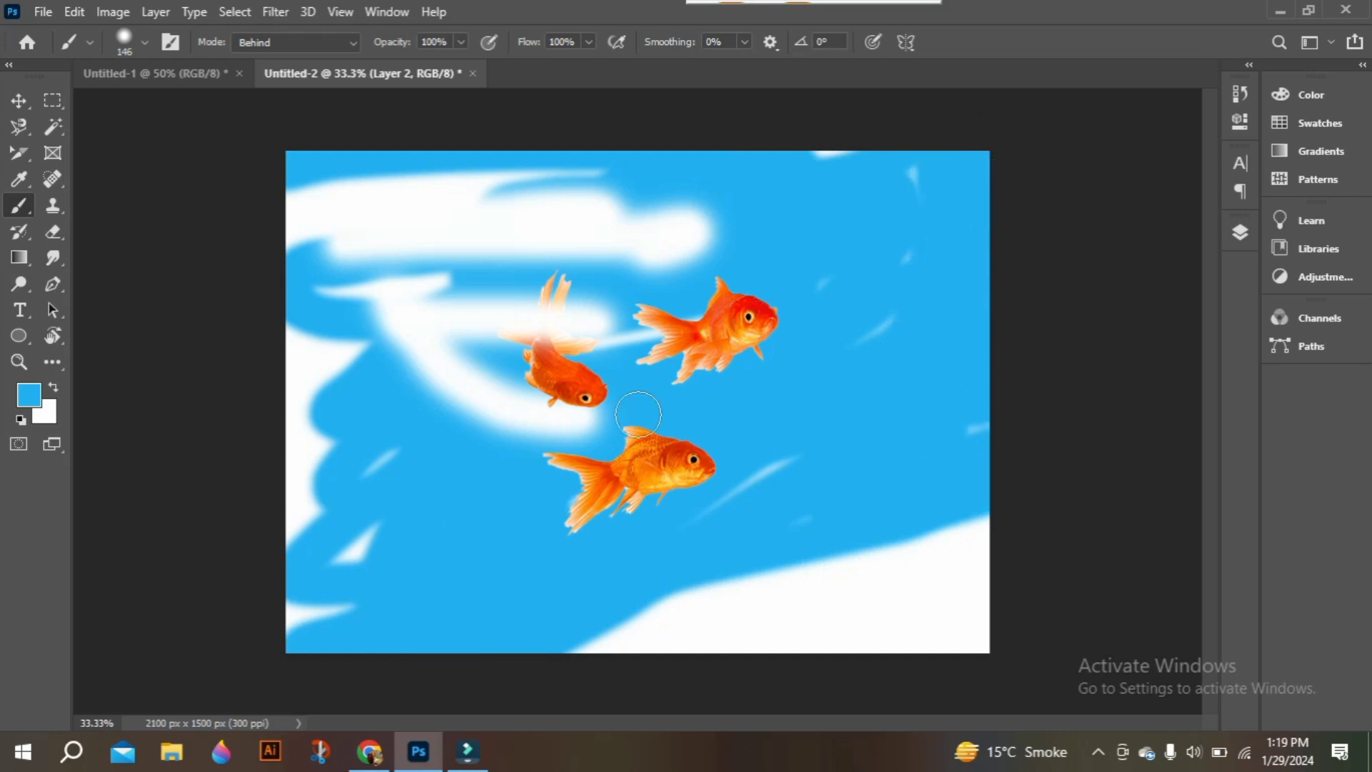
mouse_move(729, 332)
left_mouse_down()
mouse_move(424, 540)
mouse_move(371, 313)
mouse_move(712, 175)
mouse_move(523, 363)
left_mouse_up()
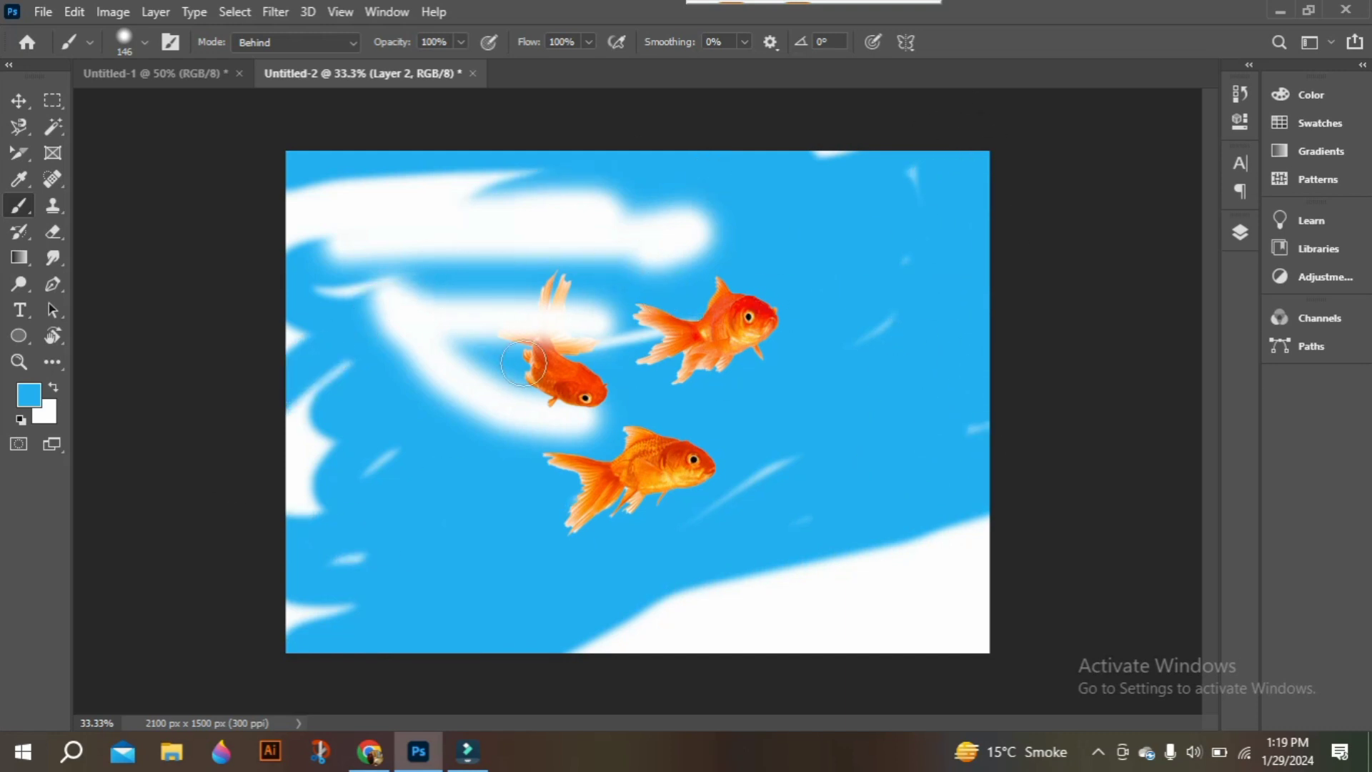
mouse_move(783, 535)
left_mouse_down()
mouse_move(774, 599)
mouse_move(684, 615)
mouse_move(652, 643)
mouse_move(596, 582)
mouse_move(786, 468)
mouse_move(809, 615)
left_mouse_up()
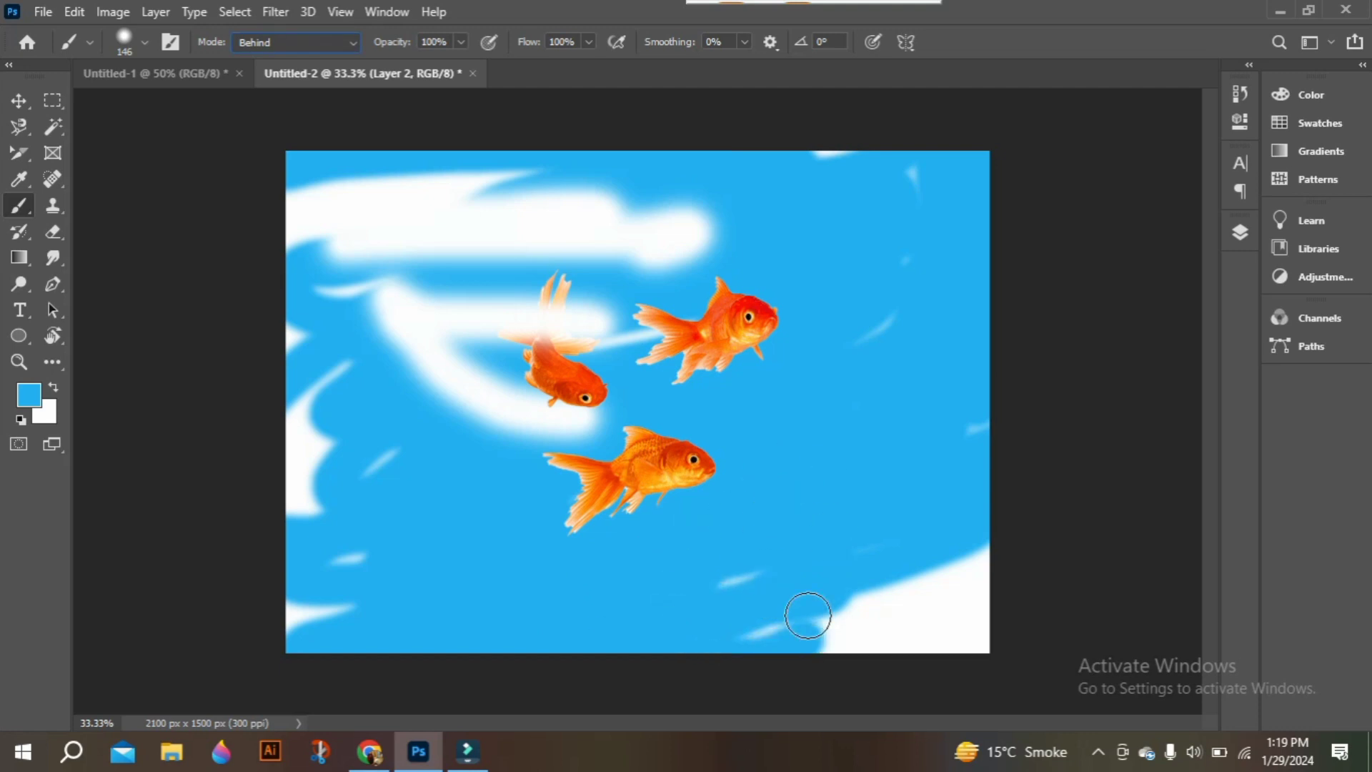
mouse_move(808, 615)
left_mouse_down()
mouse_move(712, 624)
mouse_move(927, 560)
mouse_move(707, 629)
mouse_move(665, 611)
mouse_move(655, 645)
mouse_move(1046, 588)
mouse_move(979, 676)
mouse_move(962, 392)
left_mouse_up()
mouse_move(906, 305)
left_mouse_down()
mouse_move(773, 232)
mouse_move(885, 308)
left_mouse_up()
mouse_move(950, 175)
left_mouse_down()
mouse_move(352, 160)
mouse_move(260, 245)
mouse_move(607, 190)
mouse_move(427, 225)
mouse_move(321, 450)
mouse_move(306, 355)
mouse_move(307, 610)
mouse_move(527, 374)
mouse_move(545, 331)
mouse_move(340, 340)
mouse_move(299, 199)
left_mouse_up()
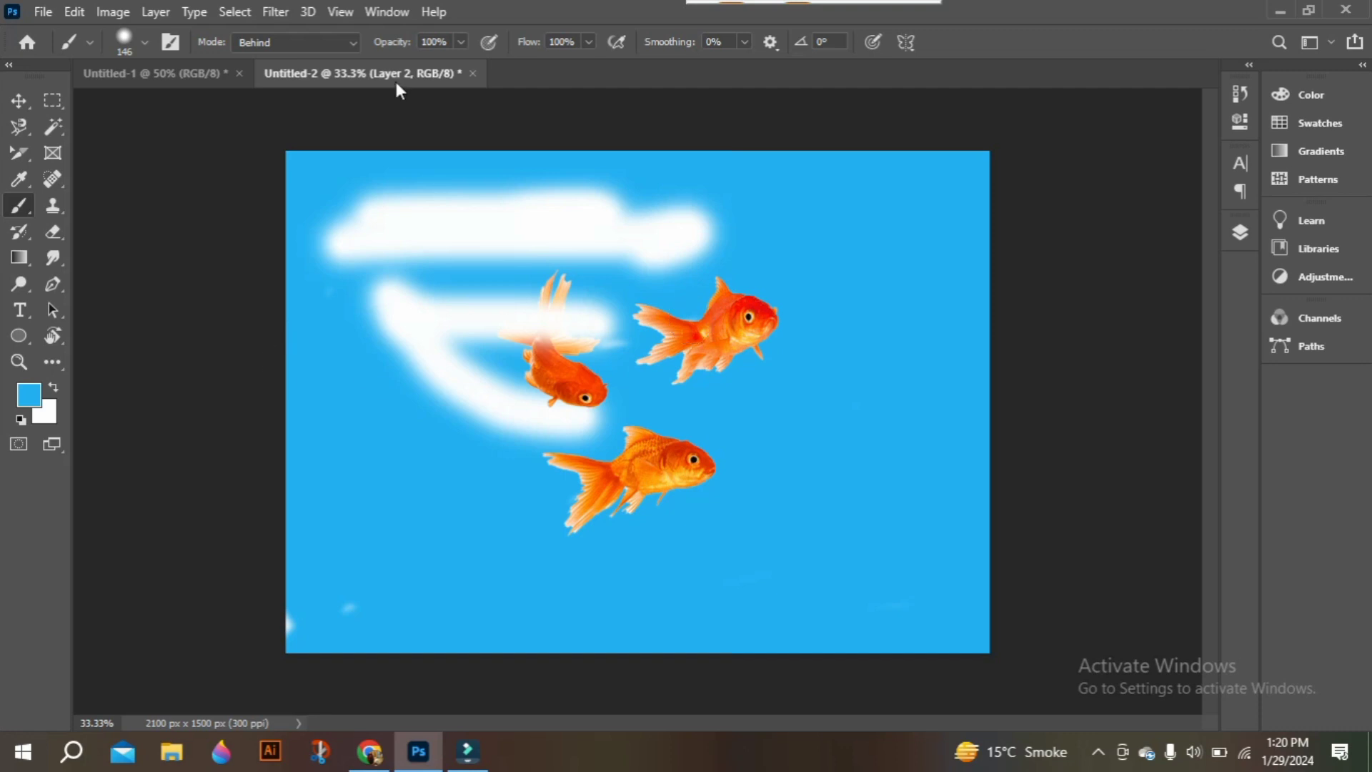
Set the brush mode to Clear and erase the upper-right goldfish, the other fish and the surrounding blue on Layer 2.
left_click(352, 43)
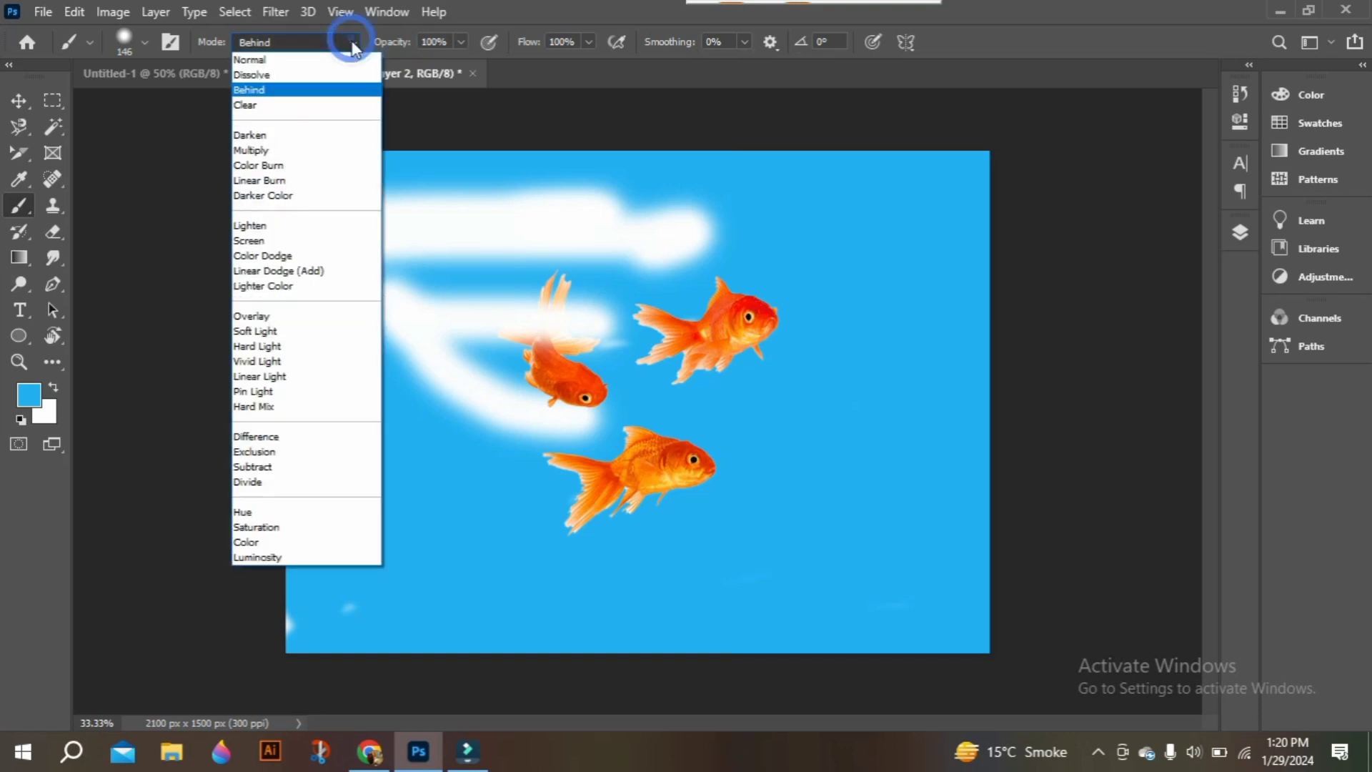
left_click(293, 106)
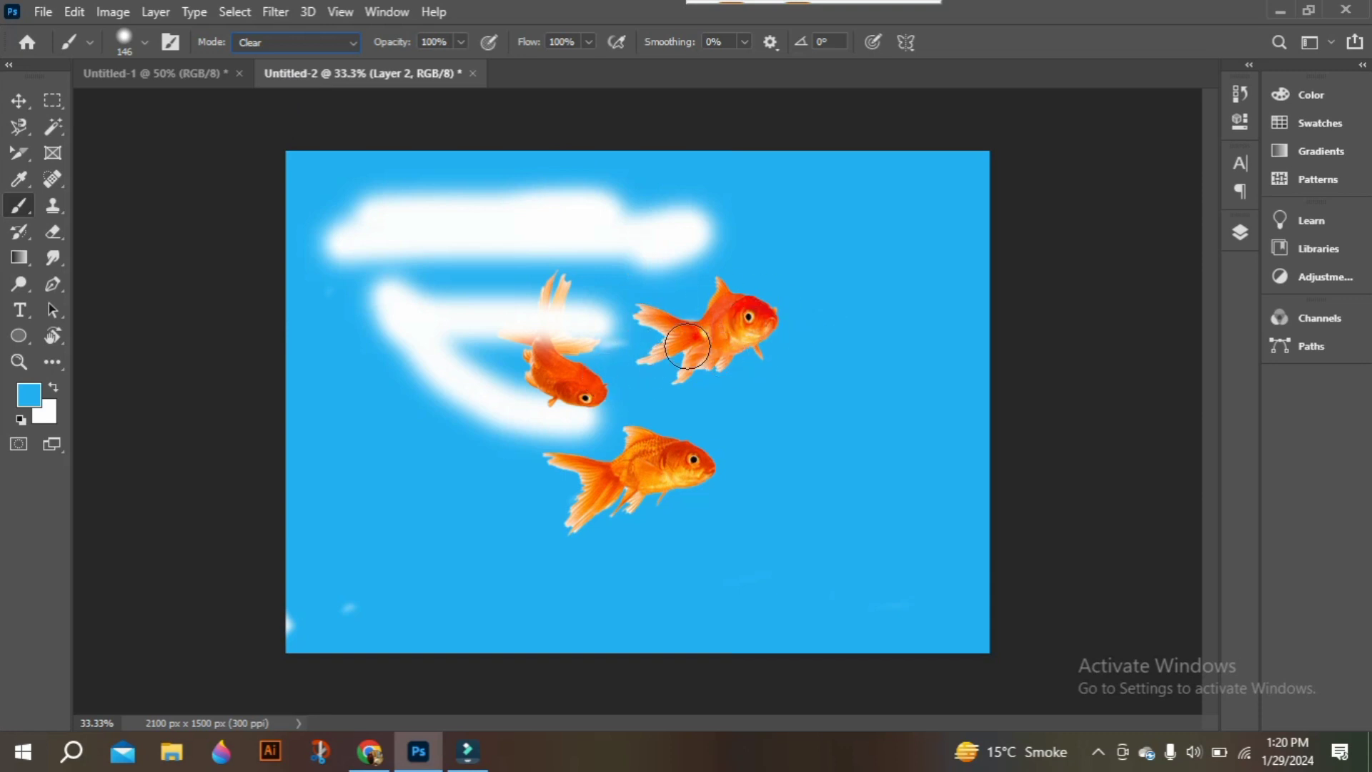
mouse_move(757, 308)
left_mouse_down()
mouse_move(729, 313)
mouse_move(755, 368)
mouse_move(669, 334)
mouse_move(764, 355)
mouse_move(678, 348)
mouse_move(727, 311)
mouse_move(726, 350)
mouse_move(720, 293)
mouse_move(715, 315)
mouse_move(683, 297)
mouse_move(668, 345)
mouse_move(681, 318)
mouse_move(652, 333)
mouse_move(663, 351)
mouse_move(661, 303)
mouse_move(645, 357)
mouse_move(689, 361)
left_mouse_up()
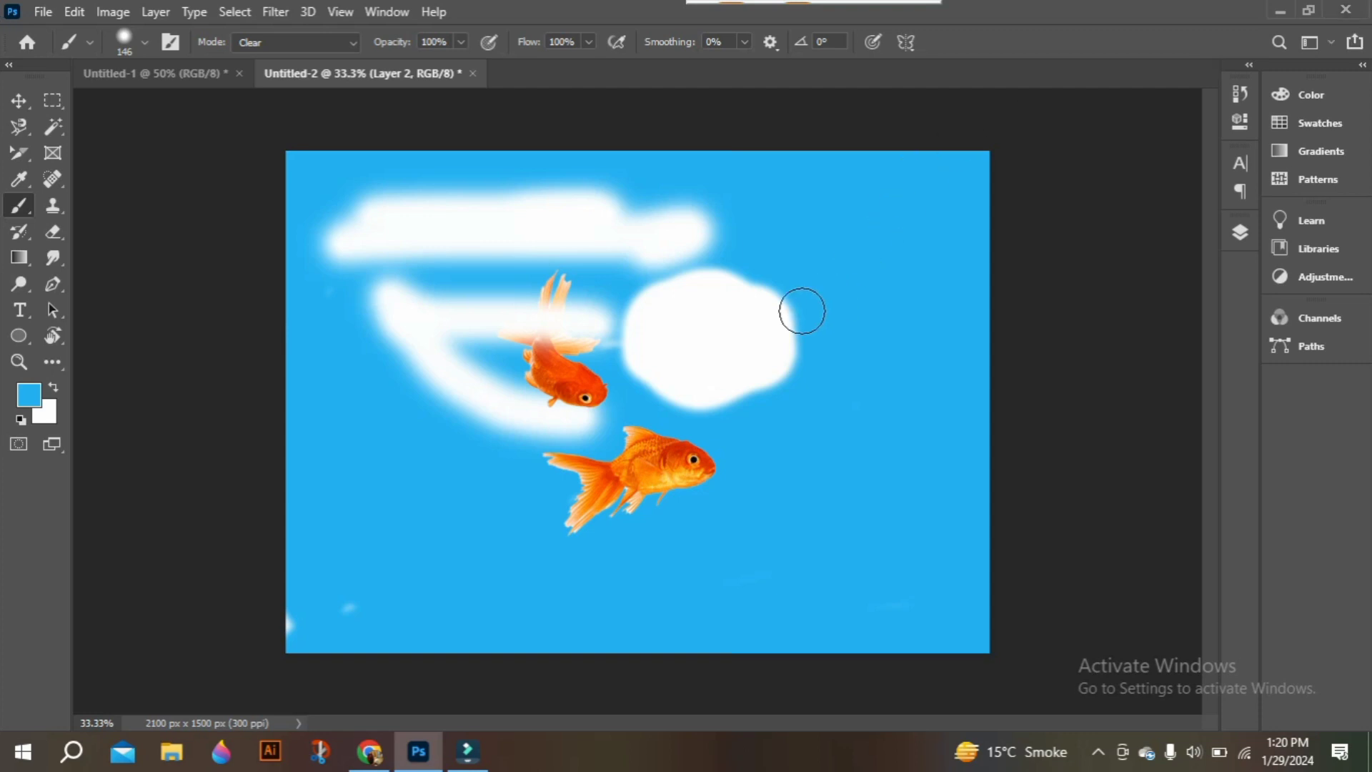
left_click(681, 344)
mouse_move(690, 526)
left_mouse_down()
mouse_move(551, 524)
mouse_move(687, 468)
mouse_move(673, 504)
mouse_move(600, 506)
mouse_move(548, 448)
mouse_move(620, 453)
mouse_move(638, 506)
mouse_move(681, 352)
mouse_move(663, 346)
mouse_move(532, 402)
mouse_move(540, 242)
mouse_move(591, 308)
mouse_move(642, 329)
mouse_move(602, 321)
mouse_move(381, 368)
mouse_move(387, 404)
mouse_move(901, 295)
mouse_move(880, 430)
mouse_move(495, 464)
mouse_move(584, 291)
mouse_move(946, 174)
mouse_move(541, 361)
mouse_move(473, 335)
left_mouse_up()
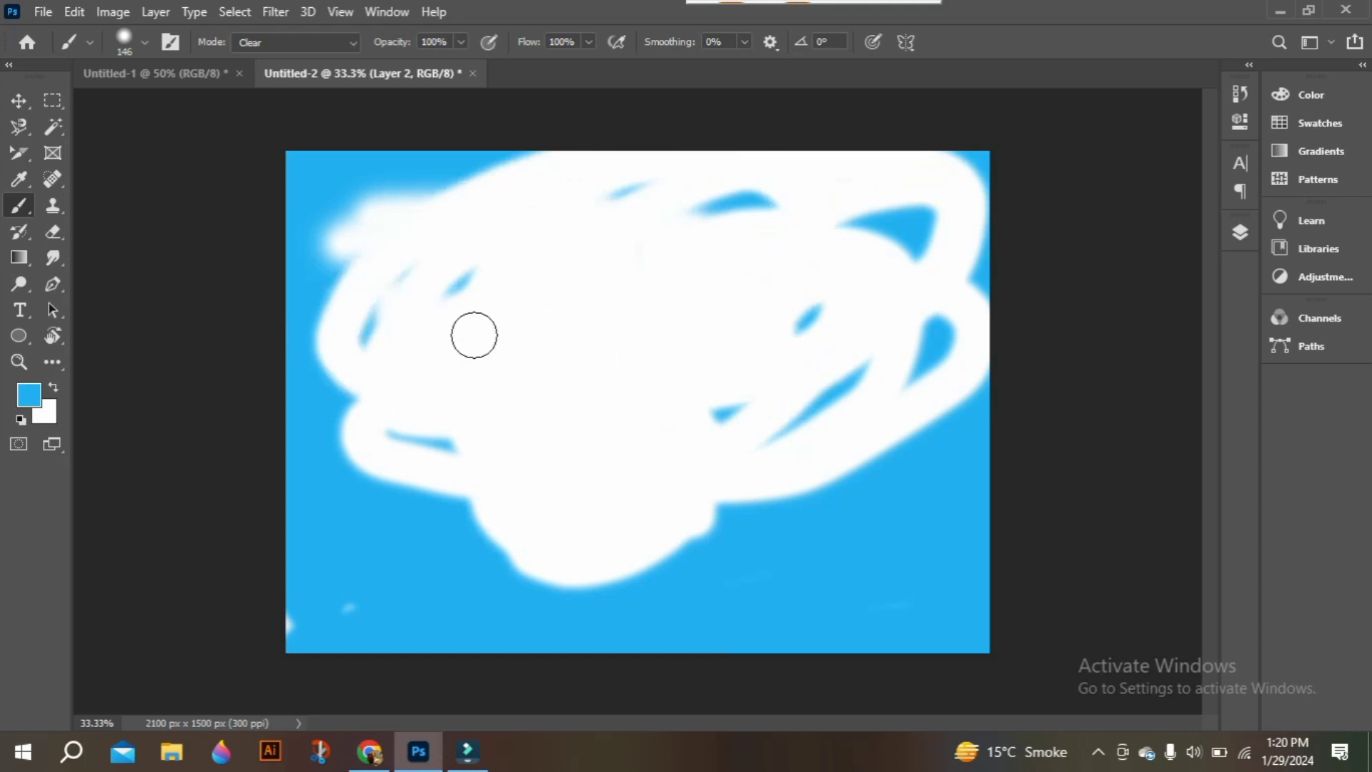
Undo the Clear-mode erasing and all the Behind-mode blue painting on Layer 2.
key("ctrl+z")
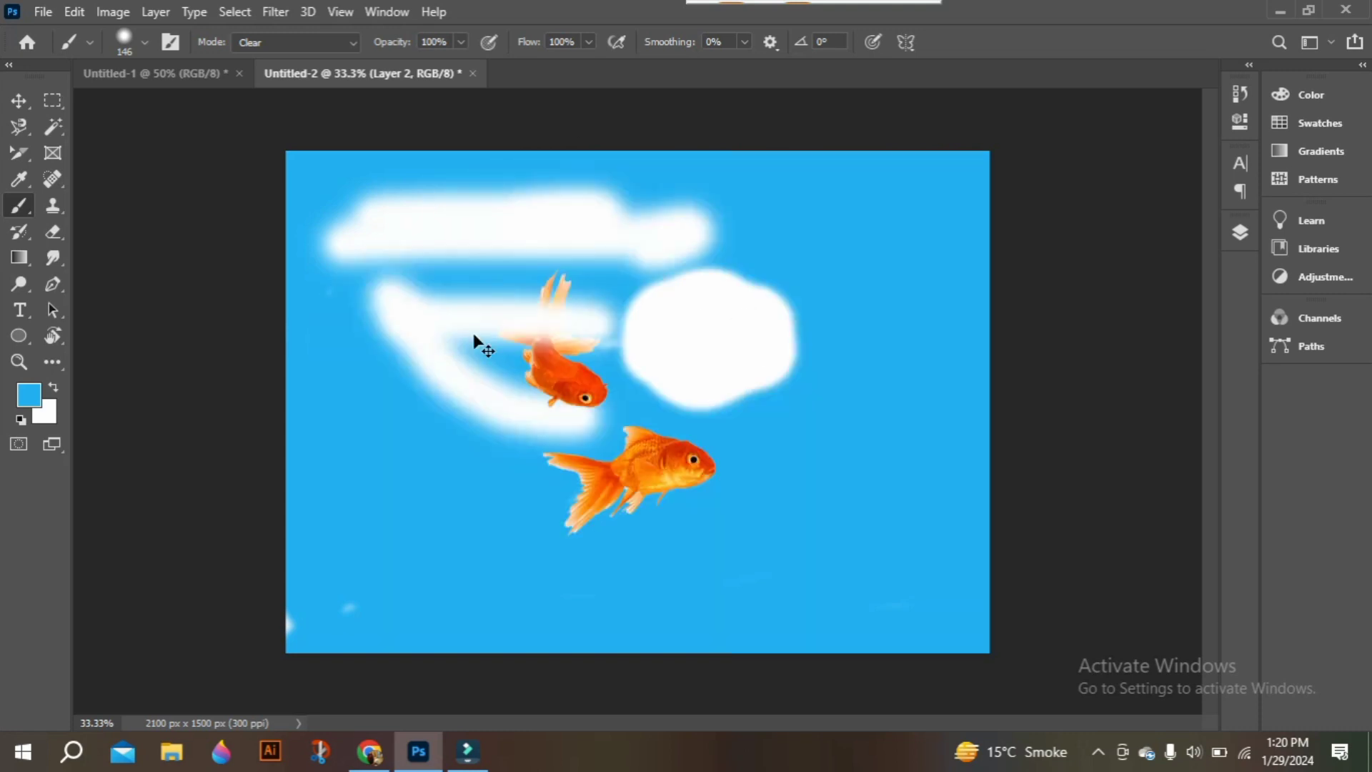
key("ctrl+z")
key("ctrl+shift+z")
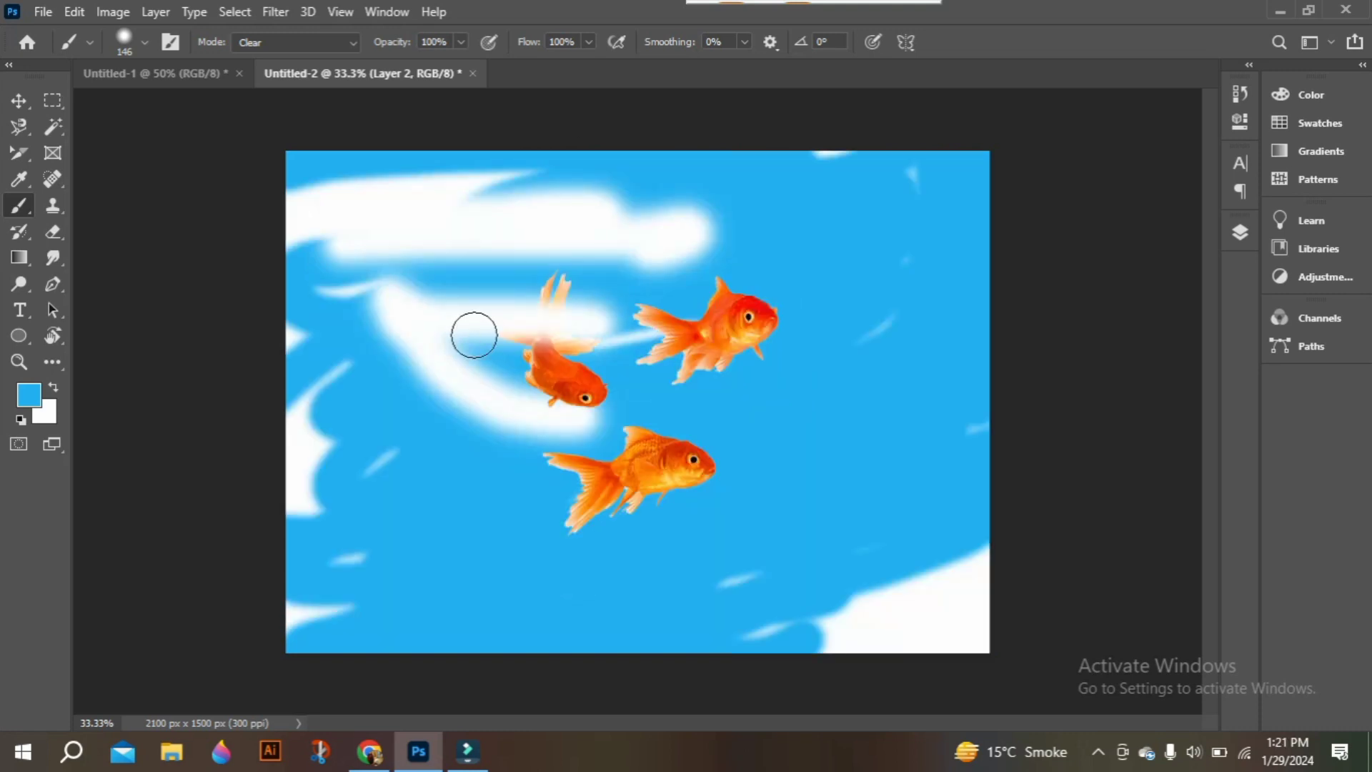
key("ctrl+z")
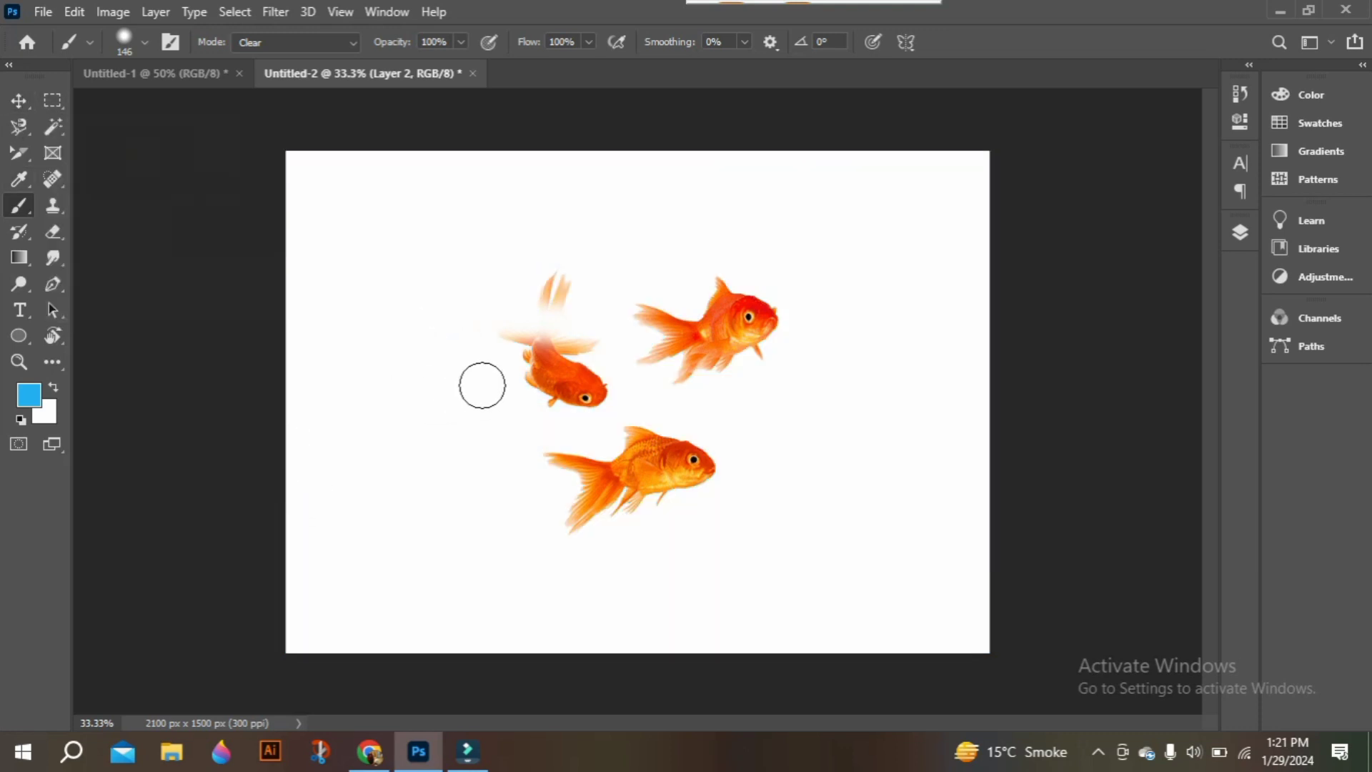
Review the brush modes and Brush tool variants, and set the brush mode to Normal.
left_click(353, 43)
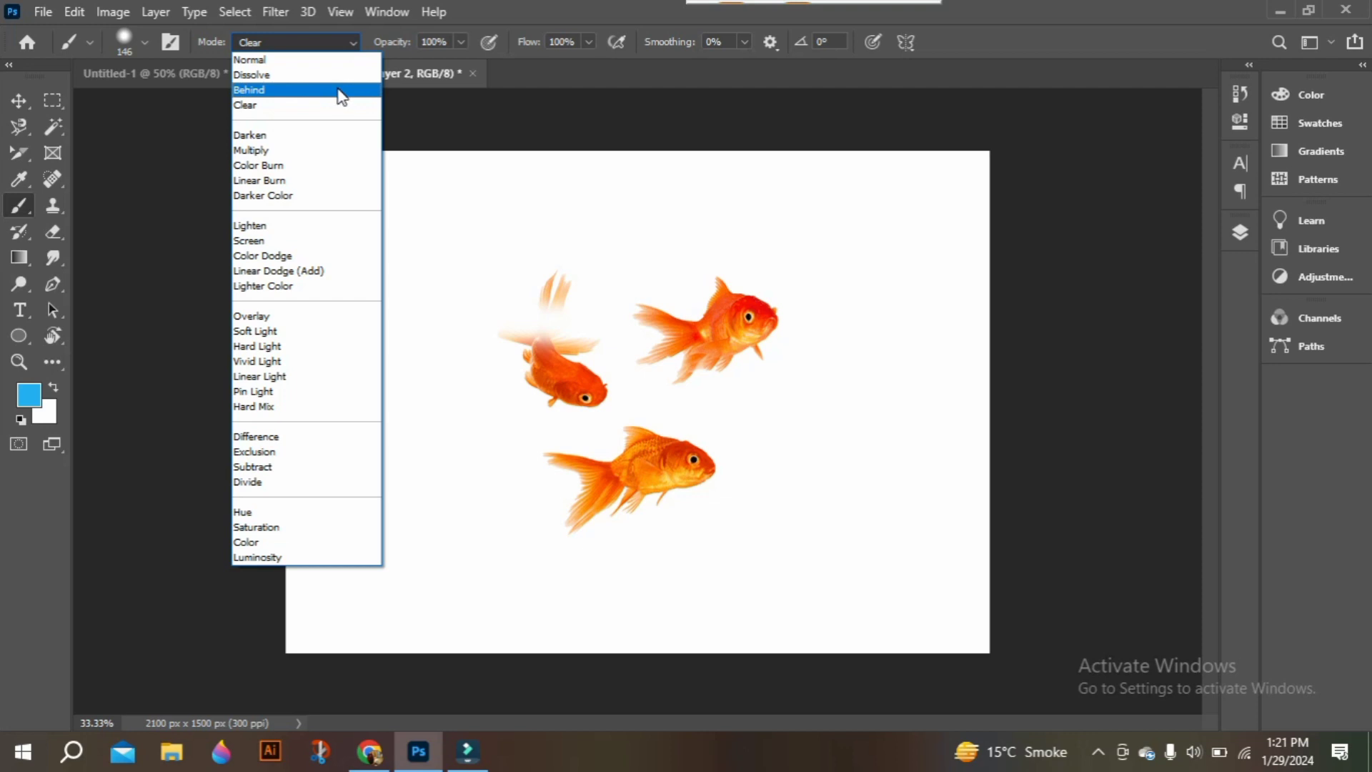
left_click(195, 68)
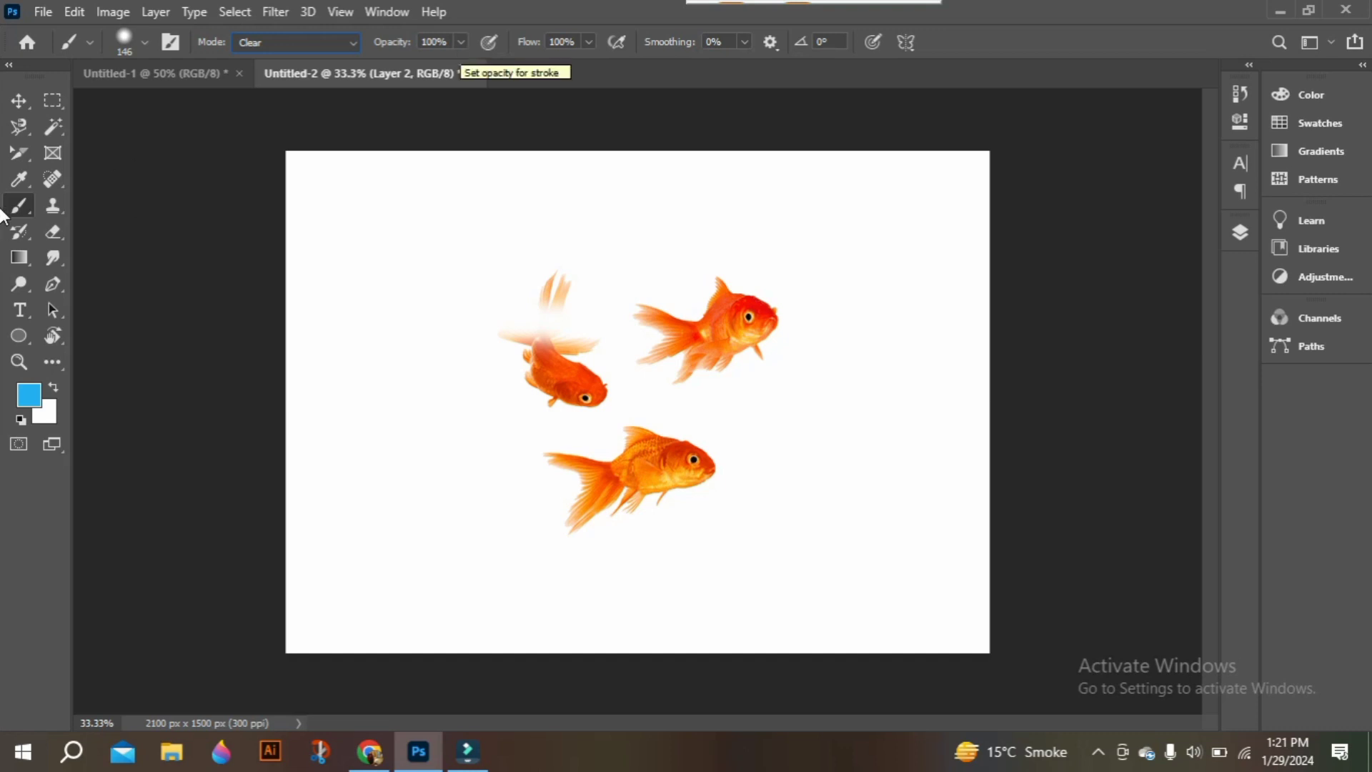
left_click(315, 208)
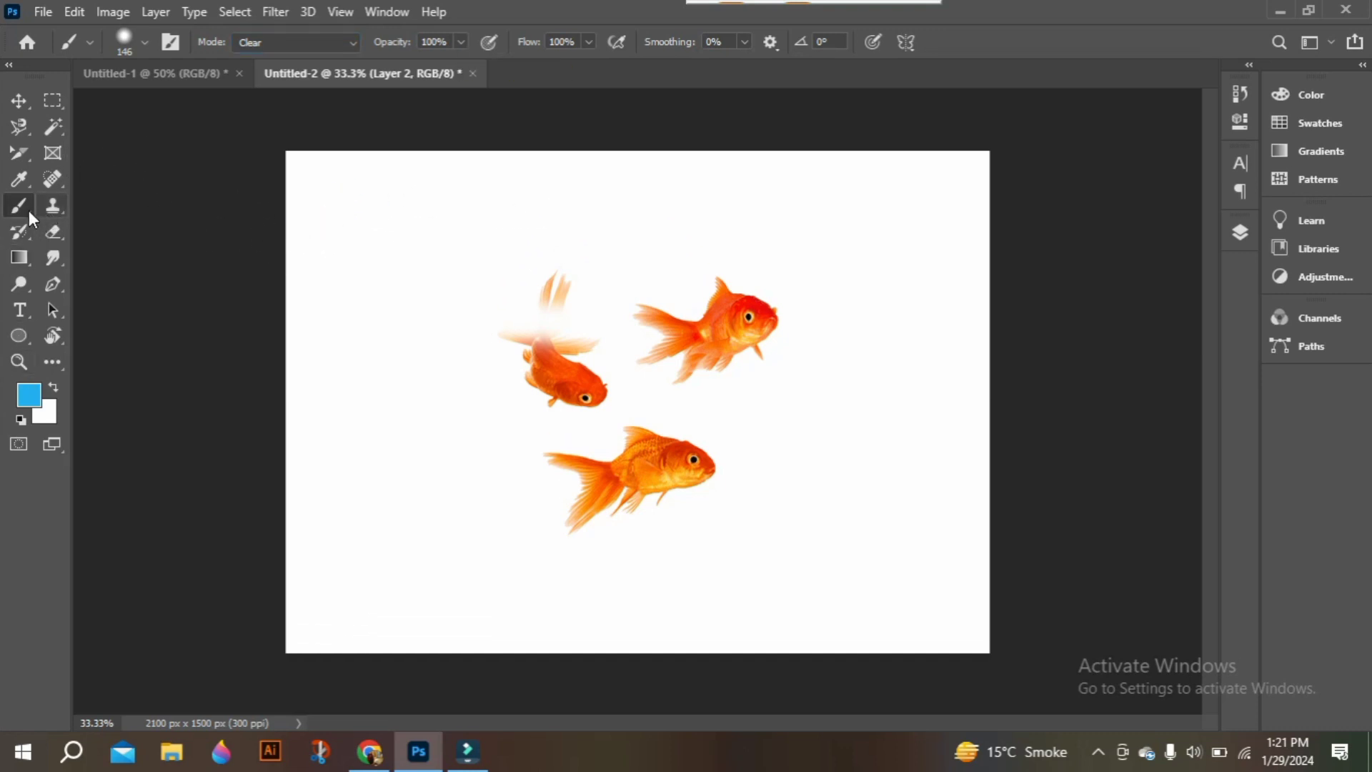
right_click(24, 208)
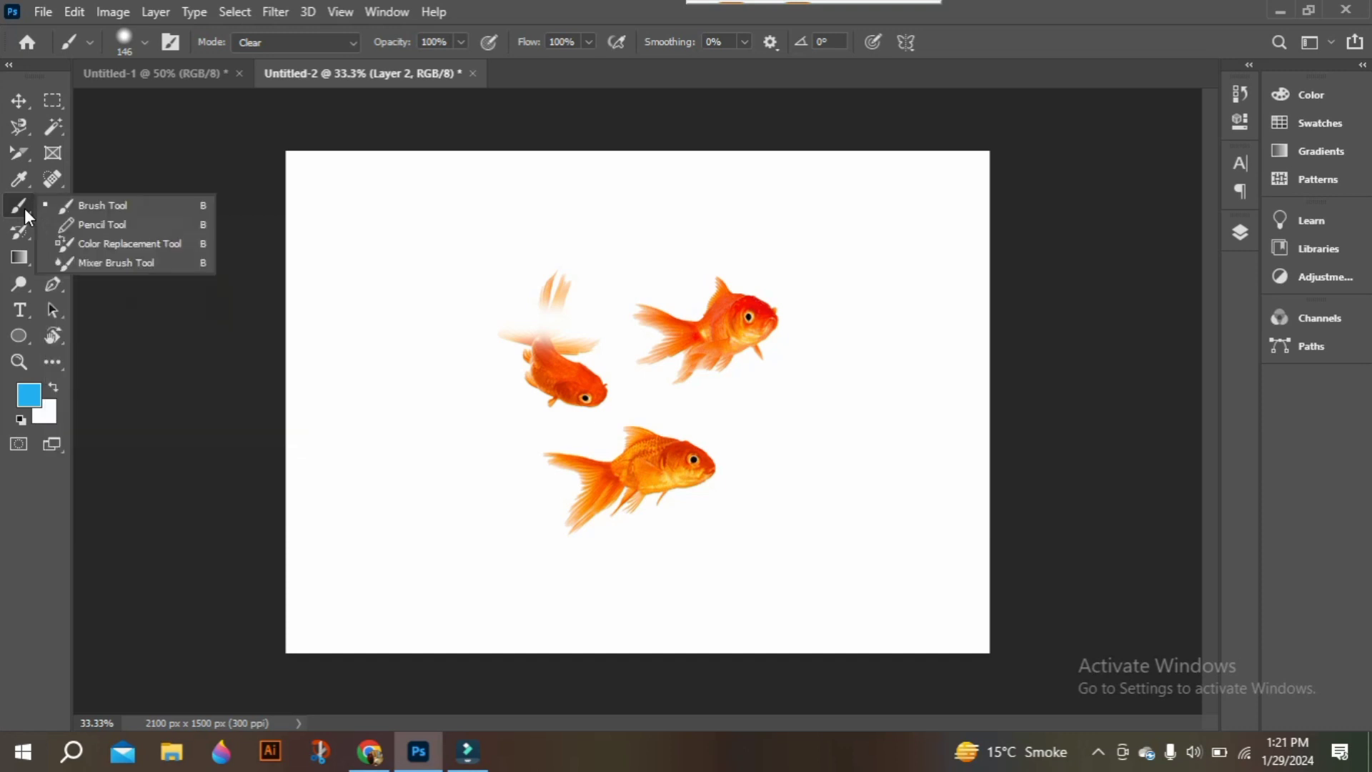
left_click(318, 45)
left_click(287, 63)
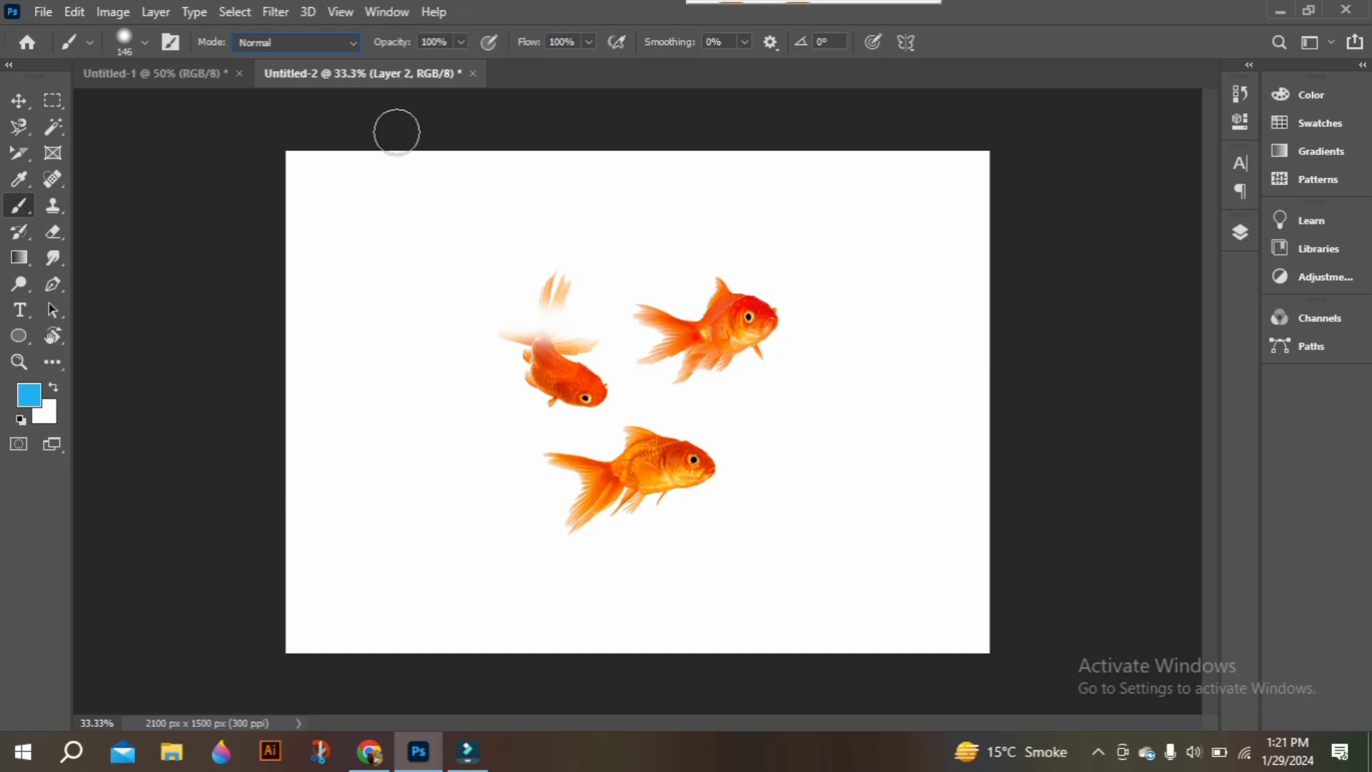
Paint a solid blue patch in the canvas's upper-left corner and broad strokes over the goldfish at 28% opacity.
mouse_move(312, 196)
left_mouse_down()
mouse_move(597, 216)
mouse_move(352, 203)
mouse_move(560, 197)
mouse_move(389, 185)
mouse_move(551, 183)
mouse_move(298, 174)
mouse_move(452, 170)
mouse_move(239, 152)
mouse_move(303, 183)
mouse_move(548, 191)
left_mouse_up()
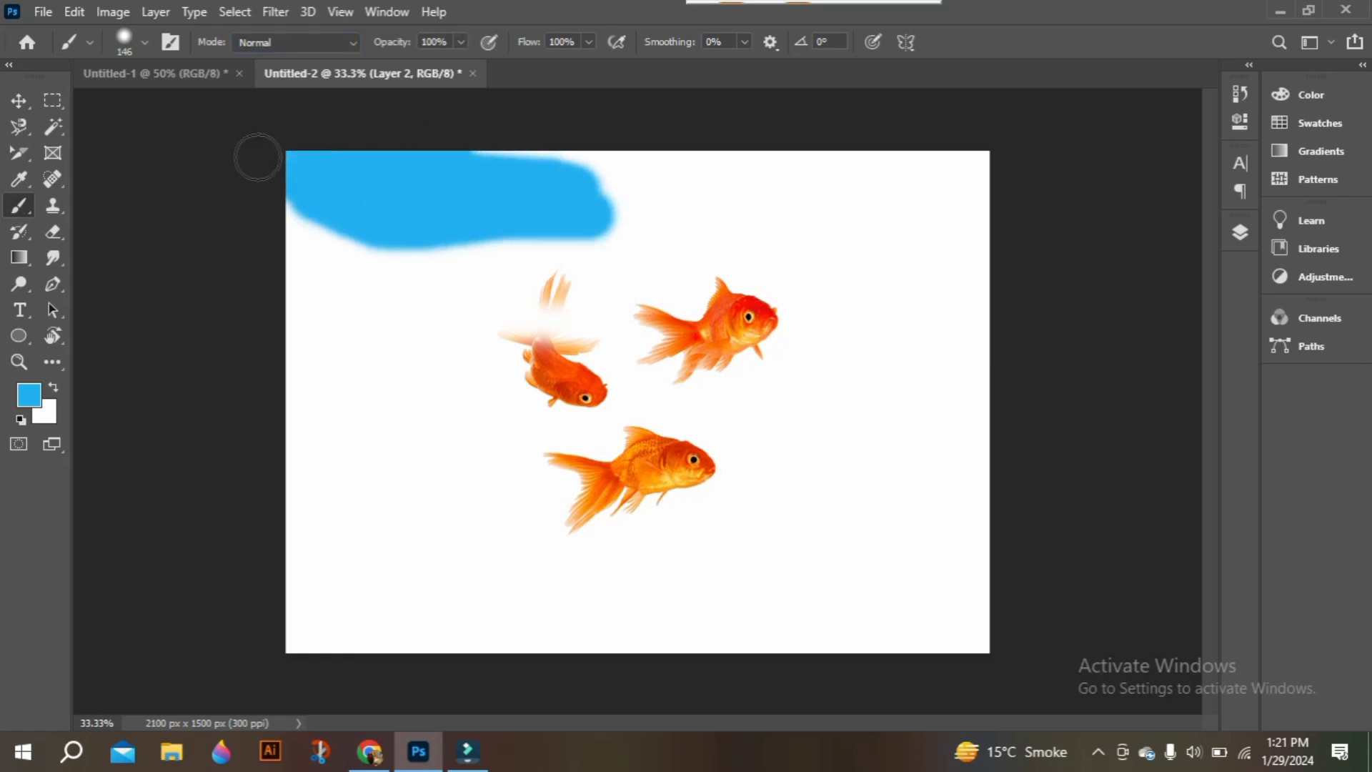
left_click(461, 42)
left_click_drag(460, 66, 401, 70)
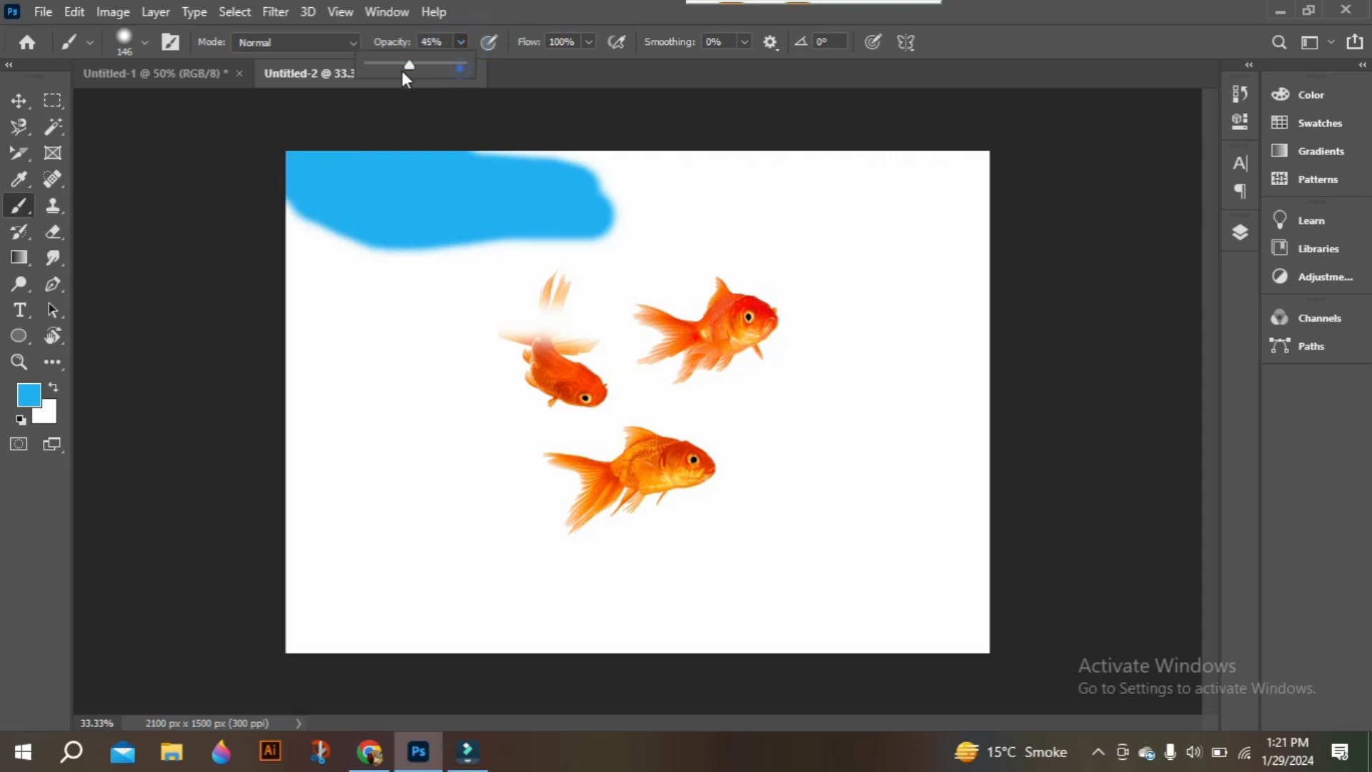
left_click_drag(286, 283, 591, 286)
mouse_move(389, 238)
left_mouse_down()
mouse_move(250, 196)
mouse_move(511, 336)
mouse_move(637, 244)
mouse_move(358, 313)
mouse_move(355, 432)
mouse_move(655, 248)
mouse_move(532, 104)
mouse_move(496, 281)
mouse_move(872, 147)
mouse_move(303, 266)
mouse_move(843, 286)
mouse_move(781, 254)
mouse_move(735, 392)
mouse_move(891, 202)
mouse_move(417, 381)
mouse_move(846, 226)
mouse_move(306, 175)
mouse_move(560, 567)
mouse_move(878, 326)
mouse_move(483, 500)
mouse_move(925, 420)
mouse_move(927, 324)
left_mouse_up()
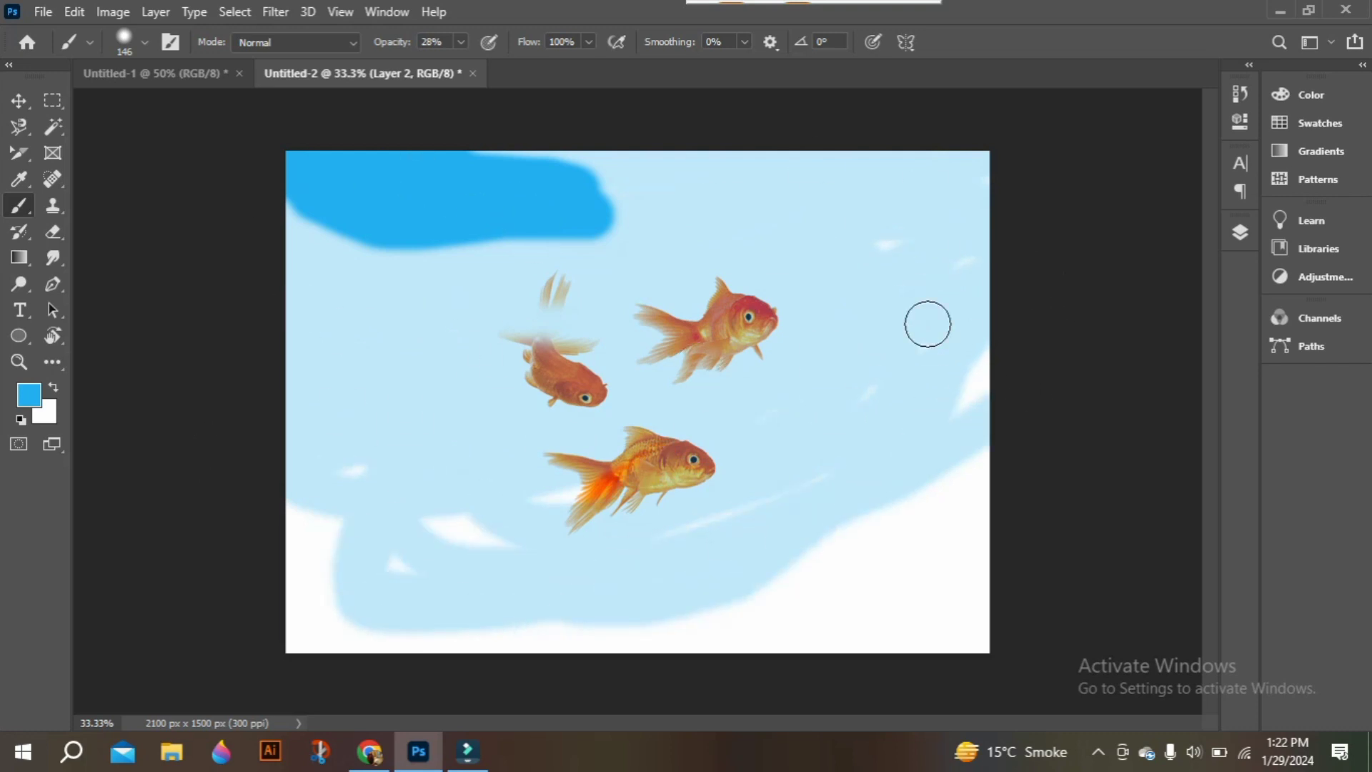
Set the brush opacity to 67% and paint looping blue strokes over the left goldfish.
left_click(460, 41)
left_click_drag(463, 62, 497, 63)
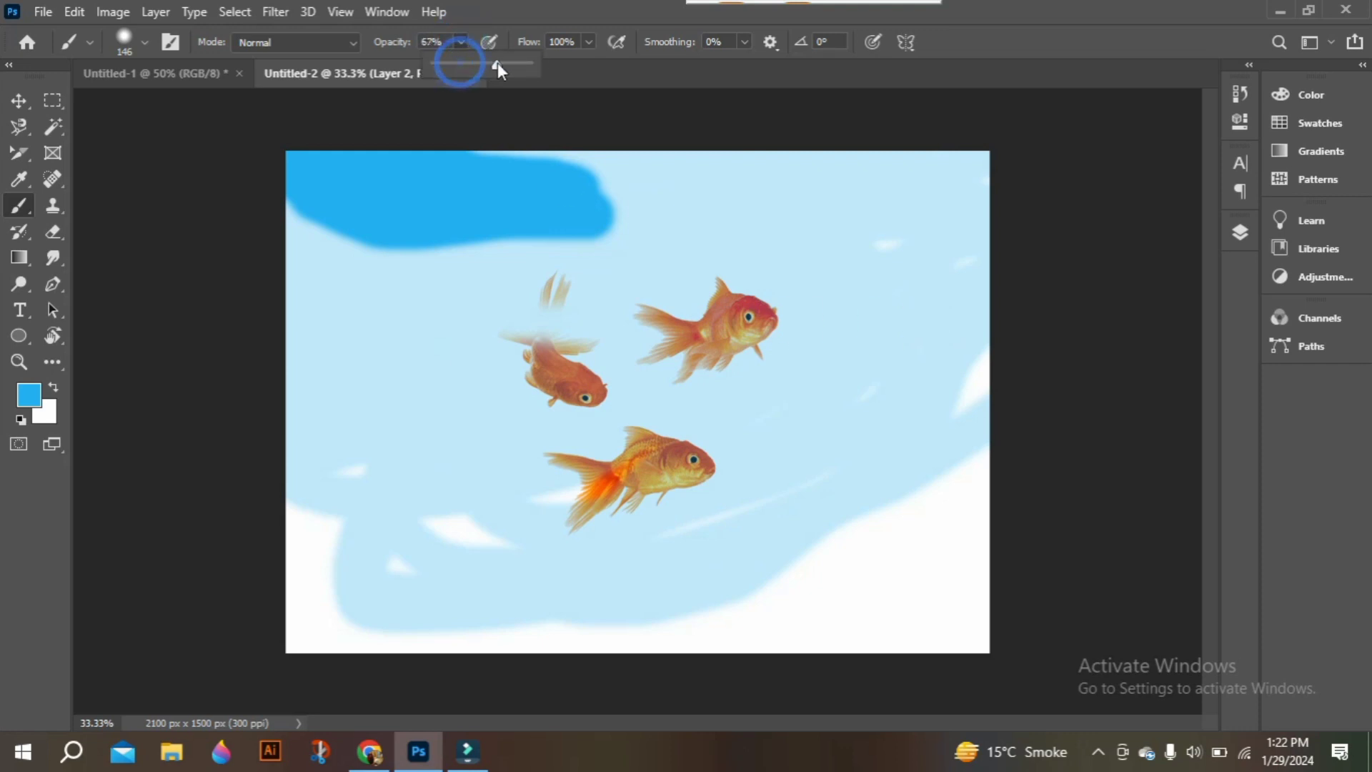
mouse_move(543, 334)
left_mouse_down()
mouse_move(506, 243)
mouse_move(462, 401)
mouse_move(354, 314)
mouse_move(573, 282)
left_mouse_up()
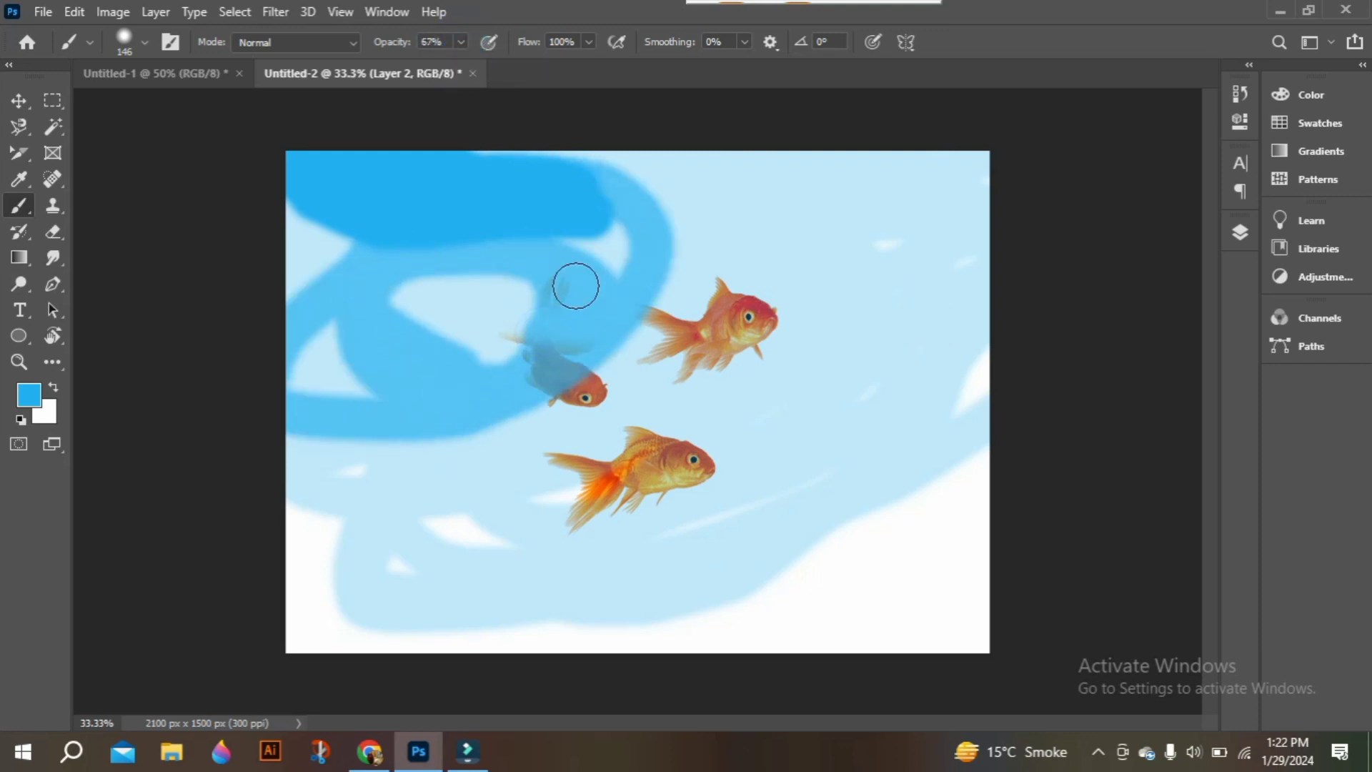
Undo all the opacity test strokes on Layer 2.
key("ctrl+z")
key("ctrl+z")
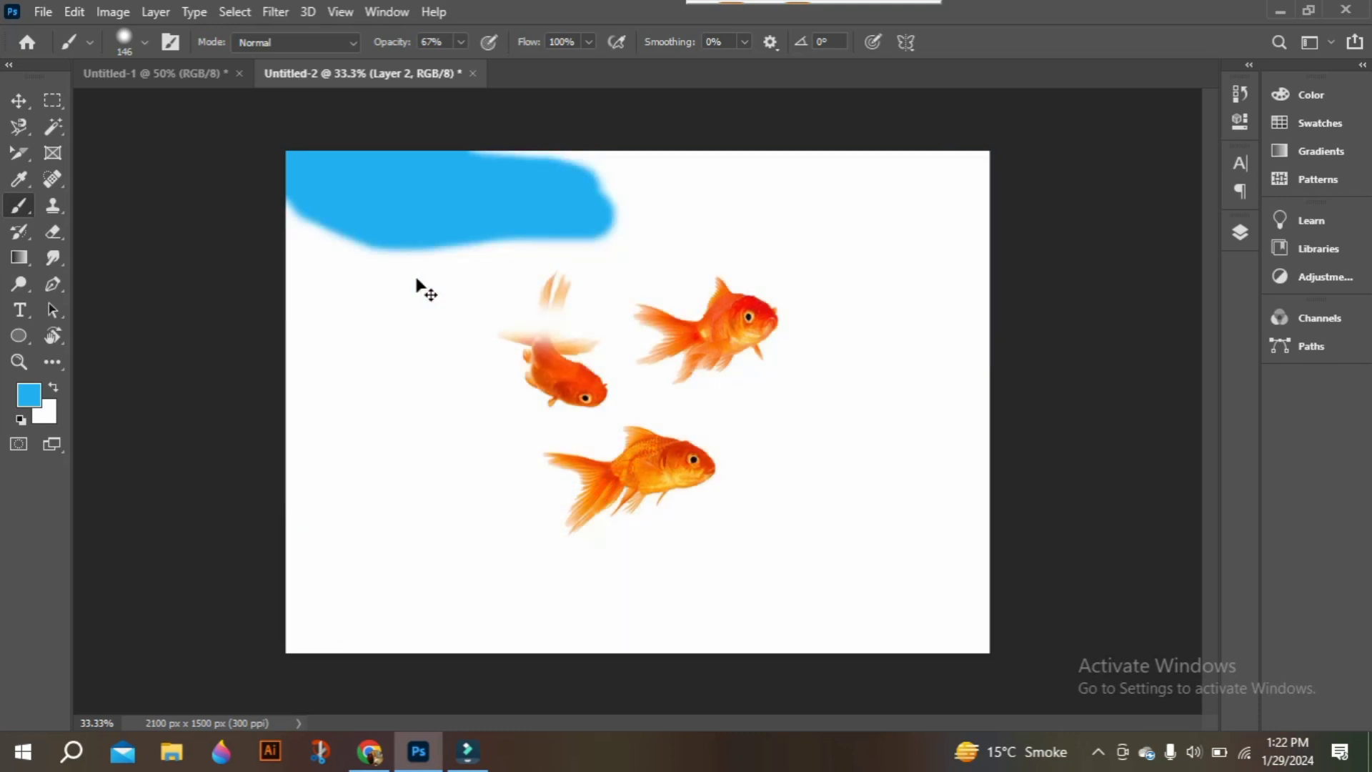
key("ctrl+z")
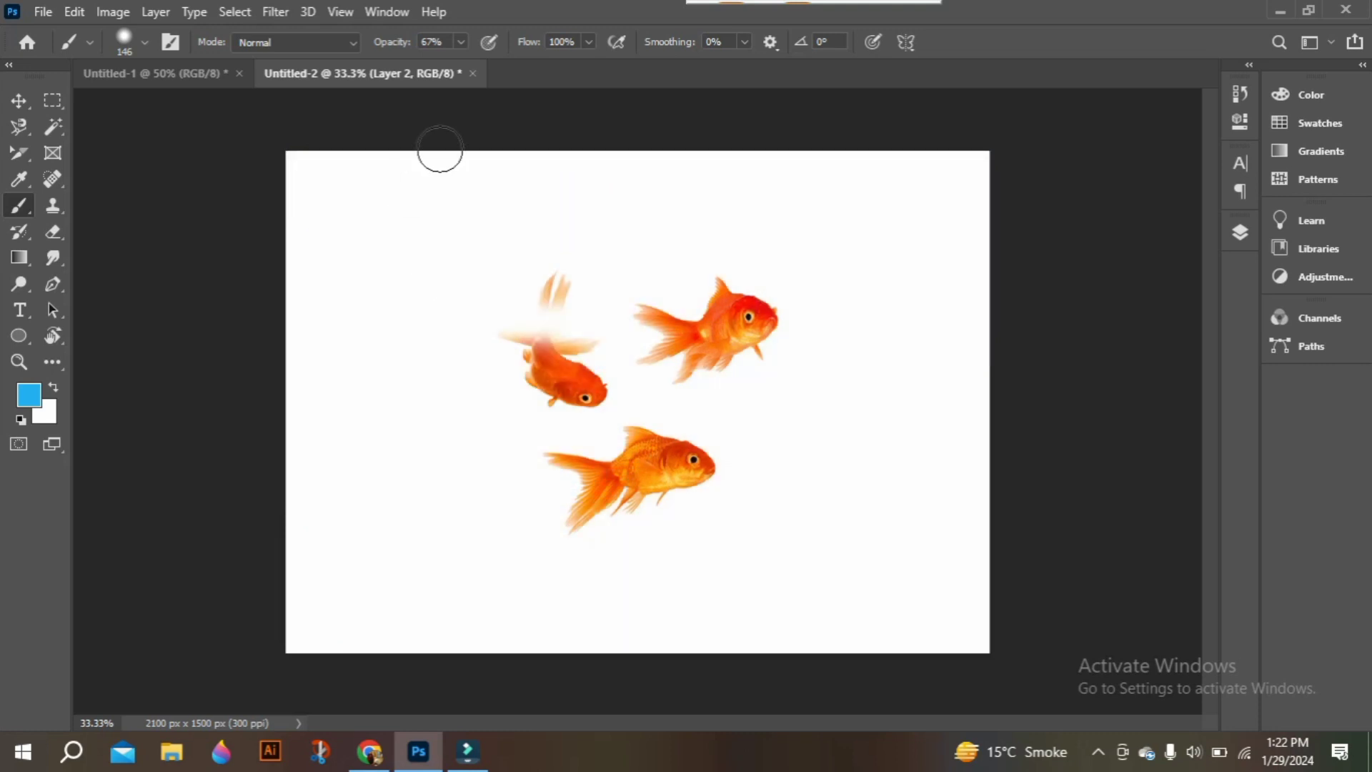
Set the brush flow to 82% and paint overlapping horizontal blue strokes above the left goldfish.
left_click(588, 42)
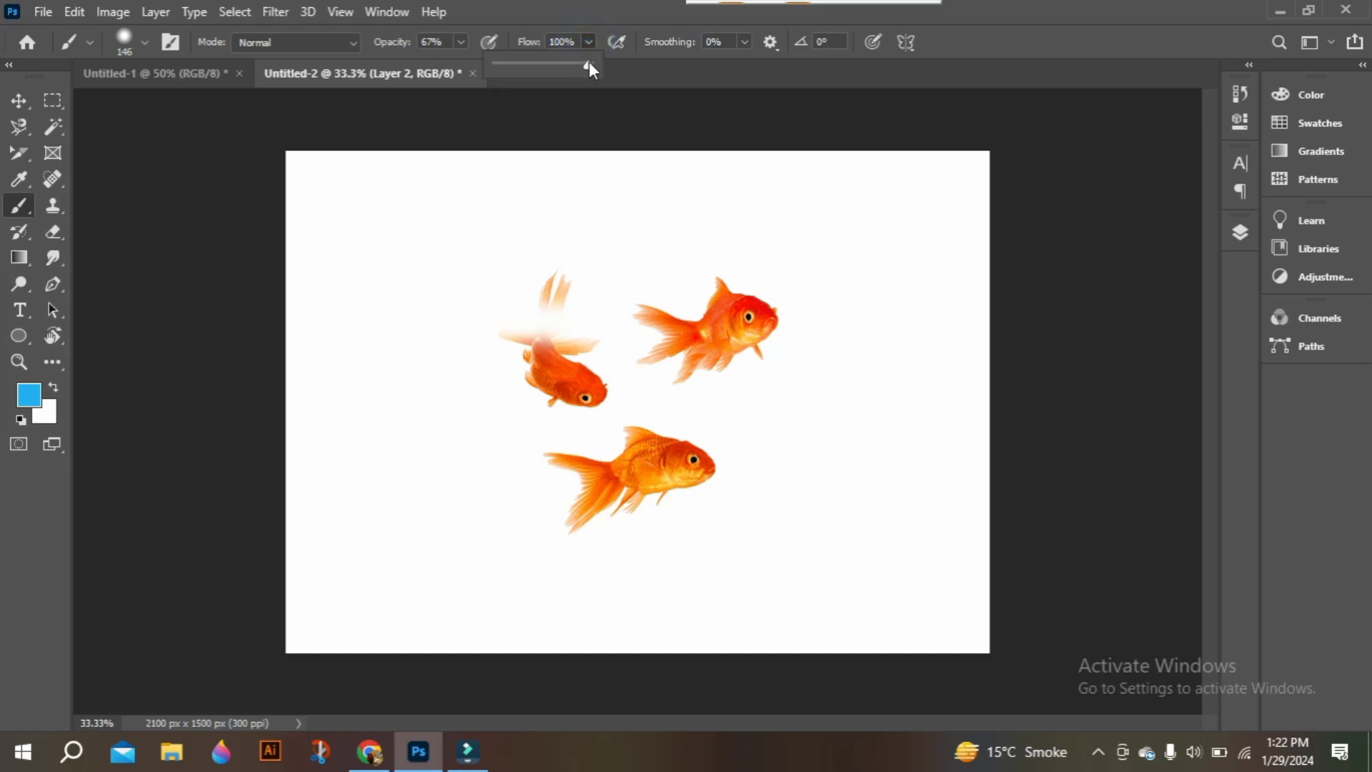
left_click_drag(585, 63, 560, 63)
left_click_drag(443, 227, 386, 227)
mouse_move(579, 230)
left_mouse_down()
mouse_move(367, 220)
mouse_move(614, 215)
left_mouse_up()
Set the brush flow to 13% and paint faint blue strokes around and over the left goldfish.
left_click(588, 42)
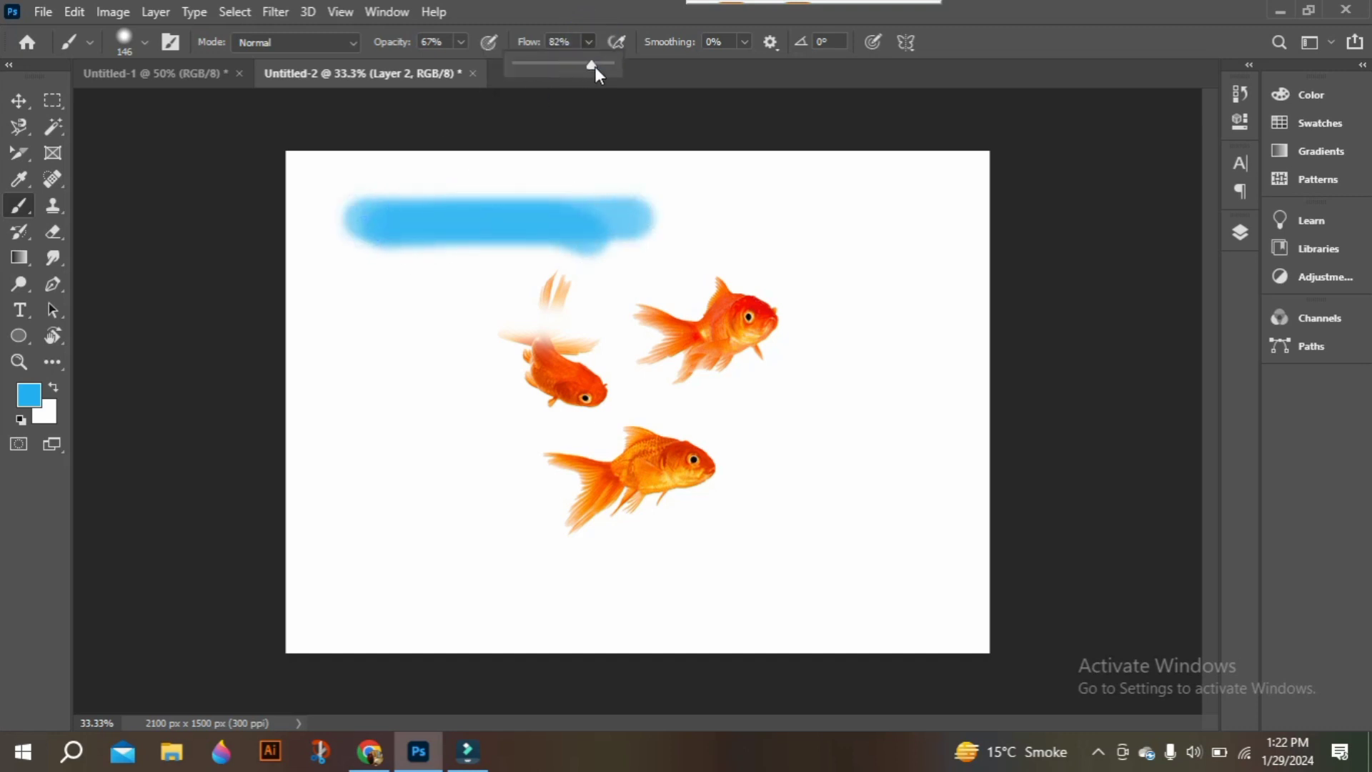
left_click_drag(608, 62, 526, 63)
mouse_move(409, 289)
left_mouse_down()
mouse_move(591, 324)
mouse_move(643, 350)
left_mouse_up()
mouse_move(503, 396)
left_mouse_down()
mouse_move(382, 371)
mouse_move(665, 307)
mouse_move(391, 352)
mouse_move(636, 297)
mouse_move(364, 361)
mouse_move(550, 254)
mouse_move(453, 303)
mouse_move(498, 247)
left_mouse_up()
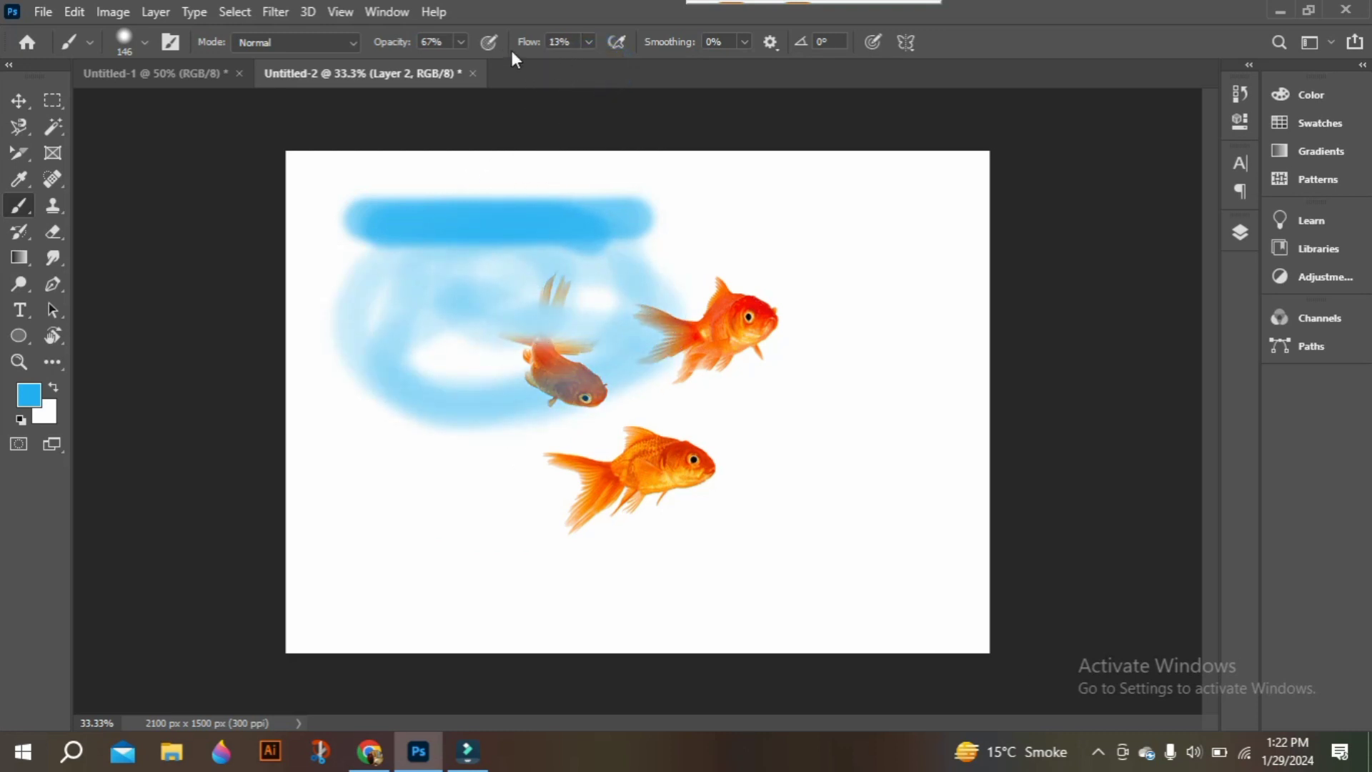
Undo all the blue flow test strokes on Layer 2.
key("ctrl+z")
key("ctrl+z")
key("ctrl+z")
key("ctrl+z")
key("ctrl+z")
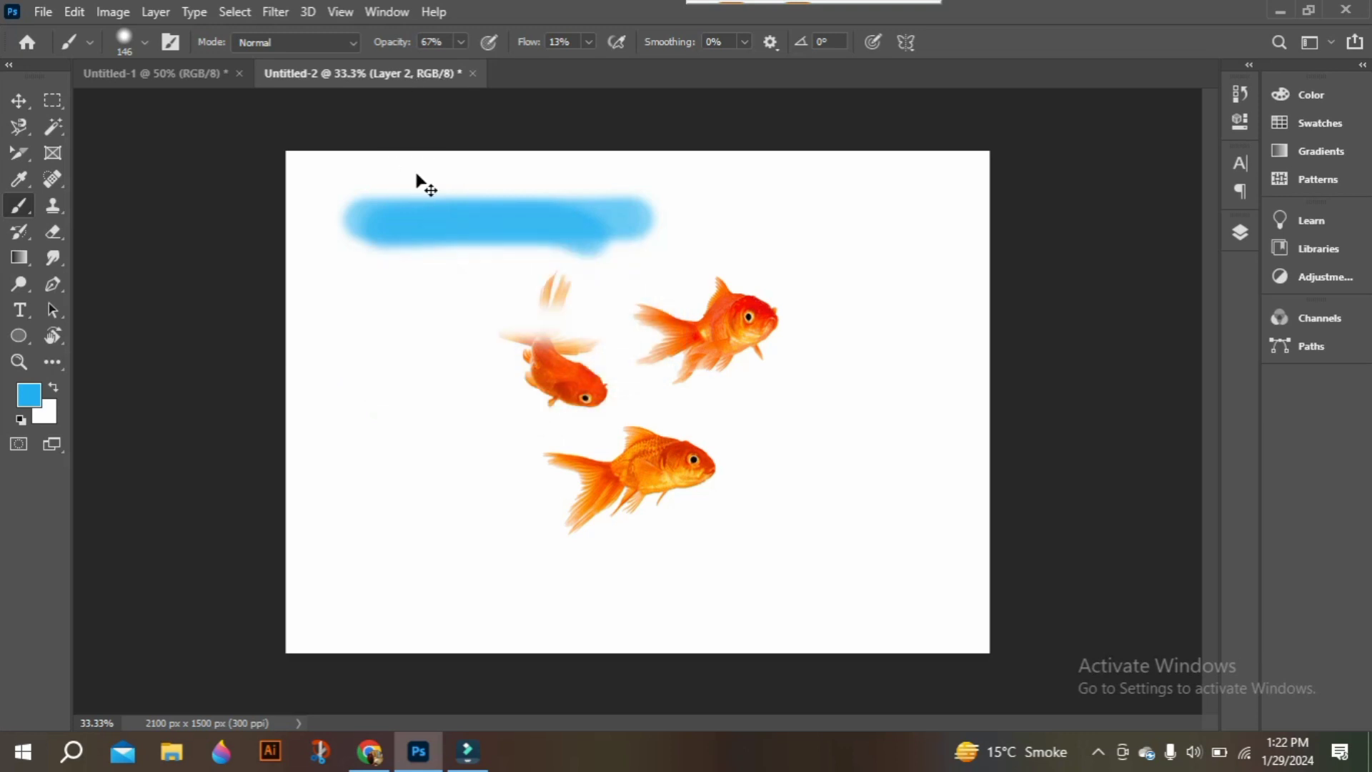
key("ctrl+z")
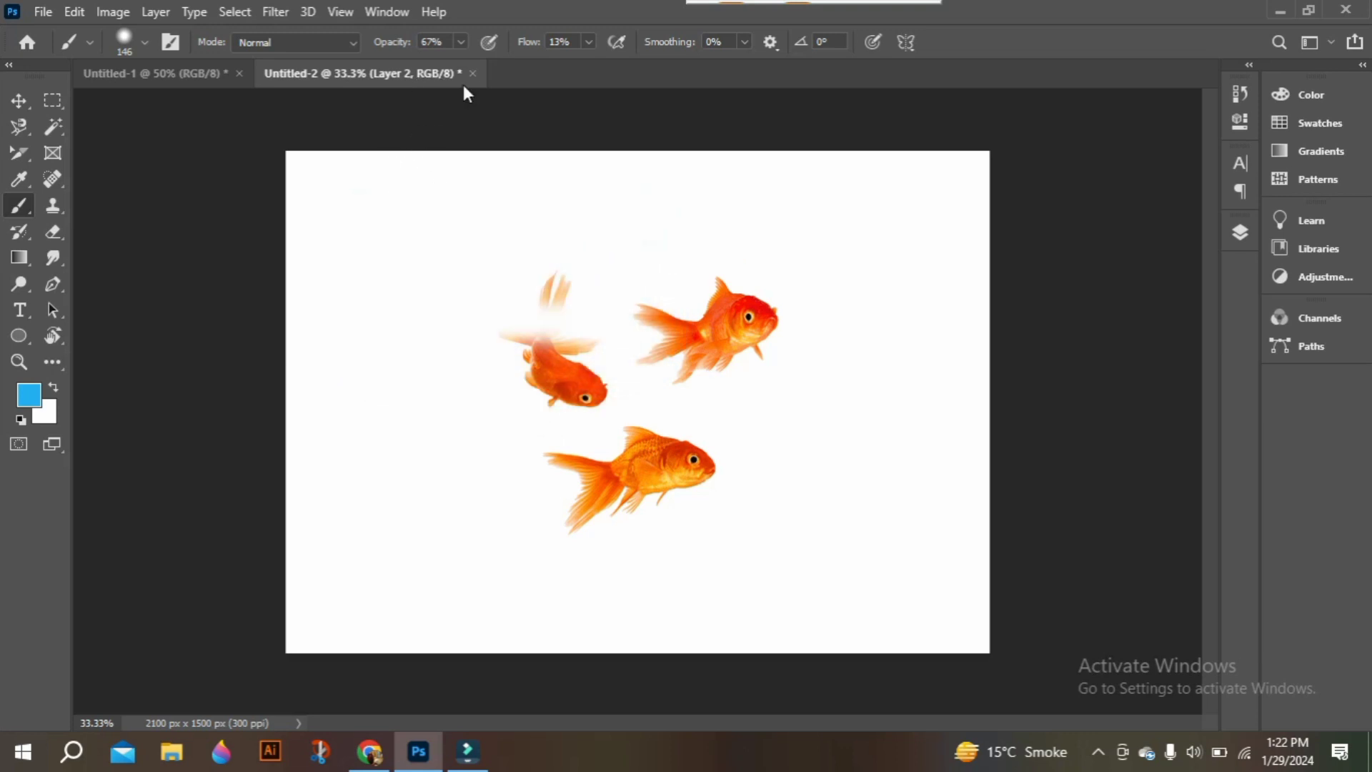
Restore both the brush opacity and the brush flow to 100%.
left_click(462, 42)
left_click_drag(465, 62, 693, 80)
left_click(590, 41)
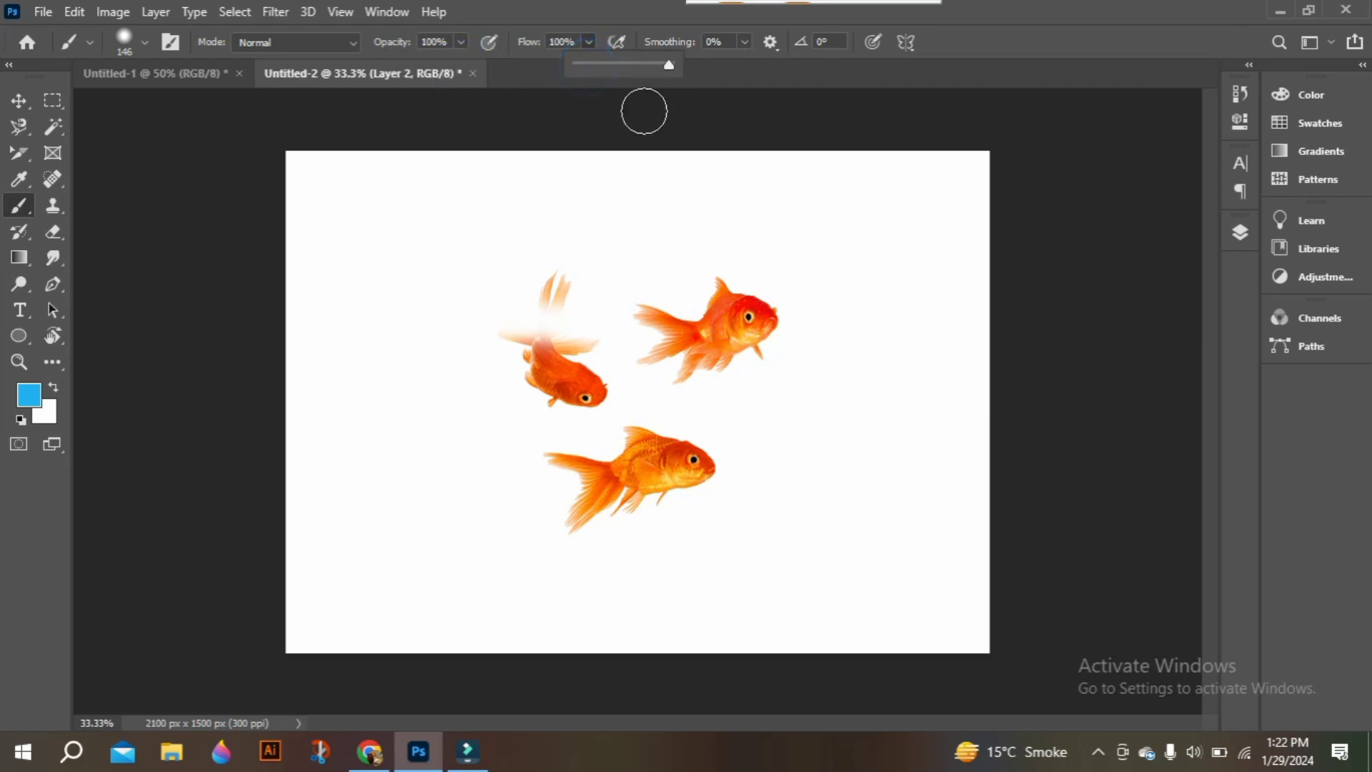
left_click(723, 80)
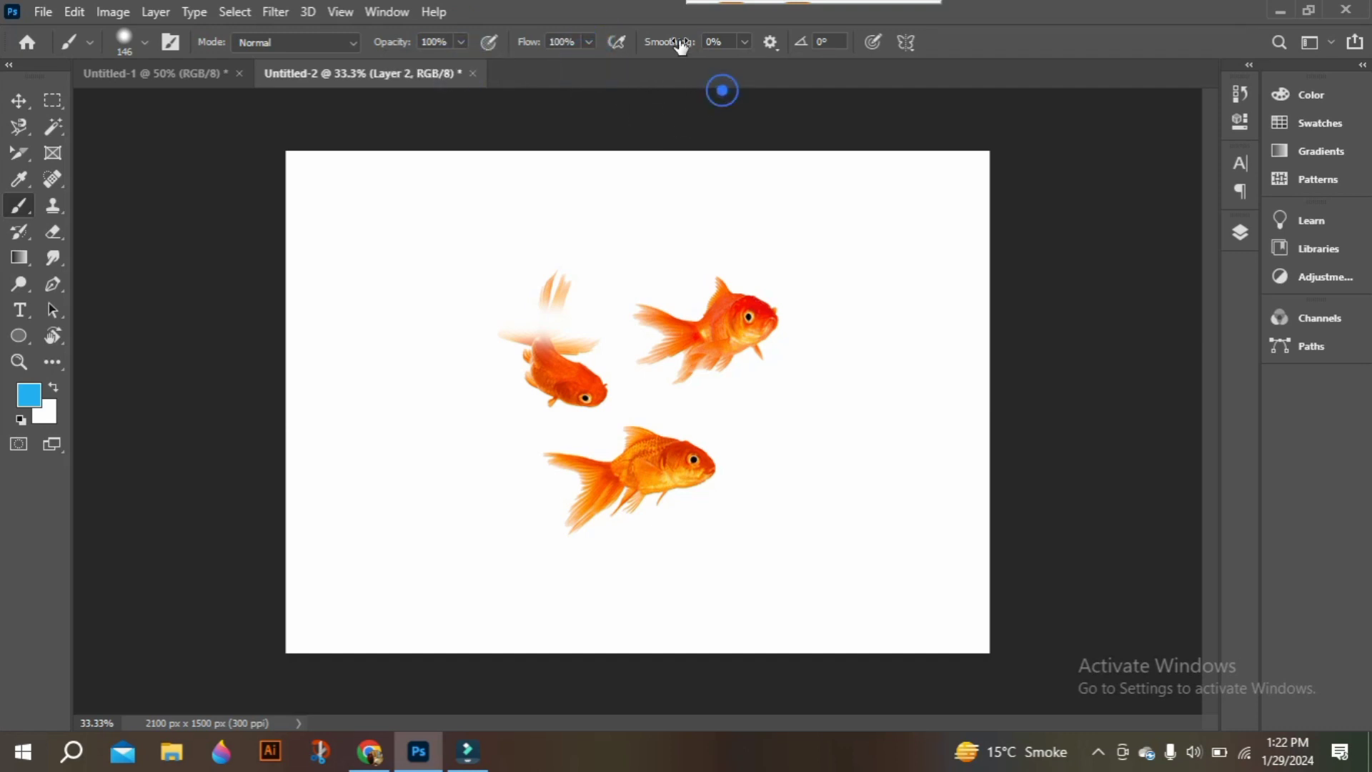
Paint a horizontal blue stroke above the fish at 0% smoothing, and a long looping stroke across the fish at 100% smoothing.
left_click(744, 43)
left_click_drag(323, 195, 633, 193)
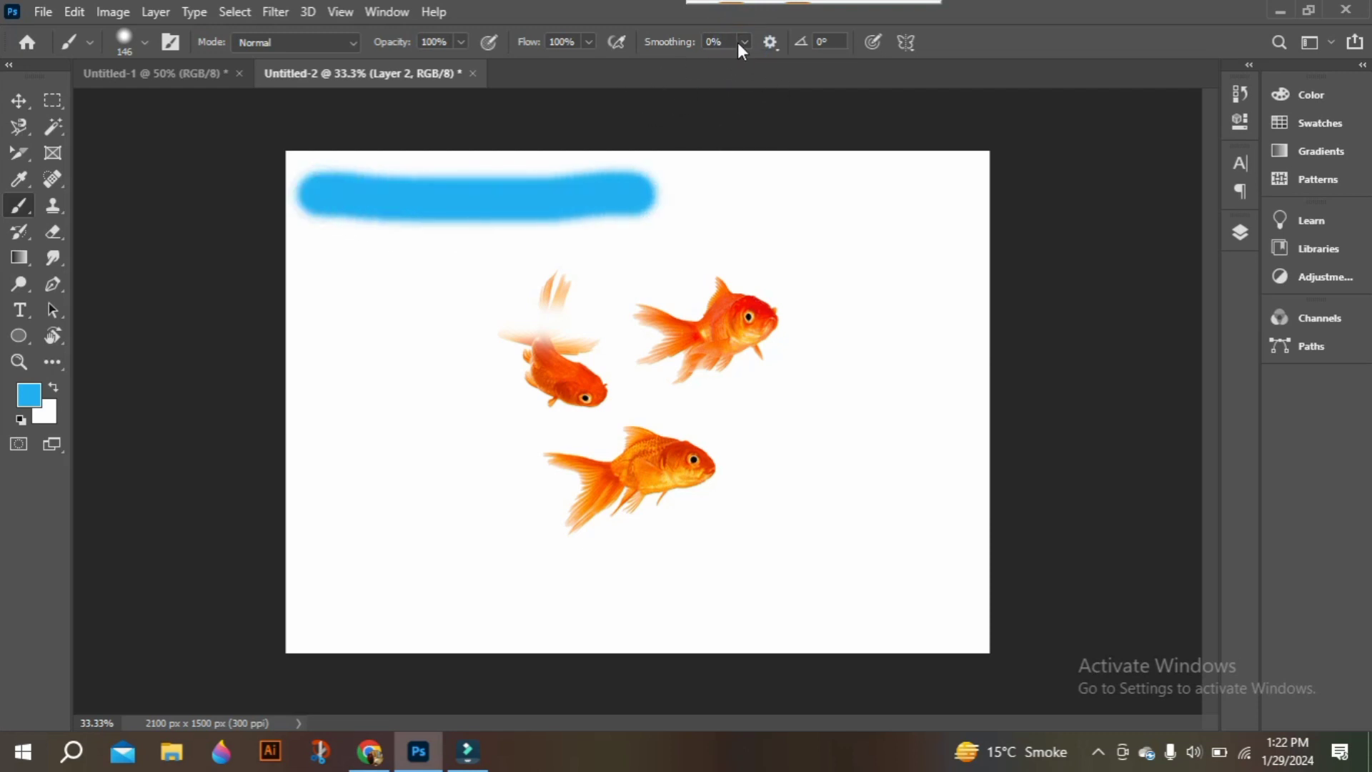
left_click(741, 41)
left_click_drag(744, 69, 883, 71)
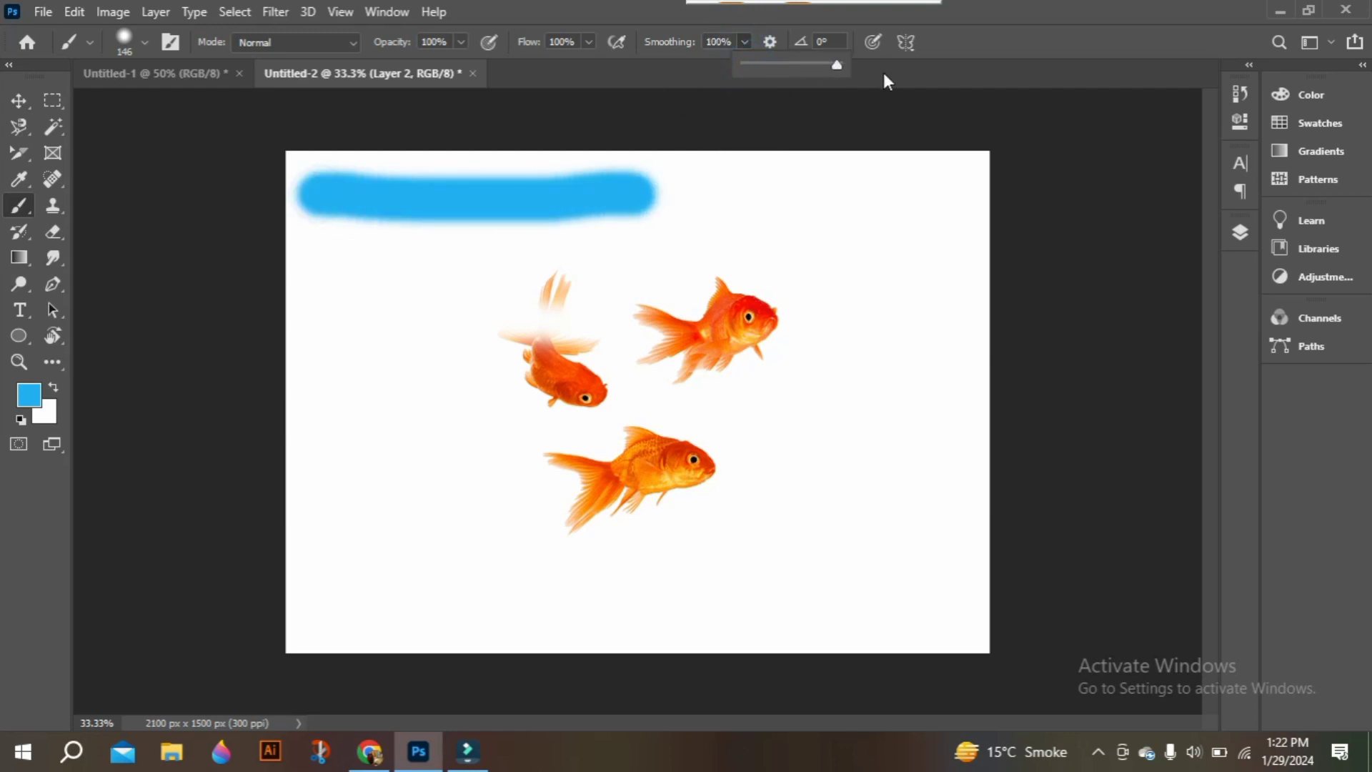
mouse_move(316, 263)
left_mouse_down()
mouse_move(471, 283)
mouse_move(699, 260)
mouse_move(446, 326)
mouse_move(381, 381)
mouse_move(571, 392)
mouse_move(759, 290)
mouse_move(577, 253)
mouse_move(574, 358)
mouse_move(747, 192)
mouse_move(669, 371)
mouse_move(759, 286)
mouse_move(874, 358)
mouse_move(830, 292)
mouse_move(719, 389)
mouse_move(759, 443)
mouse_move(897, 410)
mouse_move(758, 447)
mouse_move(638, 507)
mouse_move(872, 458)
mouse_move(935, 423)
mouse_move(652, 521)
mouse_move(838, 502)
mouse_move(871, 431)
mouse_move(834, 514)
mouse_move(960, 330)
mouse_move(981, 447)
mouse_move(812, 405)
mouse_move(978, 222)
mouse_move(901, 437)
mouse_move(839, 316)
mouse_move(987, 355)
mouse_move(848, 365)
mouse_move(999, 285)
mouse_move(831, 390)
mouse_move(953, 175)
mouse_move(888, 420)
mouse_move(799, 291)
mouse_move(910, 308)
left_mouse_up()
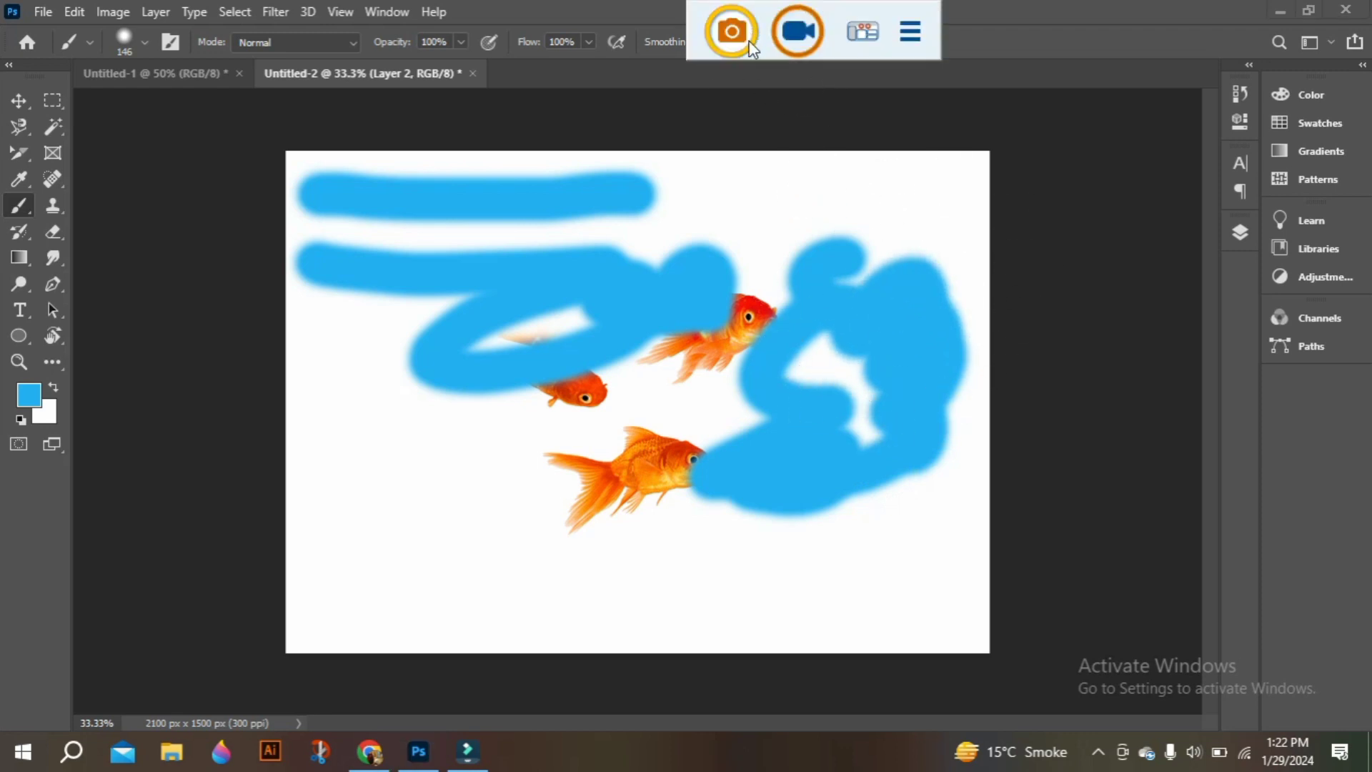
Reset the brush smoothing to 0% and undo the blue smoothing test strokes on Layer 2.
left_click(741, 38)
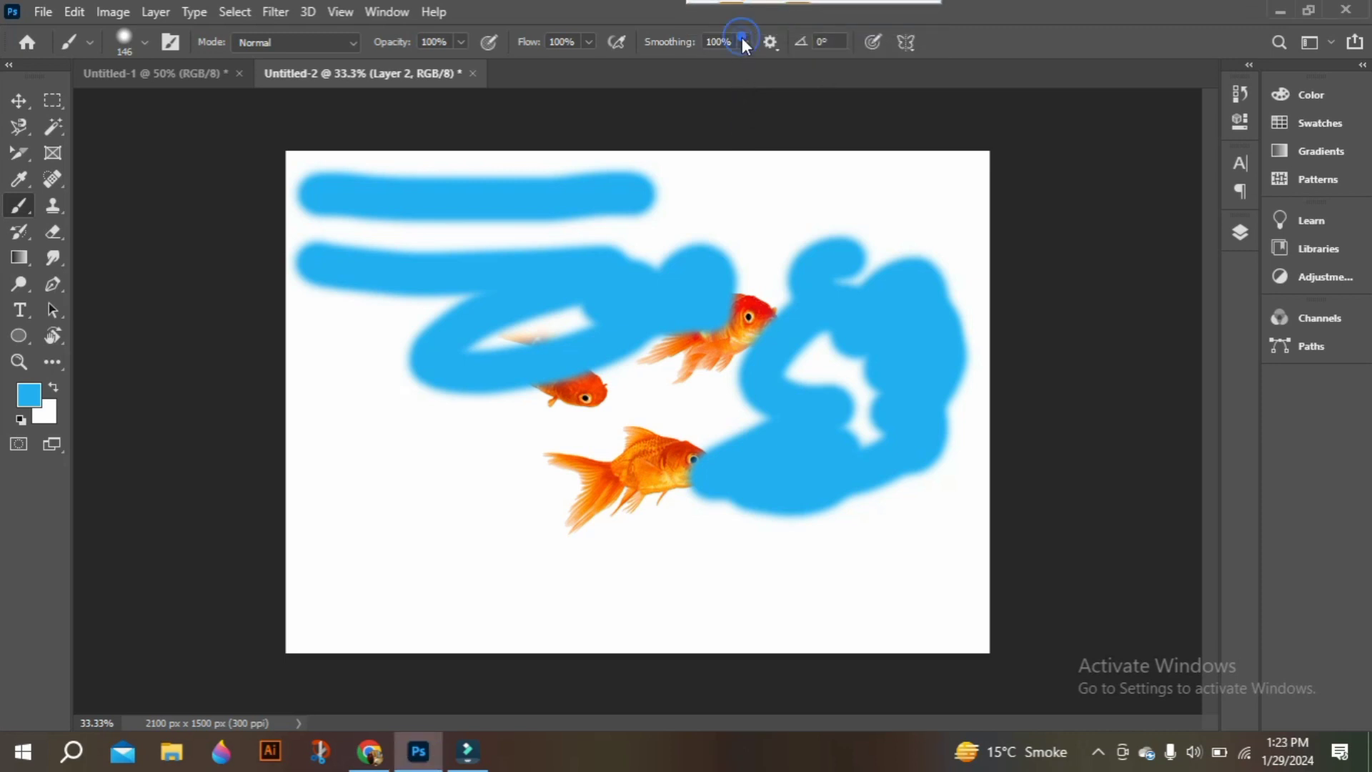
left_click(743, 42)
left_click_drag(743, 67, 688, 66)
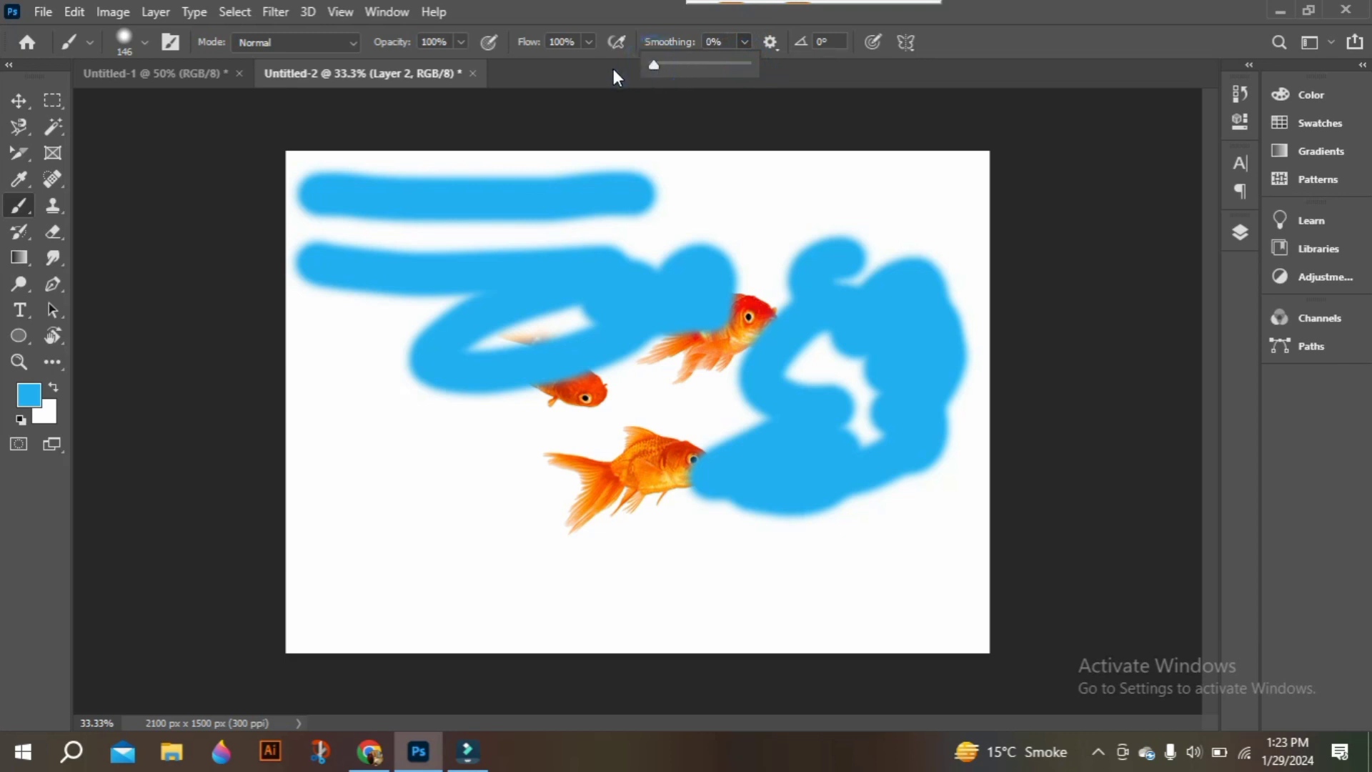
left_click(603, 206)
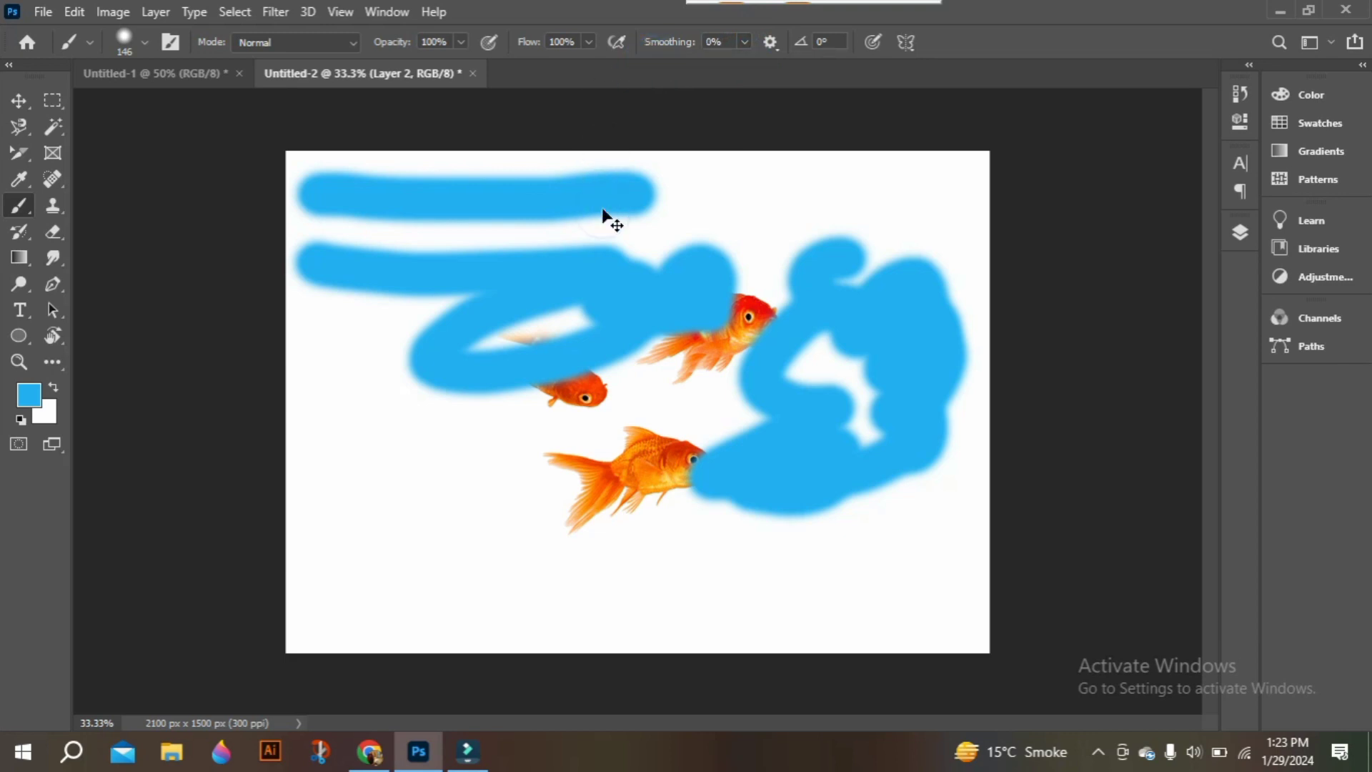
key("ctrl+z")
key("ctrl+z")
key("ctrl+z")
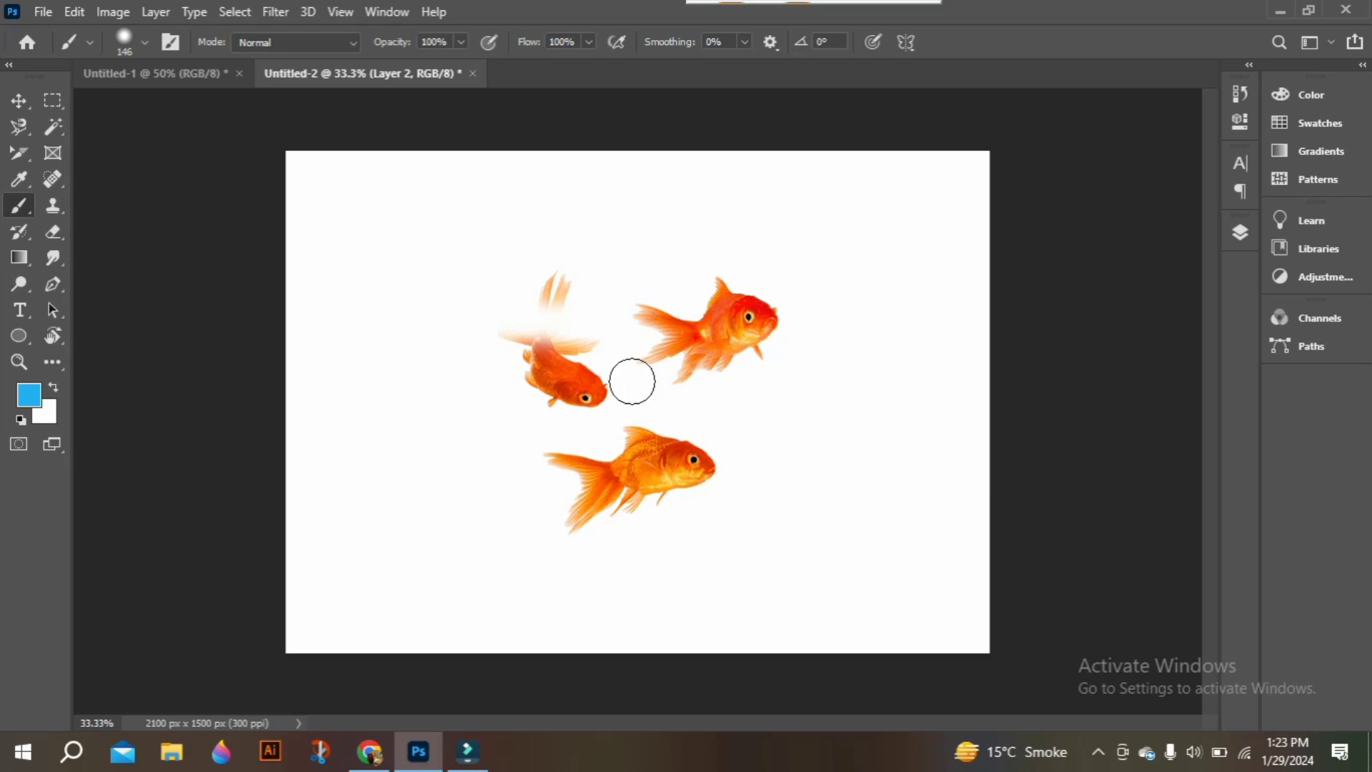
Delete Layer 2 with the goldfish, leaving only the white Layer 0.
left_click(1237, 233)
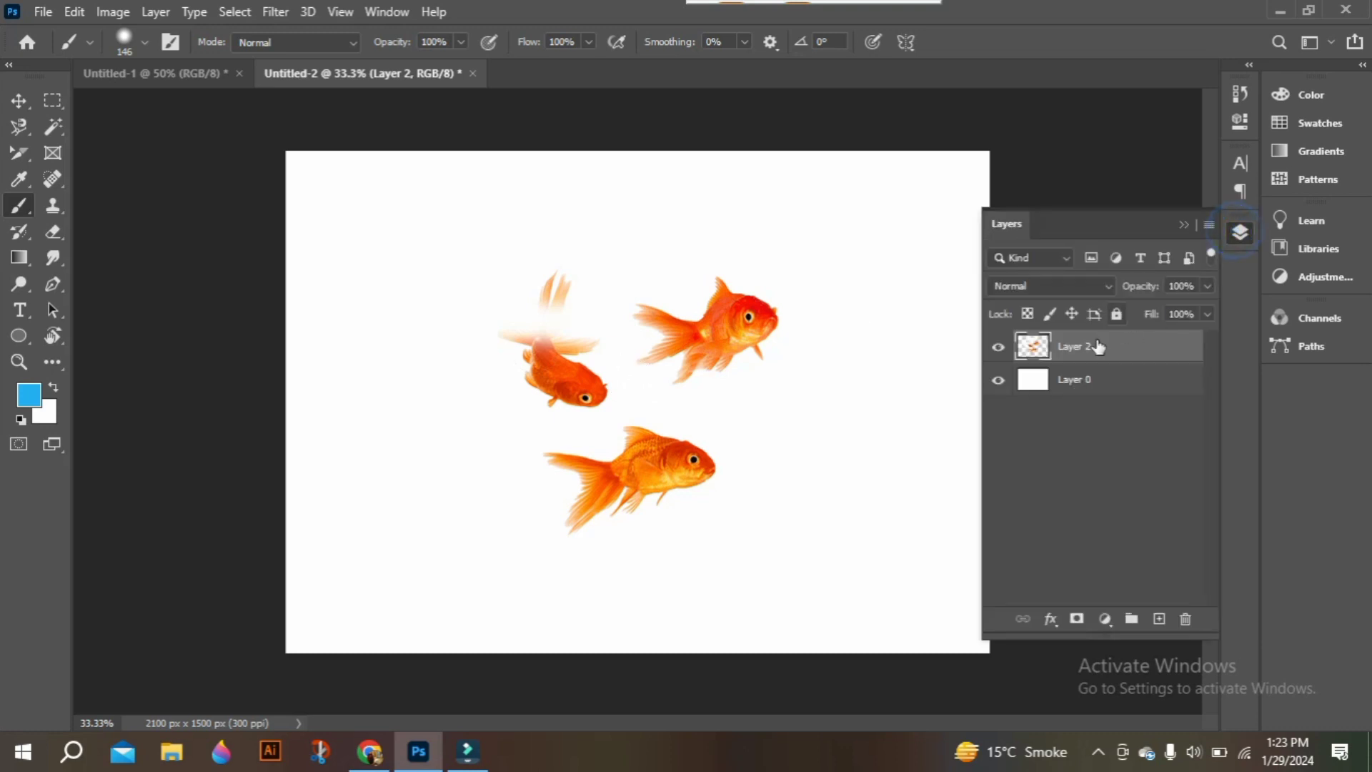
key("Delete")
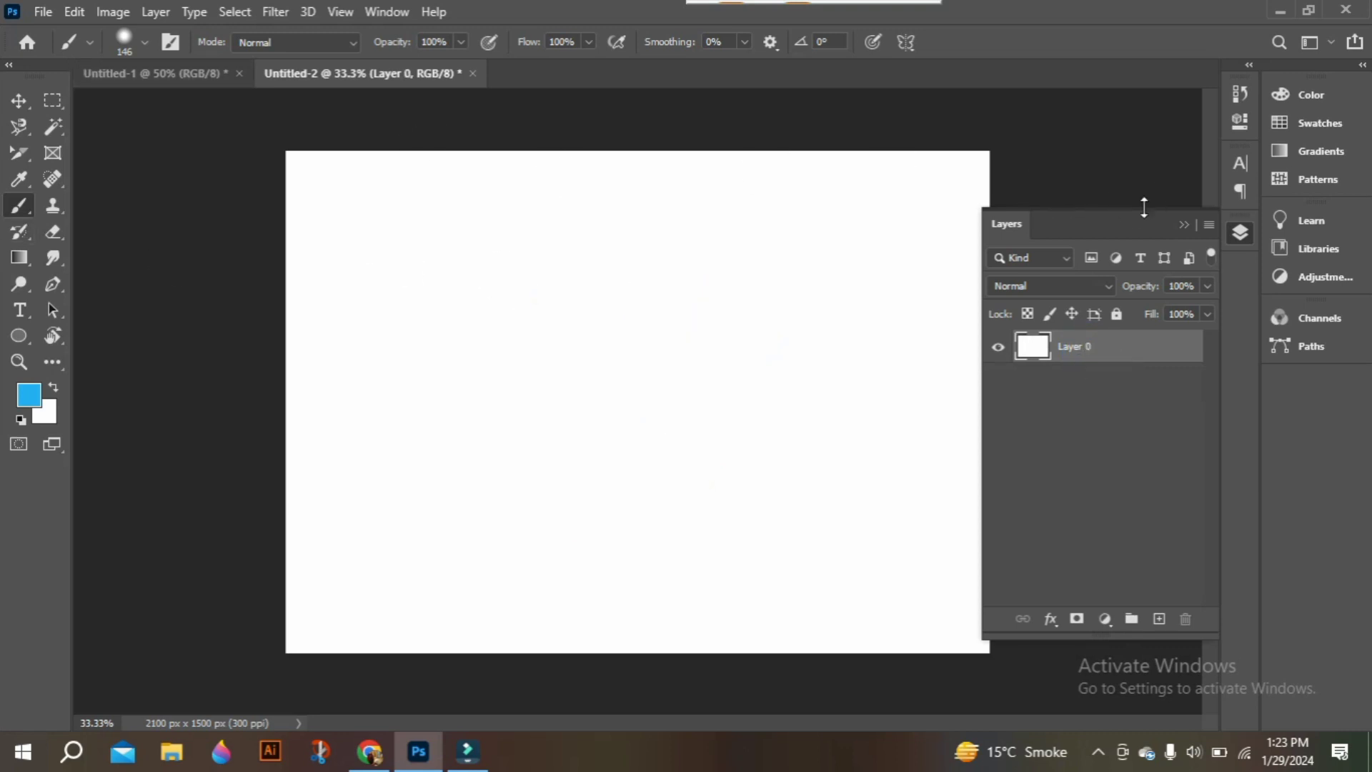
left_click(1180, 226)
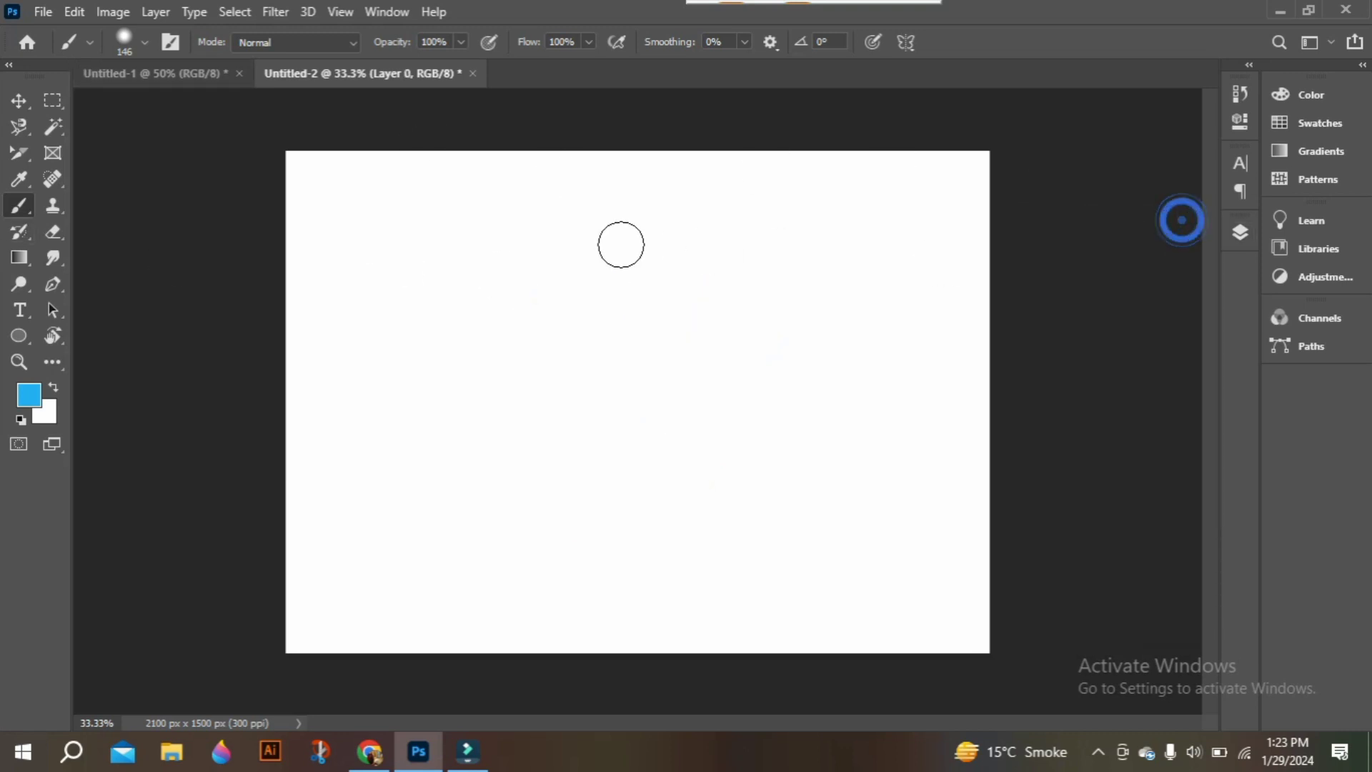
Set the Soft Round brush size to 199 px and paint one blue dot in the canvas's upper-left area.
left_click(135, 45)
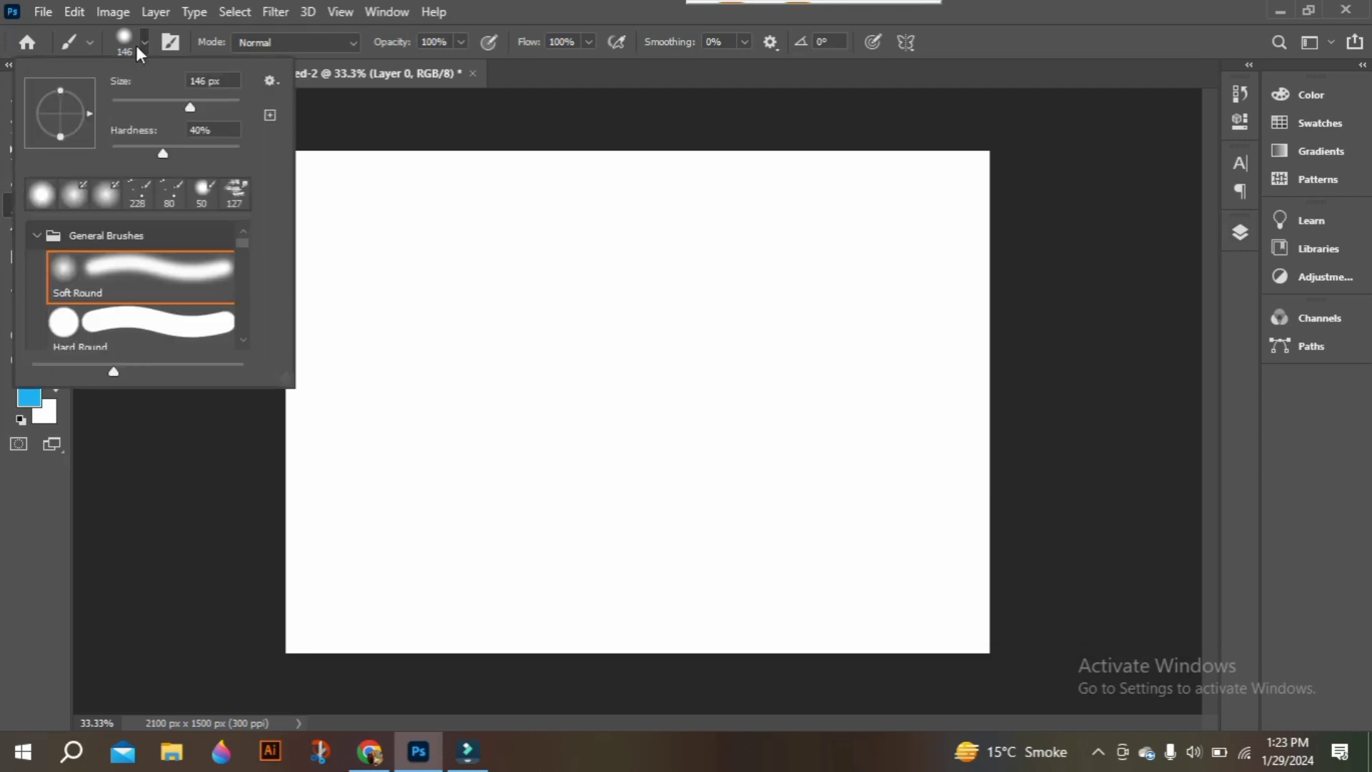
left_click_drag(215, 106, 167, 107)
left_click(146, 41)
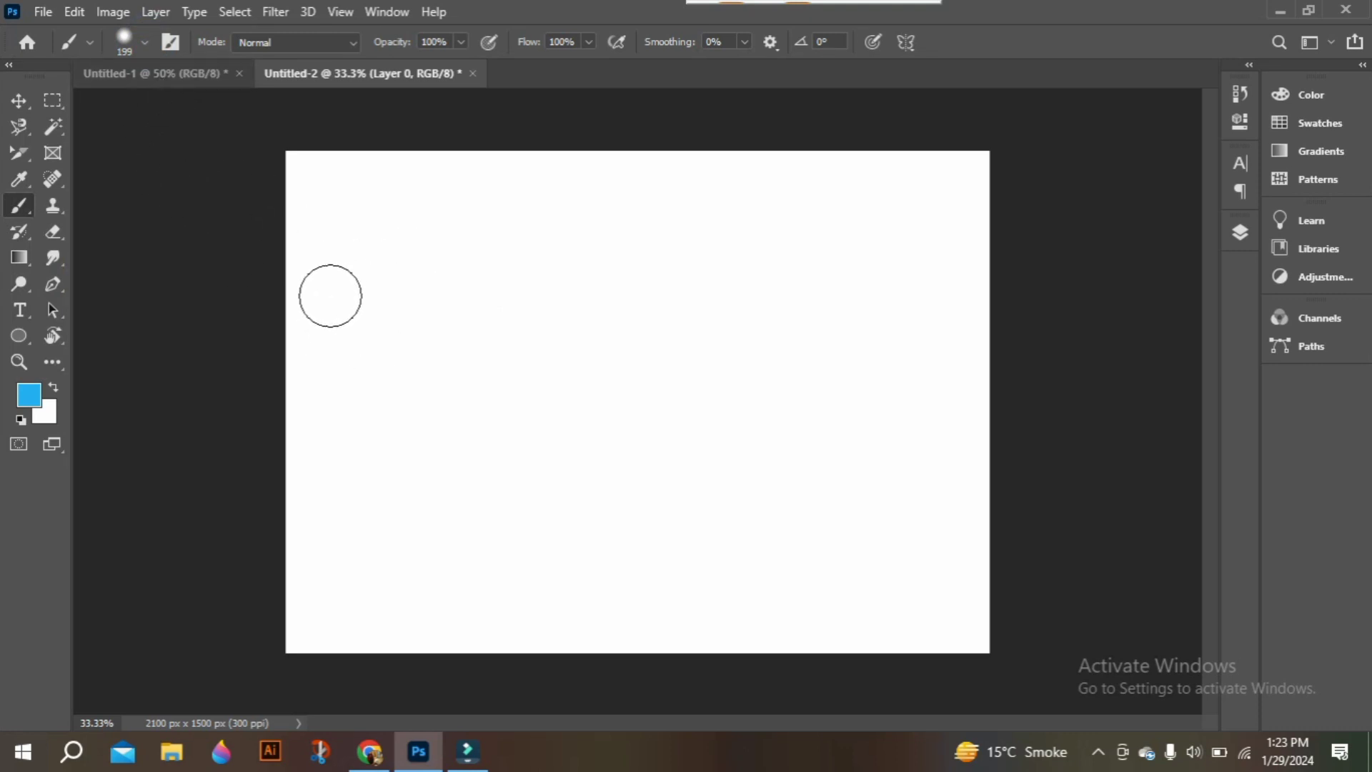
left_click(409, 303)
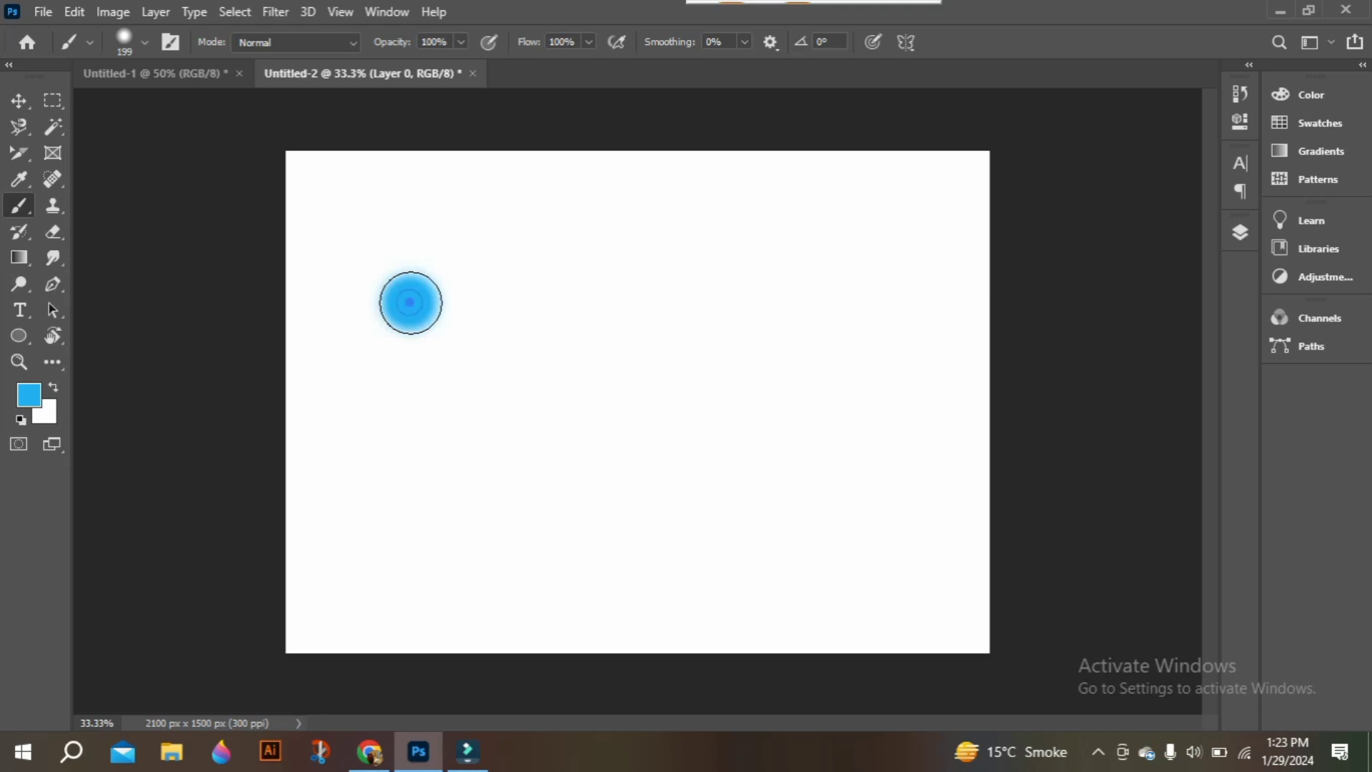
Raise the brush hardness to its maximum and paint one hard-edged blue dot near the canvas's upper middle.
left_click(140, 50)
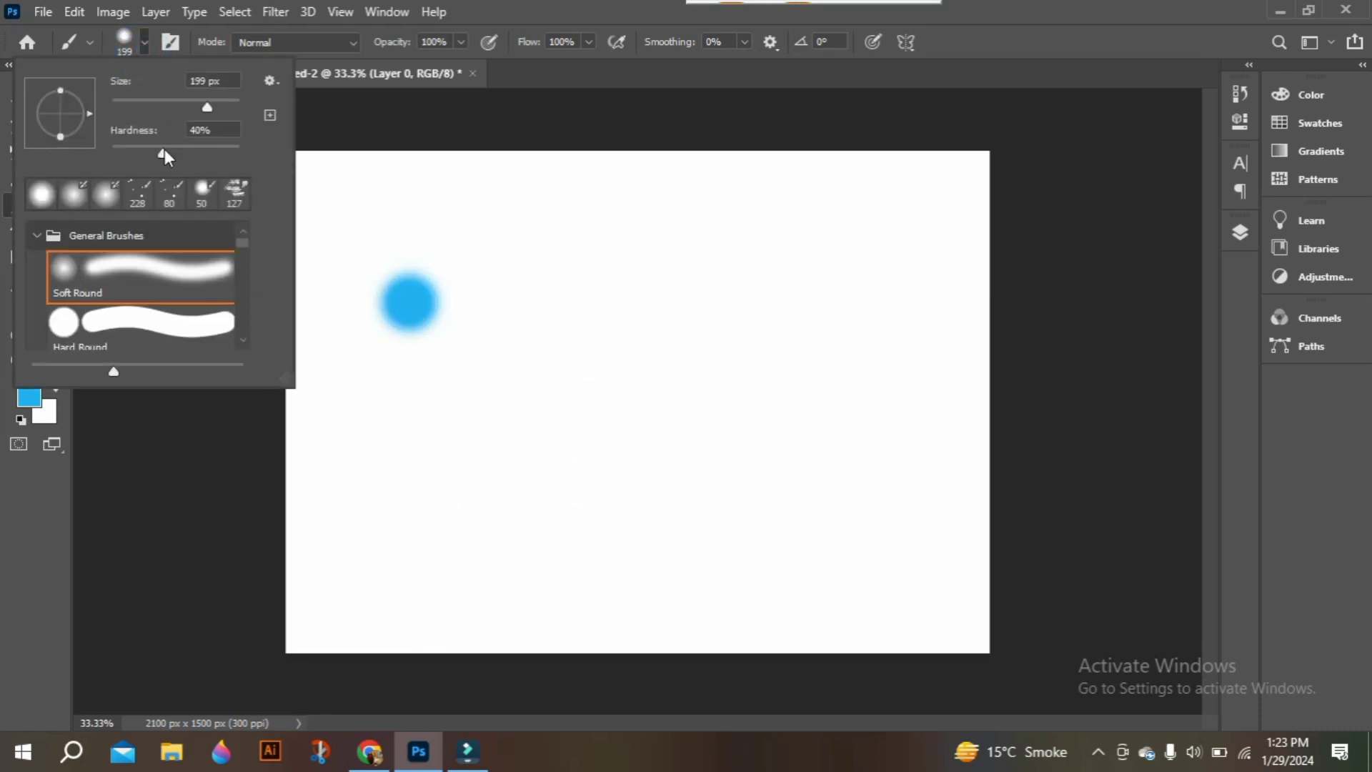
left_click_drag(164, 152, 238, 147)
left_click(647, 253)
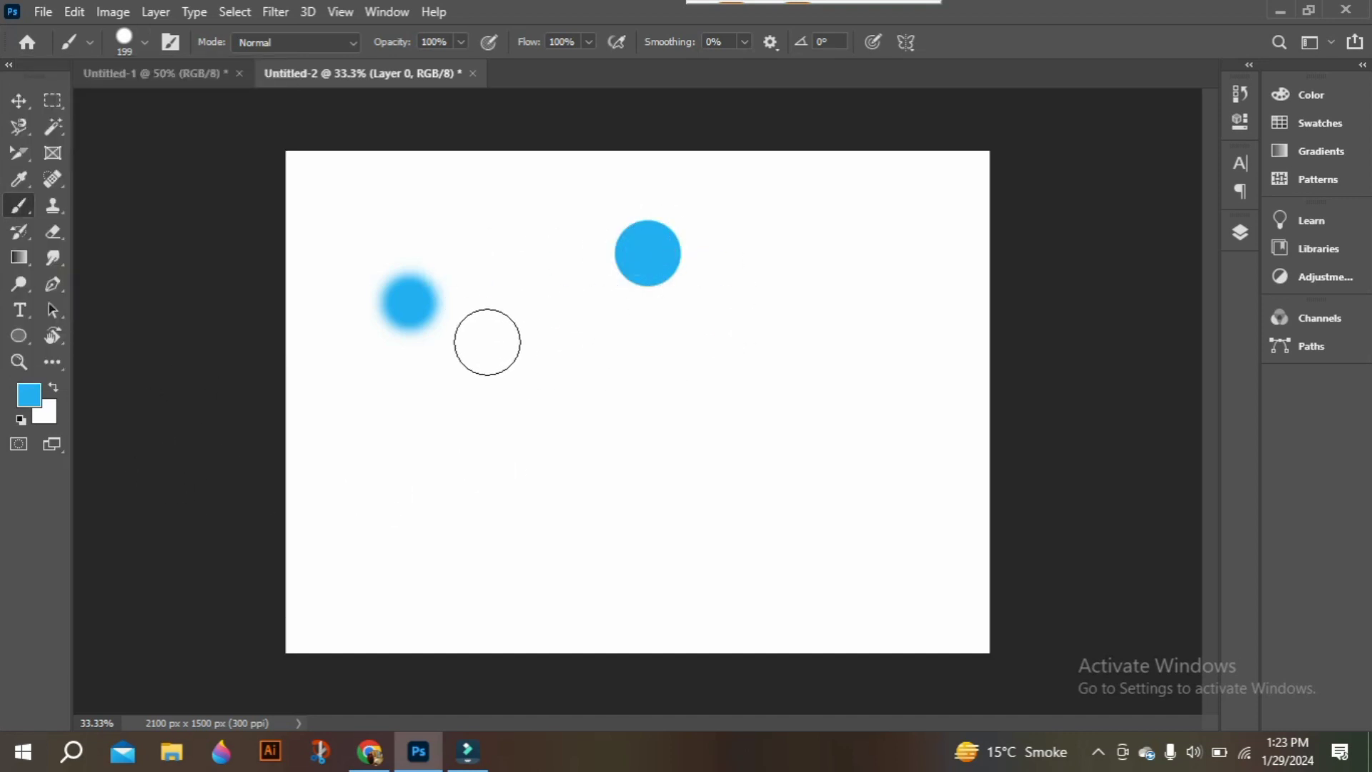
Paint six more hard-edged blue dots around the existing dots on the upper half of the canvas.
key("ctrl+plus")
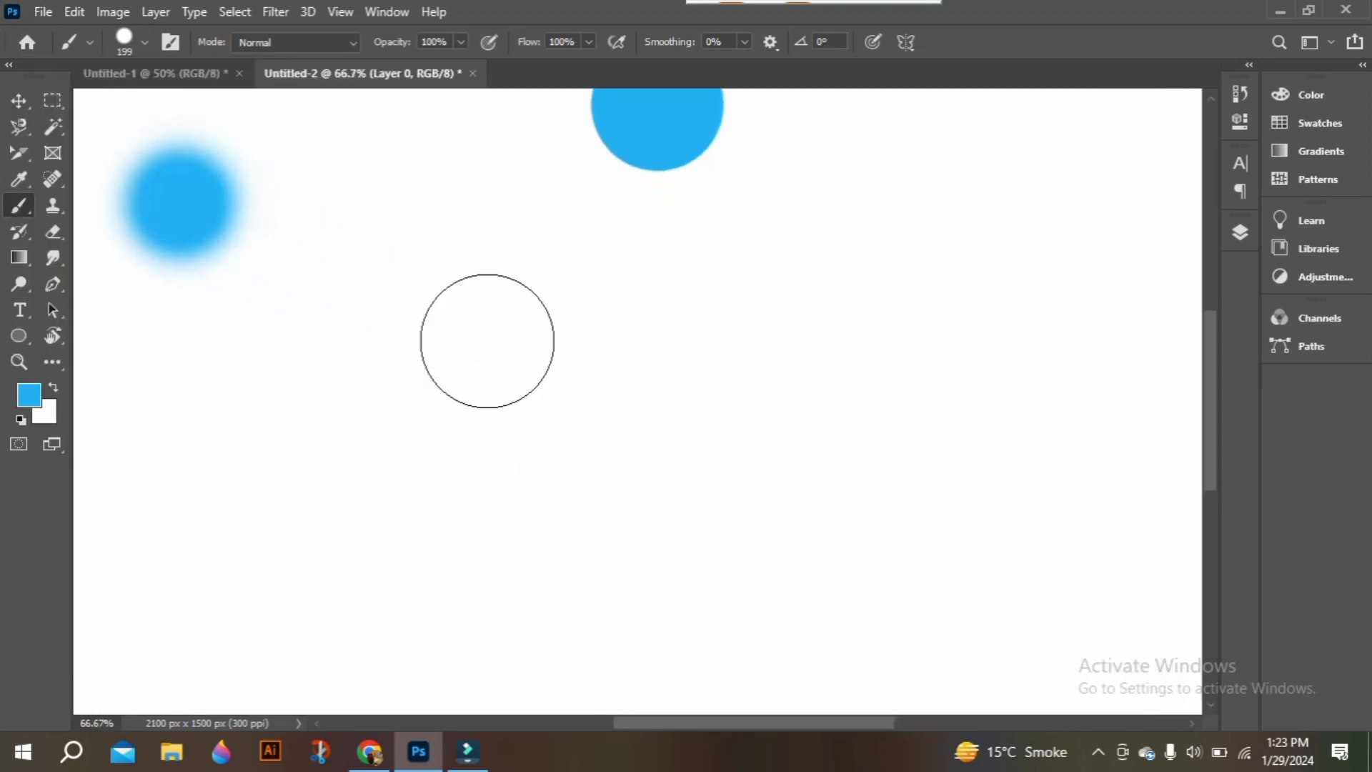
left_click_drag(1211, 363, 1208, 289)
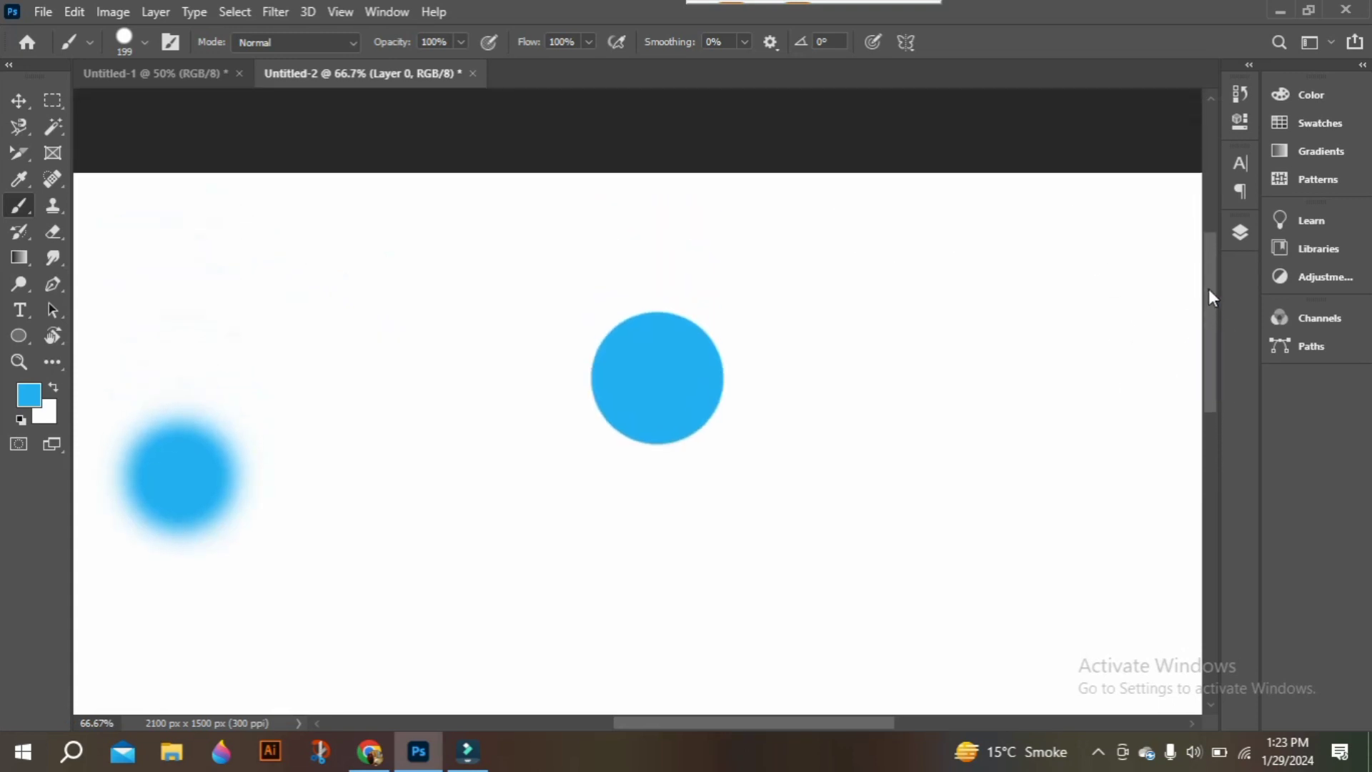
left_click(843, 263)
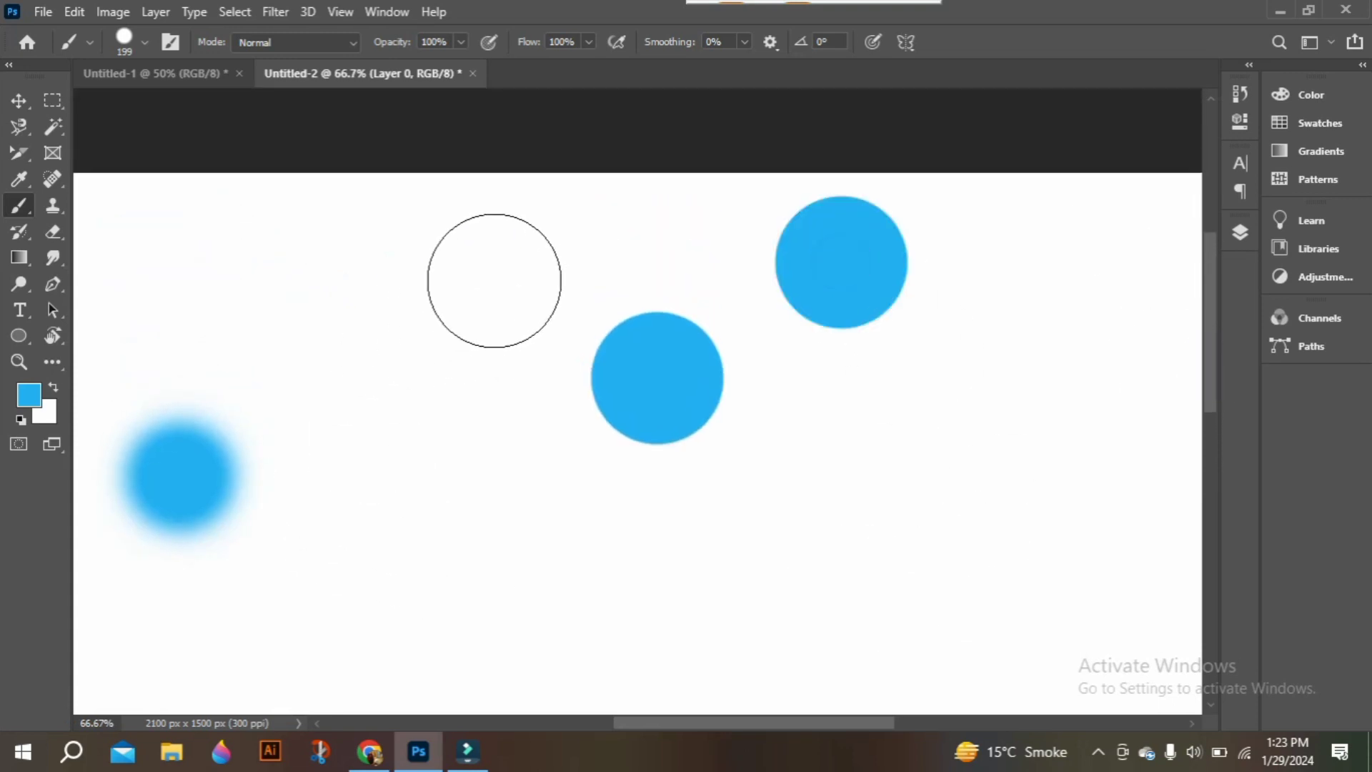
left_click(493, 279)
left_click(187, 281)
left_click(503, 505)
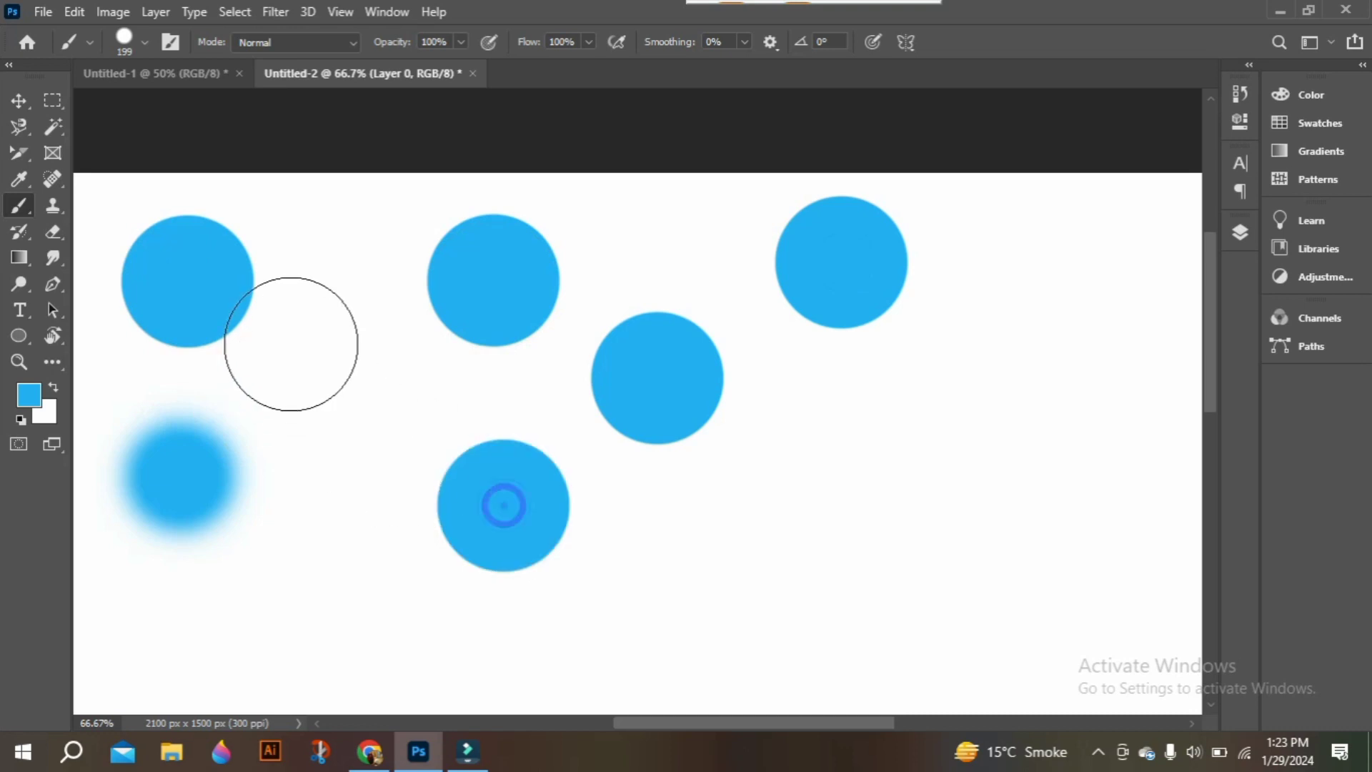
left_click(746, 420)
left_click(311, 379)
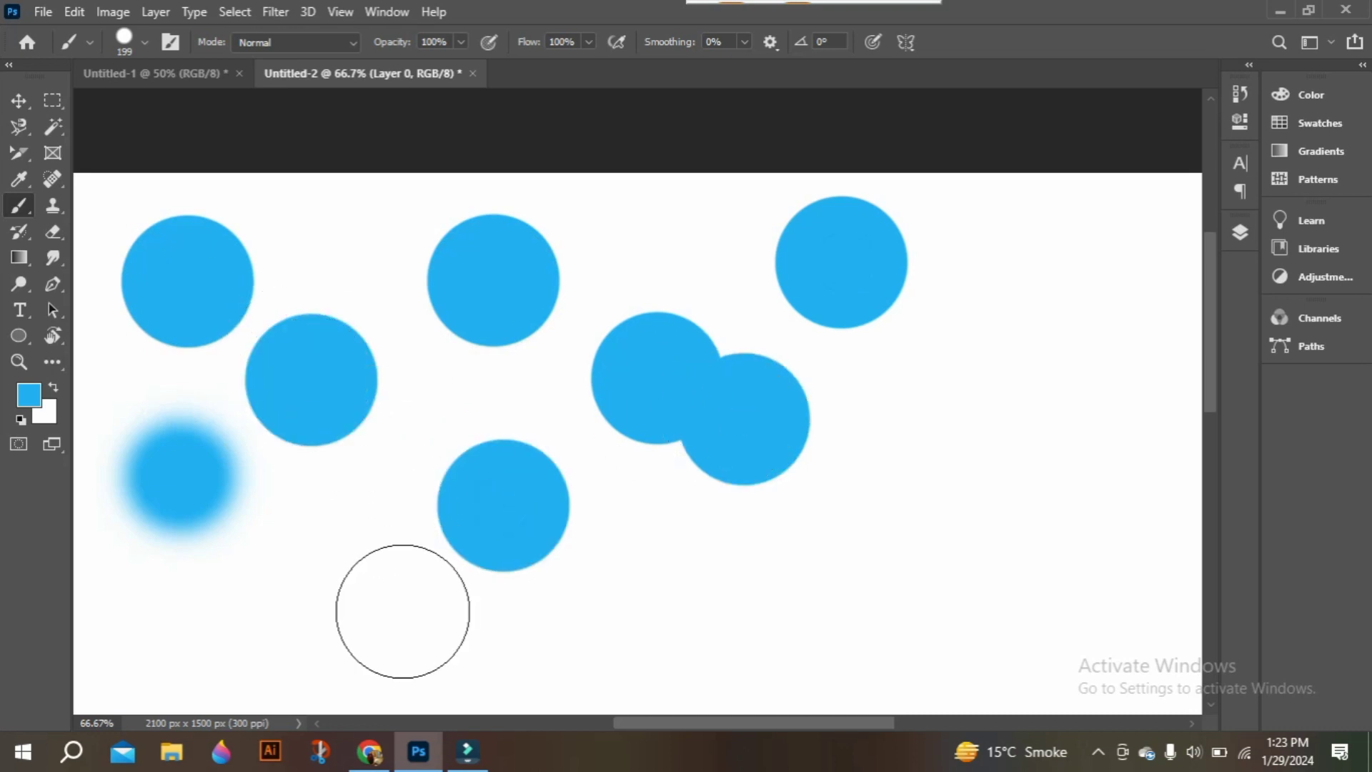
Undo all the soft and hard blue test dots on Layer 0.
key("ctrl+z")
key("ctrl+z")
key("ctrl+z")
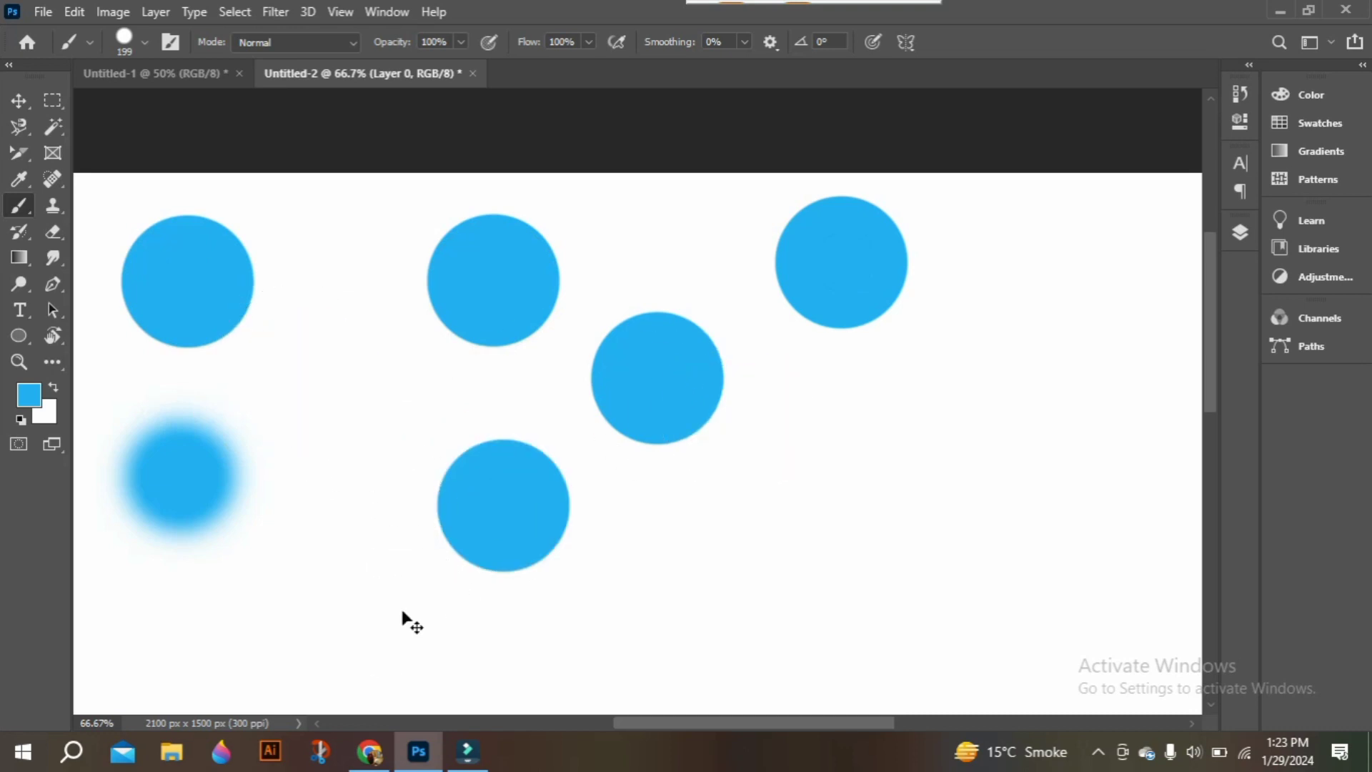
key("ctrl+z")
key("ctrl+z")
key("ctrl+z")
key("ctrl+z")
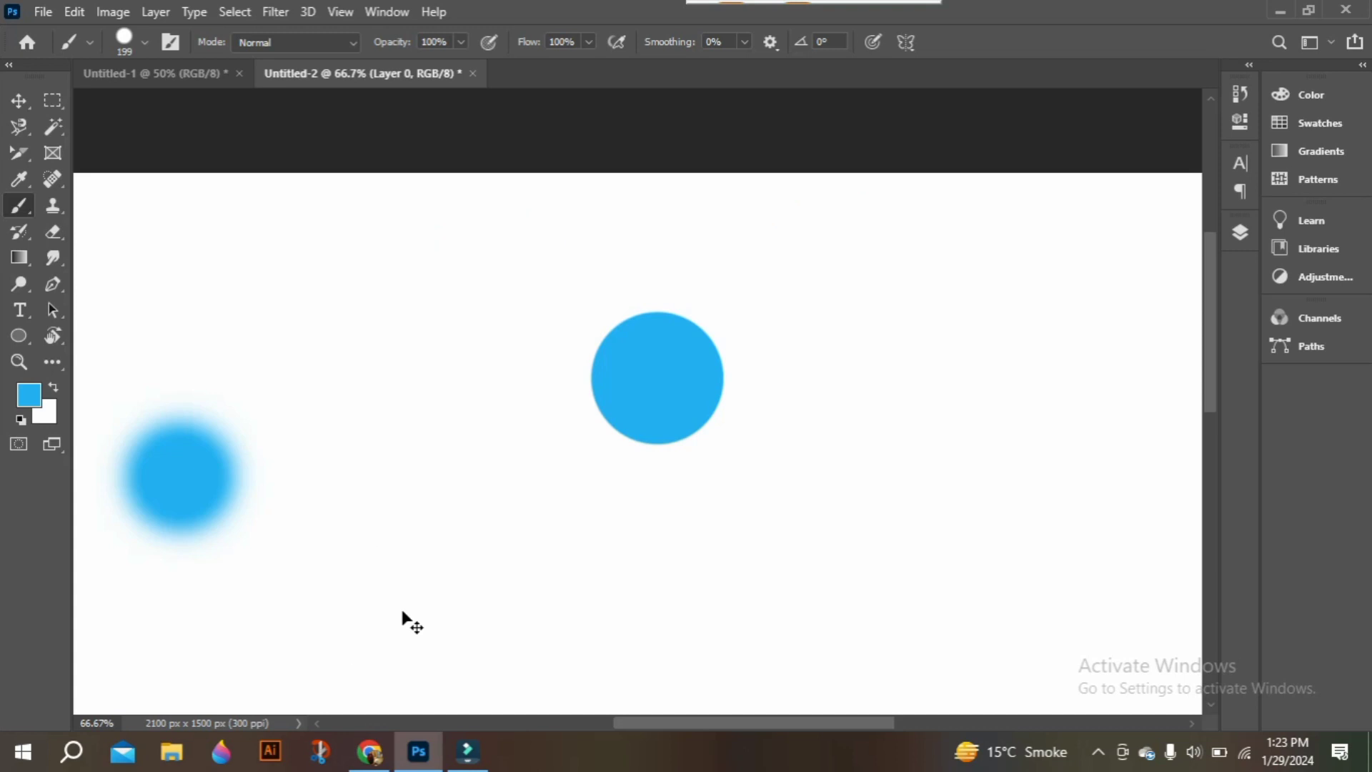
key("ctrl+z")
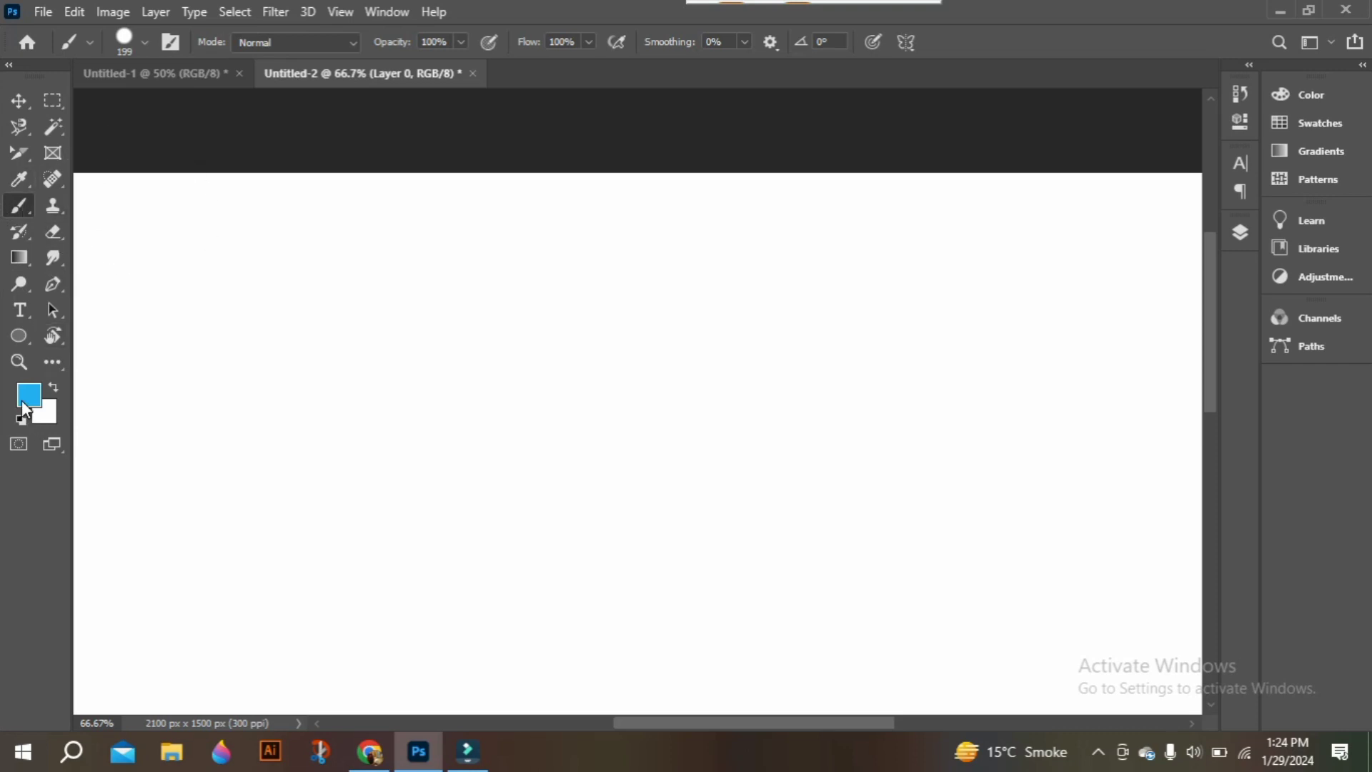
Fill Layer 0 with the blue foreground color and draw a tall rectangular selection on the left part of the canvas.
key("alt+BackSpace")
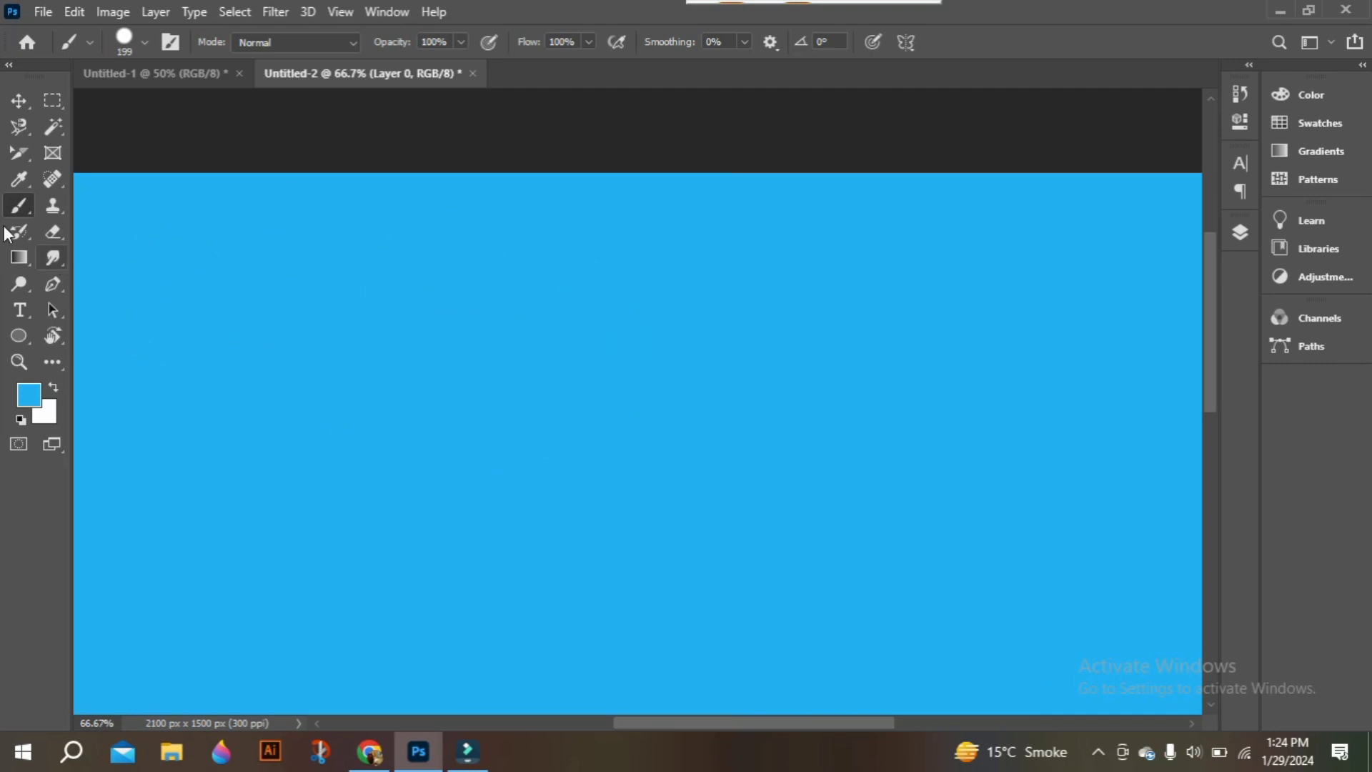
left_click(51, 98)
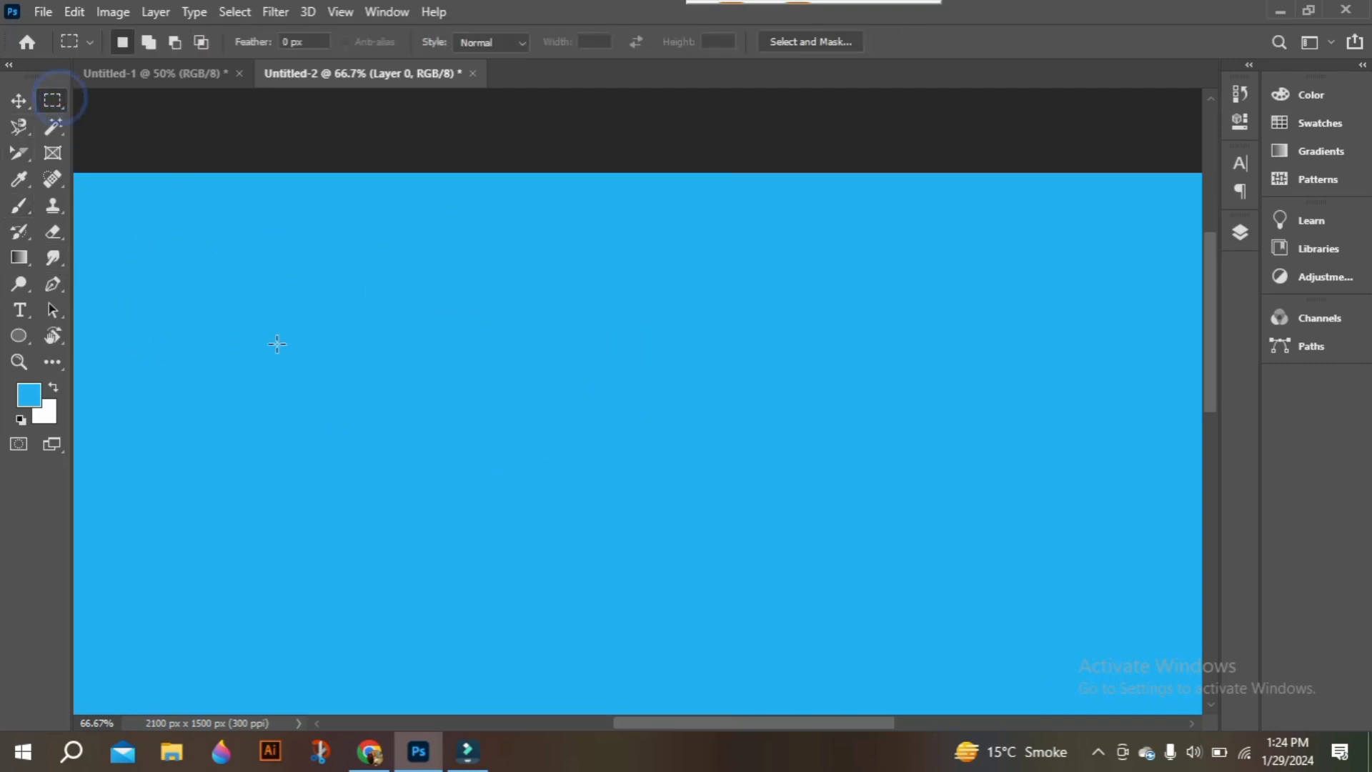
left_click_drag(225, 259, 472, 670)
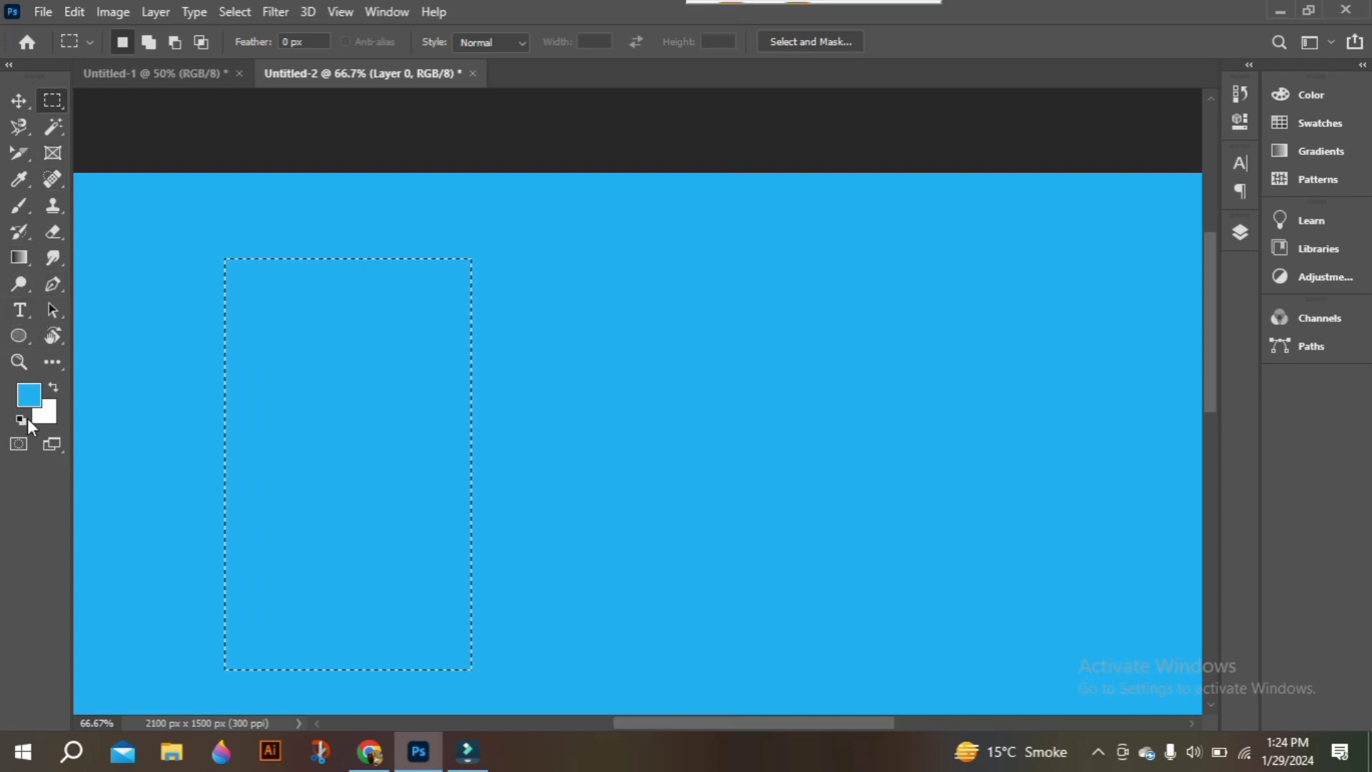
Change the foreground color to dark blue 003b57.
left_click(29, 397)
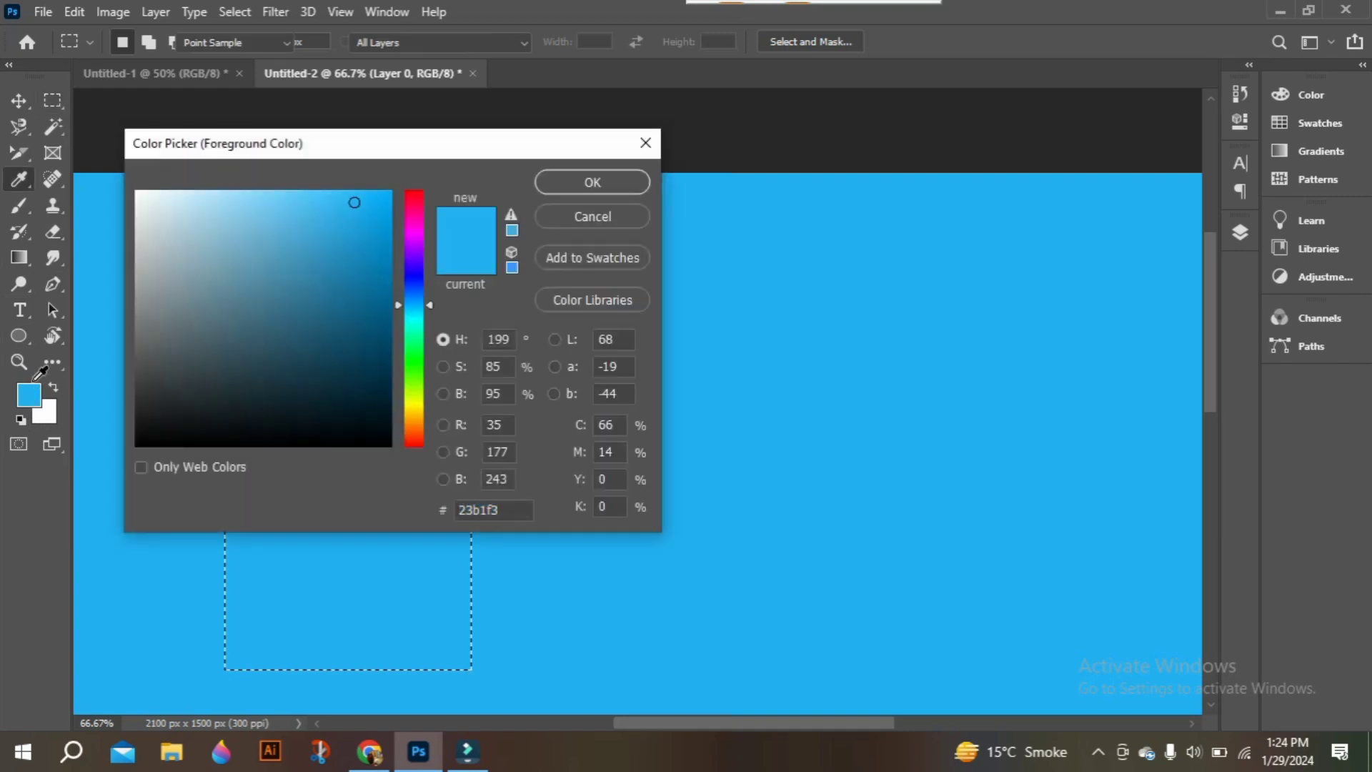
left_click_drag(365, 224, 389, 359)
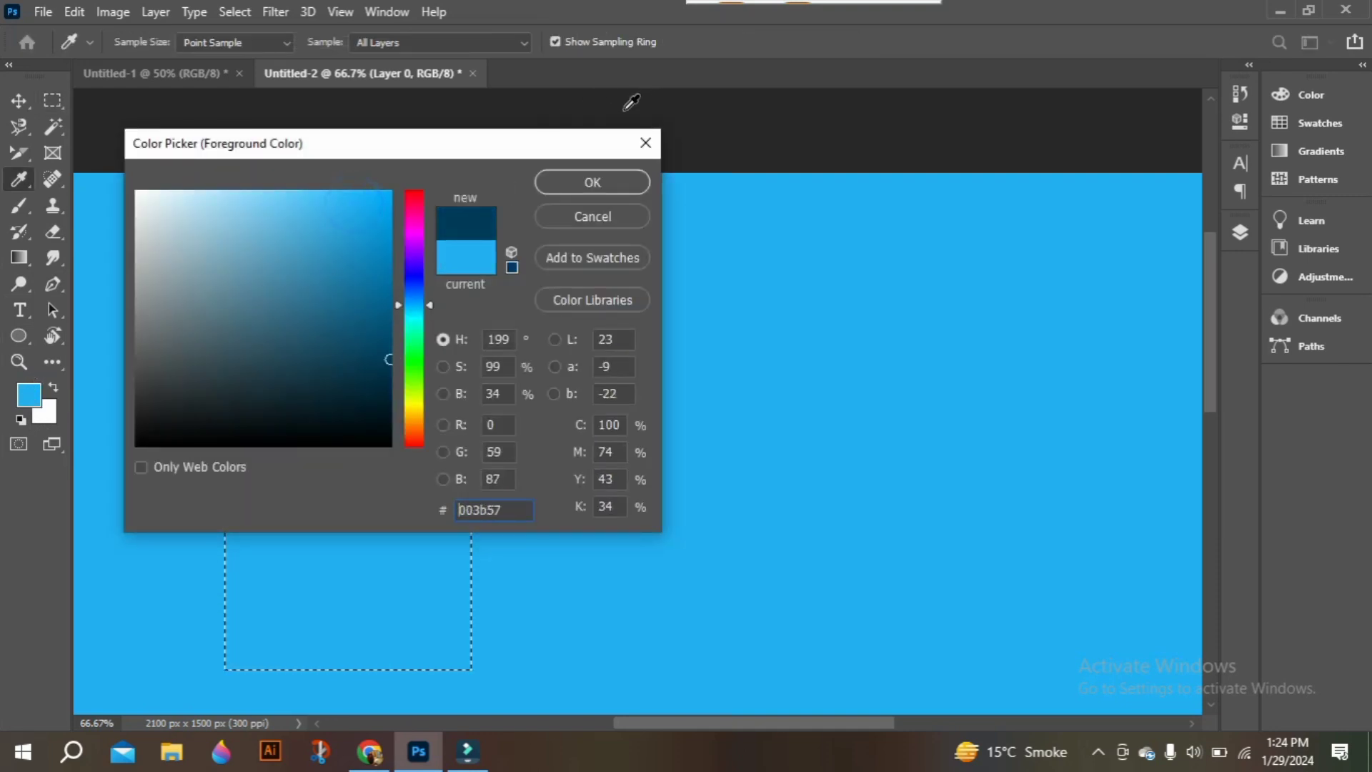
left_click(568, 181)
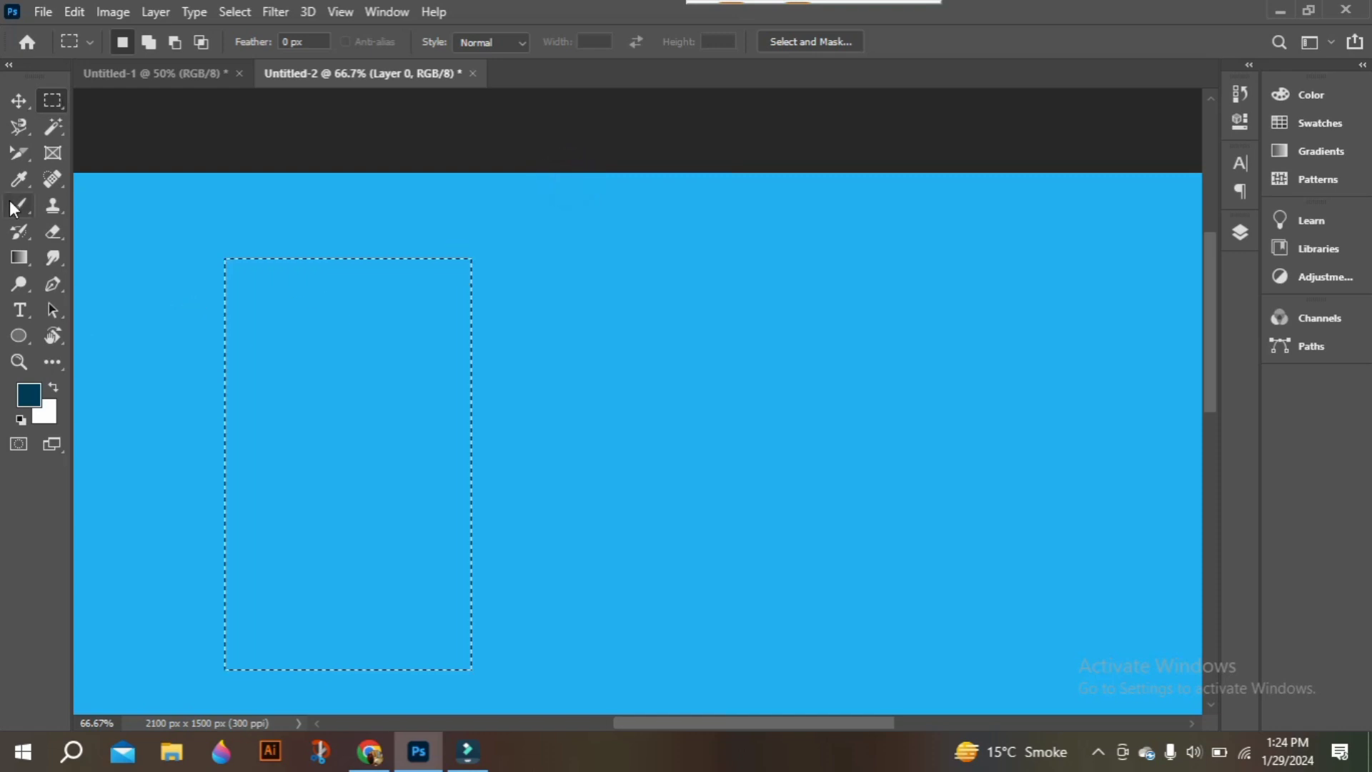
Paint the entire rectangular selection dark blue with the Brush tool.
left_click(24, 207)
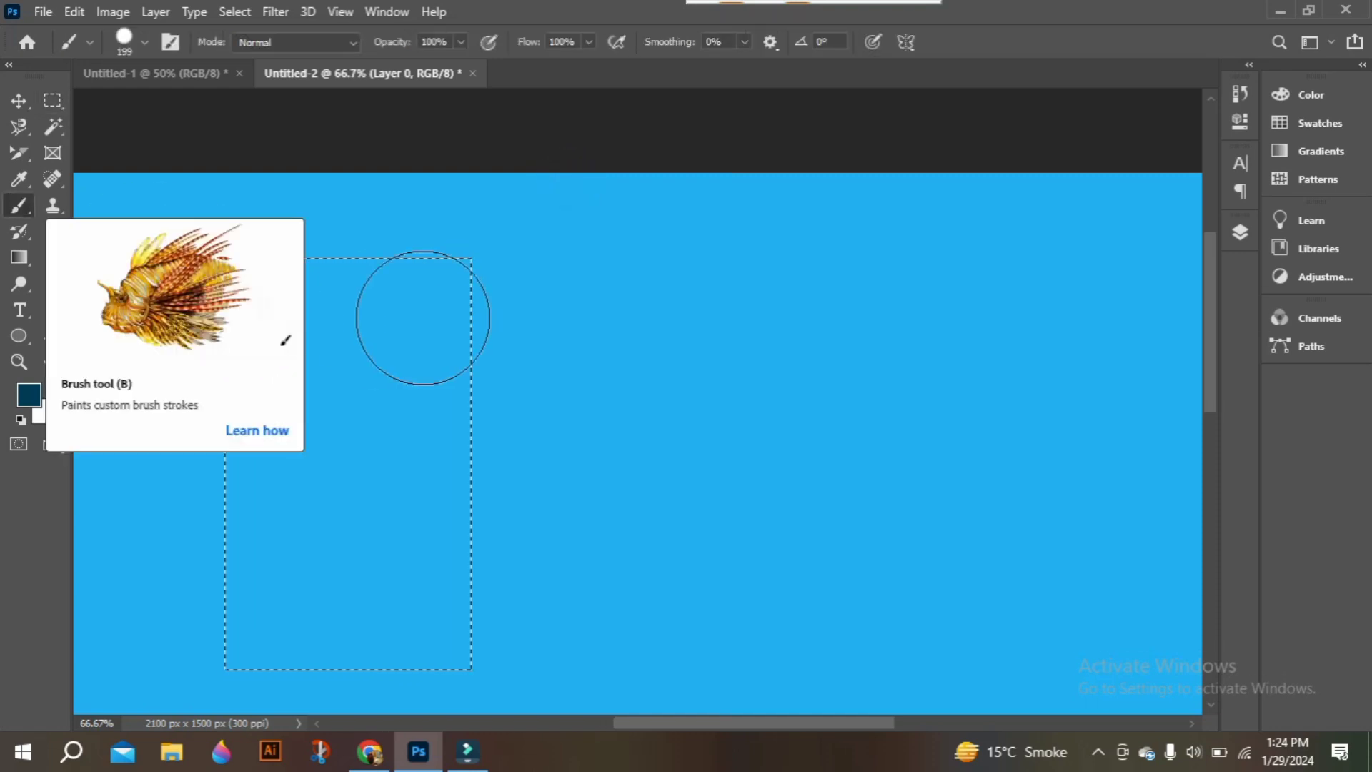
mouse_move(306, 335)
left_mouse_down()
mouse_move(270, 325)
mouse_move(376, 298)
mouse_move(459, 309)
mouse_move(346, 413)
mouse_move(124, 420)
mouse_move(292, 345)
left_mouse_up()
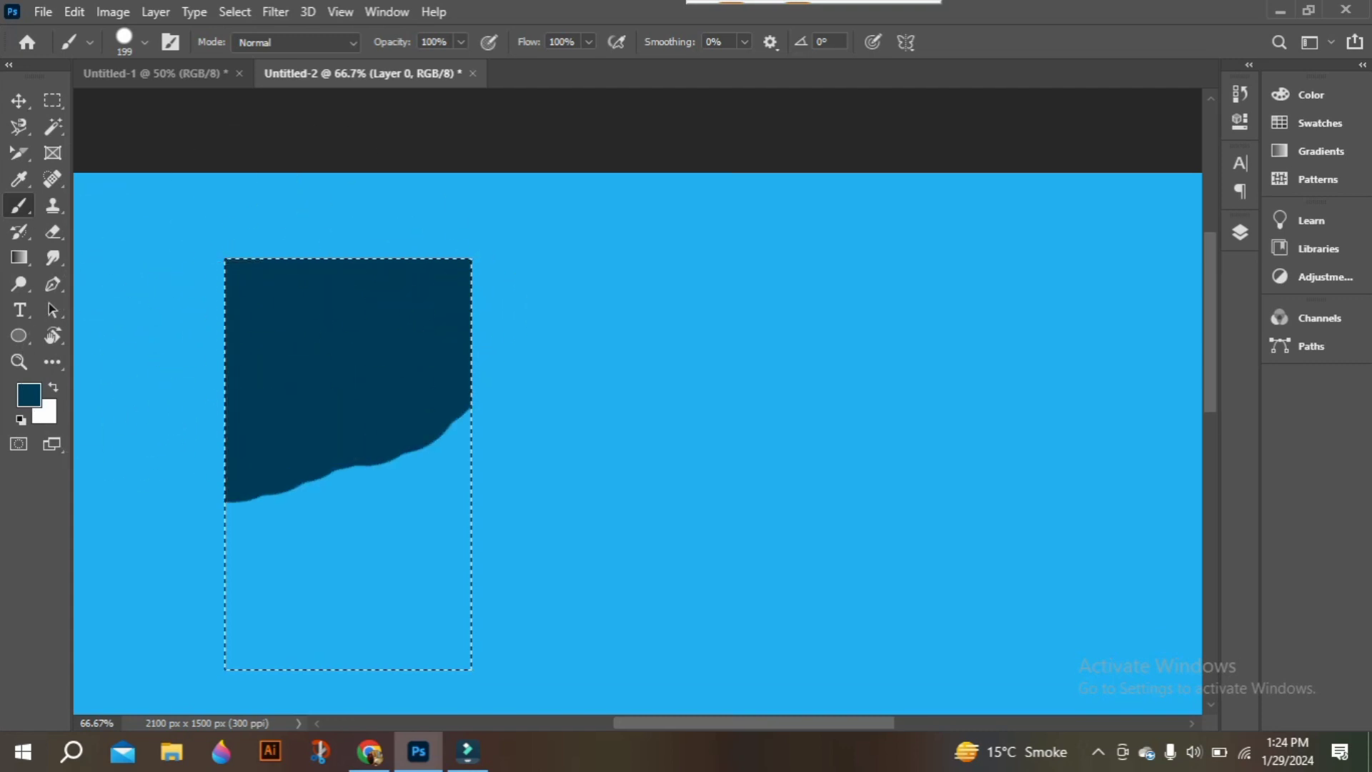
mouse_move(392, 398)
left_mouse_down()
mouse_move(267, 487)
mouse_move(405, 563)
left_mouse_up()
mouse_move(326, 503)
left_mouse_down()
mouse_move(407, 659)
mouse_move(285, 679)
left_mouse_up()
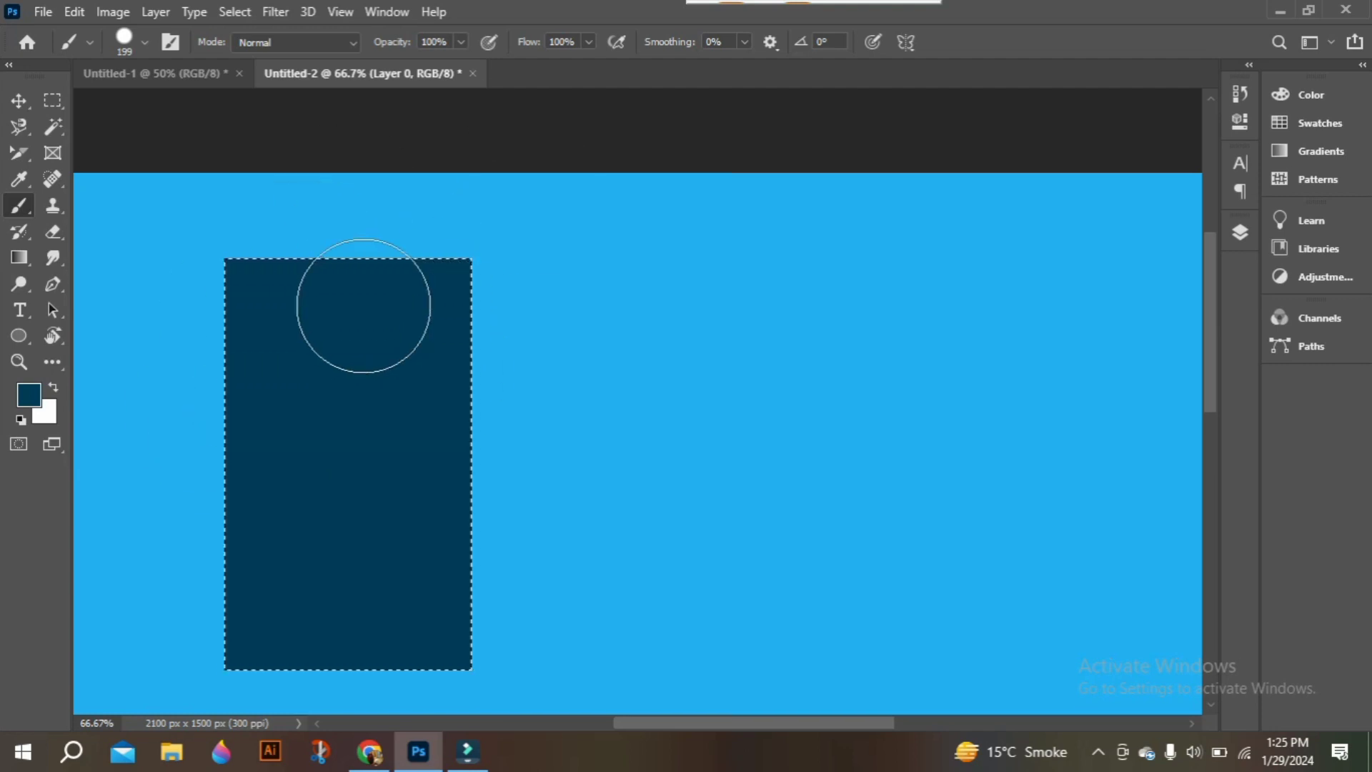
Draw a second rectangular selection on the right part of the canvas and paint it dark blue with the Brush tool.
left_click(52, 100)
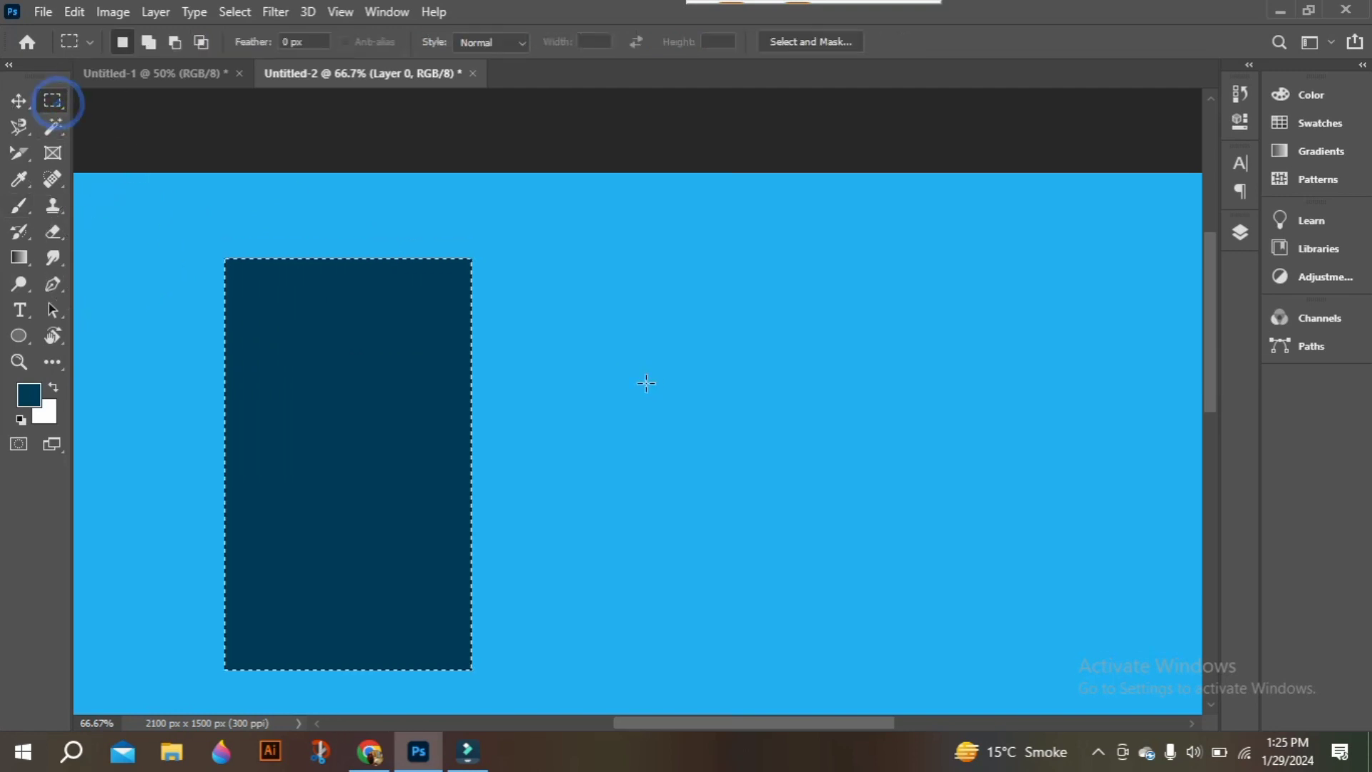
left_click_drag(605, 343, 851, 513)
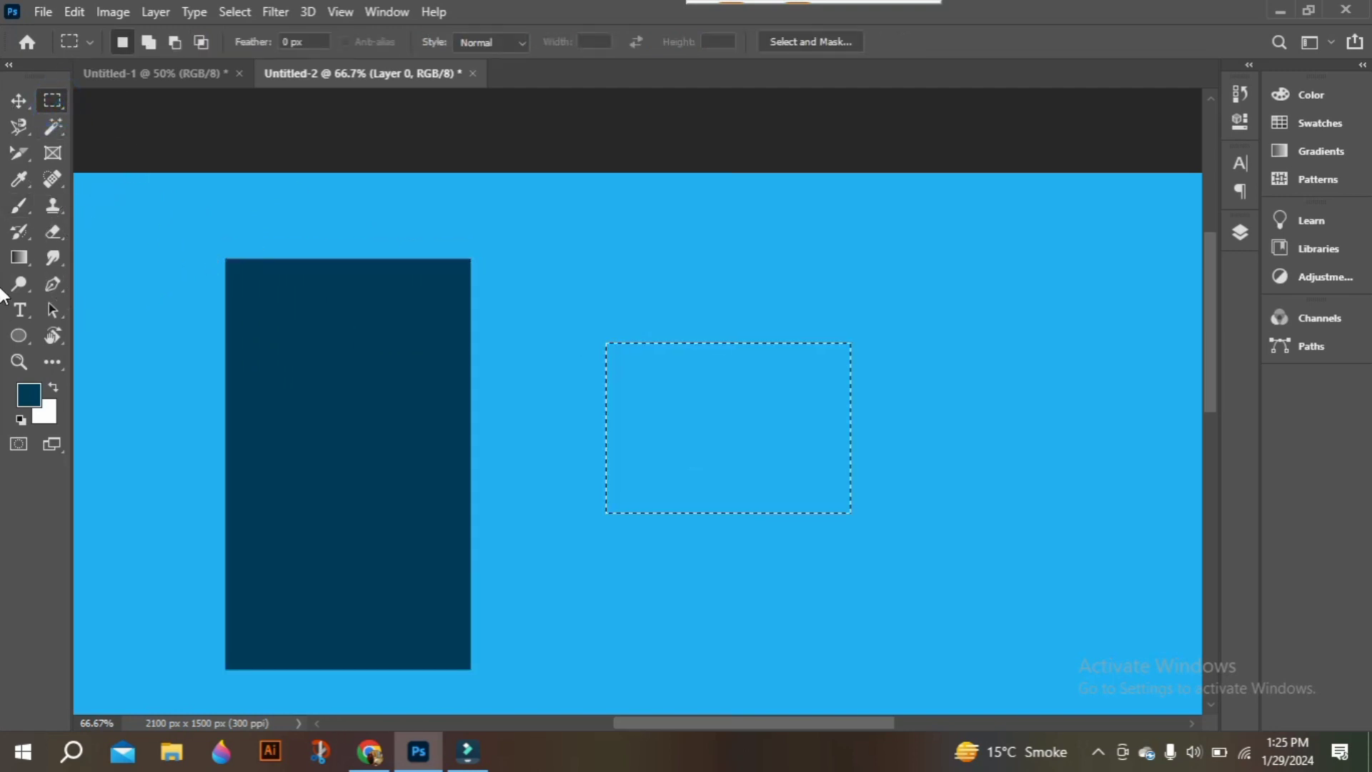
left_click(18, 206)
left_click(677, 346)
mouse_move(674, 368)
left_mouse_down()
mouse_move(711, 490)
mouse_move(631, 369)
mouse_move(851, 443)
left_mouse_up()
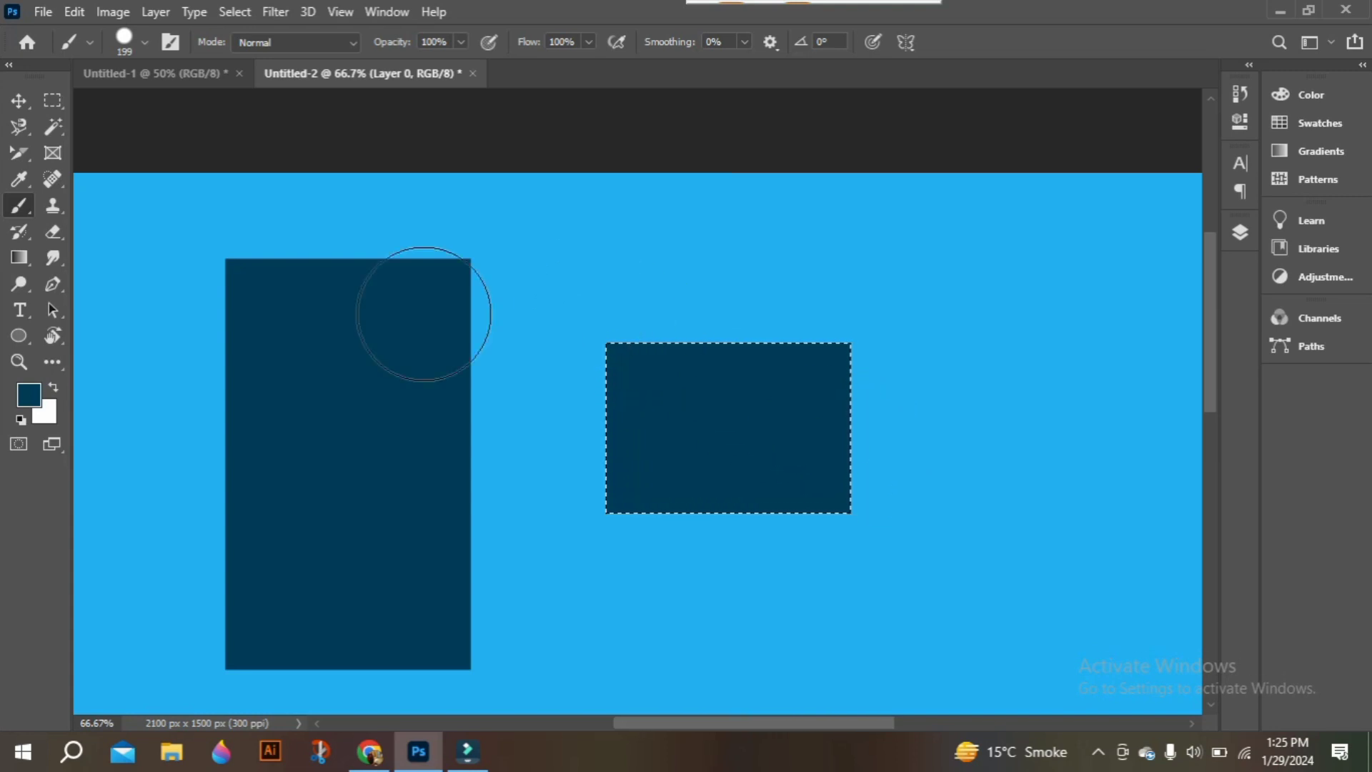
Undo the painting and the selections of both dark blue rectangles on Layer 0.
key("ctrl+z")
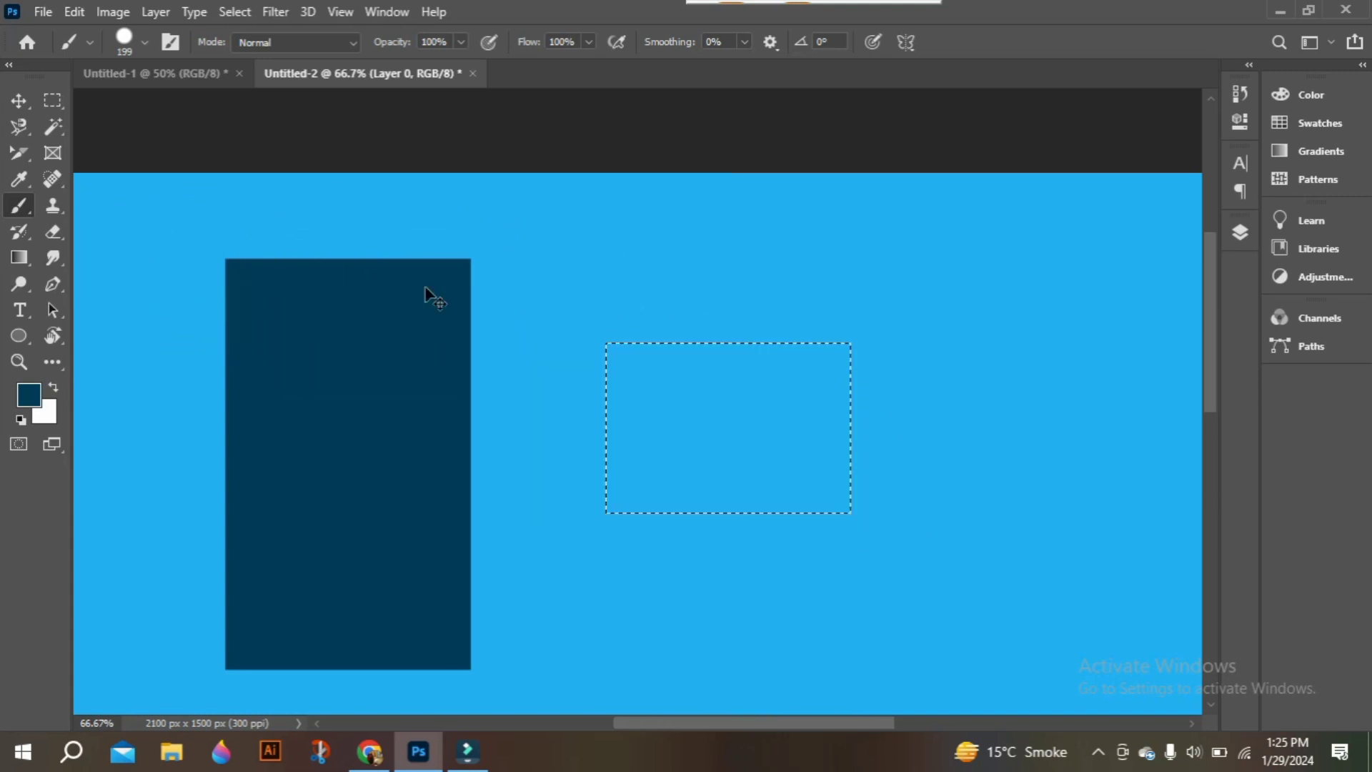
key("ctrl+z")
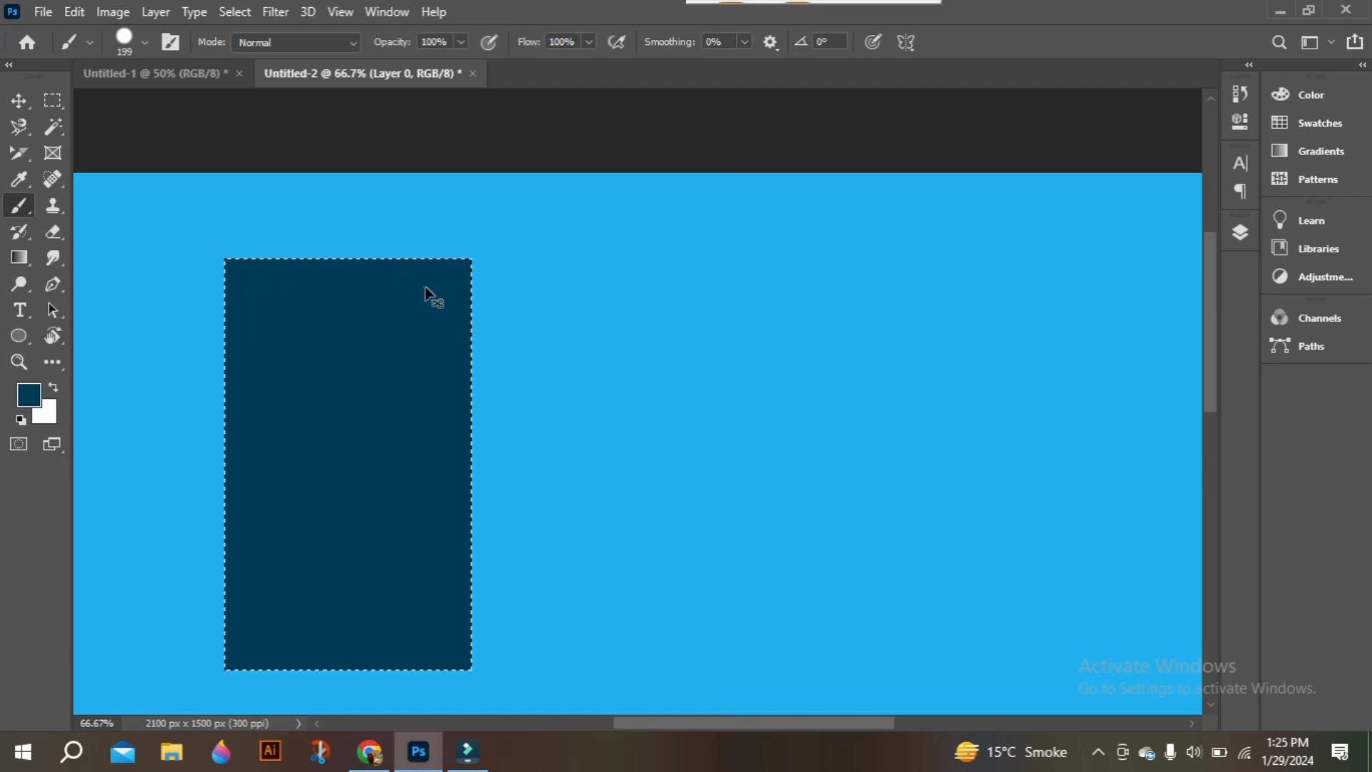
key("ctrl+z")
key("ctrl+z")
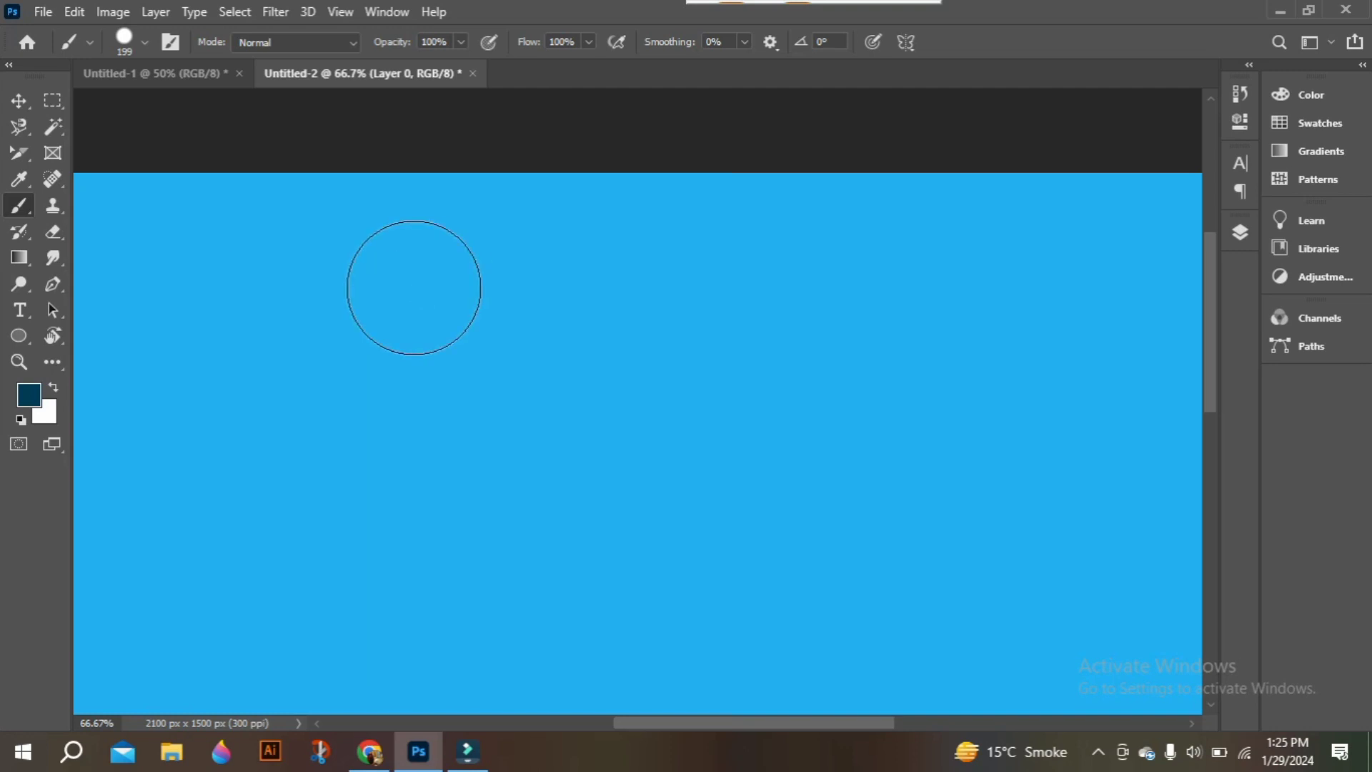
Scribble thin dark blue looping lines on the upper left of the canvas with the Pencil tool at 1 px.
right_click(16, 208)
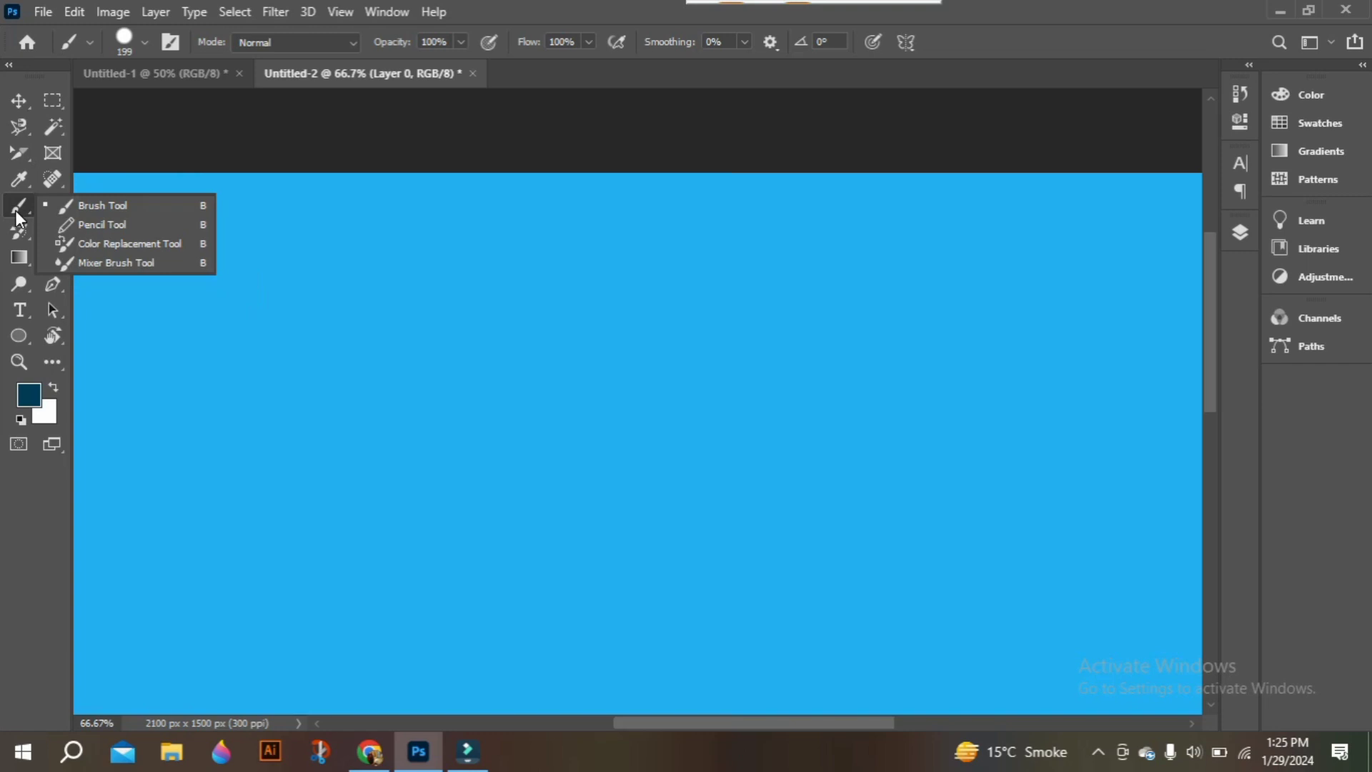
left_click(114, 226)
left_click_drag(162, 222, 223, 246)
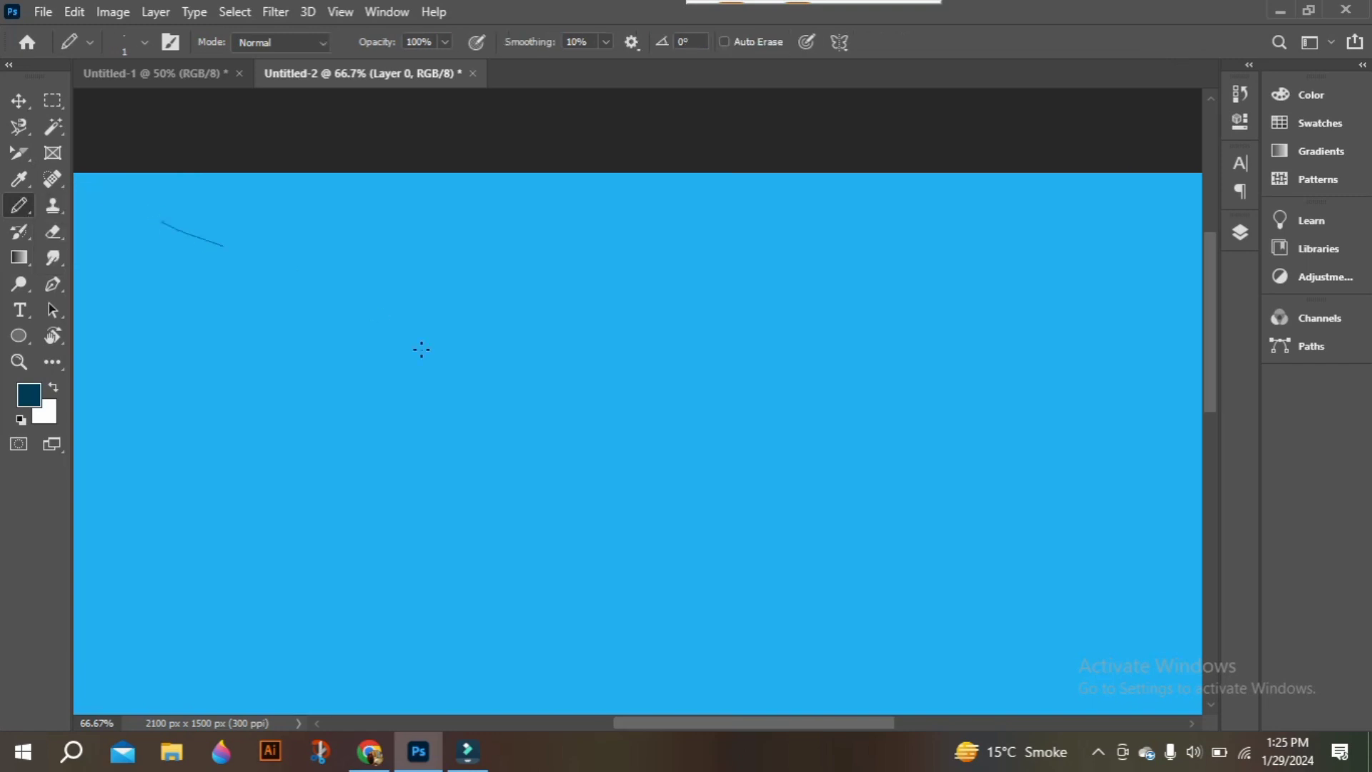
mouse_move(422, 350)
left_mouse_down()
mouse_move(161, 316)
mouse_move(280, 390)
mouse_move(435, 290)
mouse_move(434, 214)
mouse_move(309, 313)
mouse_move(348, 381)
mouse_move(474, 315)
mouse_move(448, 182)
mouse_move(306, 271)
mouse_move(368, 347)
left_mouse_up()
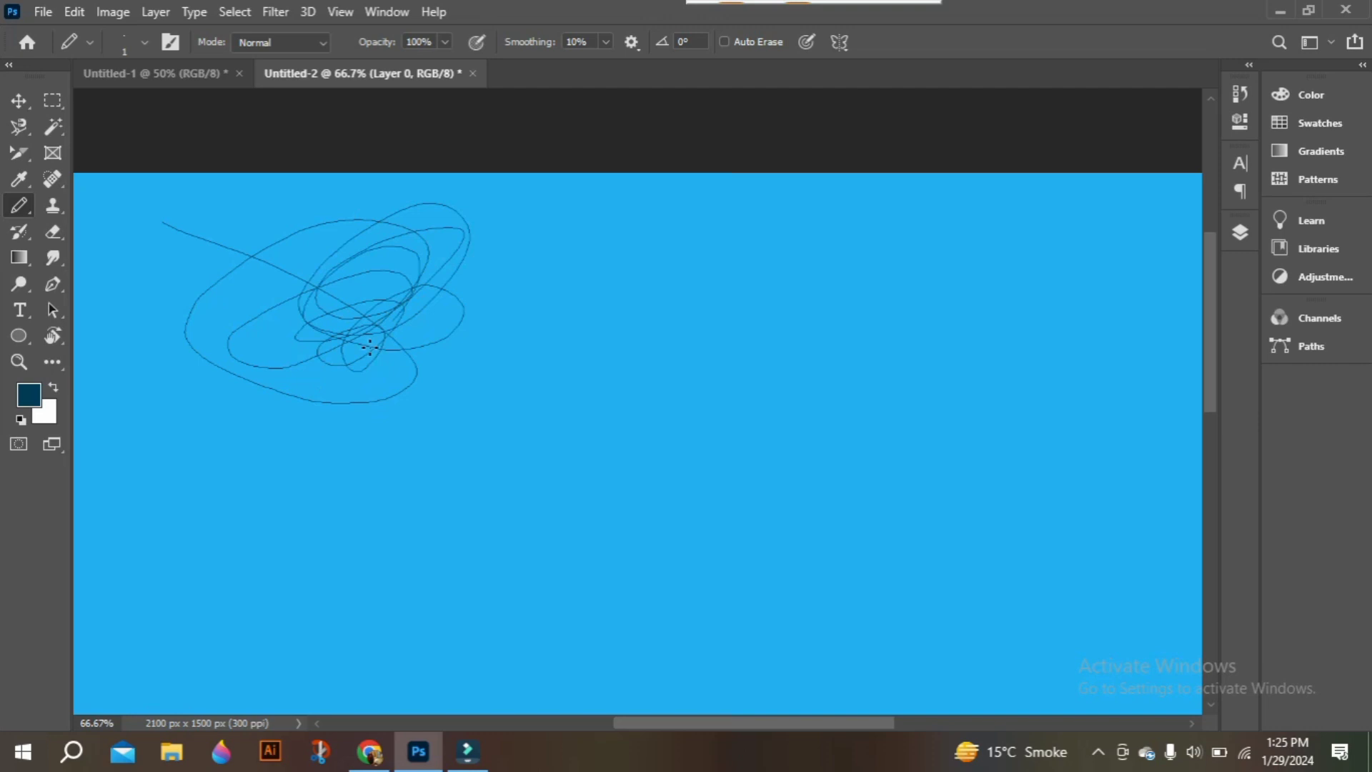
mouse_move(345, 341)
left_mouse_down()
mouse_move(372, 404)
mouse_move(331, 453)
mouse_move(380, 379)
left_mouse_up()
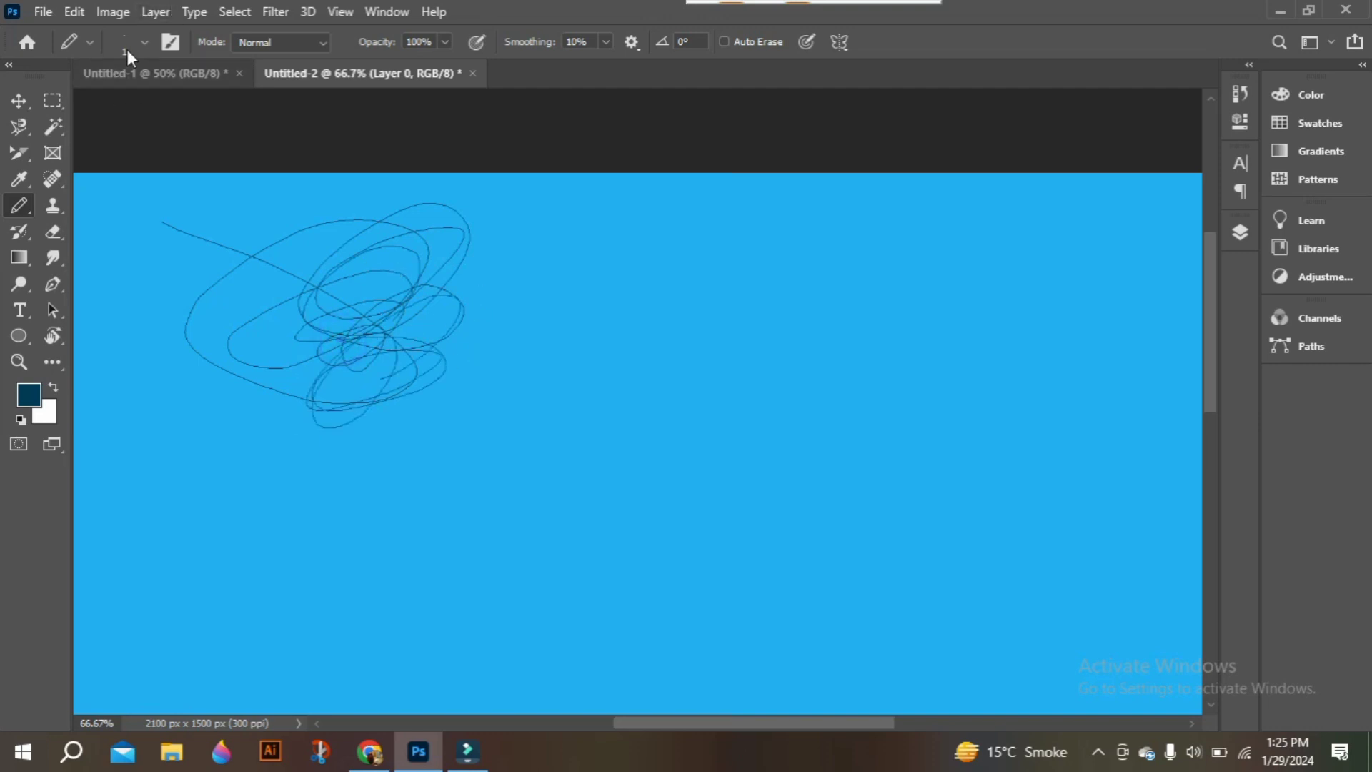
Set the Pencil size to 275 px and paint a large hard-edged dark blue blob at the upper middle of the canvas.
left_click(143, 40)
left_click_drag(113, 101, 244, 122)
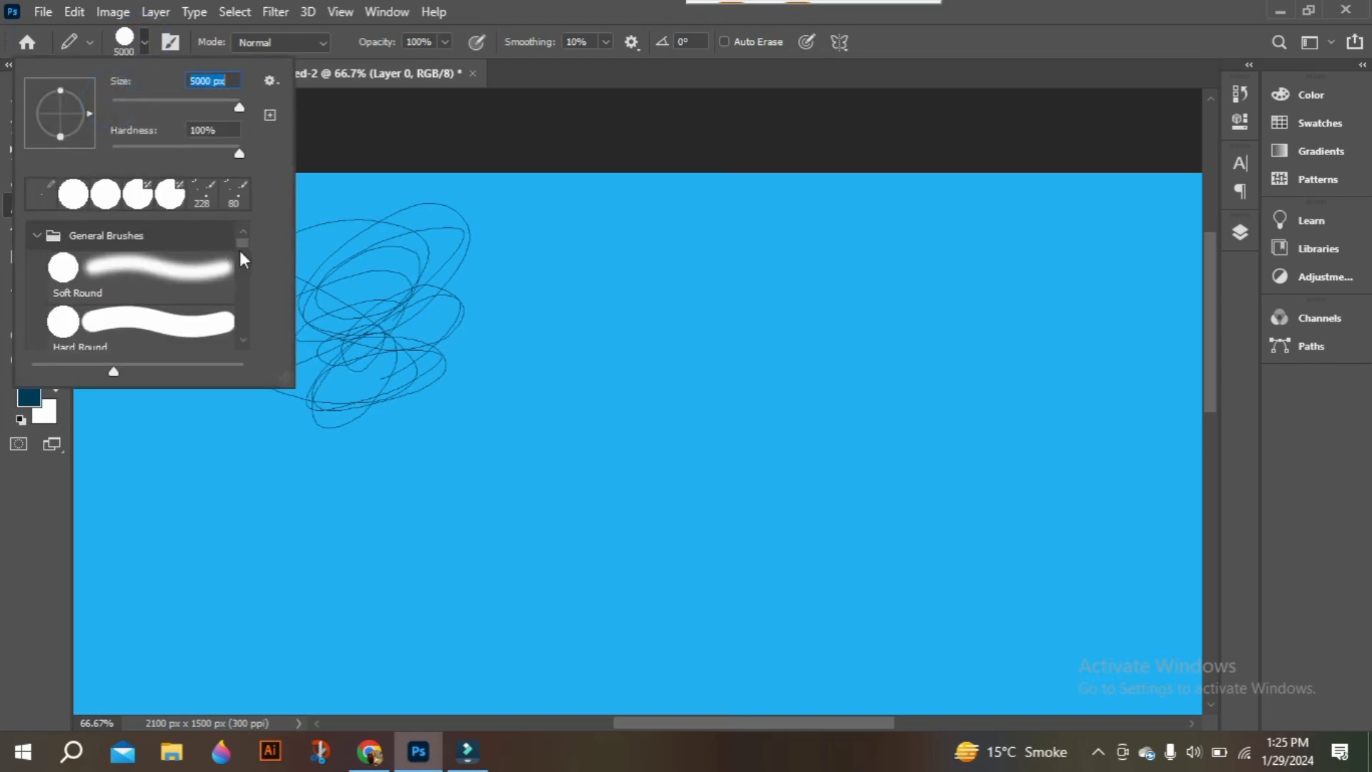
mouse_move(241, 254)
left_mouse_down()
mouse_move(244, 312)
mouse_move(245, 241)
left_mouse_up()
left_click_drag(238, 110, 212, 106)
left_click(603, 299)
mouse_move(602, 298)
left_mouse_down()
mouse_move(755, 361)
mouse_move(682, 210)
mouse_move(475, 353)
mouse_move(646, 306)
left_mouse_up()
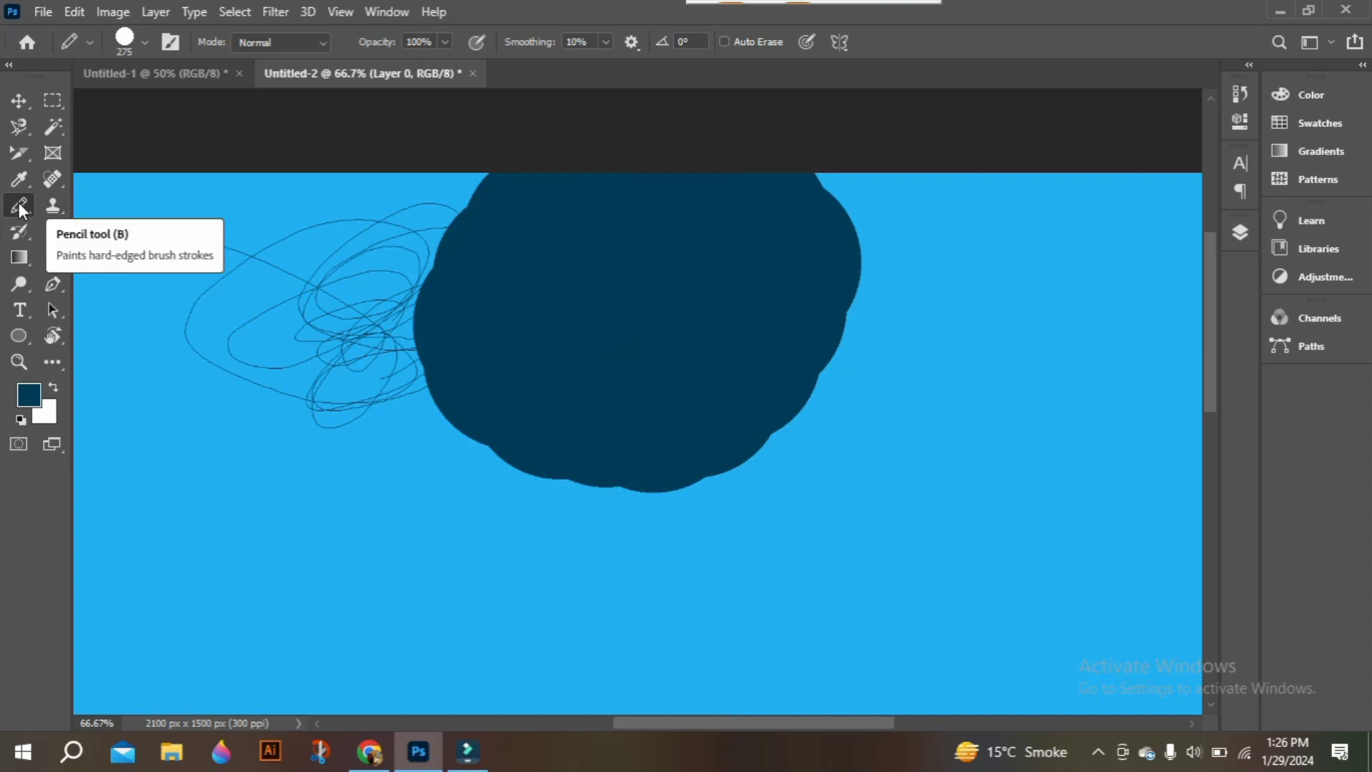
mouse_move(490, 364)
left_mouse_down()
mouse_move(523, 230)
mouse_move(549, 423)
mouse_move(813, 263)
mouse_move(730, 157)
left_mouse_up()
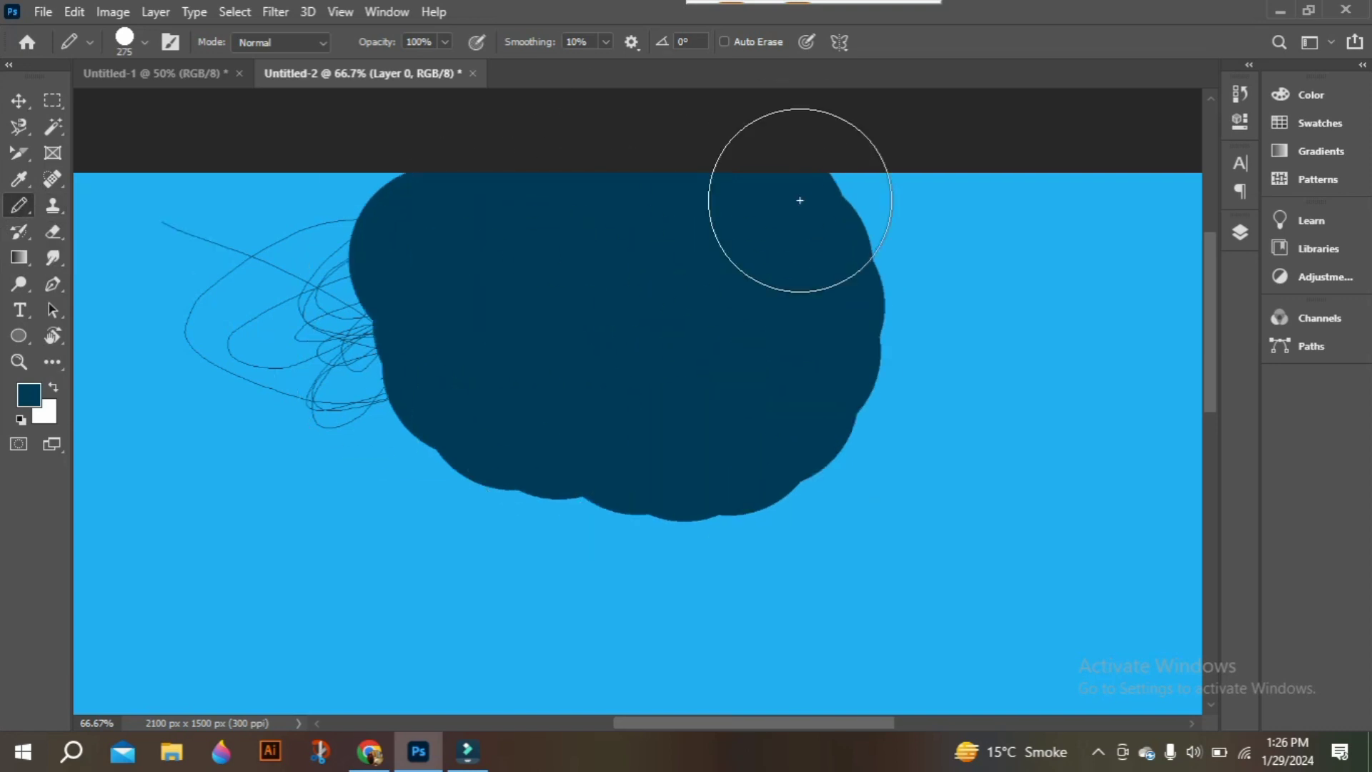
Undo all the pencil strokes and the light blue fill of Layer 0.
key("ctrl+z")
key("ctrl+z")
key("ctrl+z")
key("ctrl+z")
key("ctrl+z")
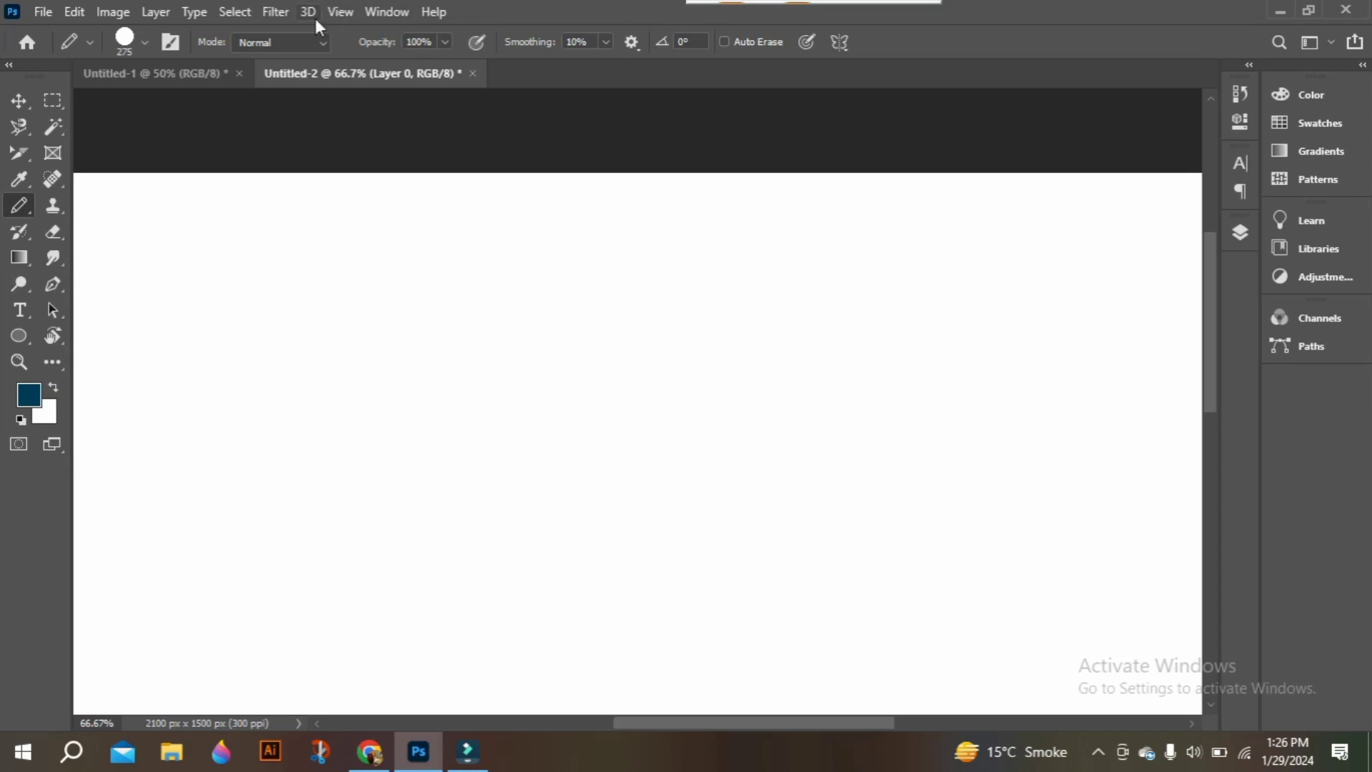
Set the Pencil tool's size to 70 px.
left_click(20, 209)
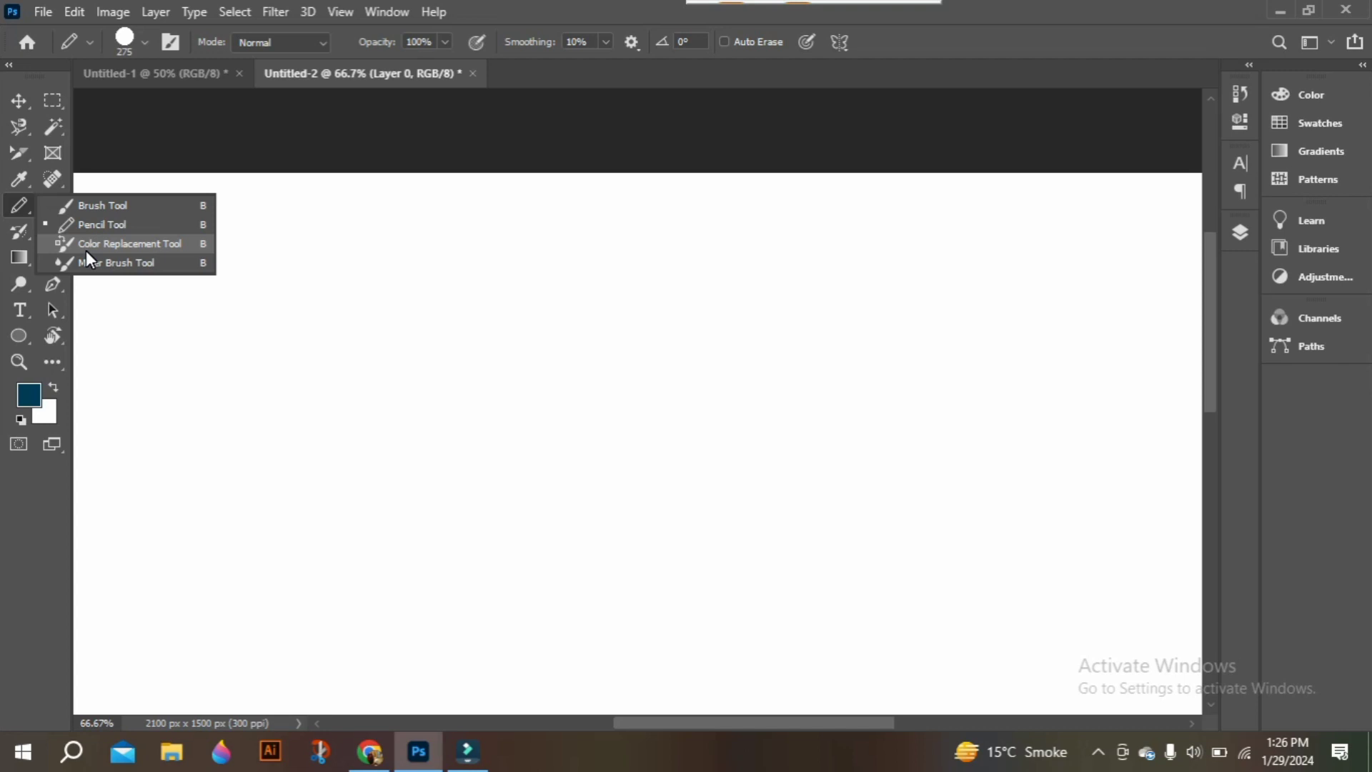
key("Escape")
key("ctrl+minus")
key("ctrl+minus")
key("ctrl+minus")
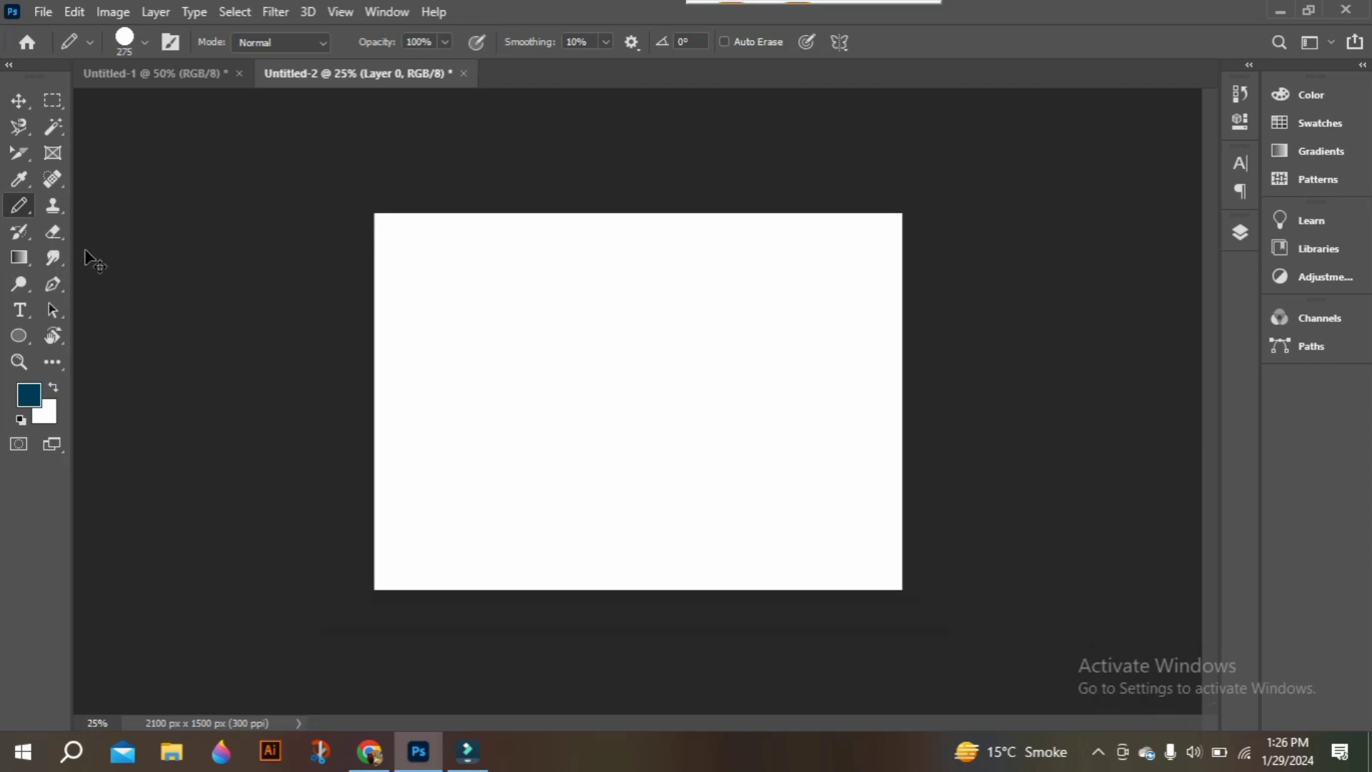
key("ctrl+plus")
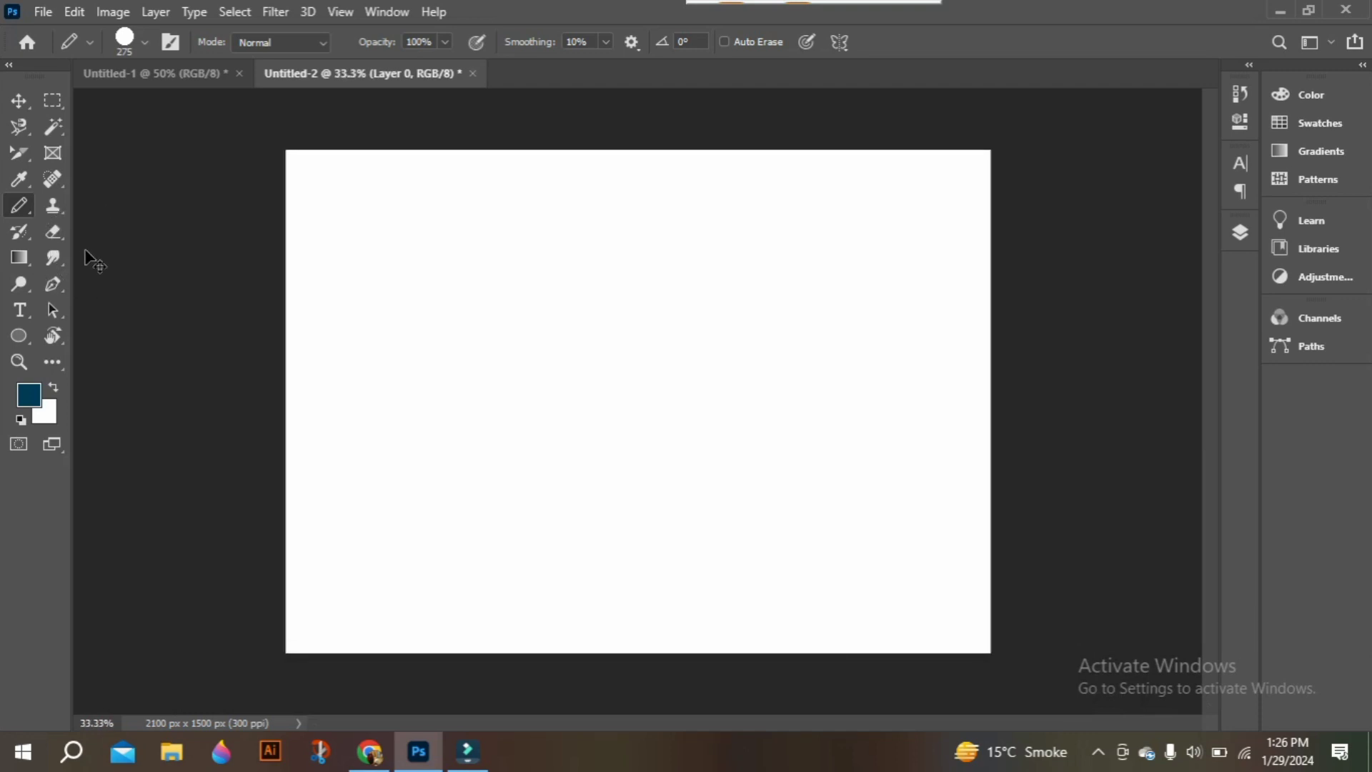
key("ctrl+plus")
key("ctrl+minus")
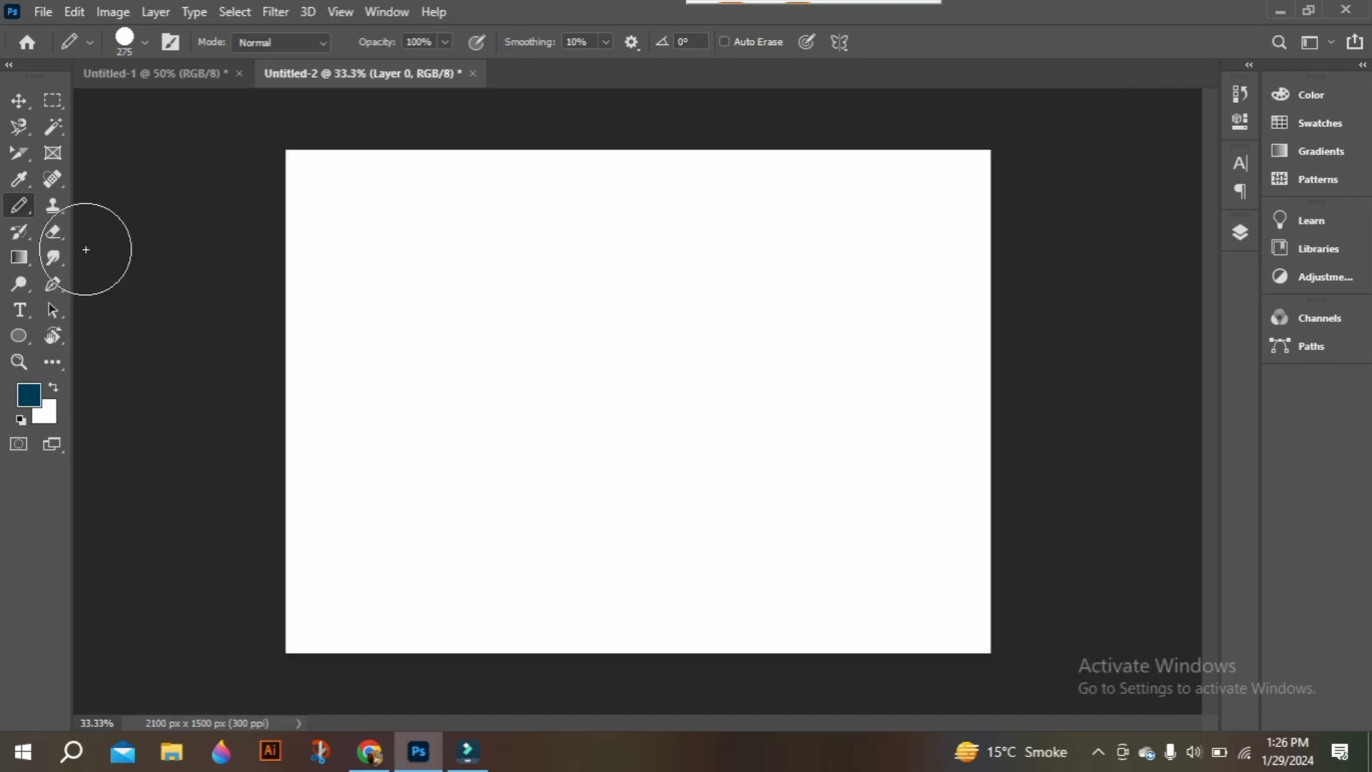
left_click(141, 41)
left_click_drag(143, 98, 155, 98)
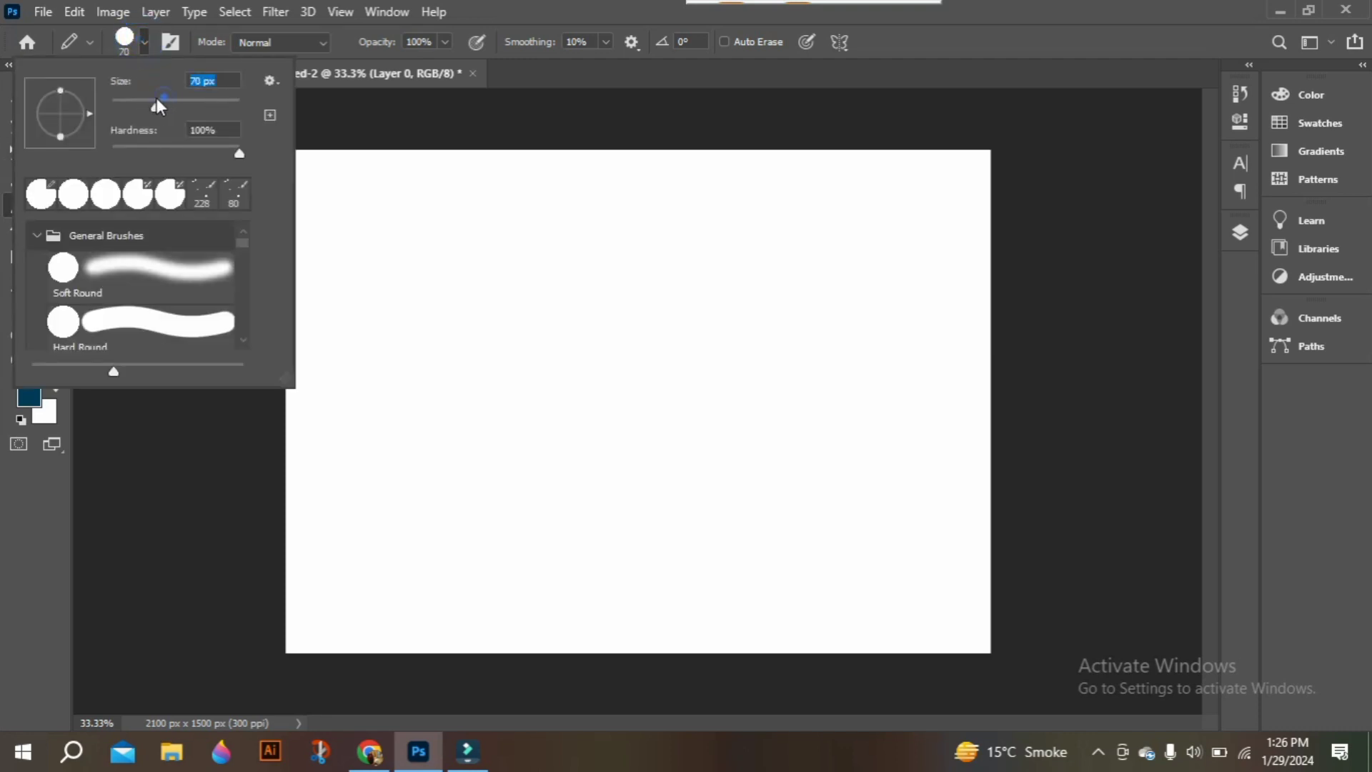
left_click(207, 428)
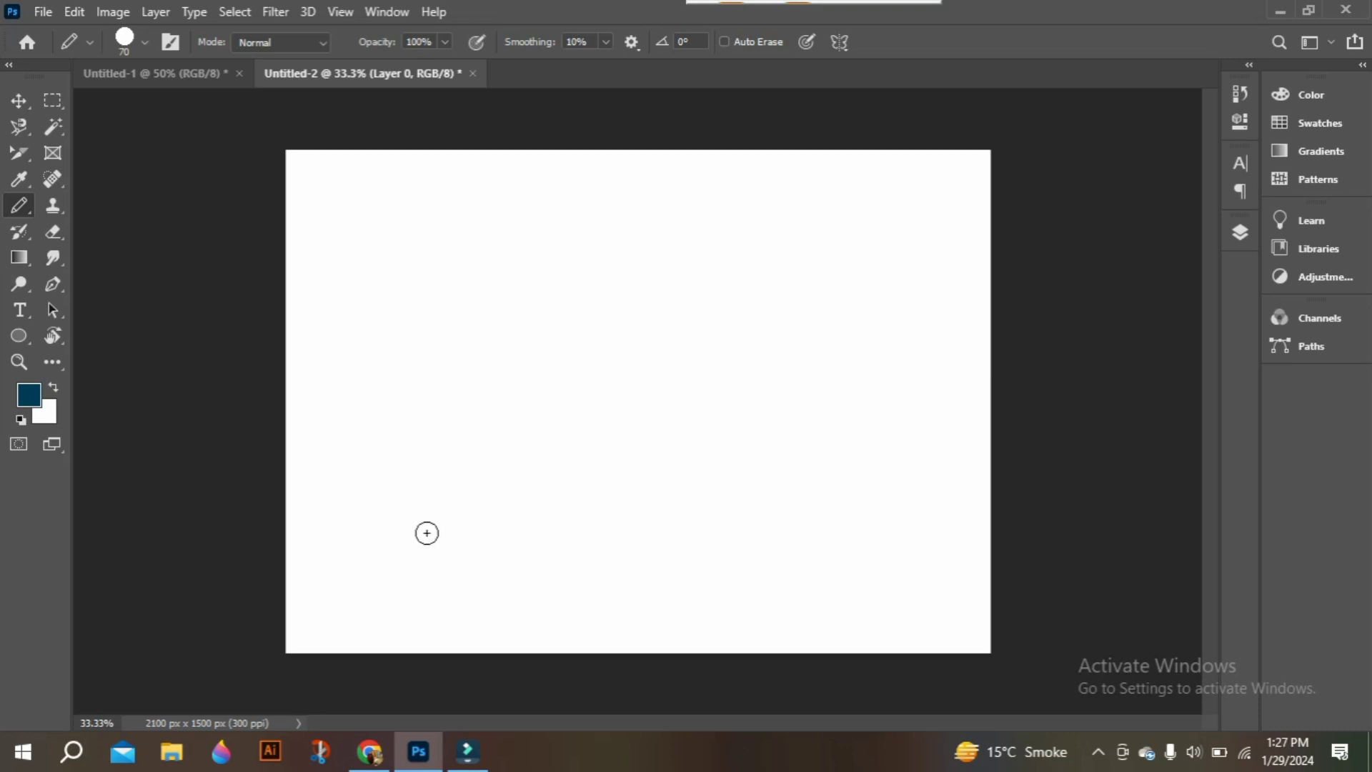
Switch to Chrome and copy the previewed red T-shirt image from the Google image results for "t shirt design".
left_click(370, 750)
left_click(112, 21)
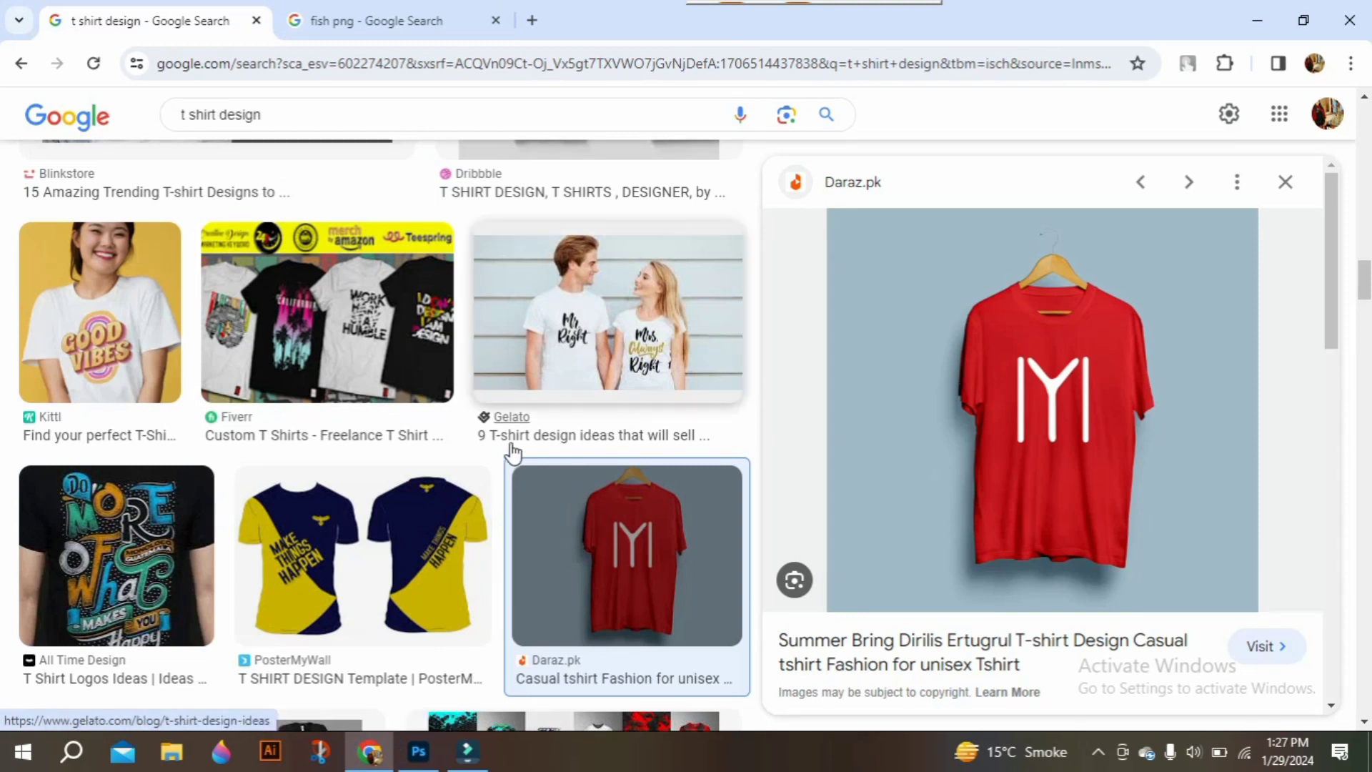
right_click(1027, 368)
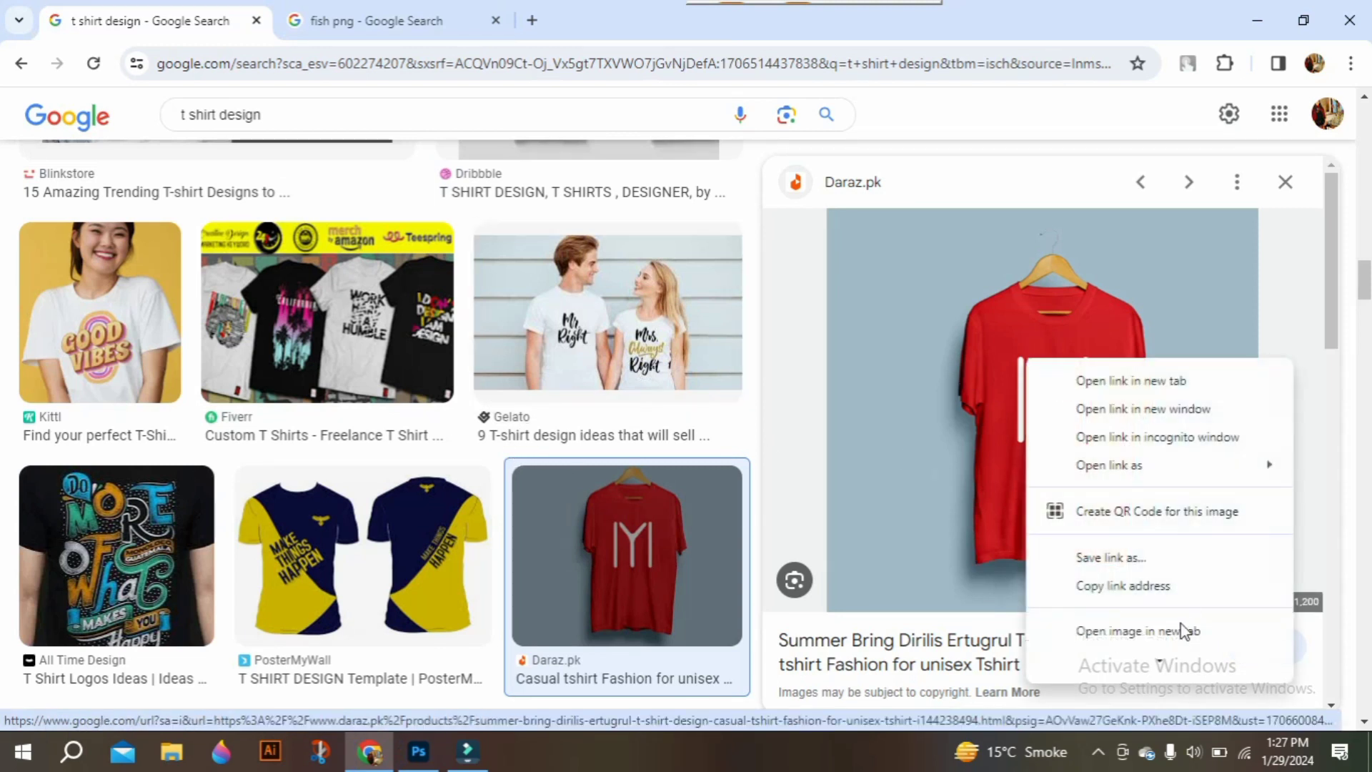
scroll(1096, 629, "down", 2)
left_click(1119, 532)
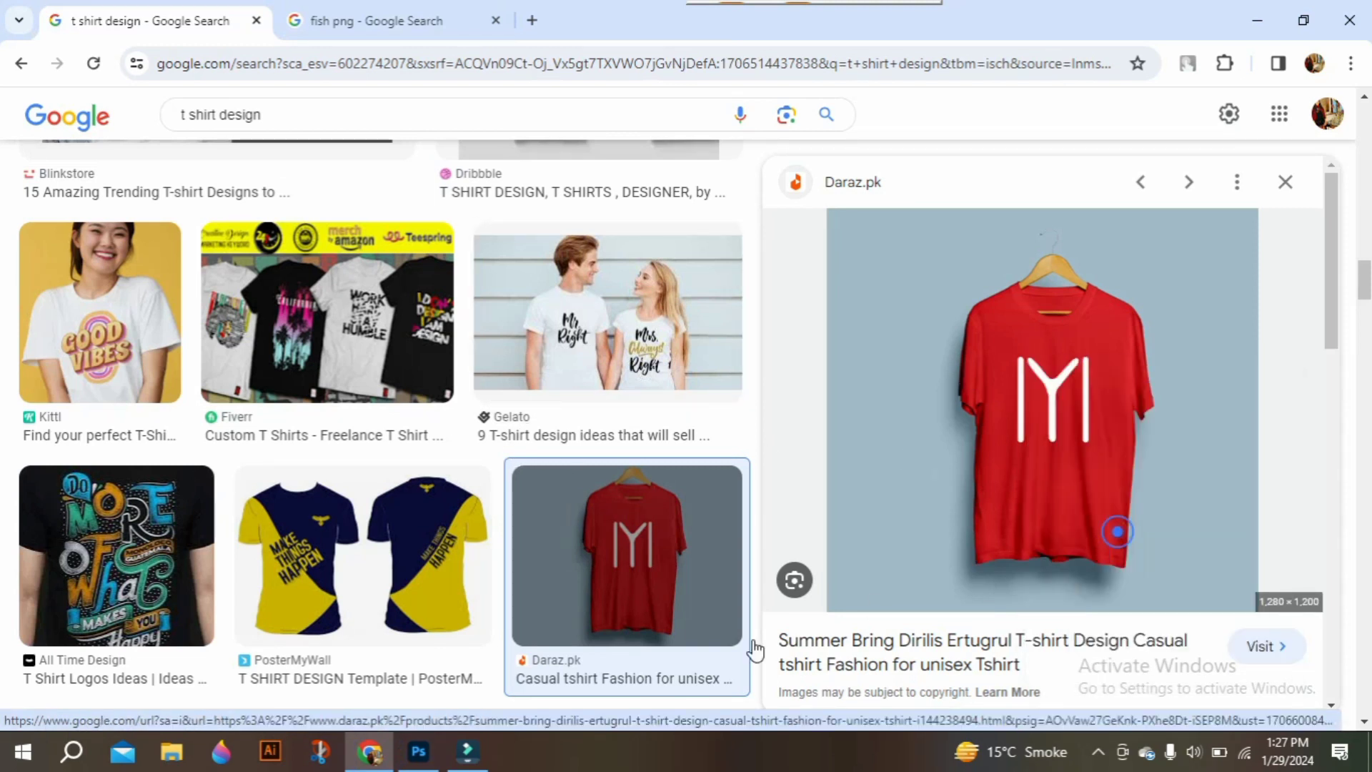
Switch back to Photoshop, paste the T-shirt image into Untitled-2 and move it to the upper left of the canvas.
left_click(419, 751)
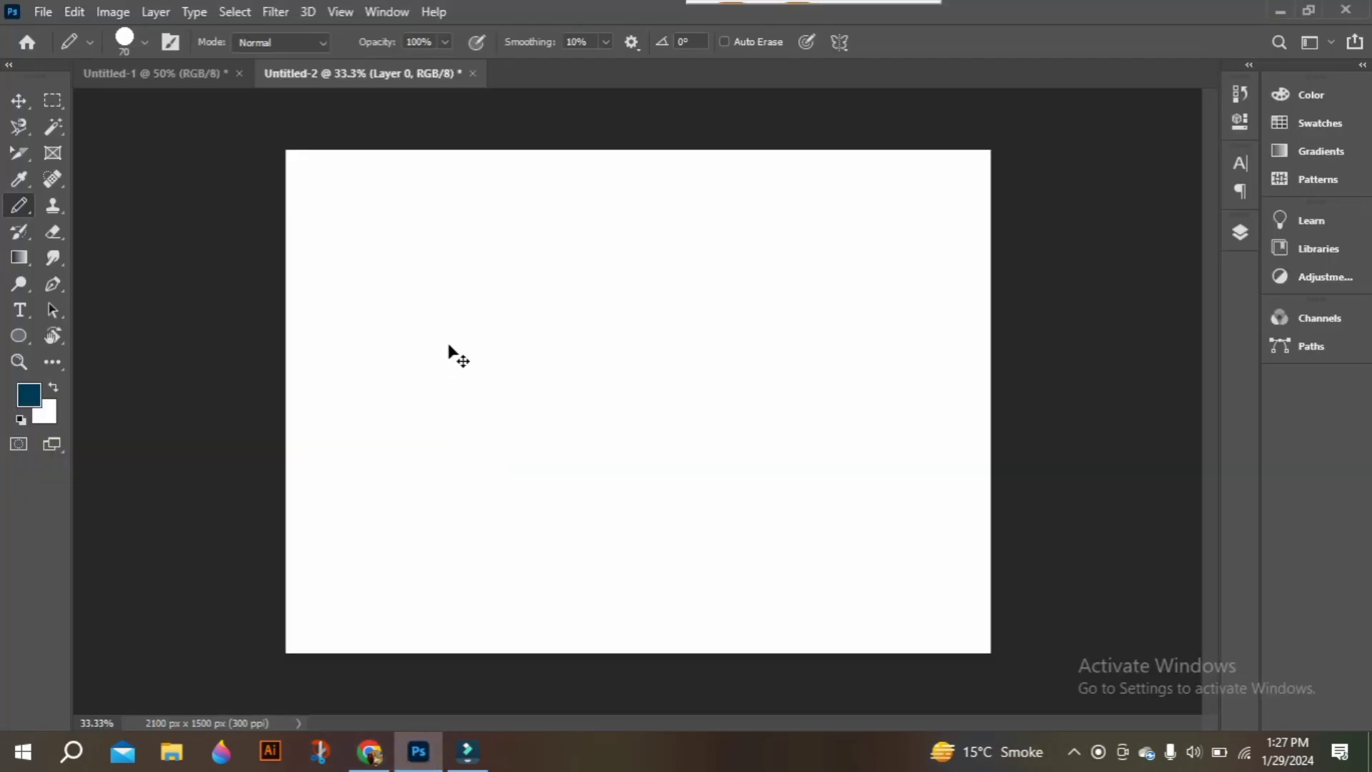
key("ctrl+v")
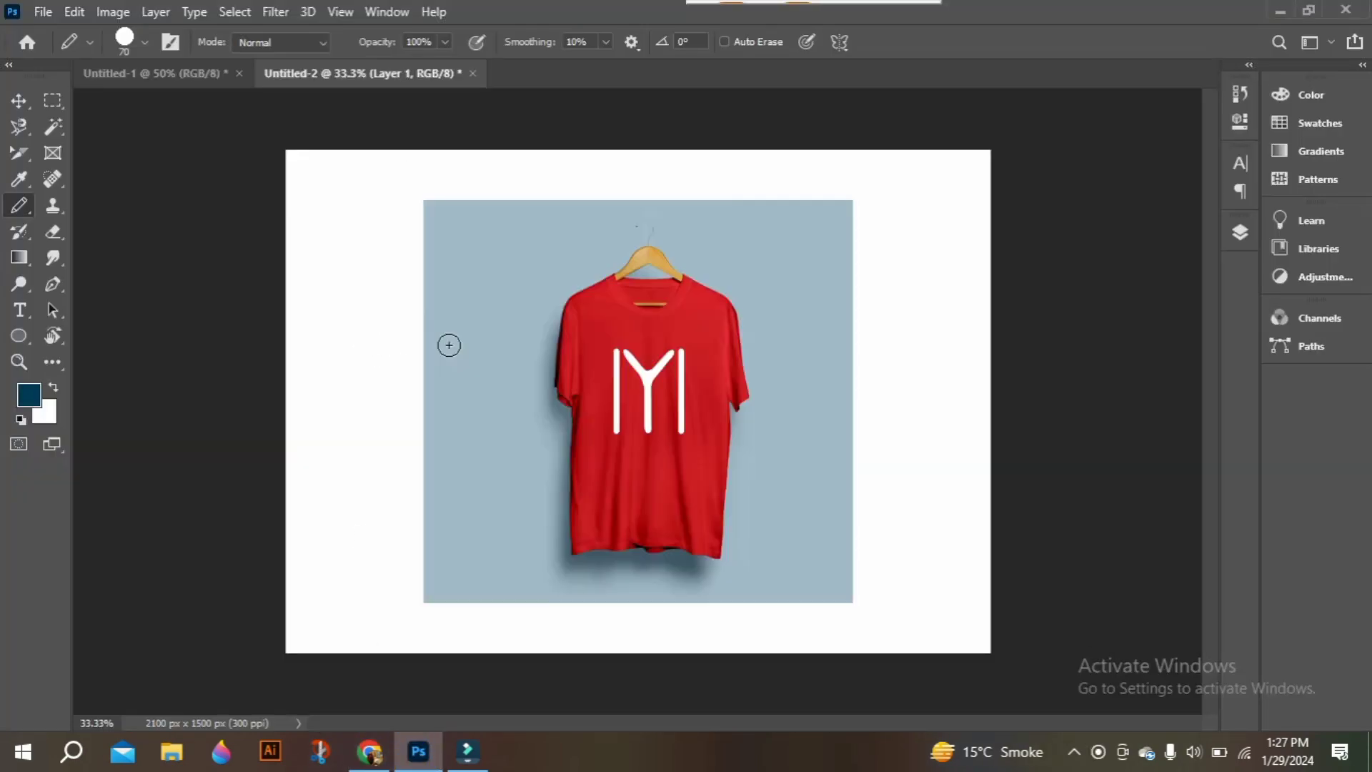
left_click(12, 108)
left_click_drag(606, 299, 354, 247)
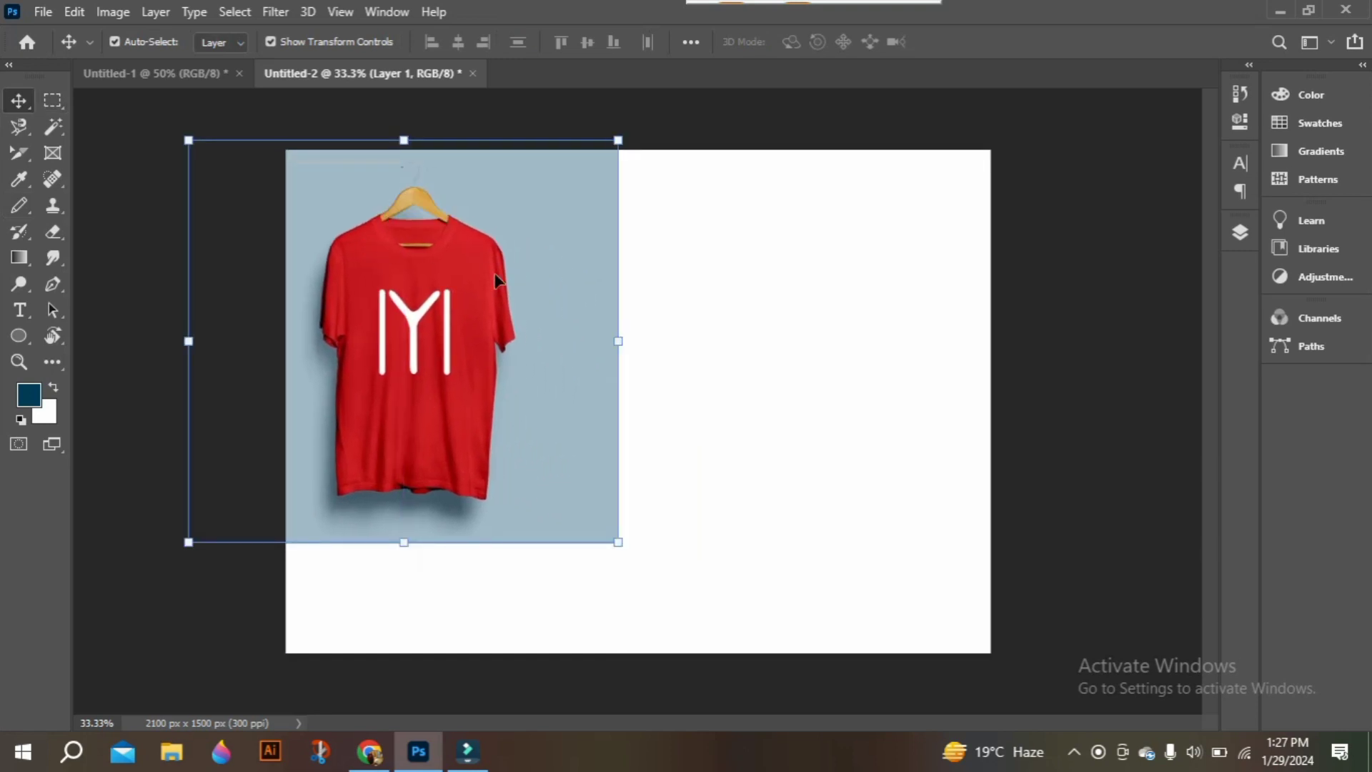
Duplicate the T-shirt layer and place the copy on the right half of the canvas beside the original.
left_click(1239, 231)
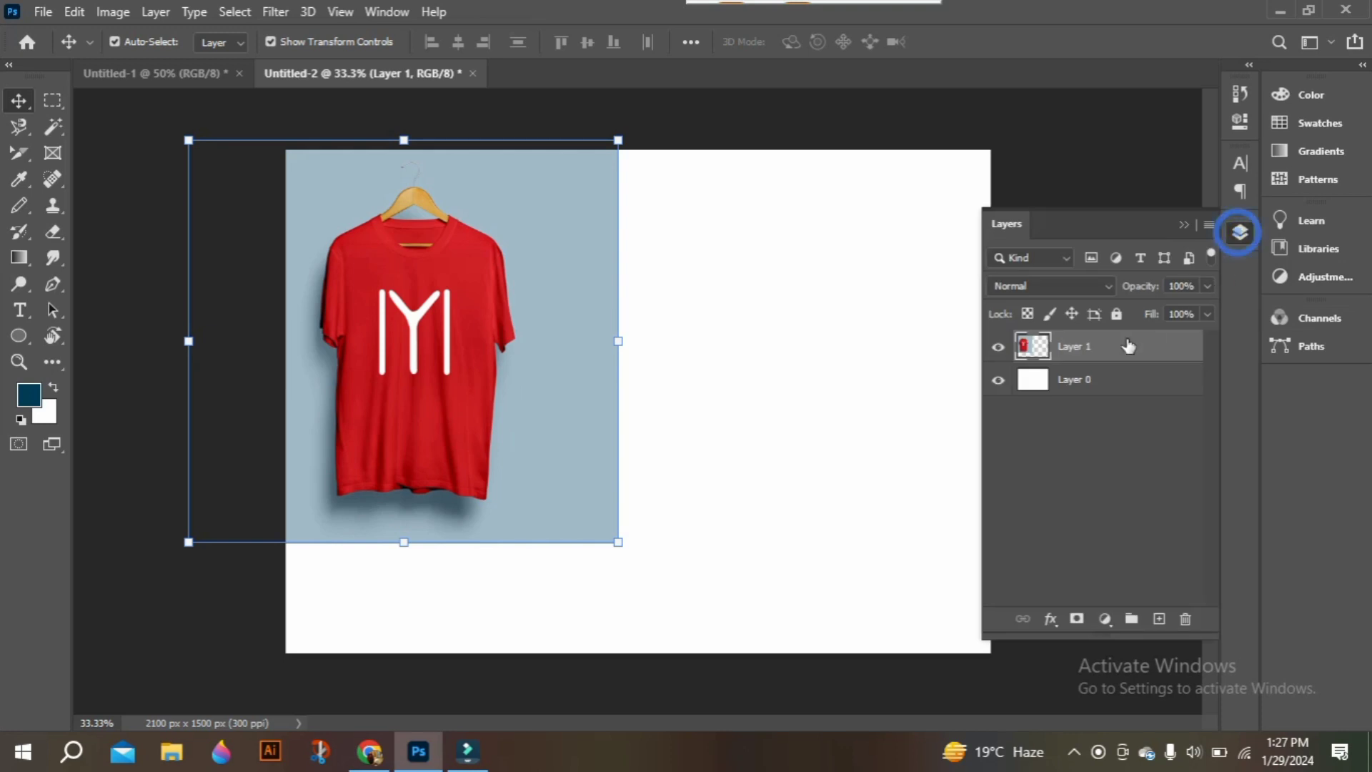
key("ctrl+j")
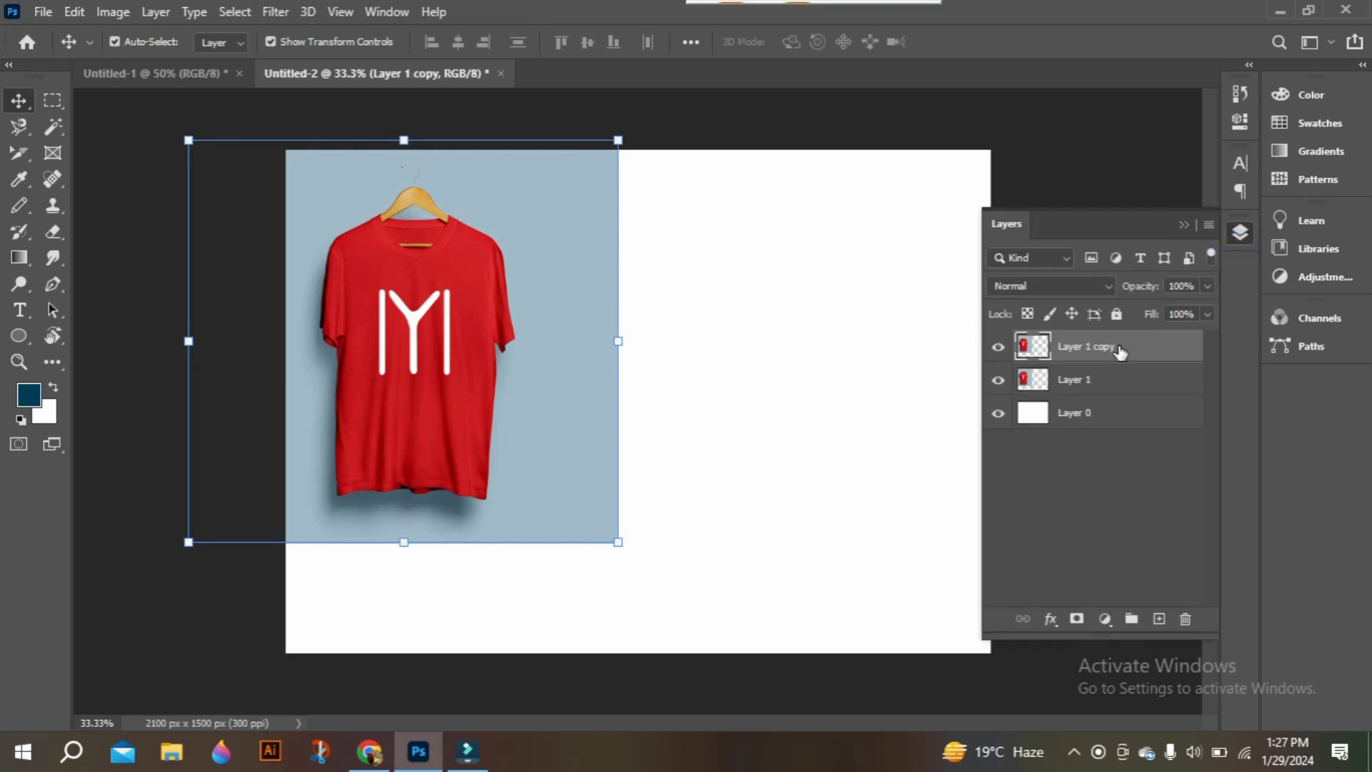
left_click(1083, 350)
left_click_drag(388, 342, 772, 324)
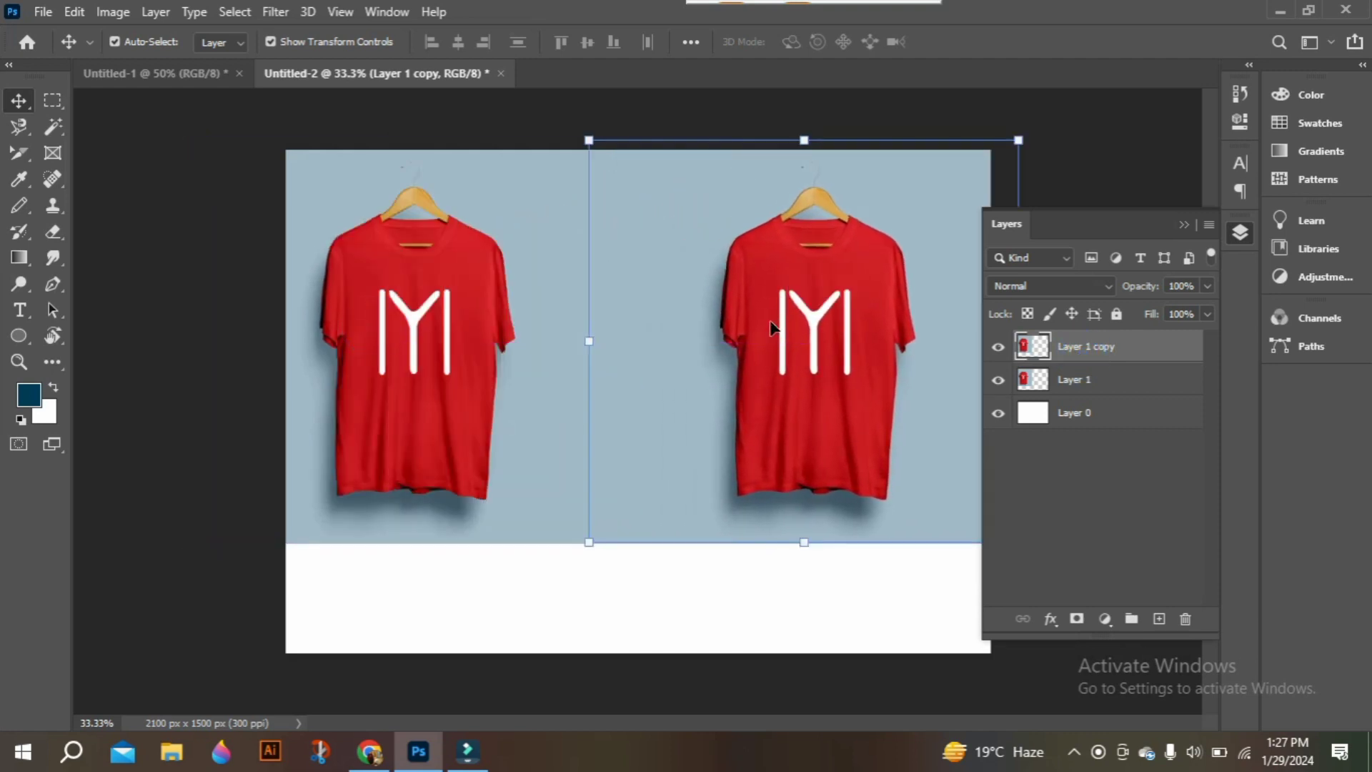
left_click(1183, 230)
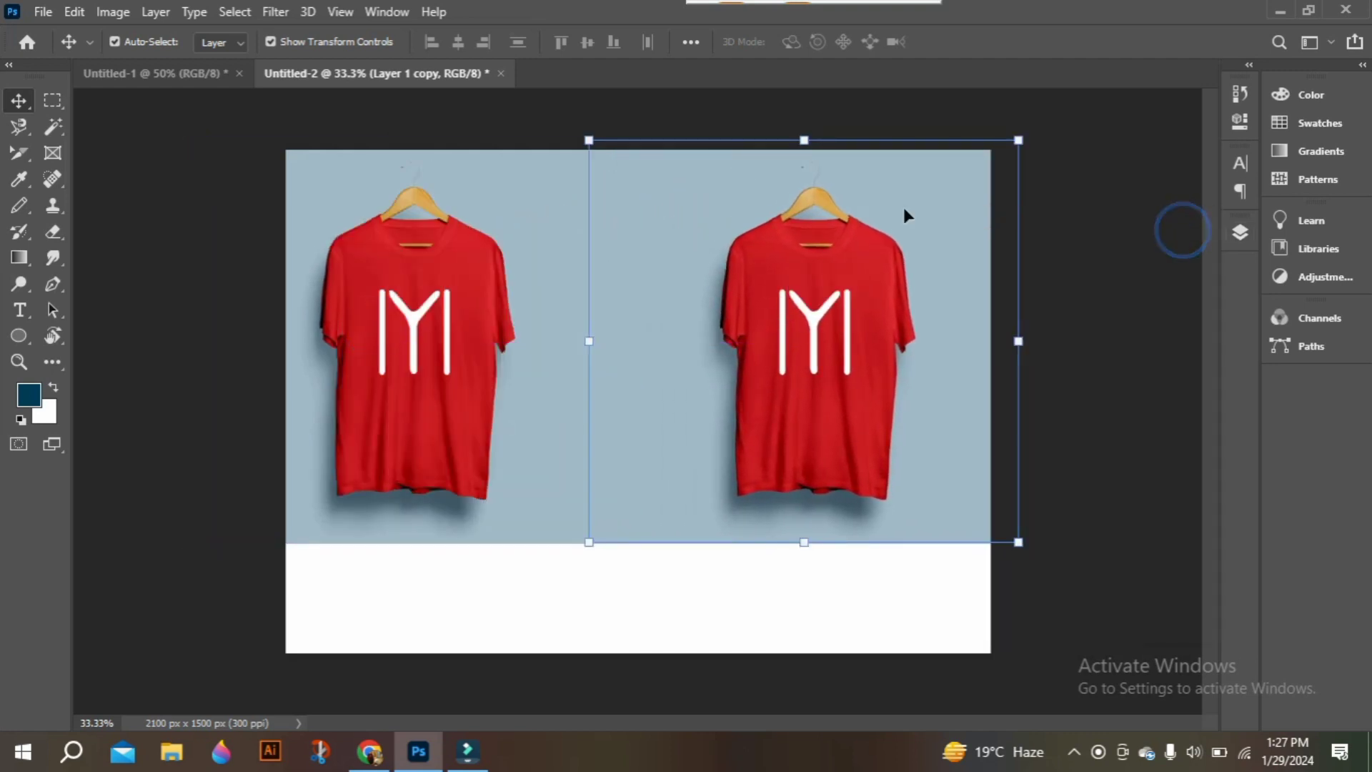
mouse_move(817, 276)
left_mouse_down()
mouse_move(846, 284)
mouse_move(821, 281)
left_mouse_up()
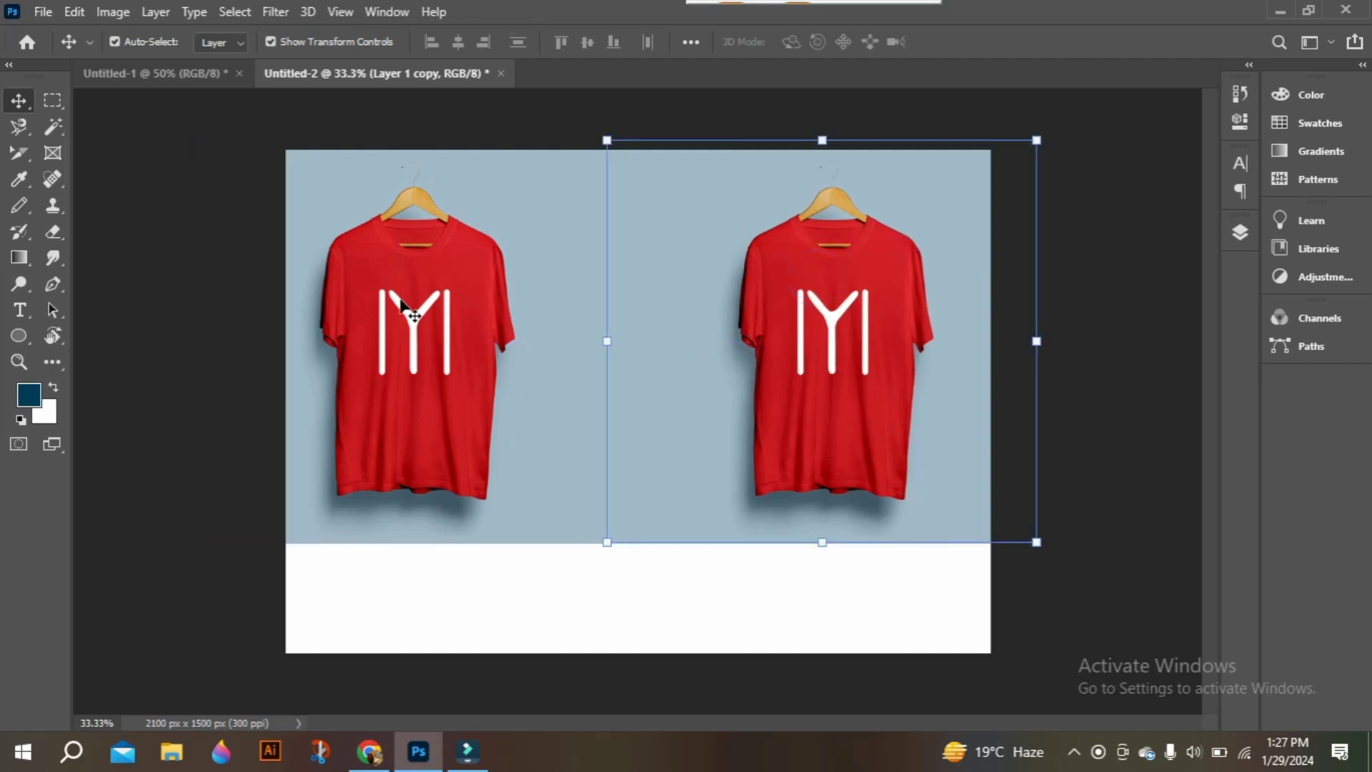
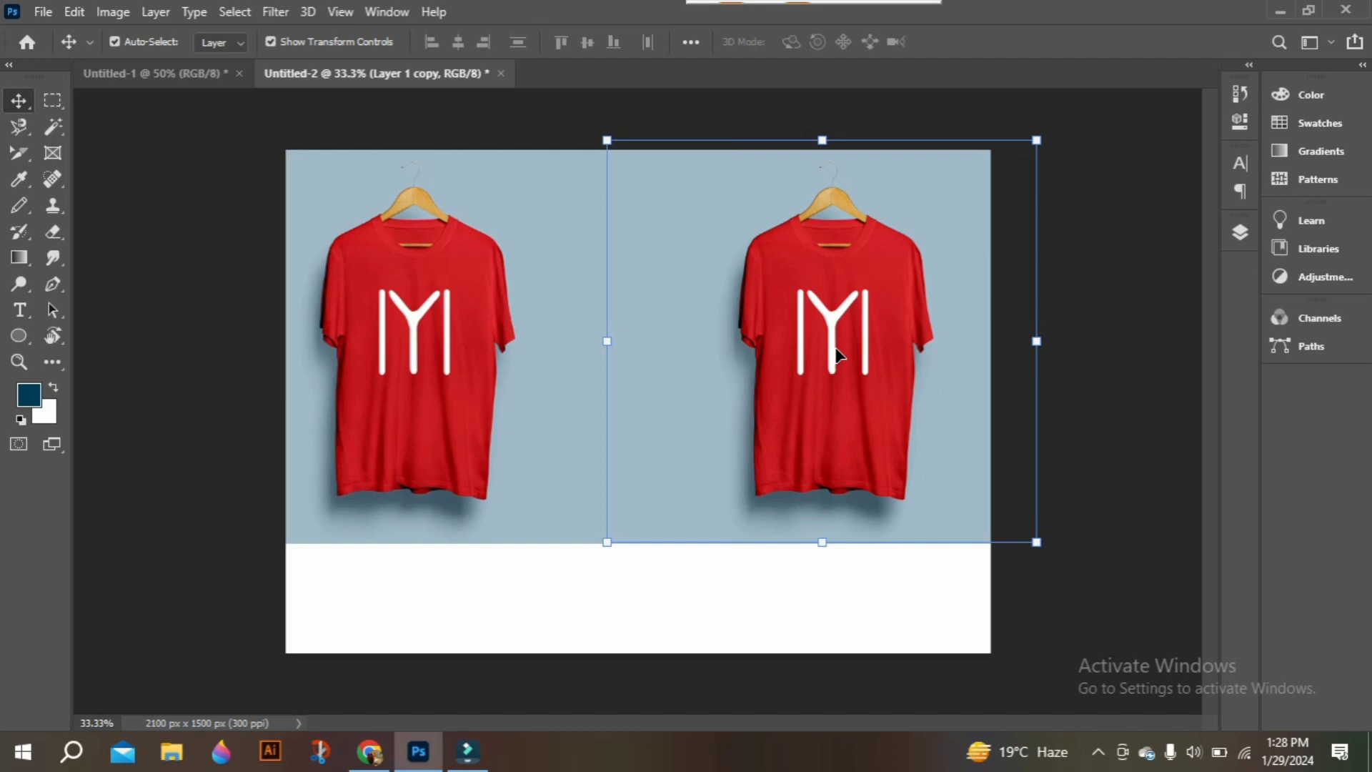
mouse_move(804, 353)
left_mouse_down()
mouse_move(842, 349)
mouse_move(812, 353)
left_mouse_up()
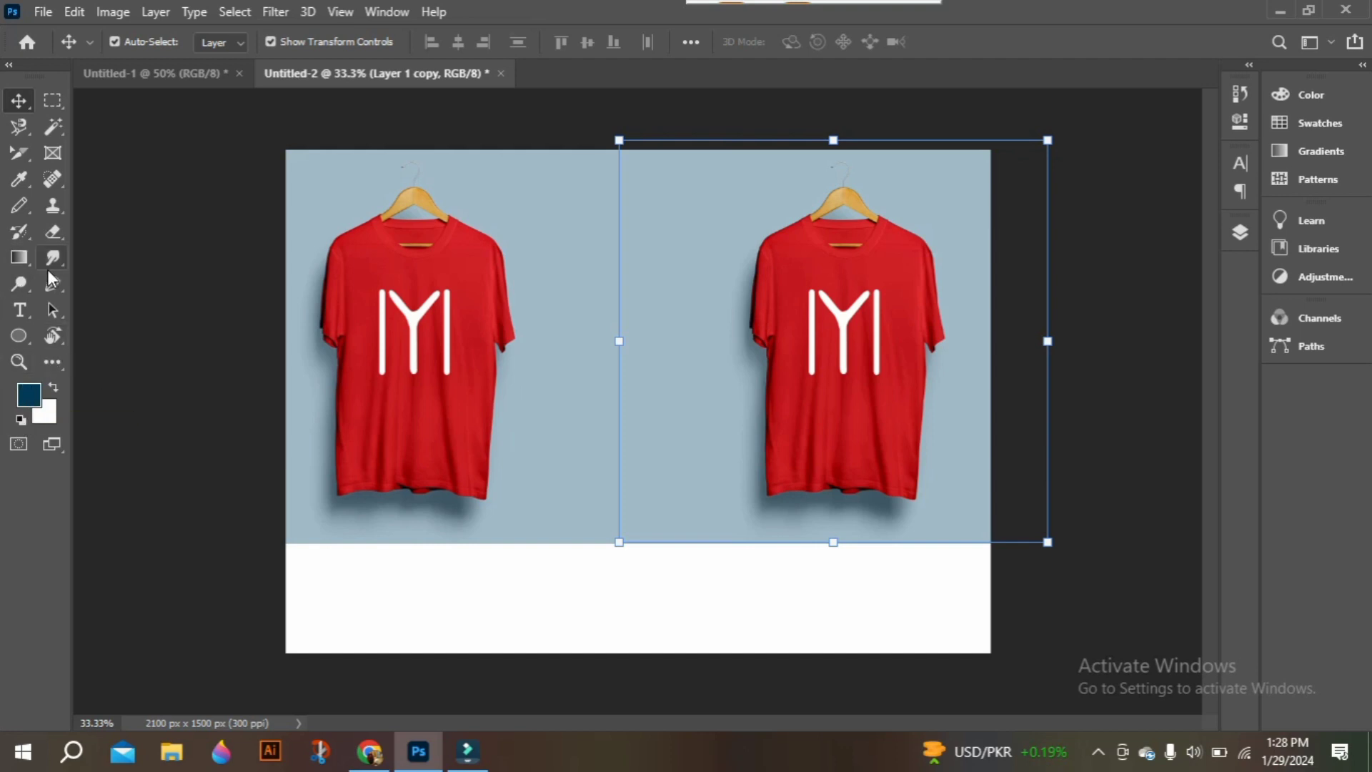
Activate the Color Replacement tool and set its brush size to 102 px and spacing to 29%.
left_click(23, 215)
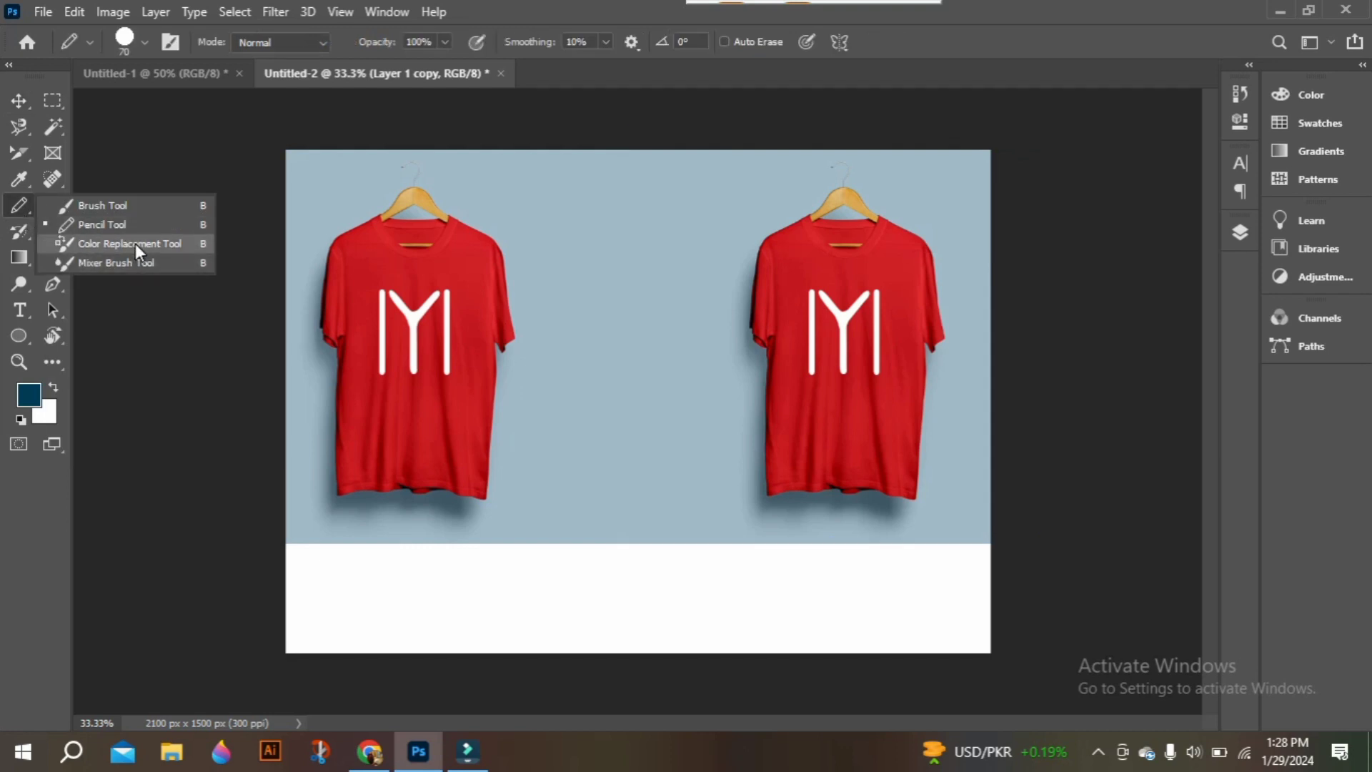
left_click(135, 243)
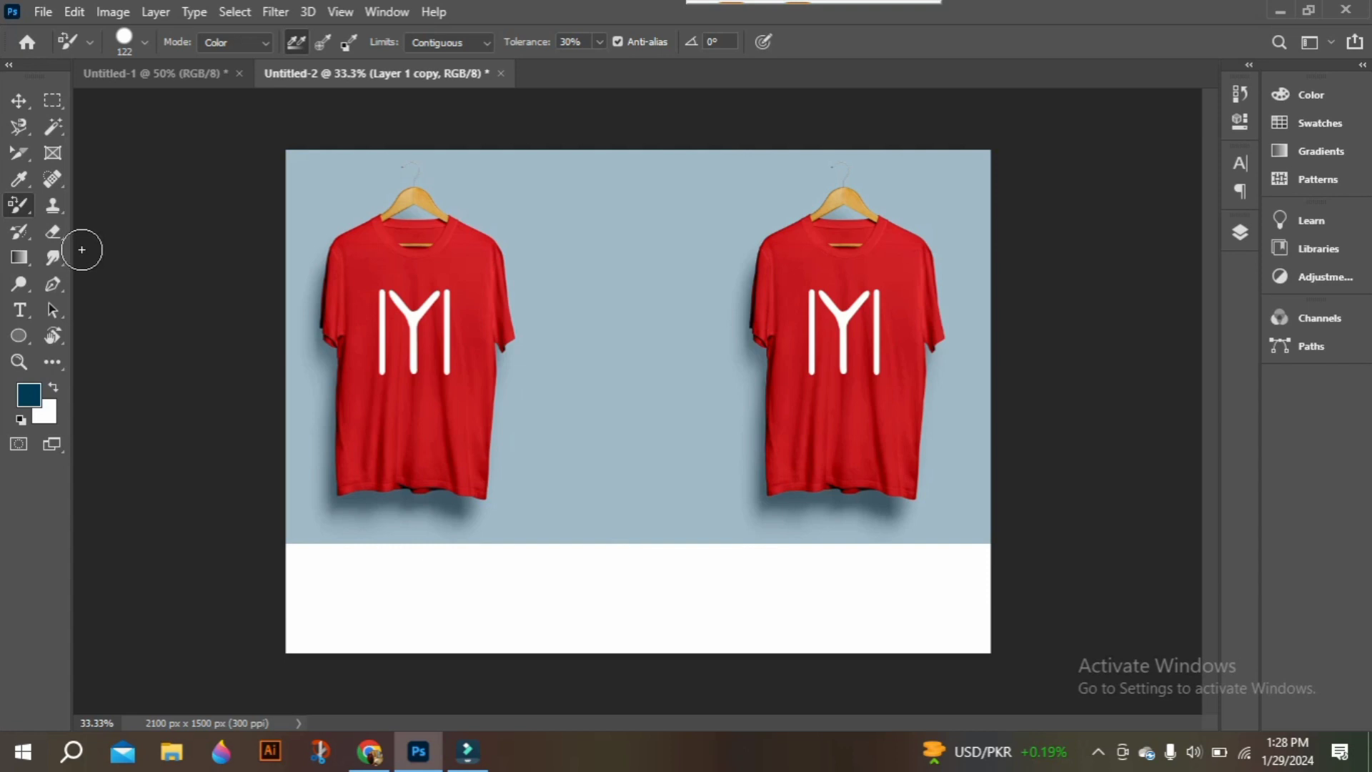
left_click(143, 45)
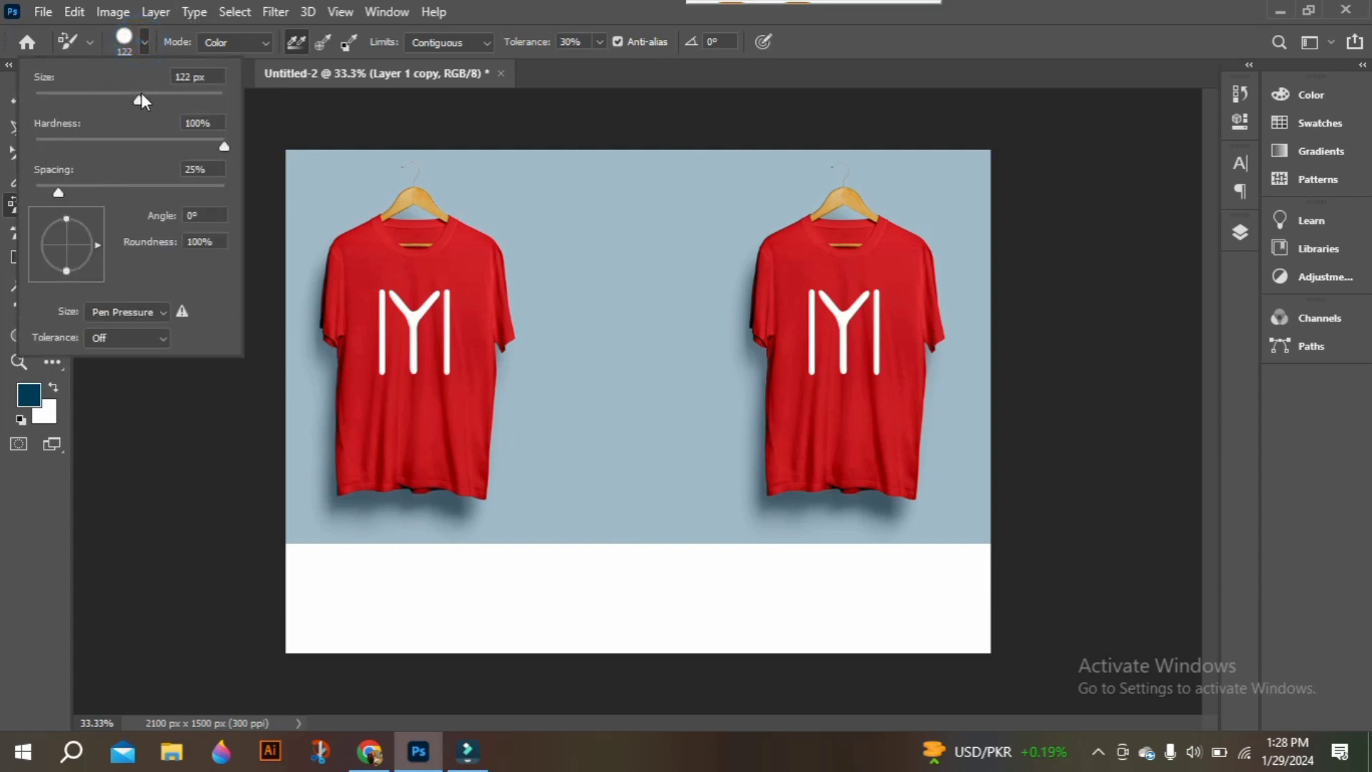
left_click_drag(141, 94, 131, 95)
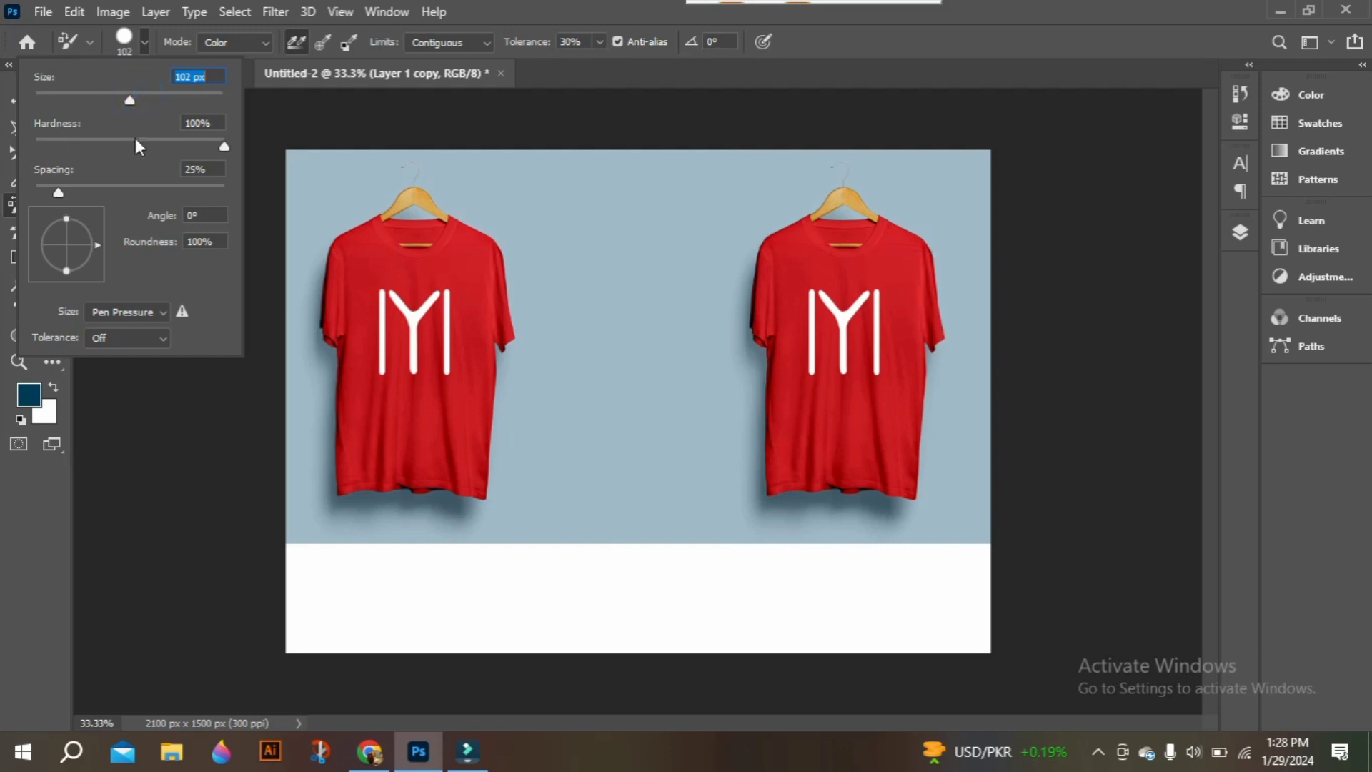
mouse_move(58, 192)
left_mouse_down()
mouse_move(109, 189)
mouse_move(61, 190)
left_mouse_up()
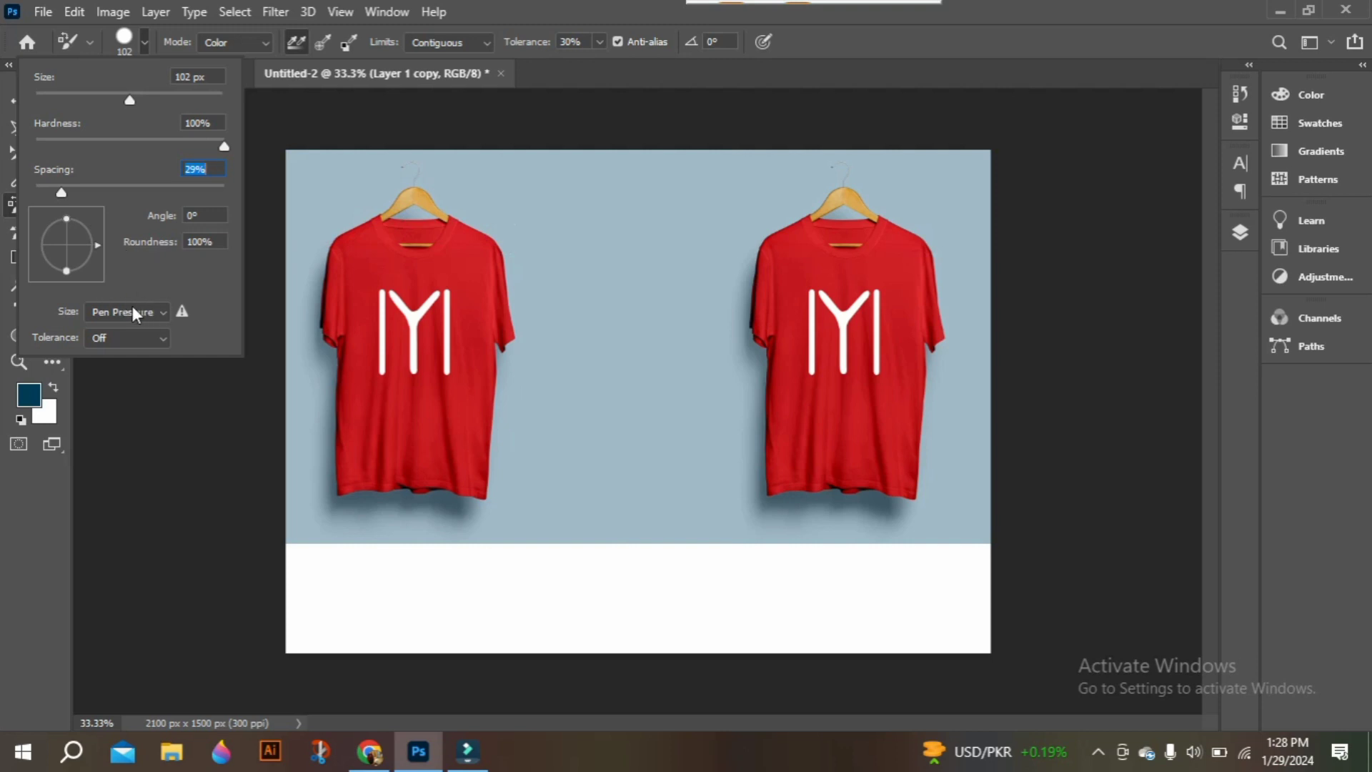
Try Stylus Wheel as the brush's size control and return it to Pen Pressure.
left_click(163, 312)
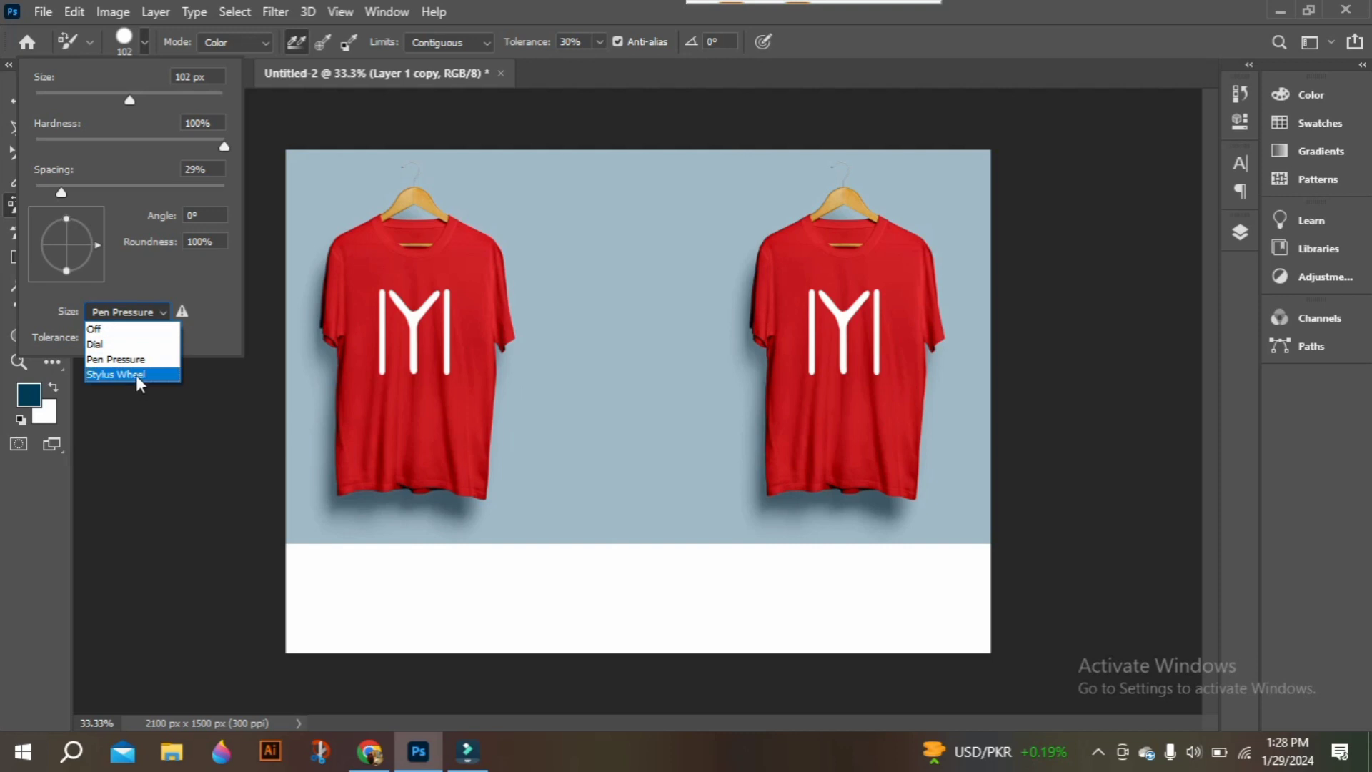
left_click(163, 373)
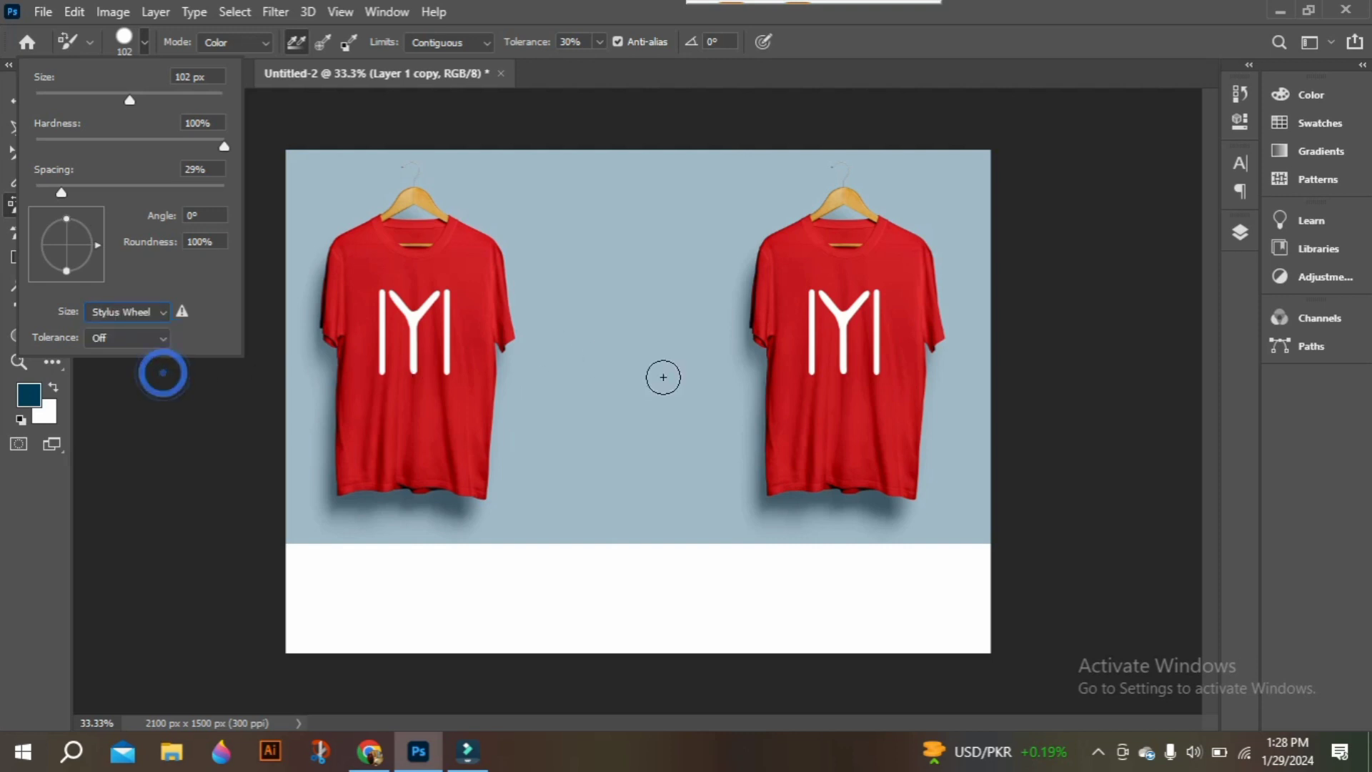
left_click(162, 312)
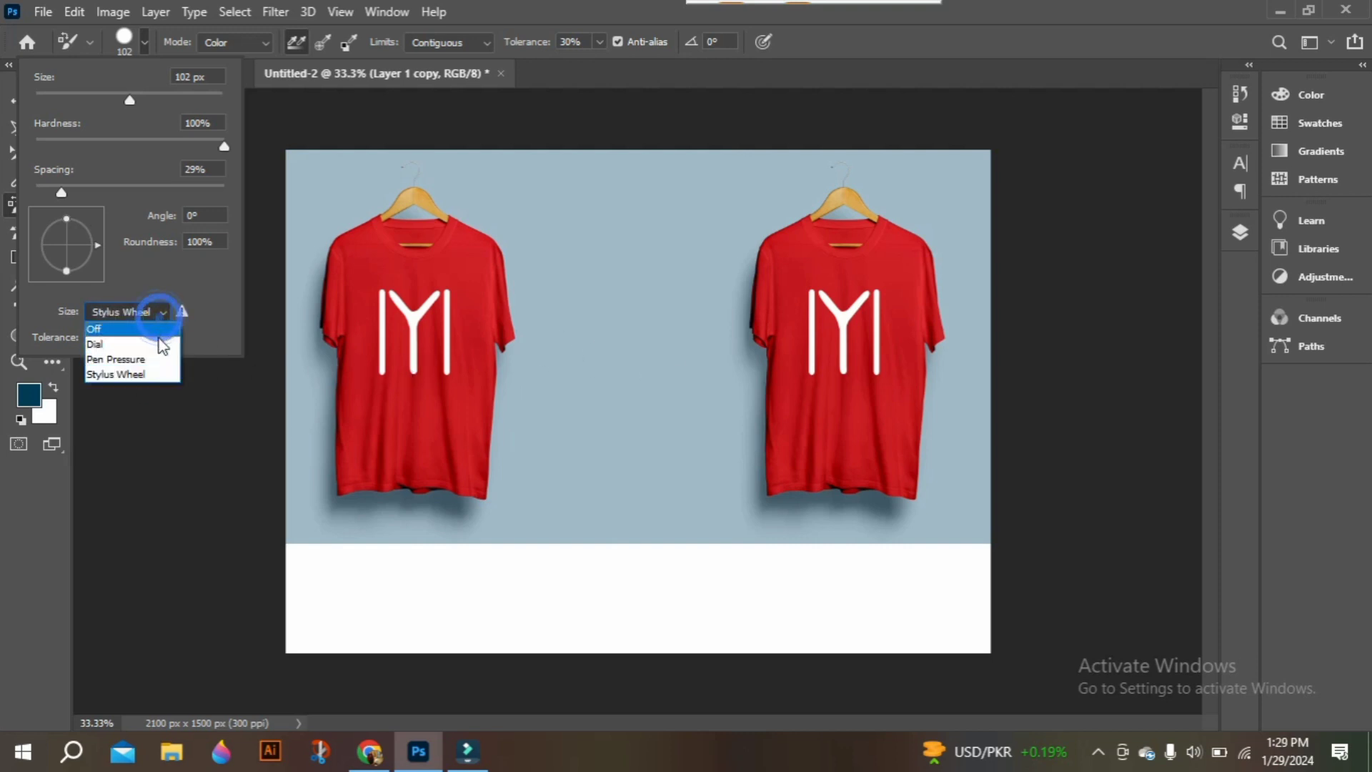
left_click(156, 358)
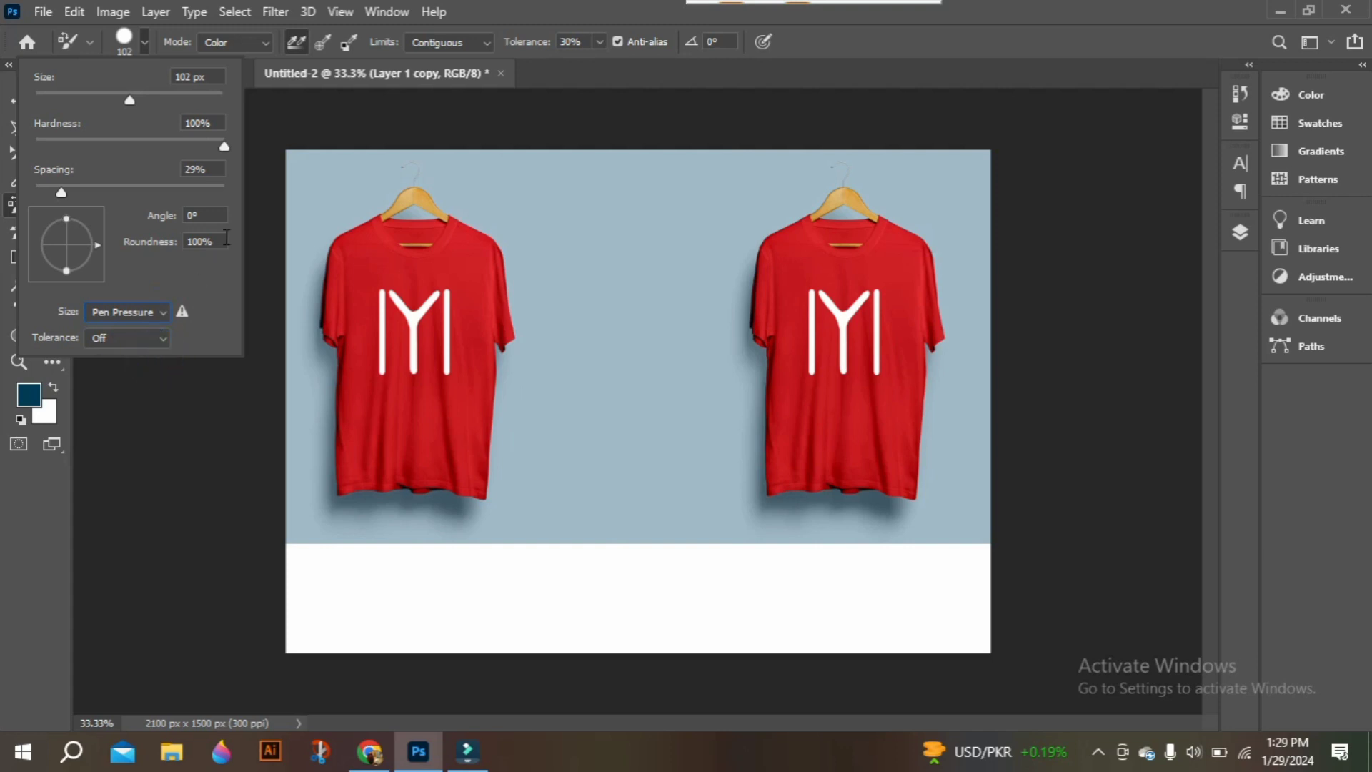
left_click(266, 43)
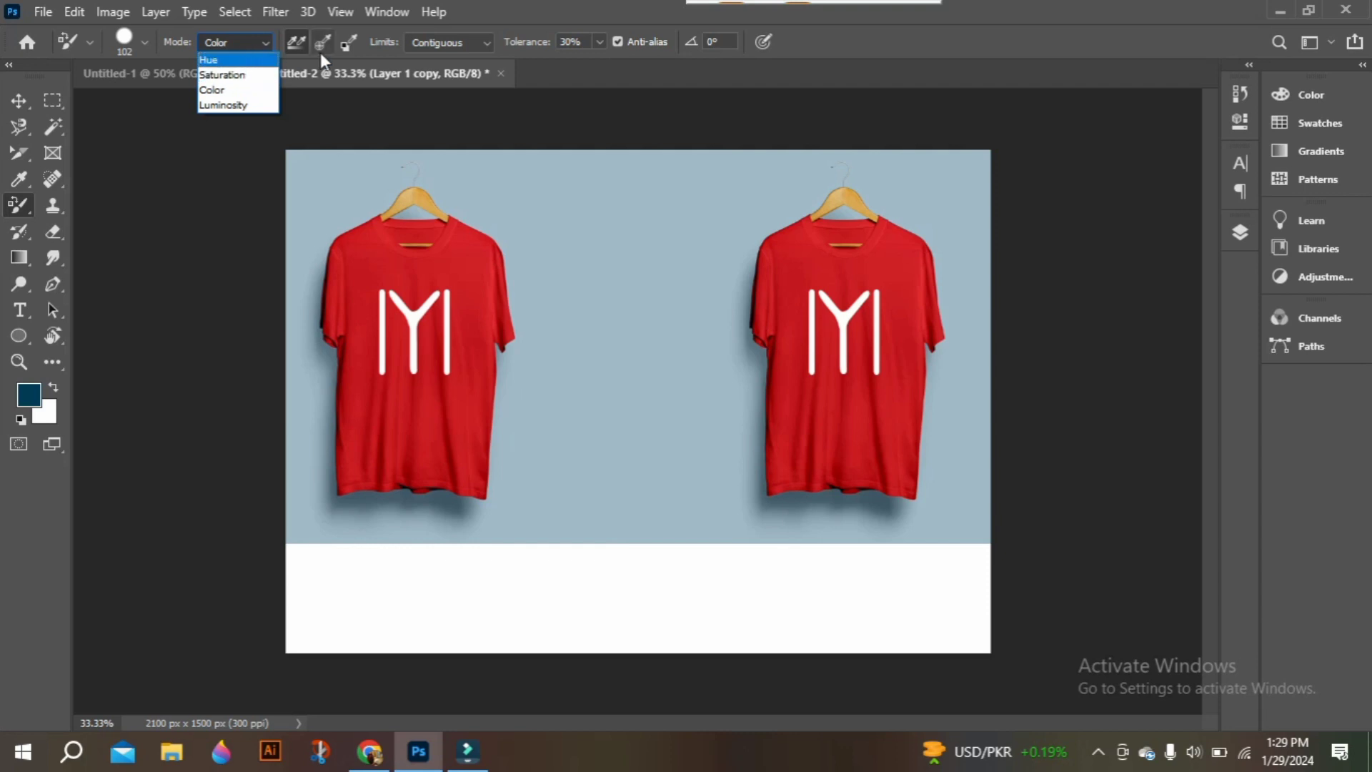
left_click(486, 41)
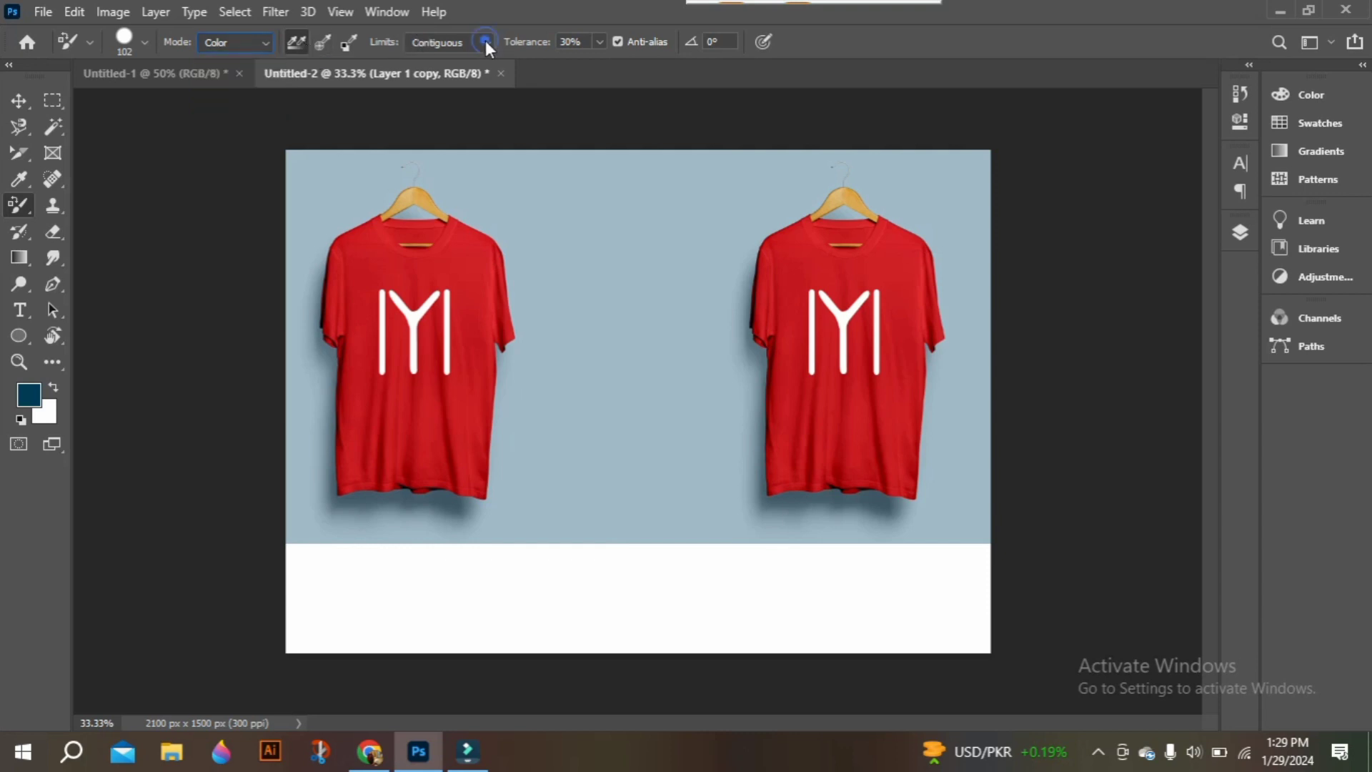
left_click(486, 43)
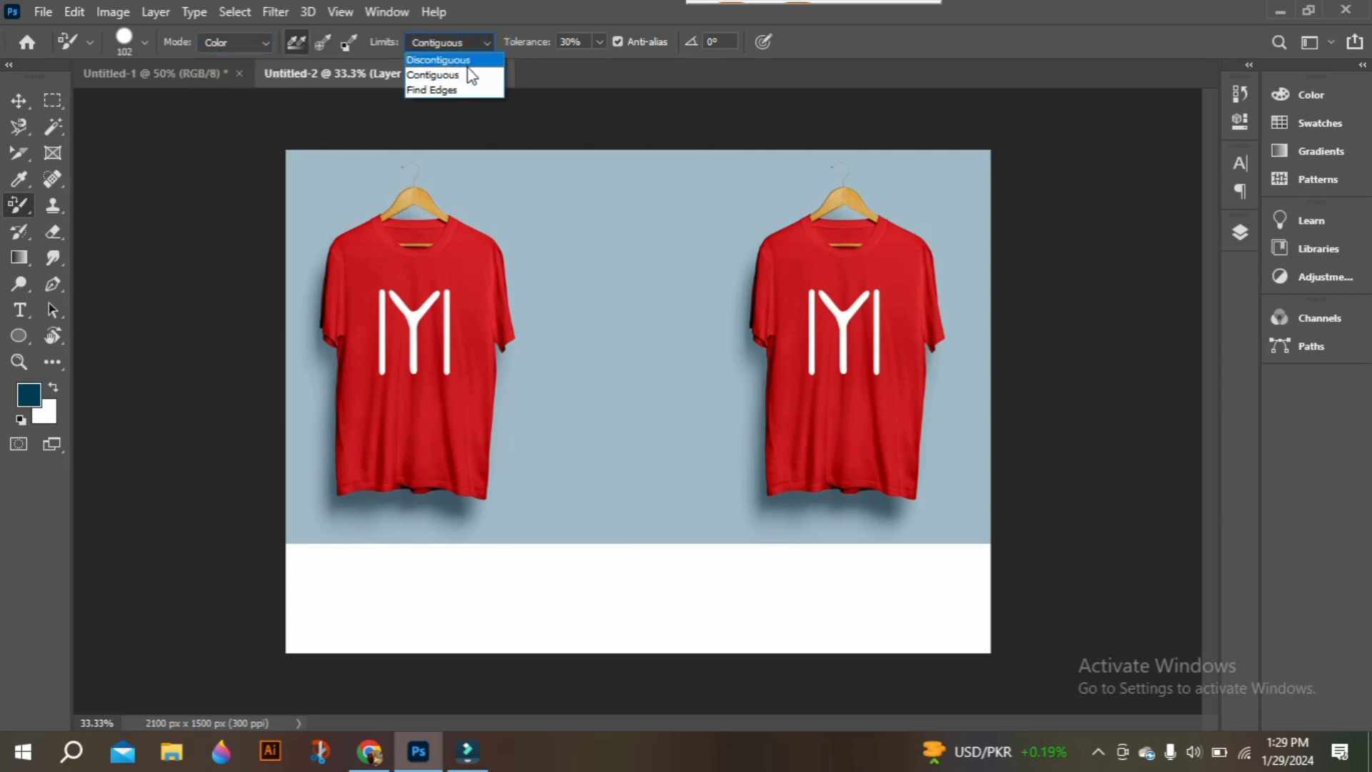
left_click(485, 42)
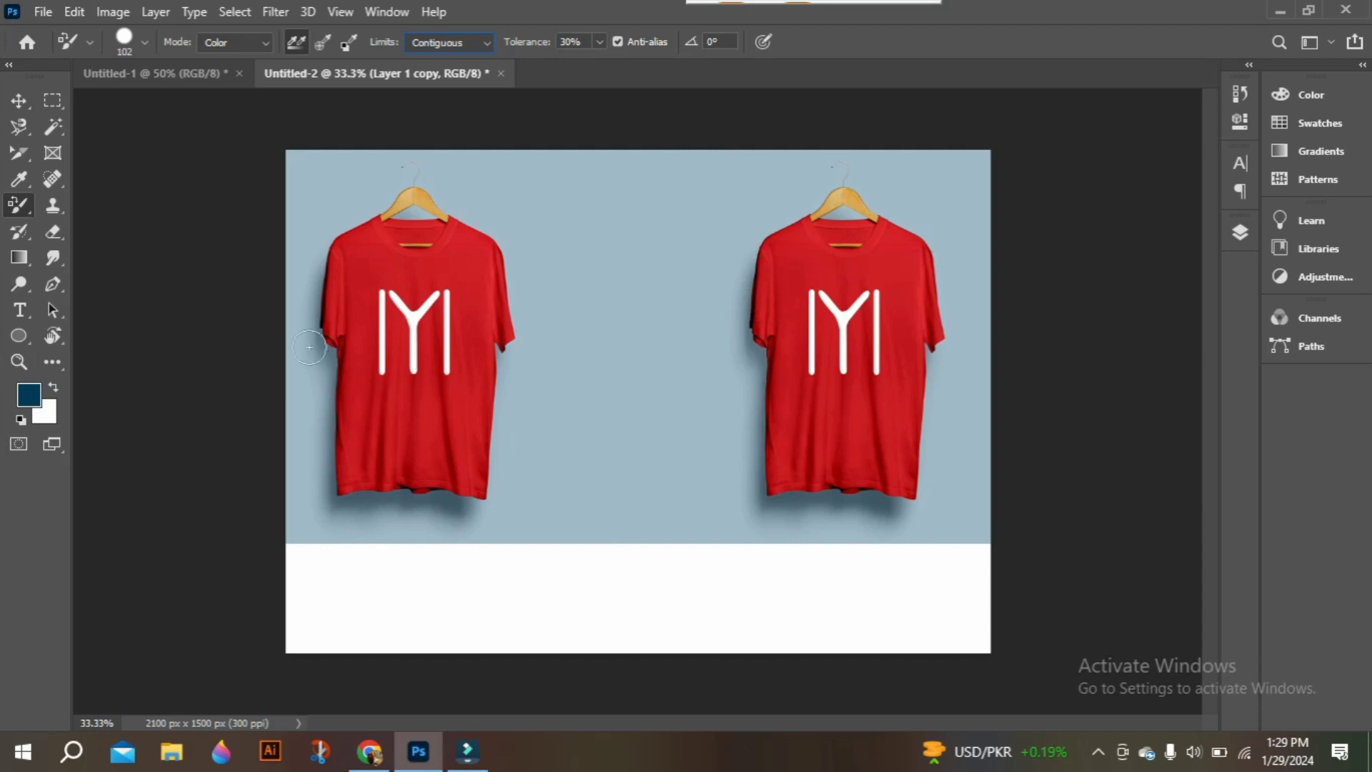
Paint over the whole duplicated red T-shirt with the Color Replacement tool to recolour it dark blue, and return to the Move tool.
mouse_move(791, 251)
left_mouse_down()
mouse_move(833, 294)
mouse_move(789, 260)
mouse_move(877, 253)
mouse_move(839, 305)
mouse_move(808, 262)
mouse_move(823, 257)
mouse_move(839, 279)
mouse_move(801, 239)
mouse_move(814, 246)
mouse_move(770, 261)
mouse_move(818, 229)
mouse_move(806, 235)
mouse_move(846, 251)
mouse_move(862, 230)
mouse_move(837, 260)
mouse_move(817, 228)
mouse_move(857, 234)
mouse_move(844, 273)
mouse_move(866, 282)
mouse_move(902, 241)
mouse_move(927, 280)
mouse_move(929, 250)
mouse_move(939, 349)
mouse_move(927, 332)
mouse_move(932, 345)
mouse_move(862, 333)
mouse_move(883, 249)
mouse_move(895, 331)
mouse_move(809, 279)
mouse_move(873, 340)
mouse_move(810, 354)
mouse_move(771, 286)
mouse_move(825, 291)
mouse_move(868, 329)
mouse_move(838, 419)
mouse_move(809, 452)
mouse_move(829, 399)
mouse_move(856, 394)
mouse_move(844, 422)
mouse_move(792, 326)
mouse_move(907, 374)
mouse_move(870, 315)
mouse_move(910, 425)
mouse_move(922, 368)
mouse_move(901, 486)
mouse_move(826, 484)
mouse_move(851, 489)
mouse_move(888, 462)
mouse_move(802, 401)
mouse_move(770, 468)
mouse_move(809, 474)
mouse_move(767, 486)
mouse_move(802, 367)
mouse_move(775, 364)
mouse_move(770, 398)
mouse_move(756, 332)
mouse_move(763, 262)
mouse_move(747, 250)
mouse_move(836, 233)
left_mouse_up()
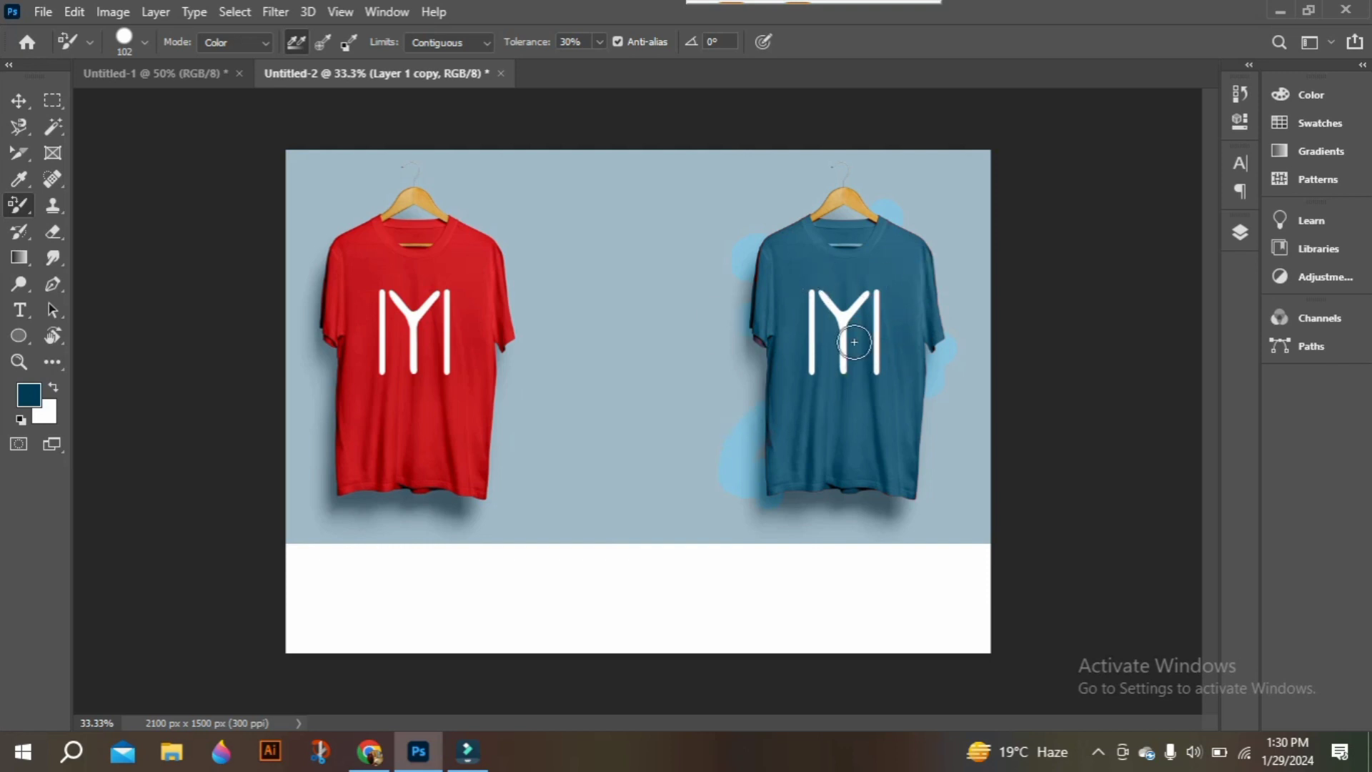
left_click(18, 101)
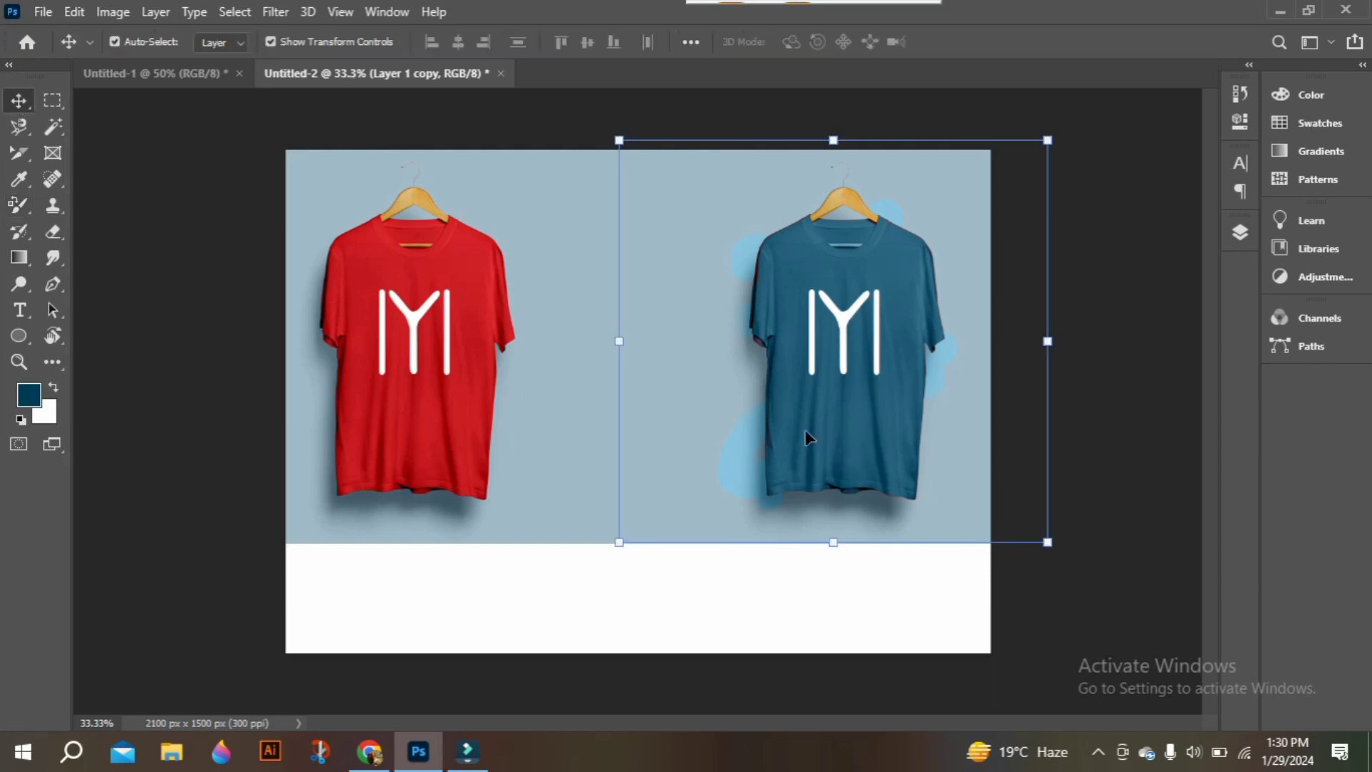